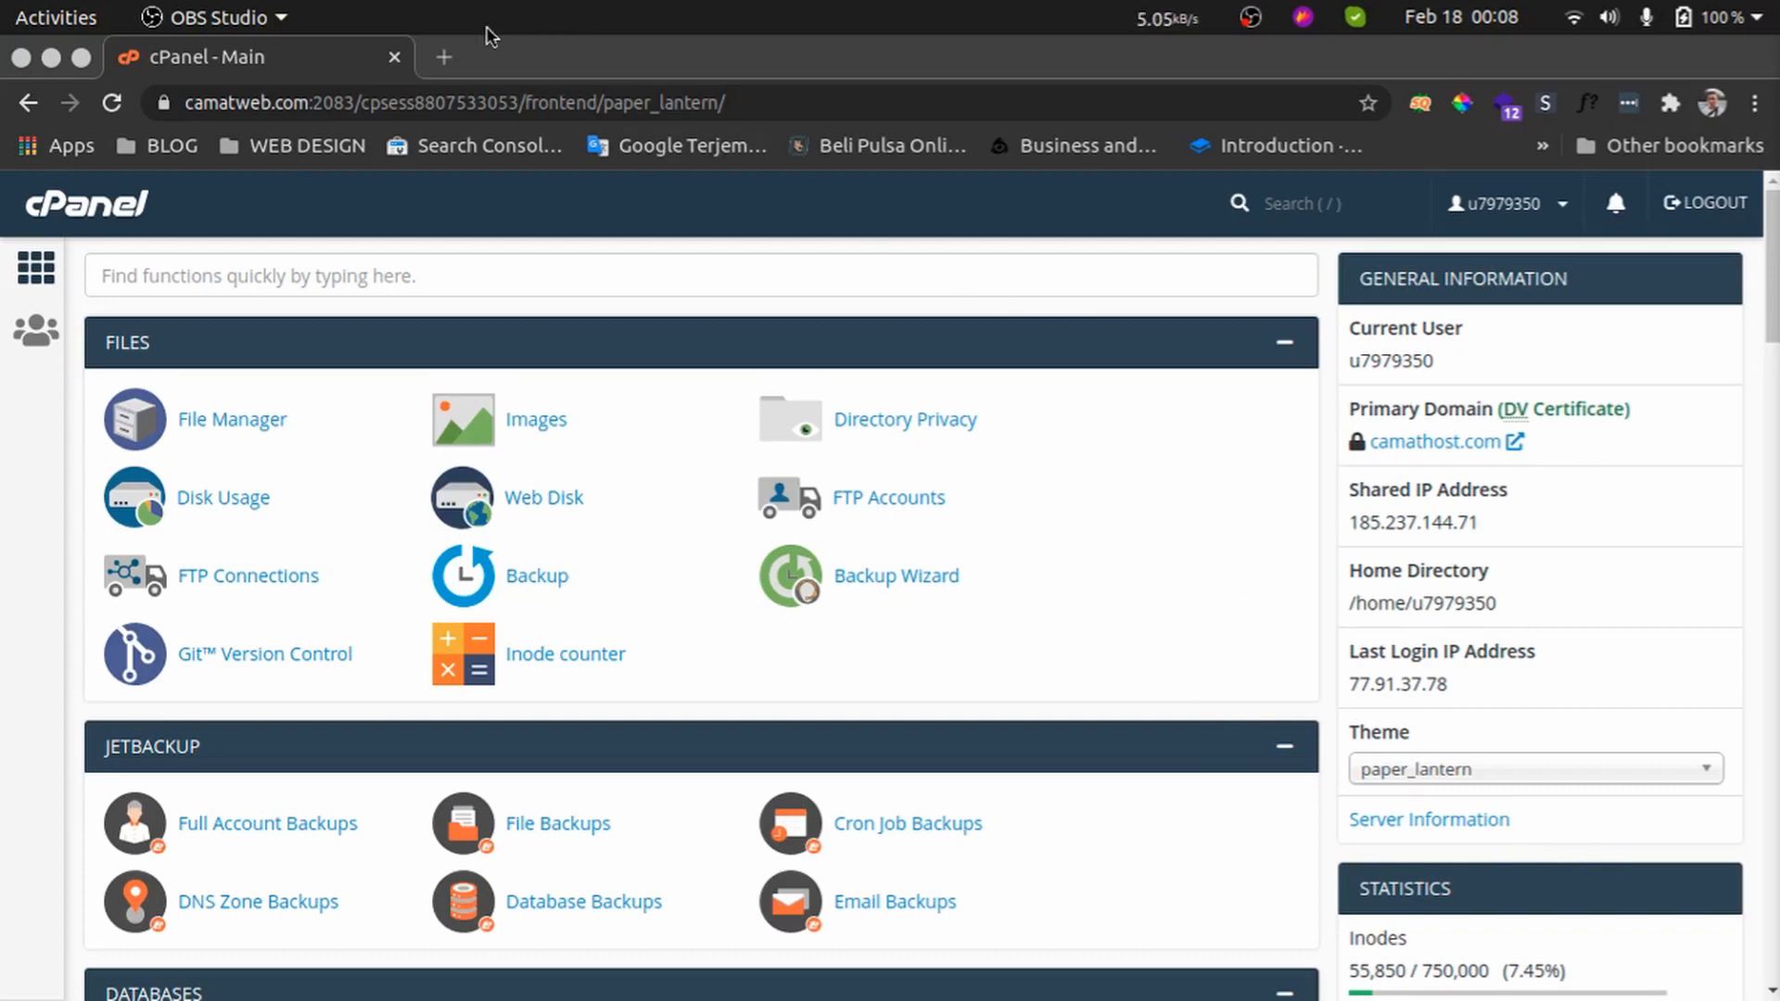
Open bit.ly in a new browser tab
{"action": "left_click", "coordinate": [446, 55]}
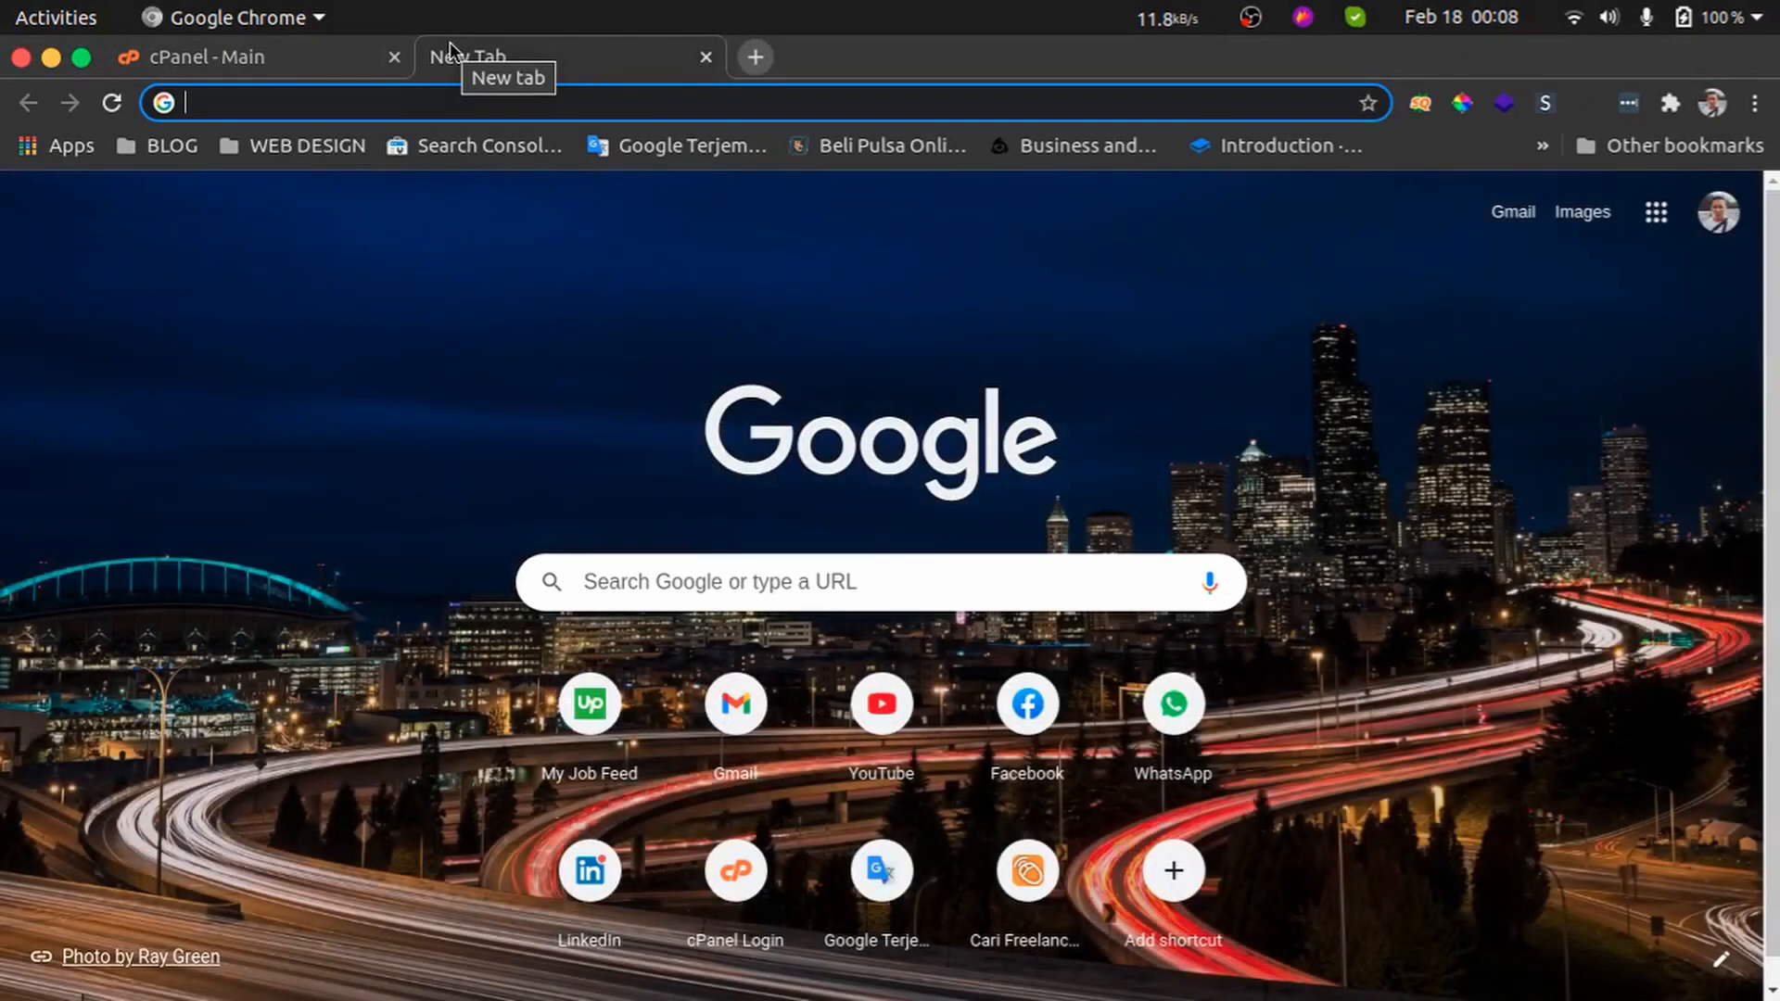
{"action": "type", "text": "bb"}
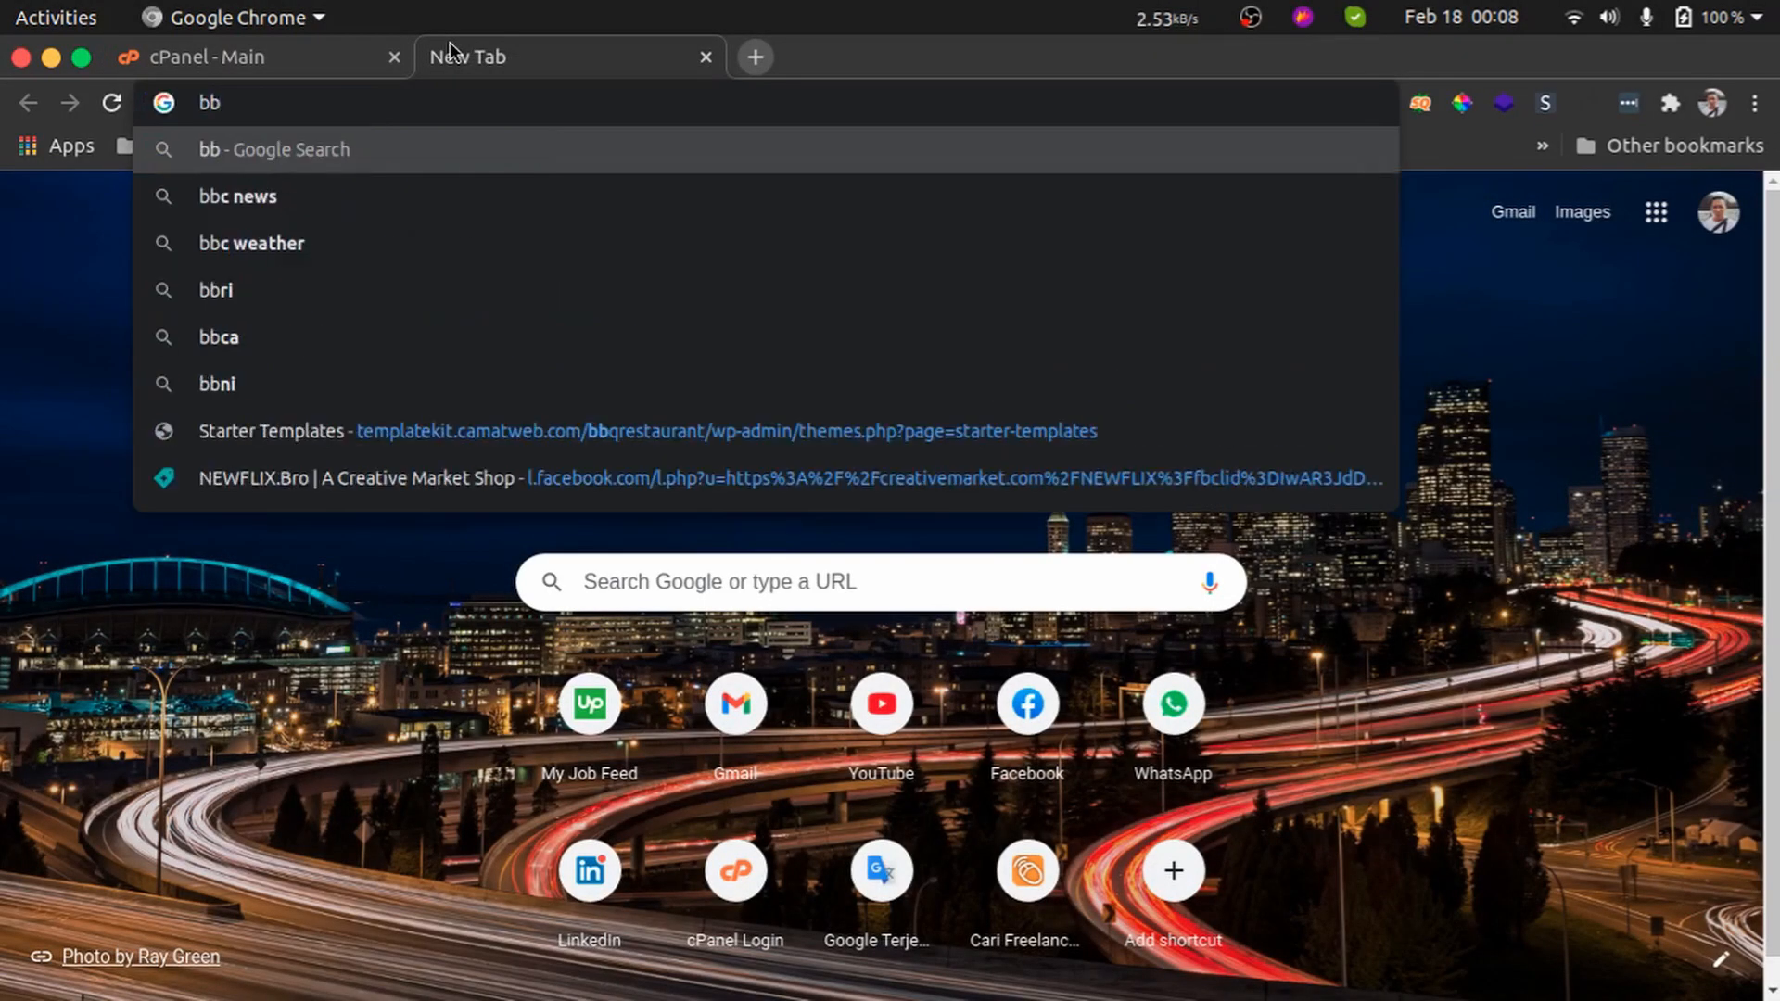
{"action": "key", "text": "BackSpace"}
{"action": "type", "text": "it.ly"}
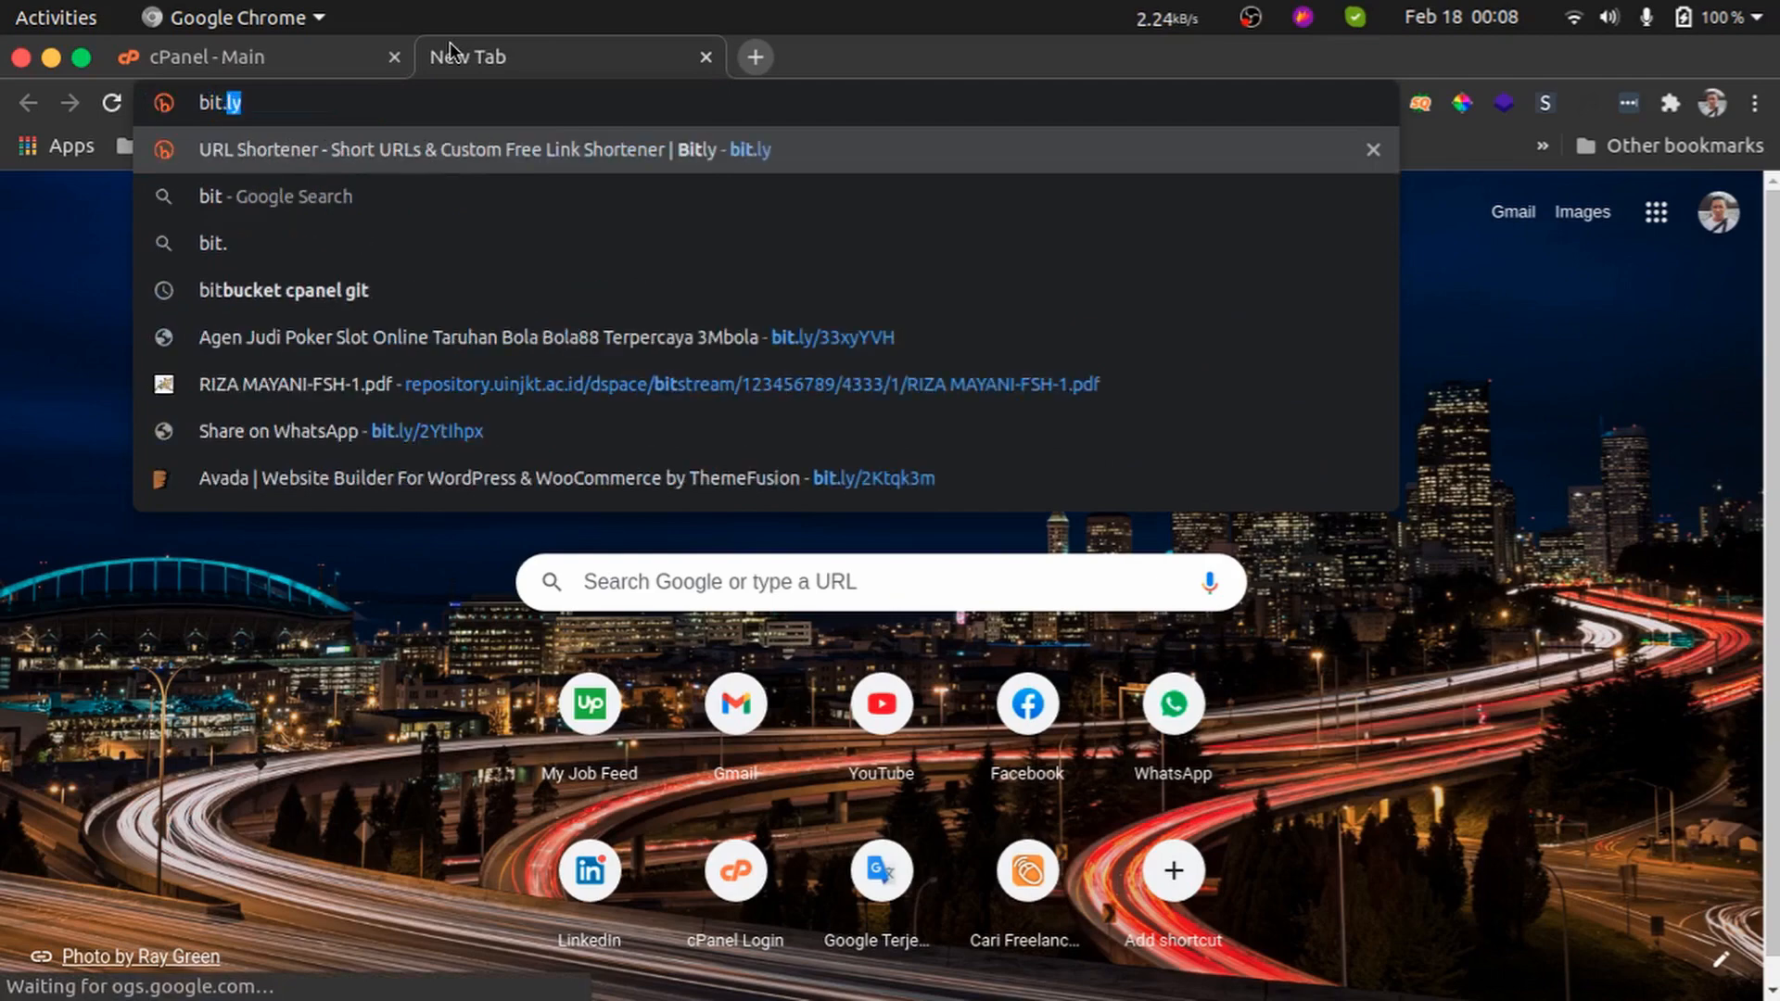
{"action": "key", "text": "Return"}
Visit goo.gl in another new tab to read its shutdown notice, and close that tab
{"action": "key", "text": "ctrl+t"}
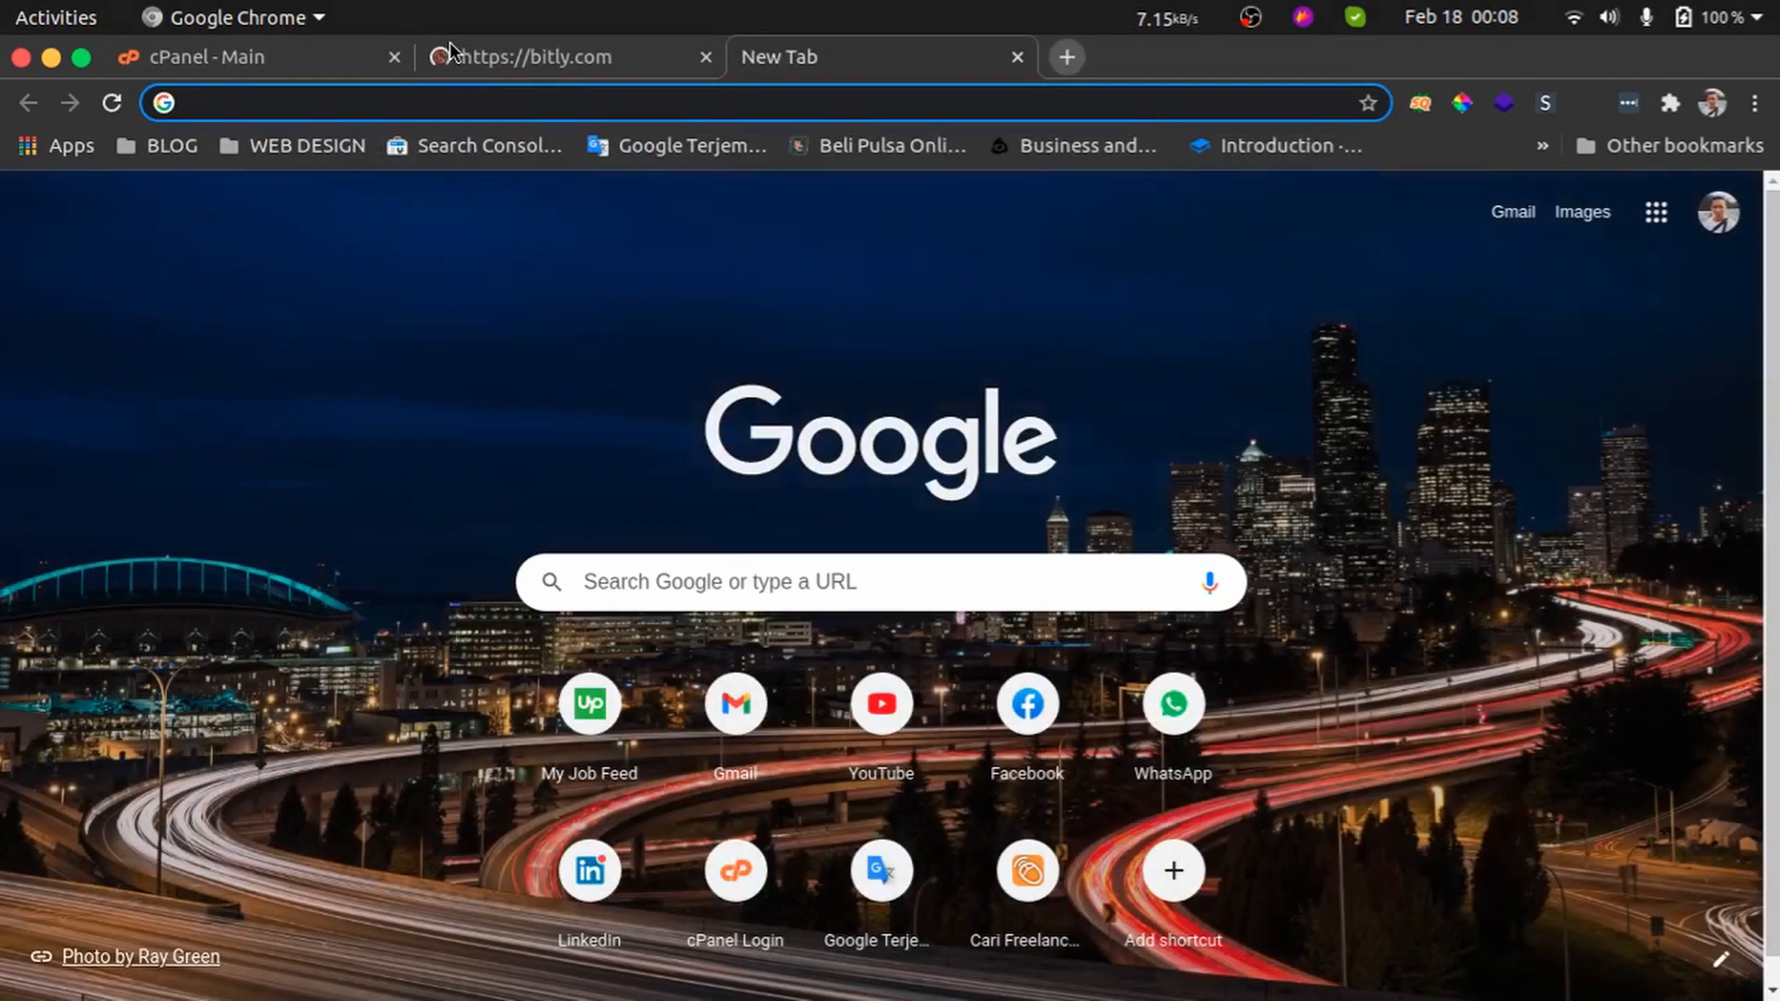
{"action": "type", "text": "goo.gl"}
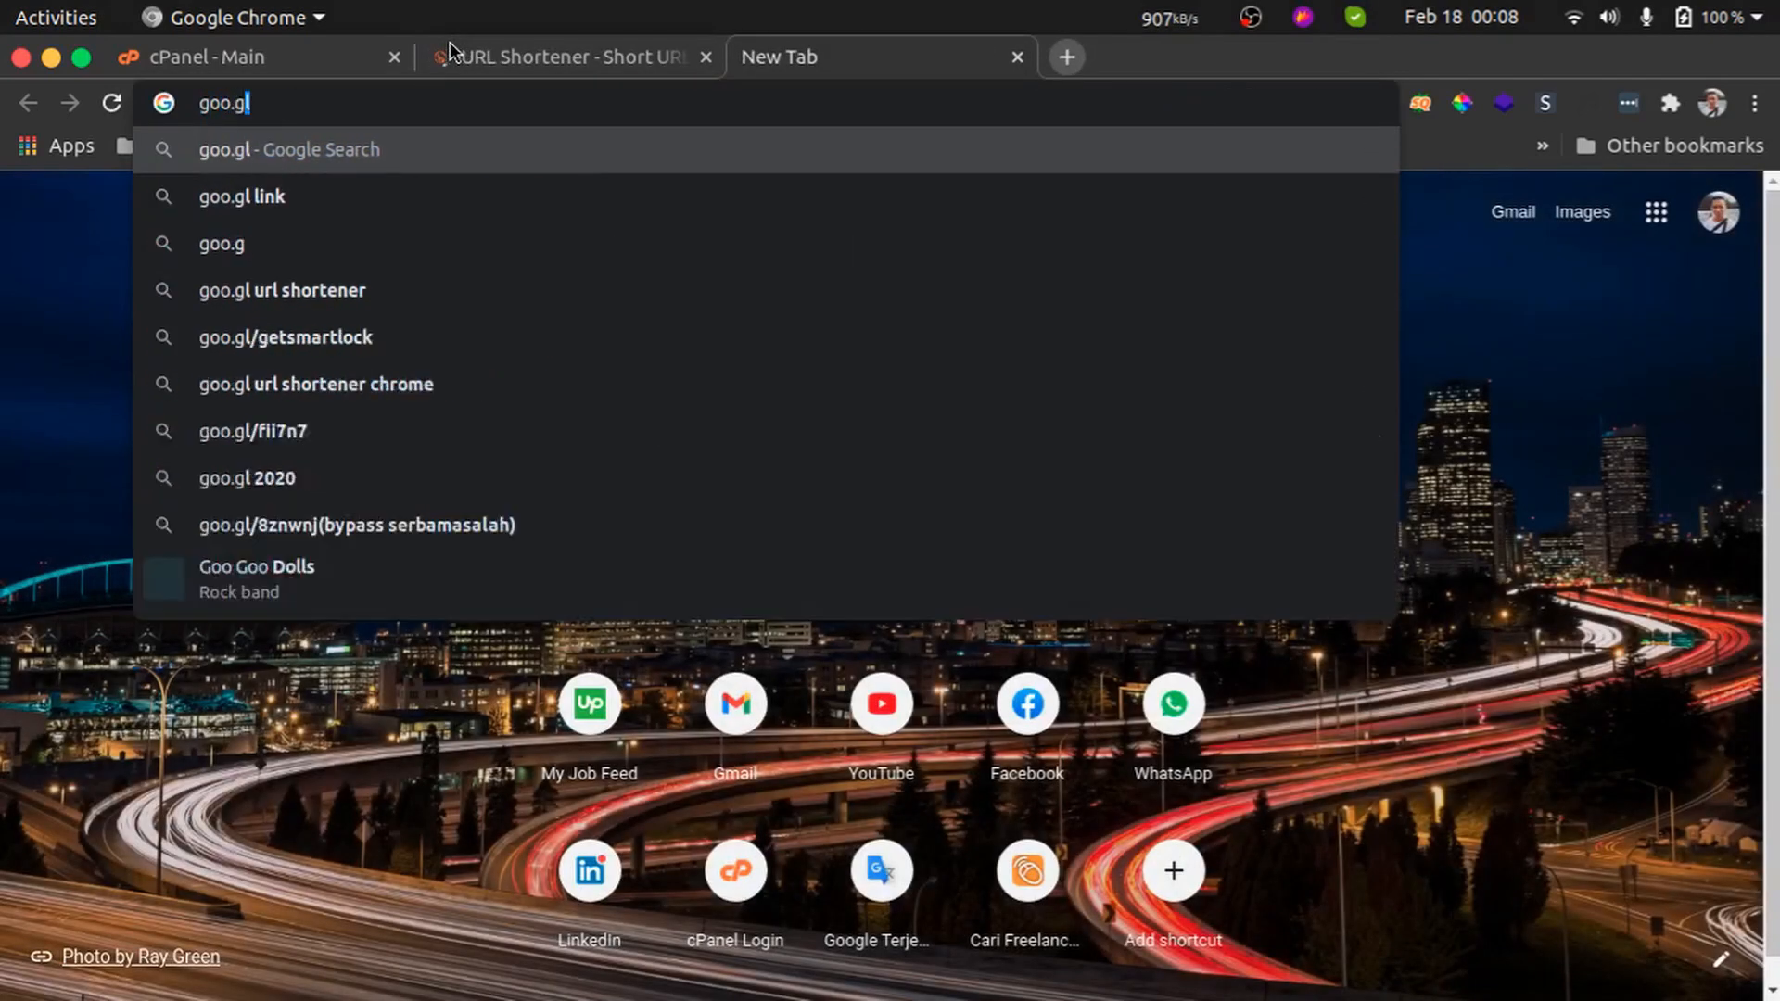
{"action": "key", "text": "Return"}
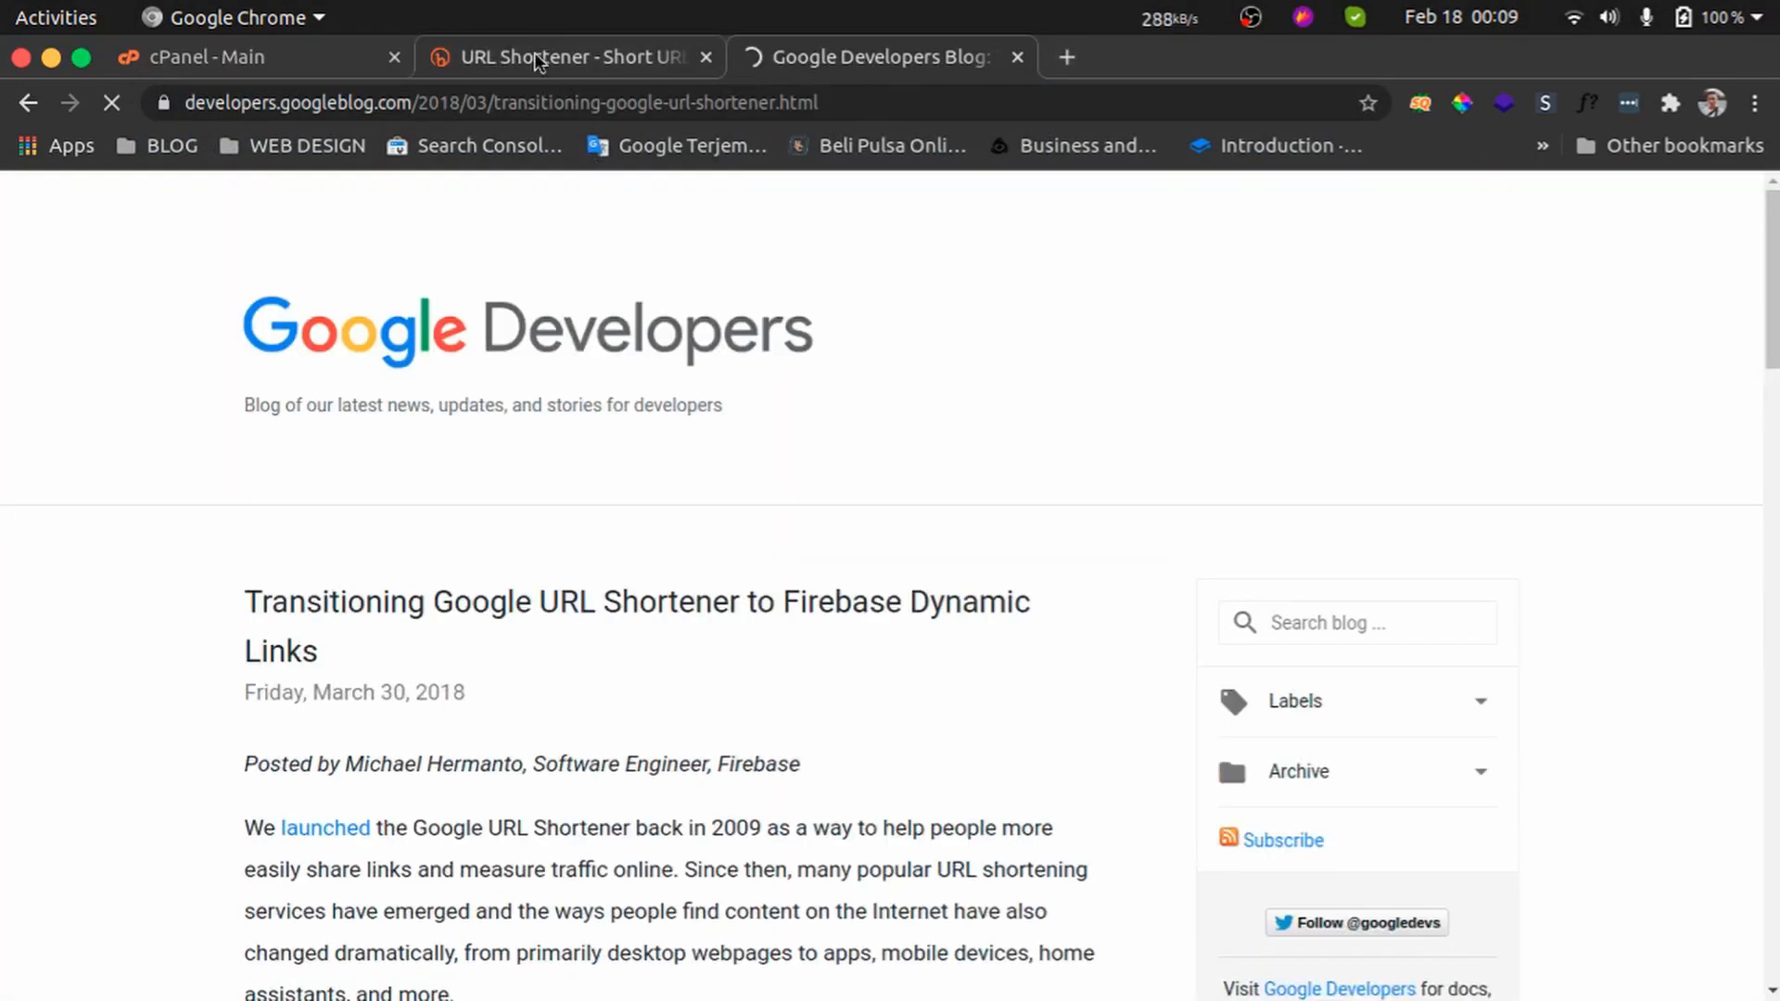
{"action": "scroll", "coordinate": [694, 532], "scroll_direction": "down", "scroll_amount": 5}
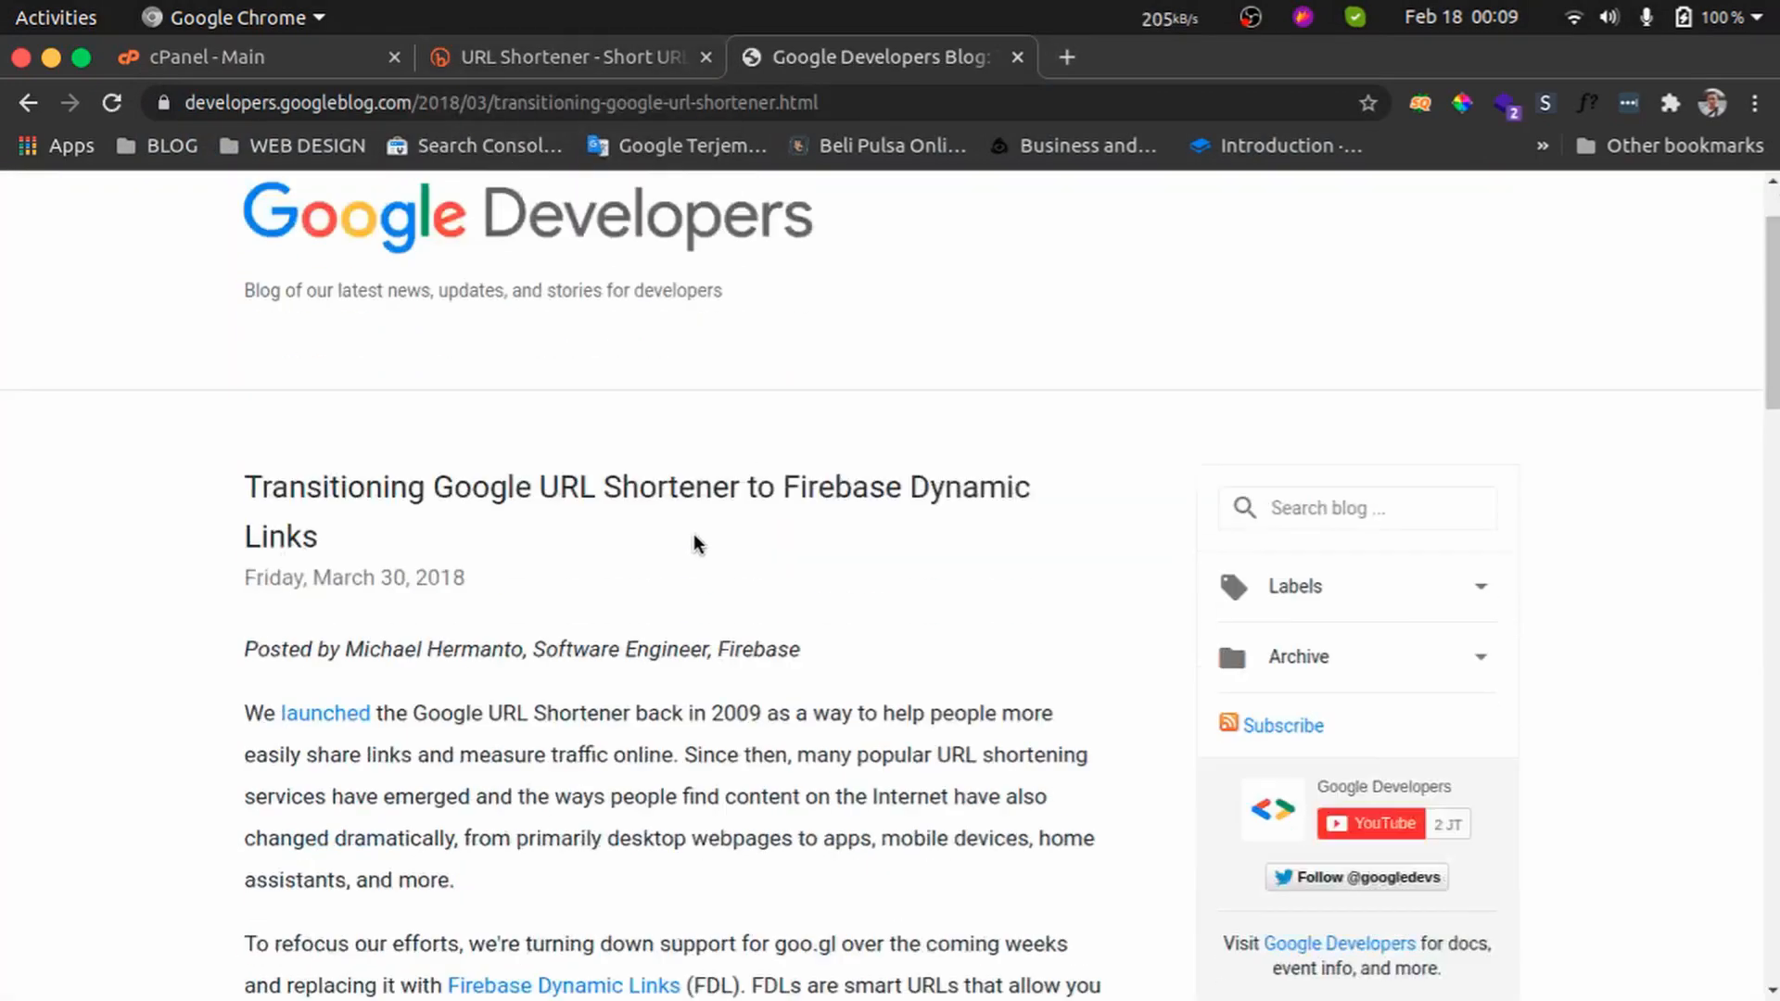
{"action": "scroll", "coordinate": [838, 460], "scroll_direction": "up", "scroll_amount": 3}
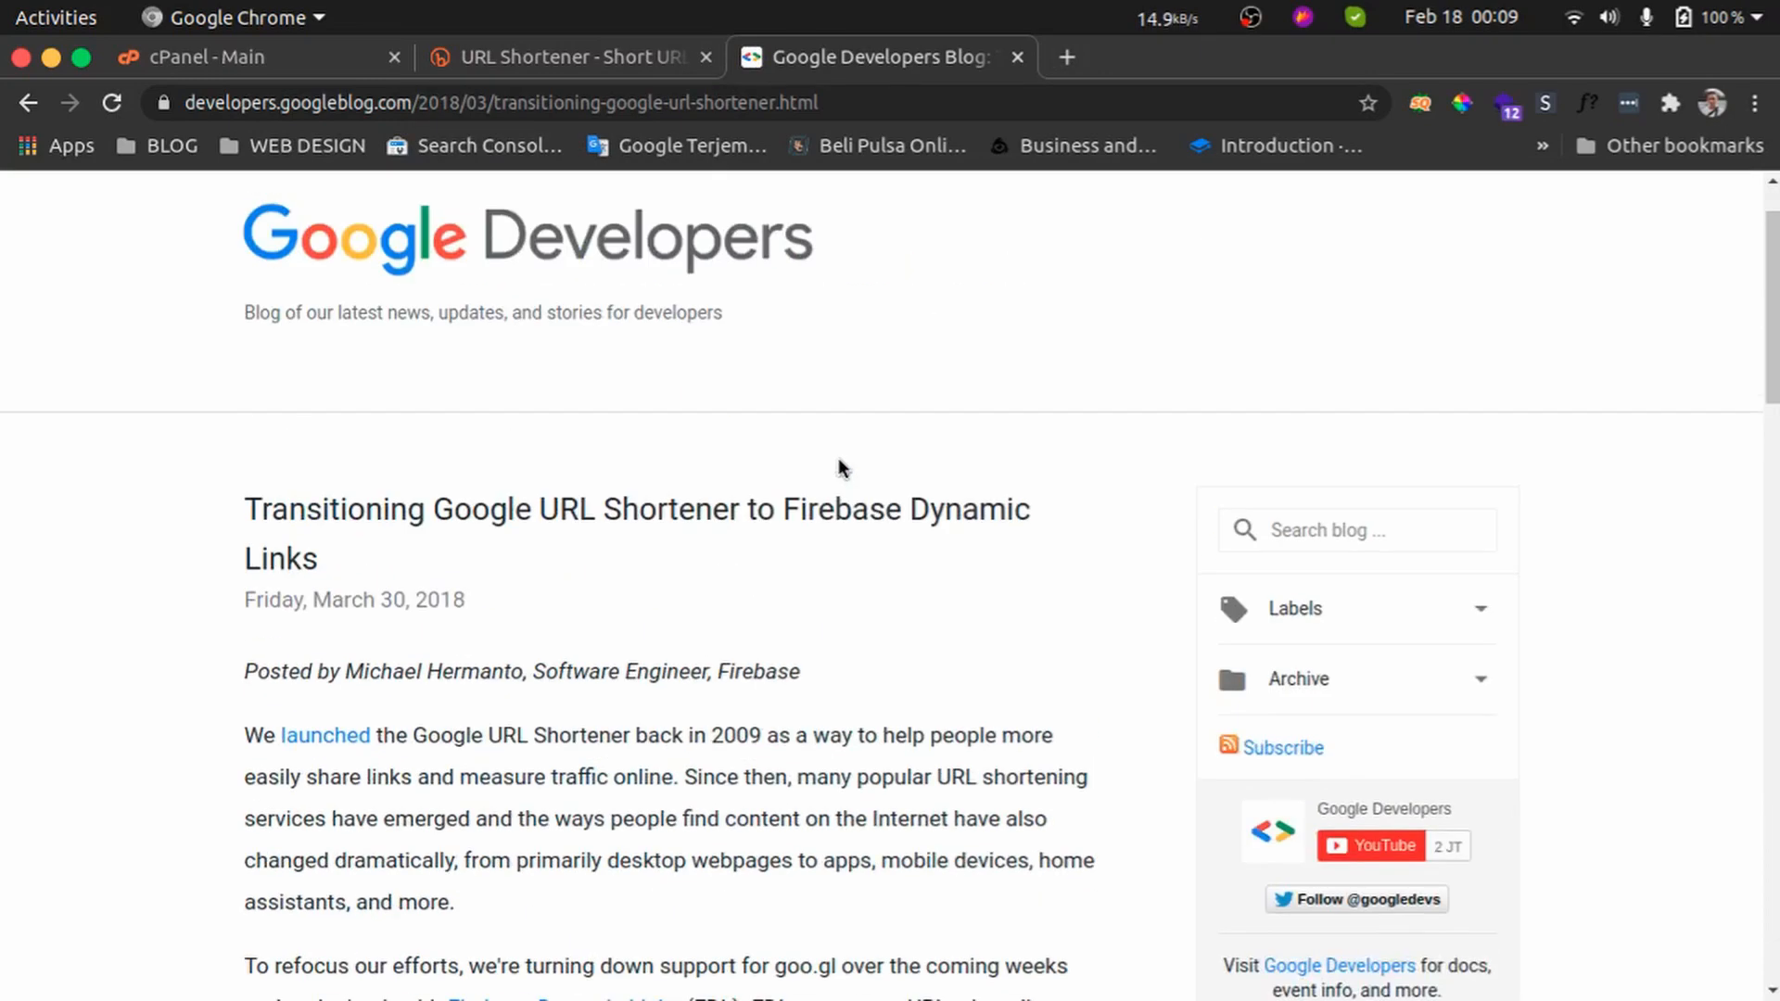
{"action": "scroll", "coordinate": [1077, 429], "scroll_direction": "up", "scroll_amount": 3}
{"action": "key", "text": "ctrl+w"}
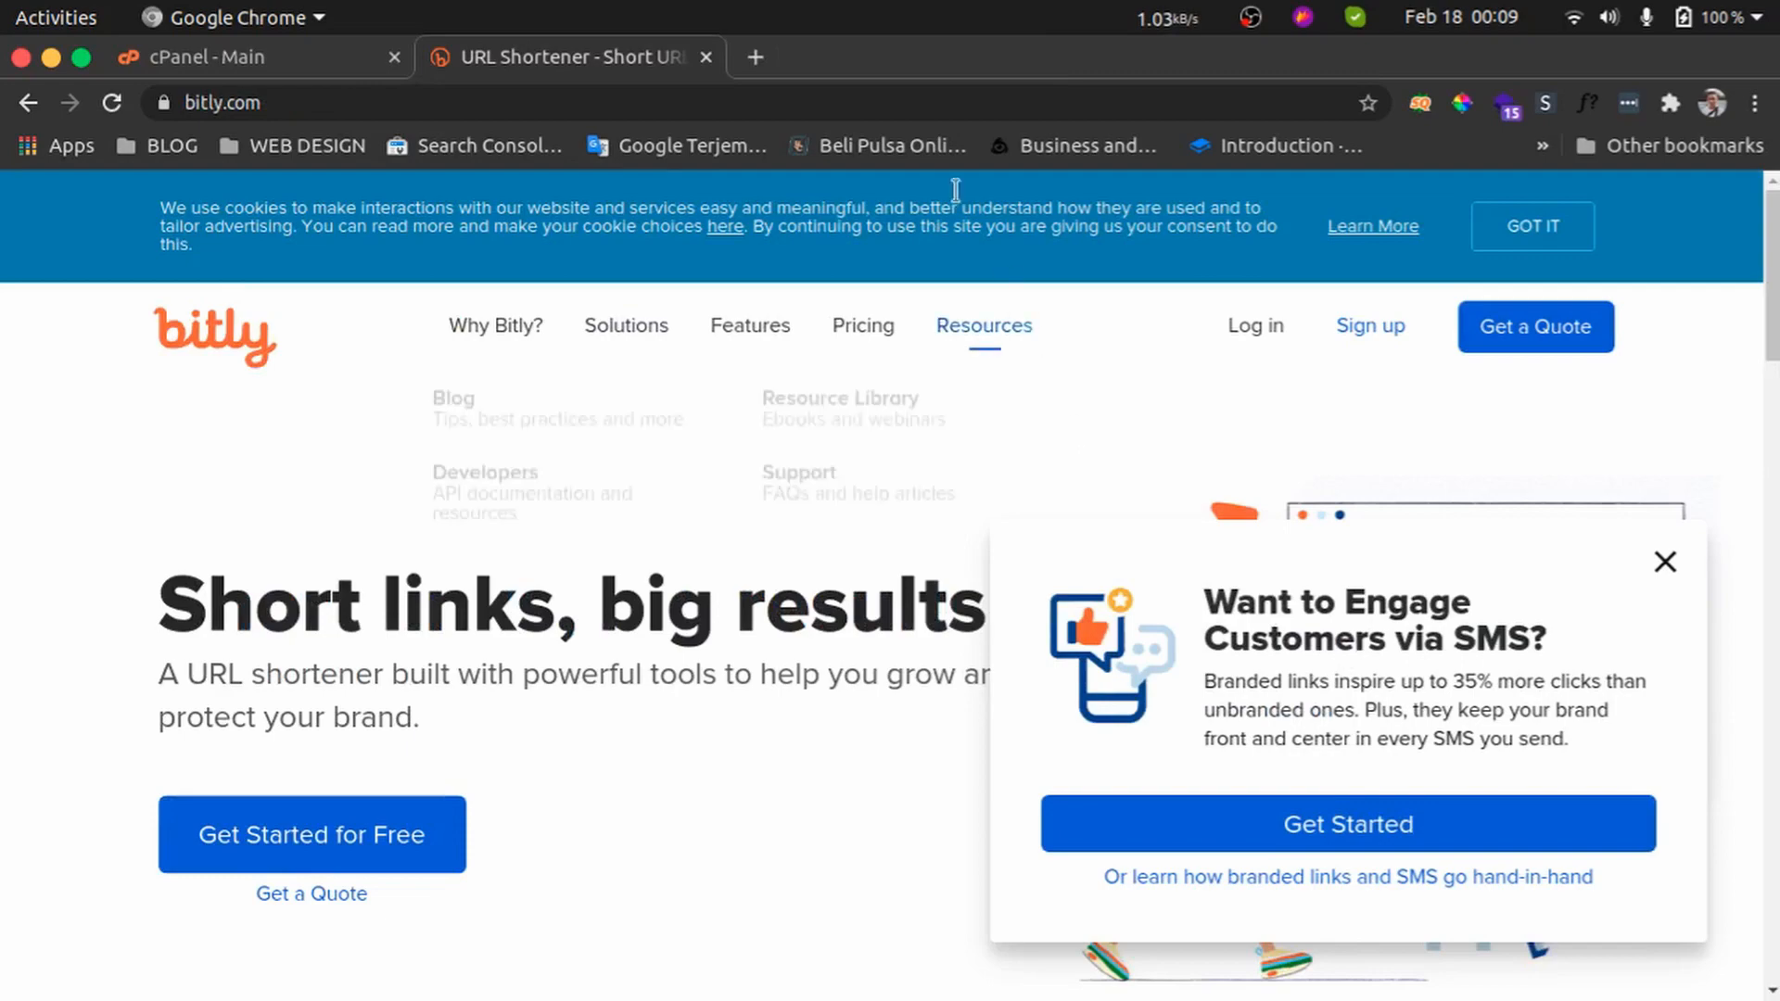
Search for tinyurl in a new tab and open the TinyURL.com shortener site
{"action": "left_click", "coordinate": [755, 56]}
{"action": "type", "text": "tinyurl"}
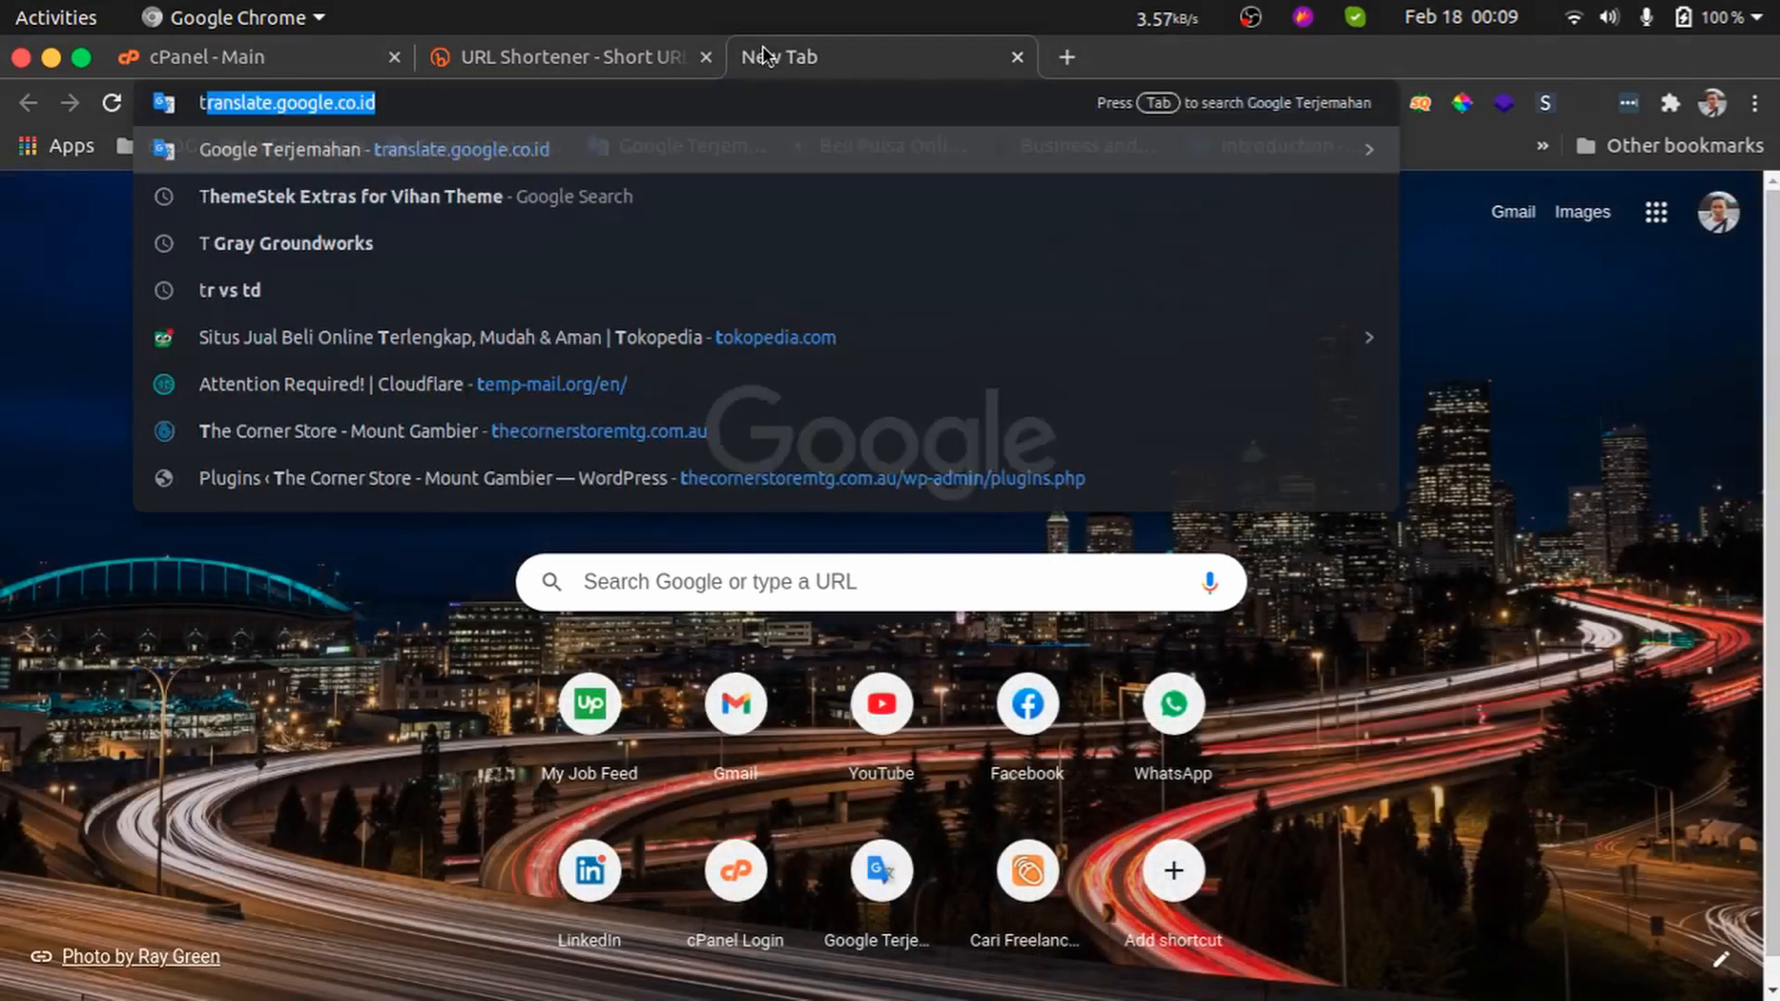
{"action": "key", "text": "Return"}
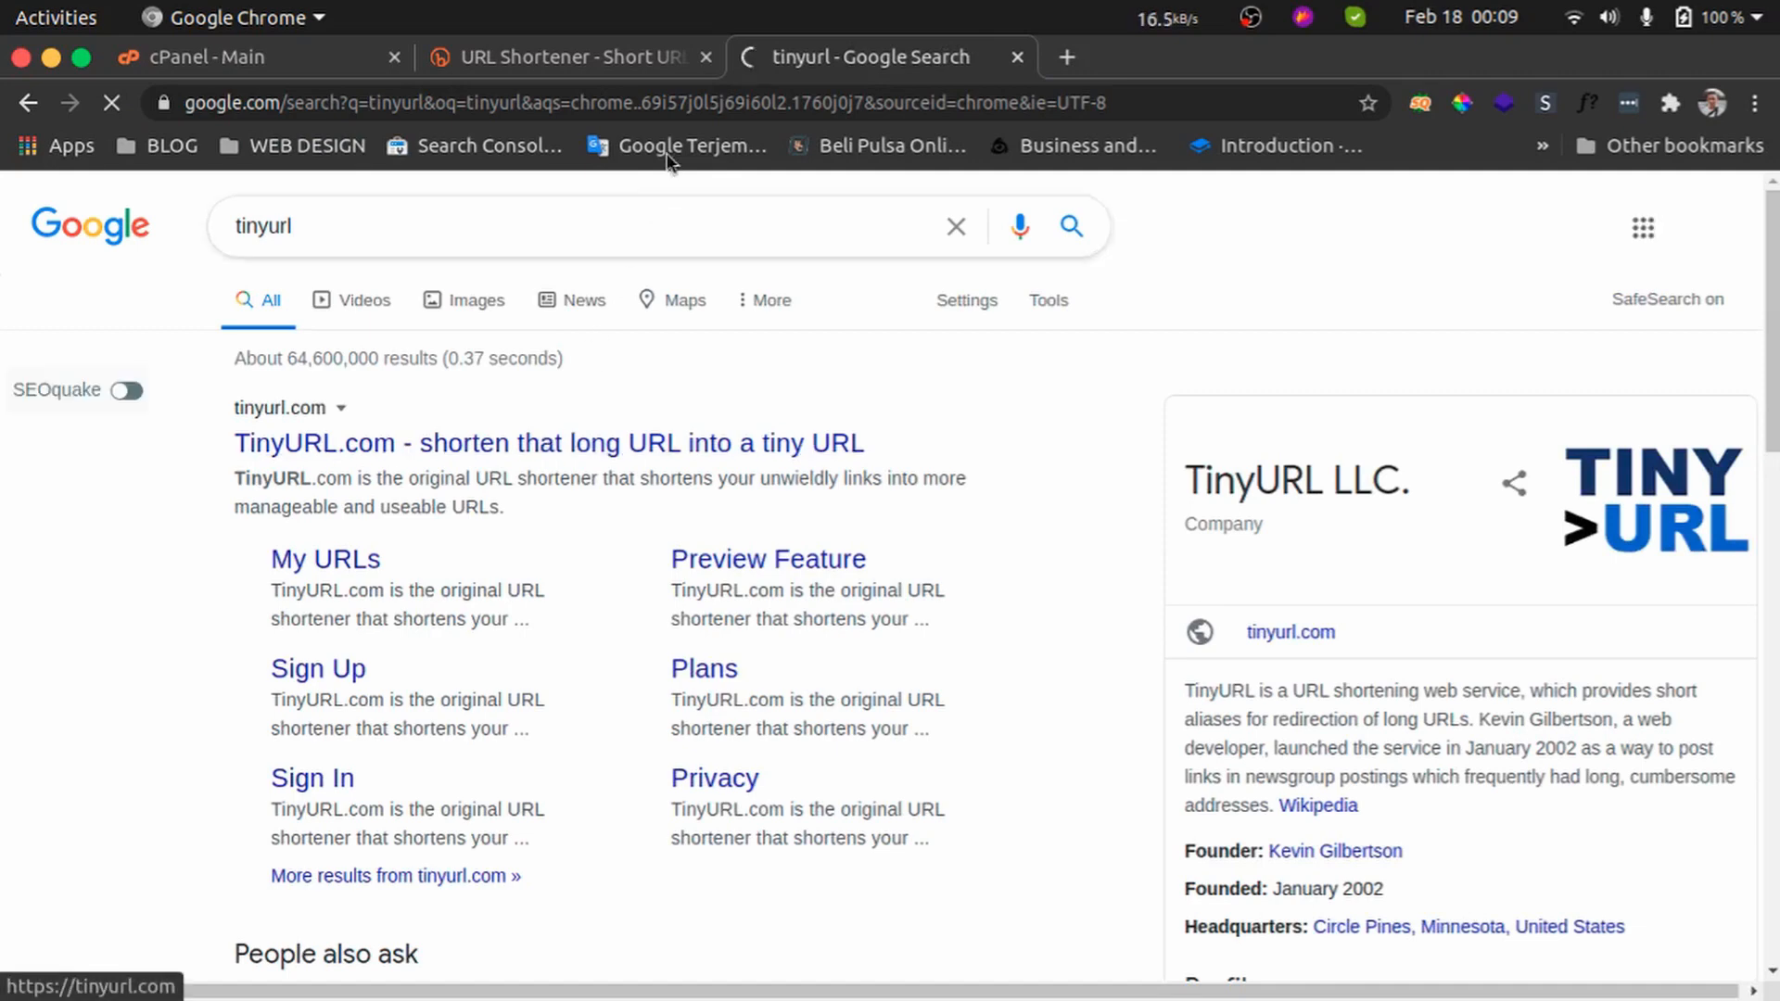
{"action": "left_click", "coordinate": [547, 447]}
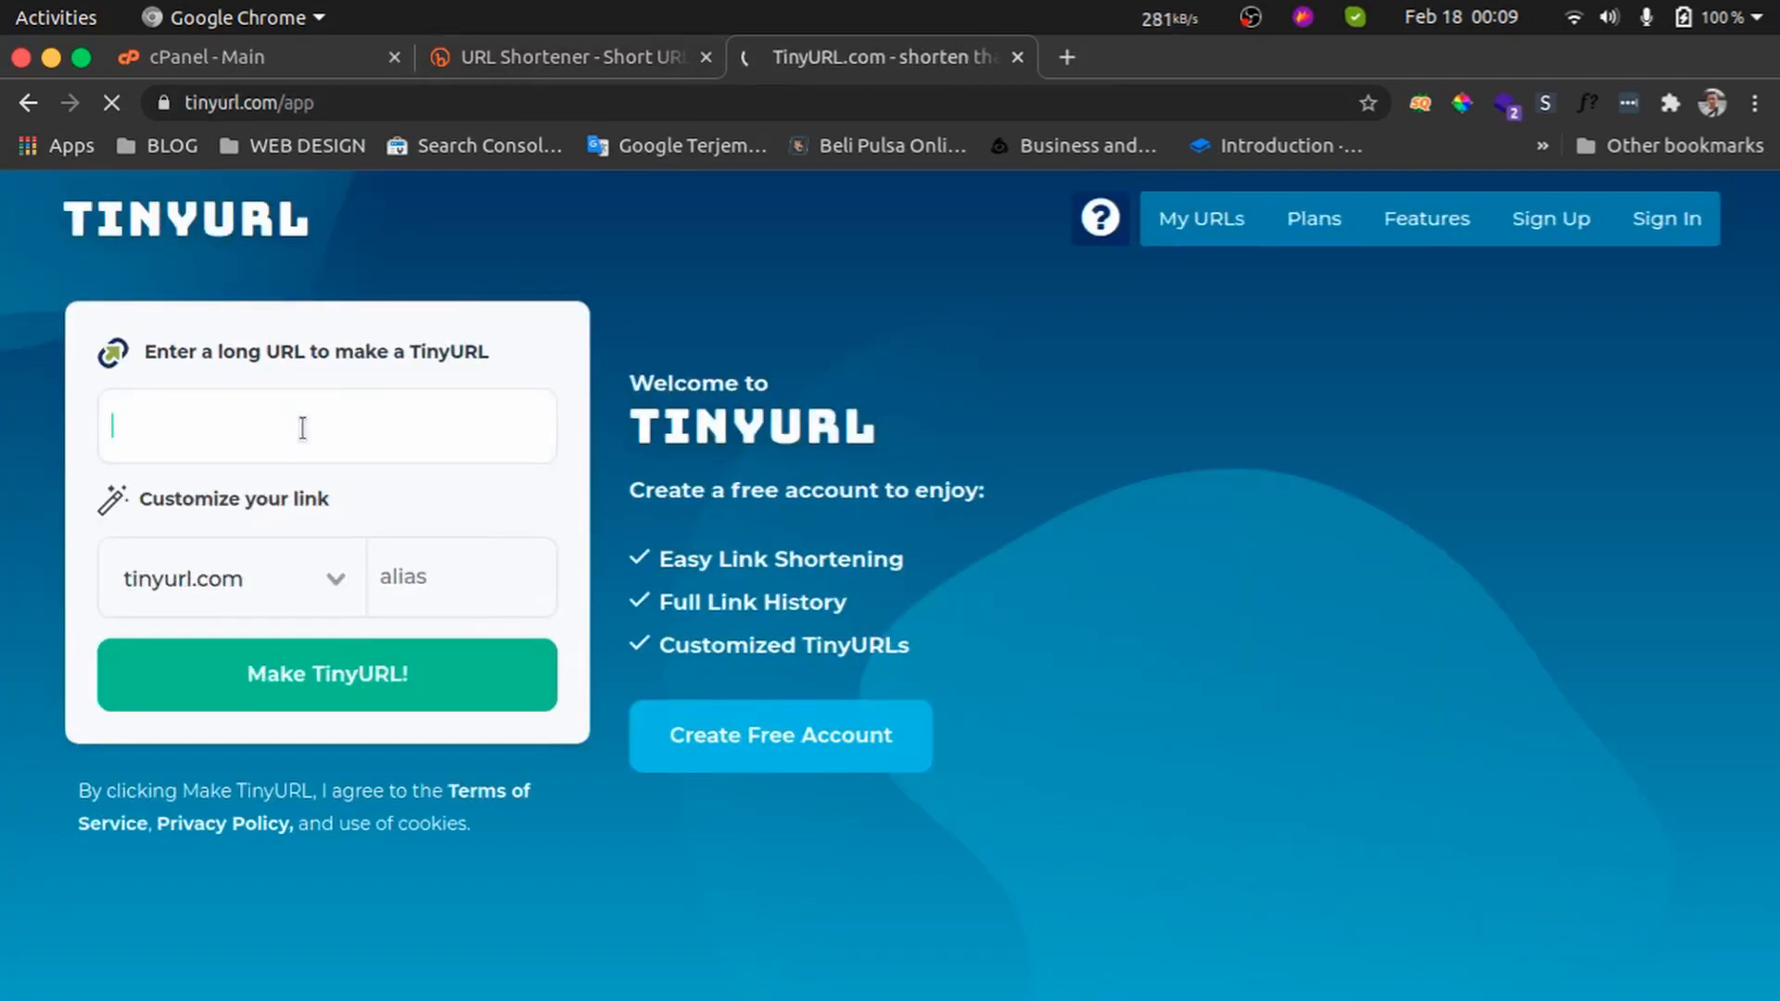
{"action": "left_click", "coordinate": [302, 427]}
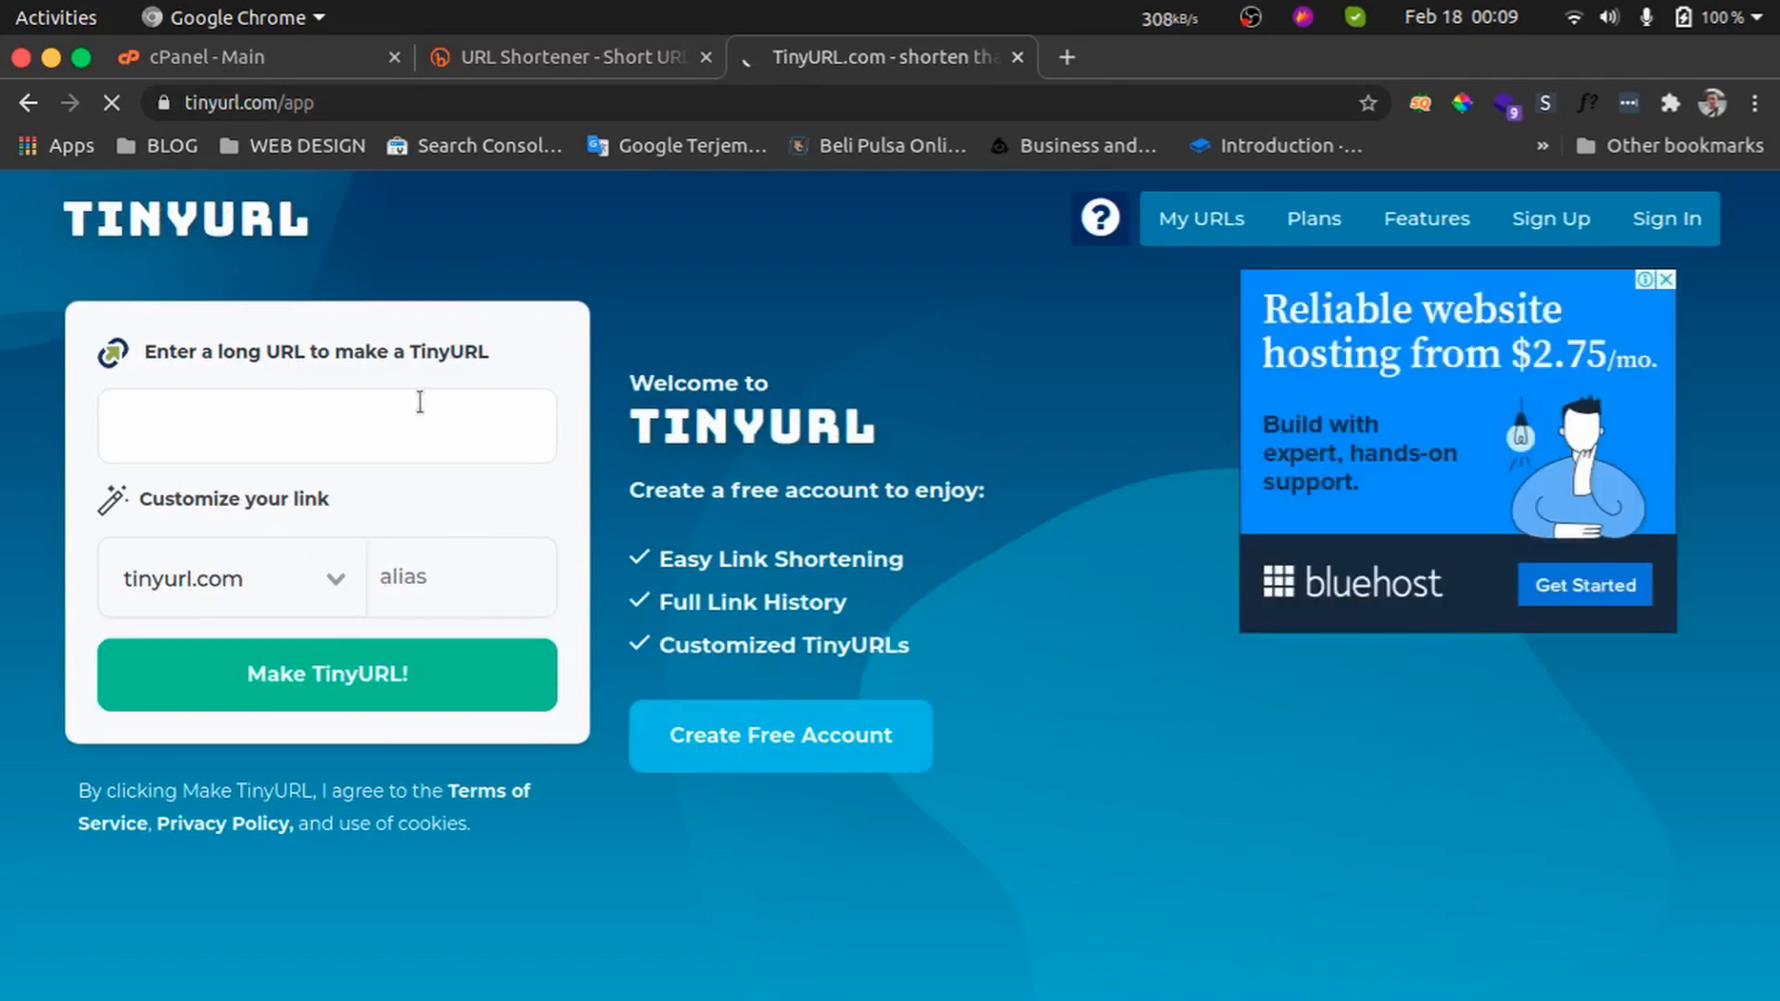
Switch to the Bitly tab and close the SMS promotion popup
{"action": "left_click", "coordinate": [573, 57]}
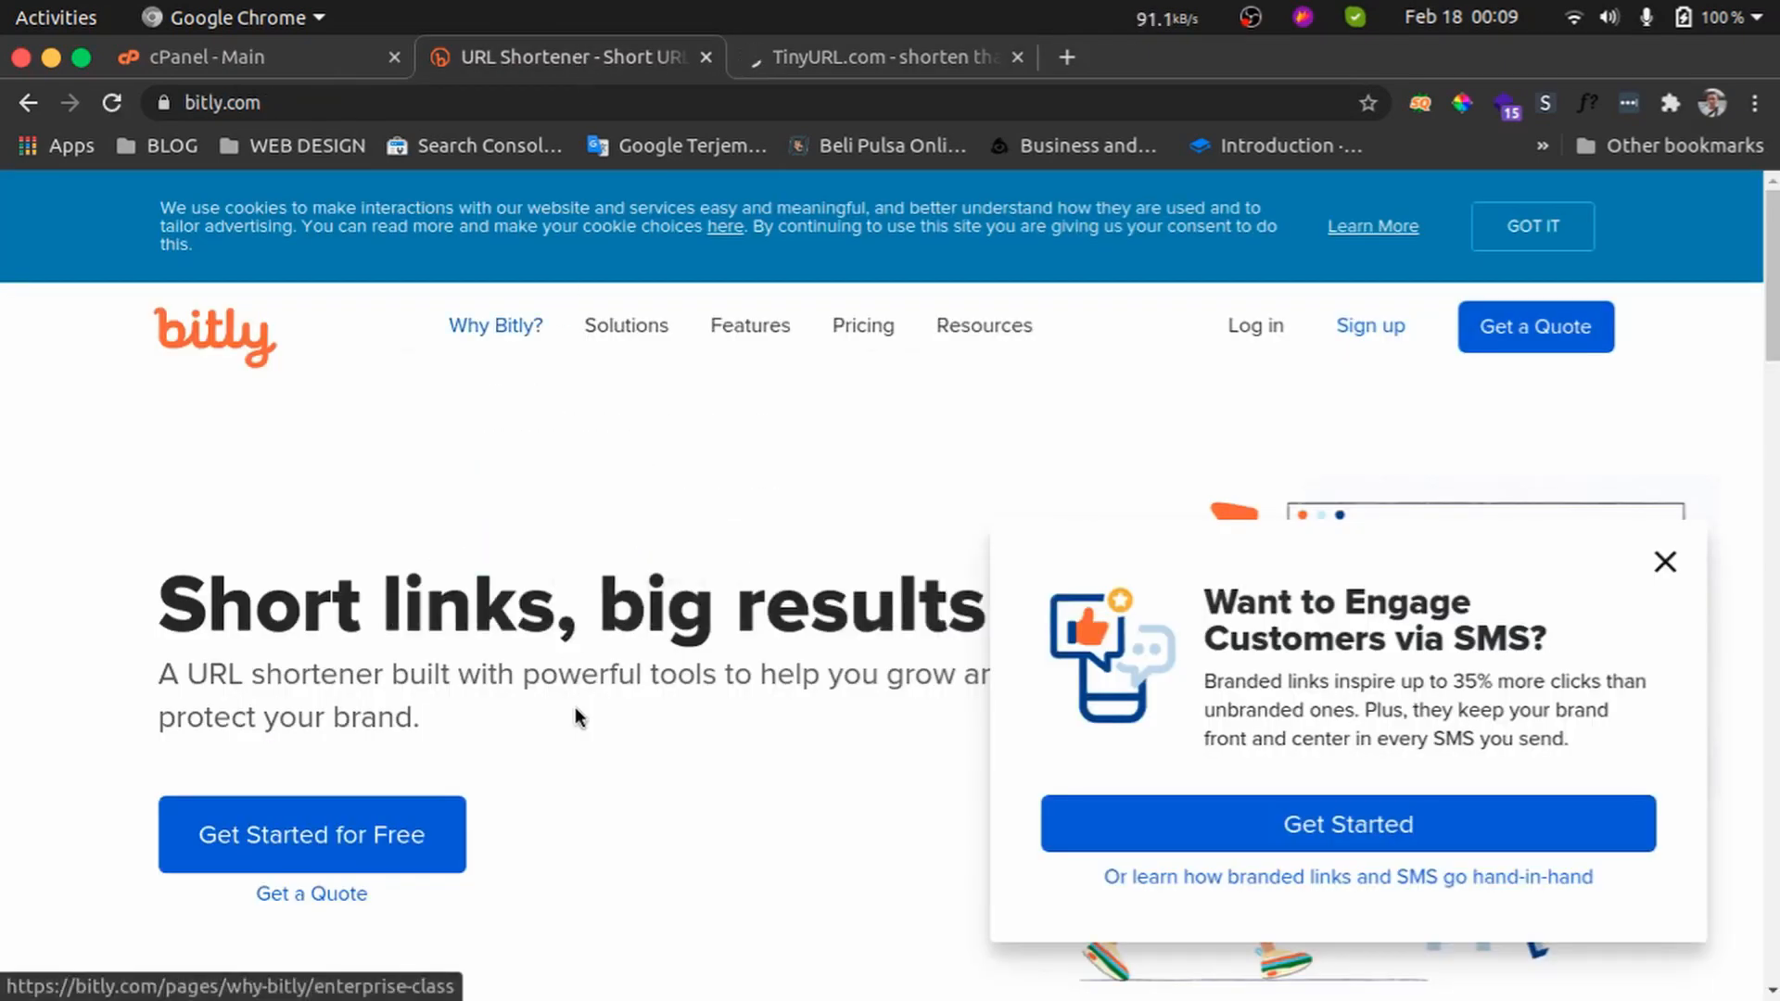
{"action": "scroll", "coordinate": [575, 707], "scroll_direction": "down", "scroll_amount": 5}
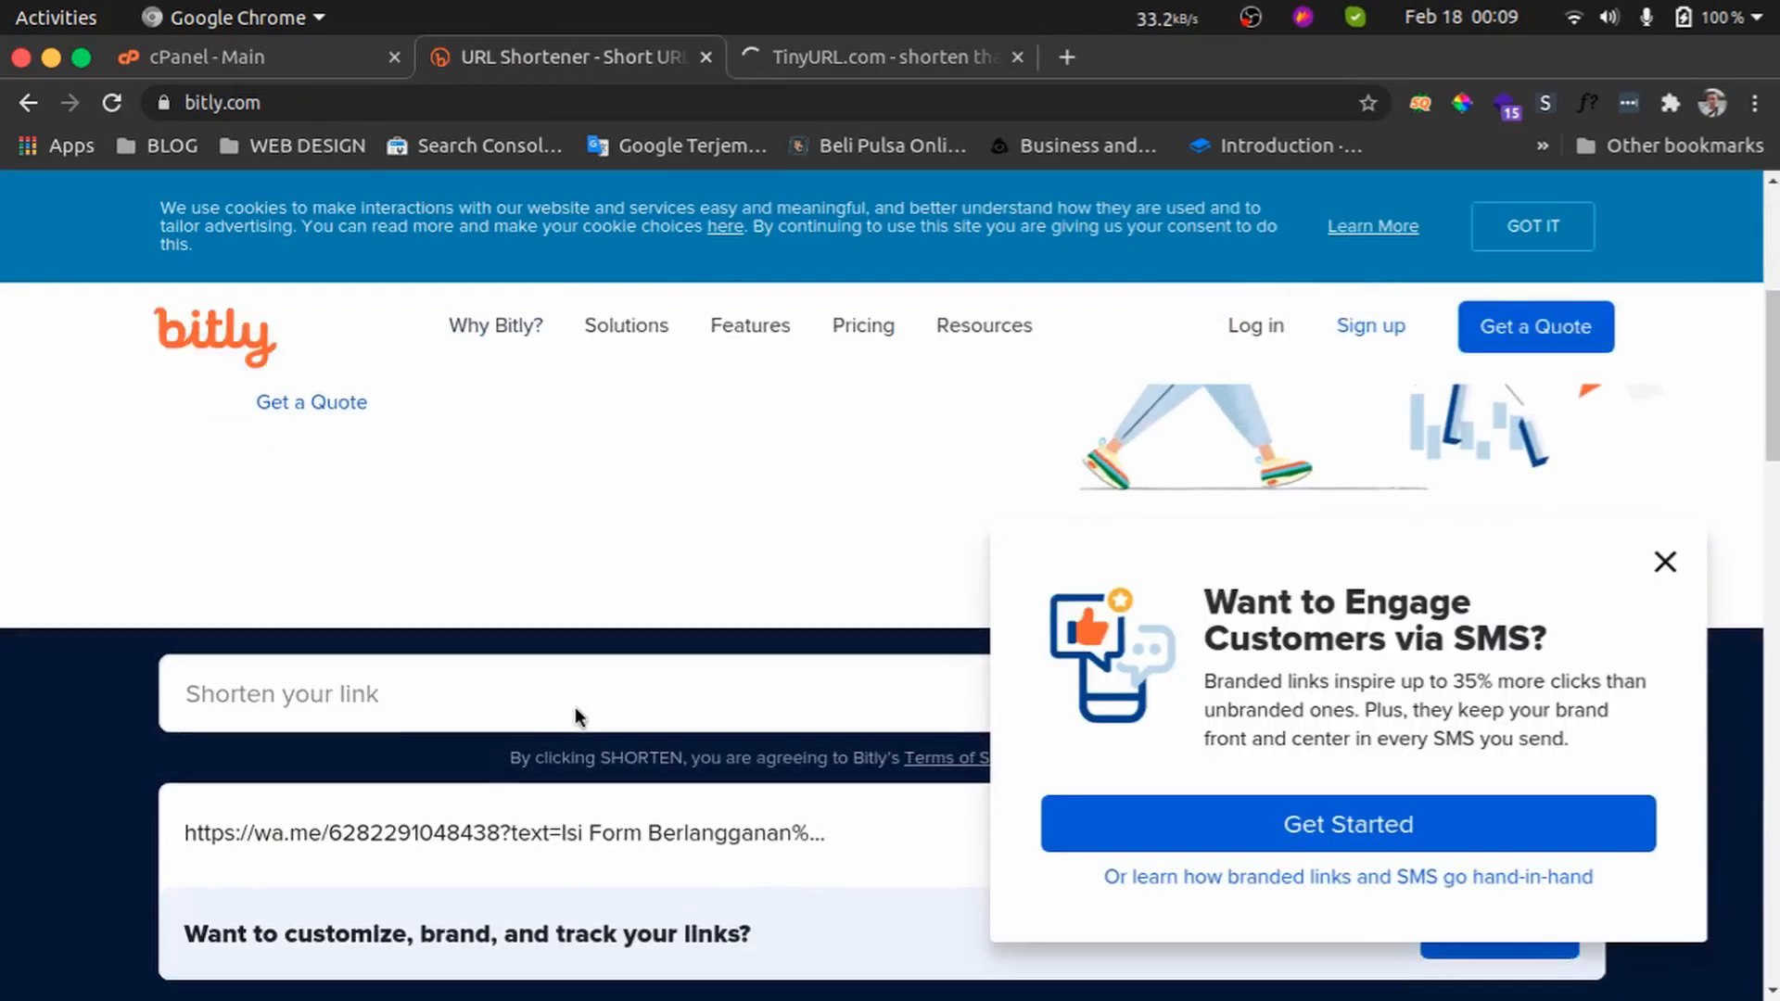
{"action": "left_click", "coordinate": [1665, 561]}
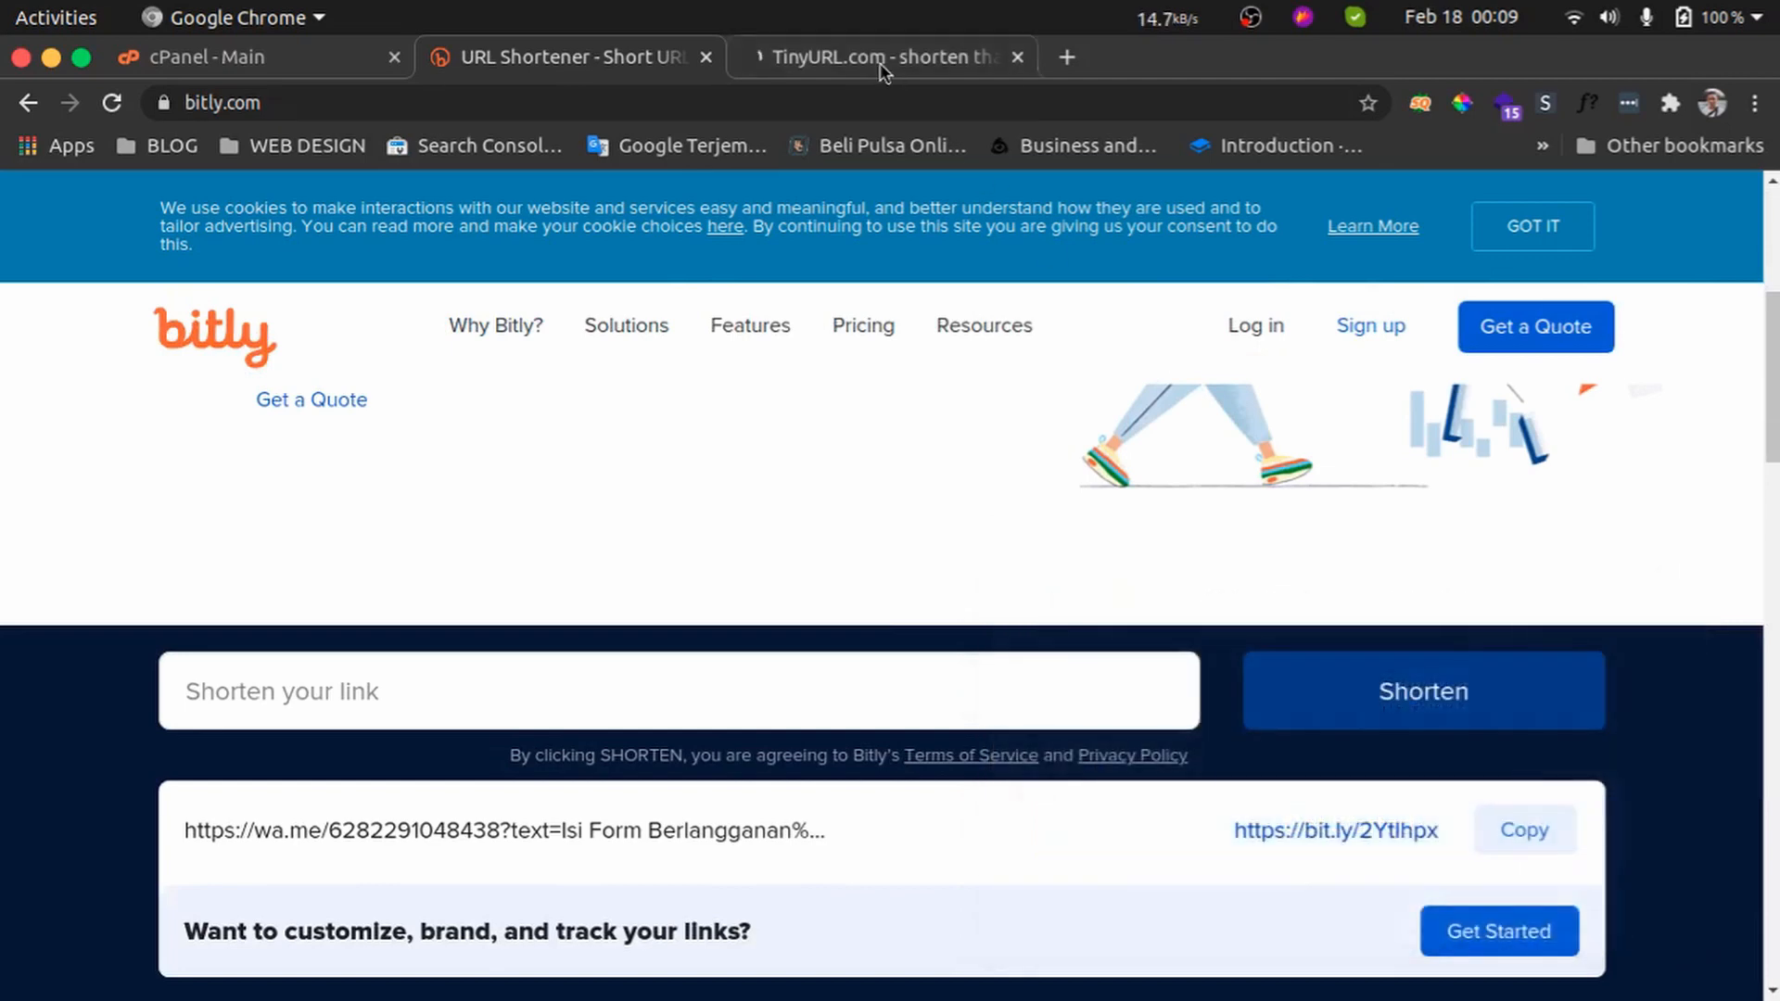
Open the primary domain camathost.com from the cPanel page and select its address in the address bar
{"action": "left_click", "coordinate": [880, 61]}
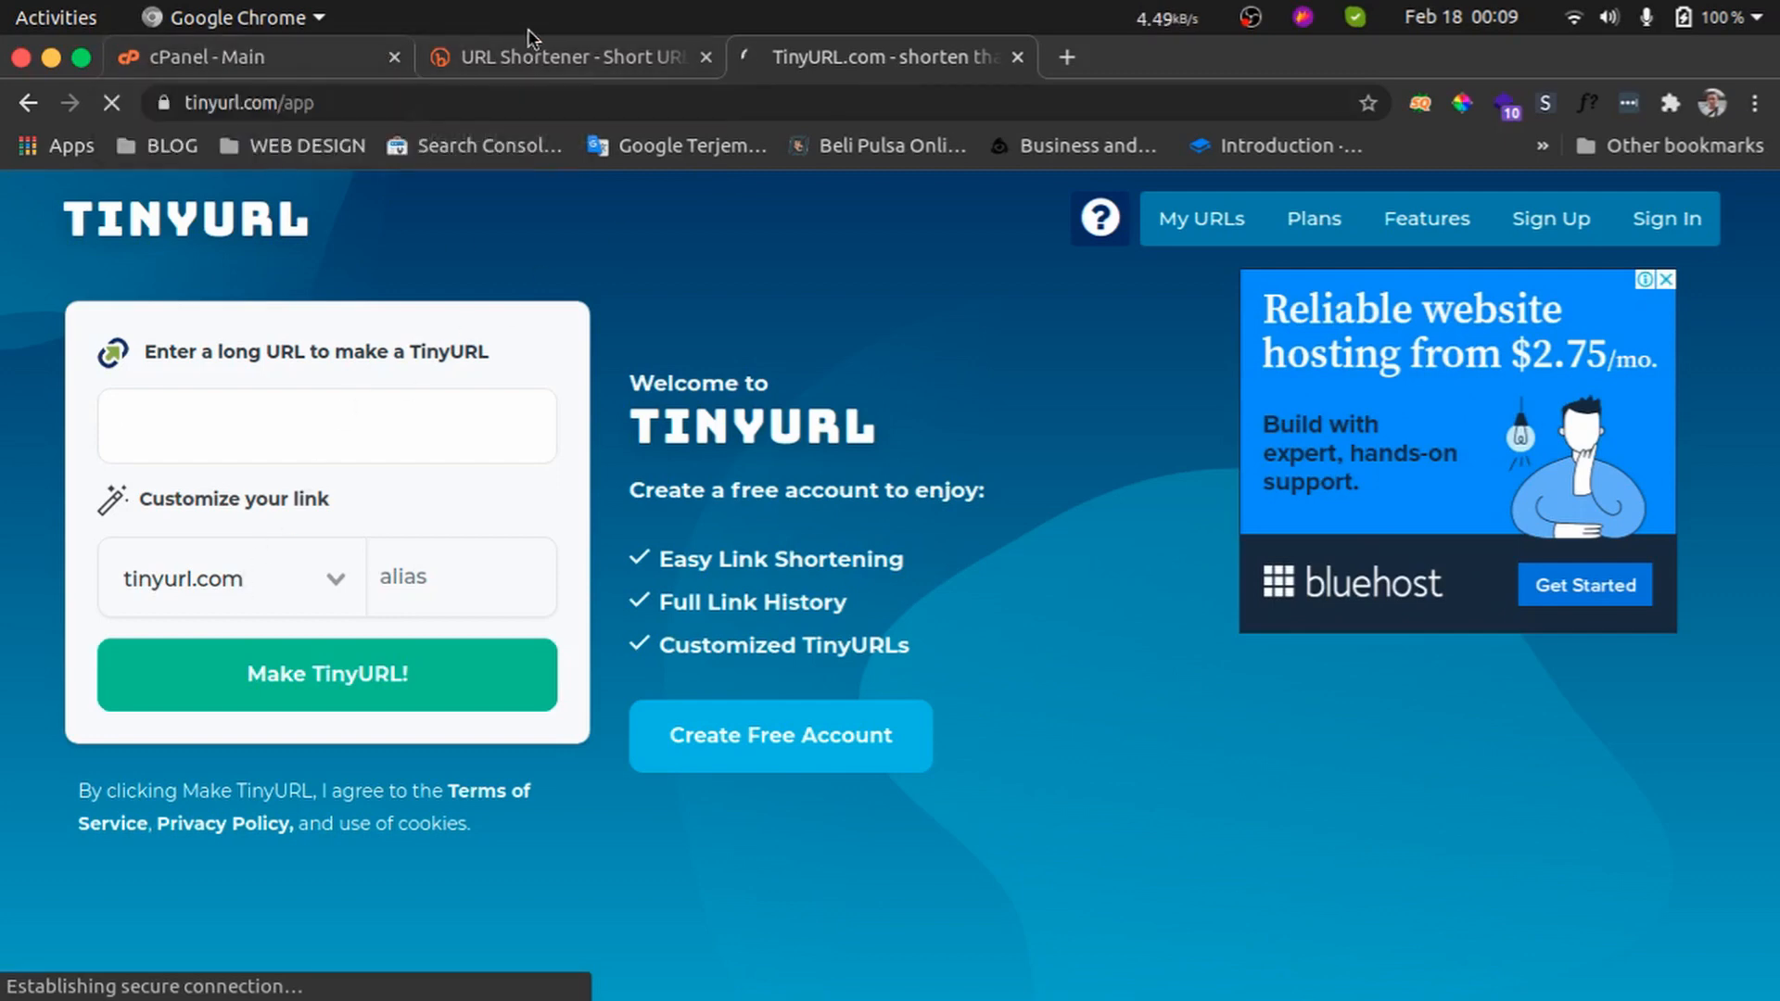
{"action": "left_click", "coordinate": [327, 57]}
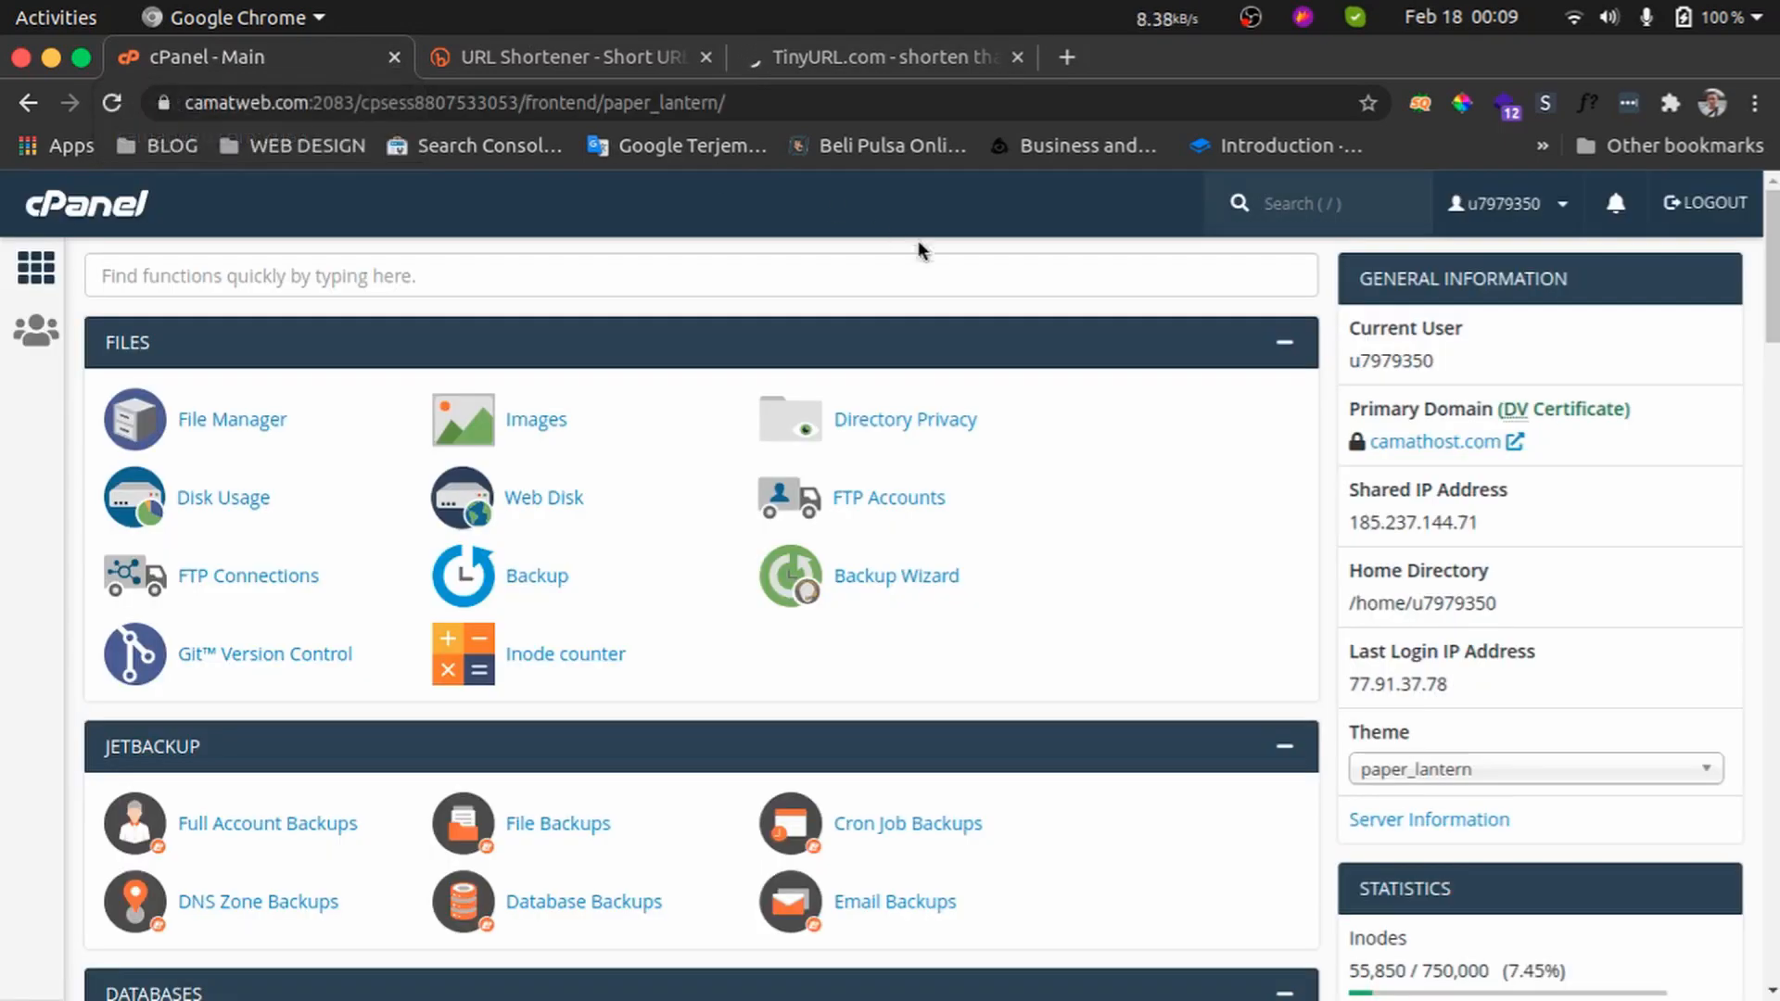
{"action": "left_click", "coordinate": [1458, 449]}
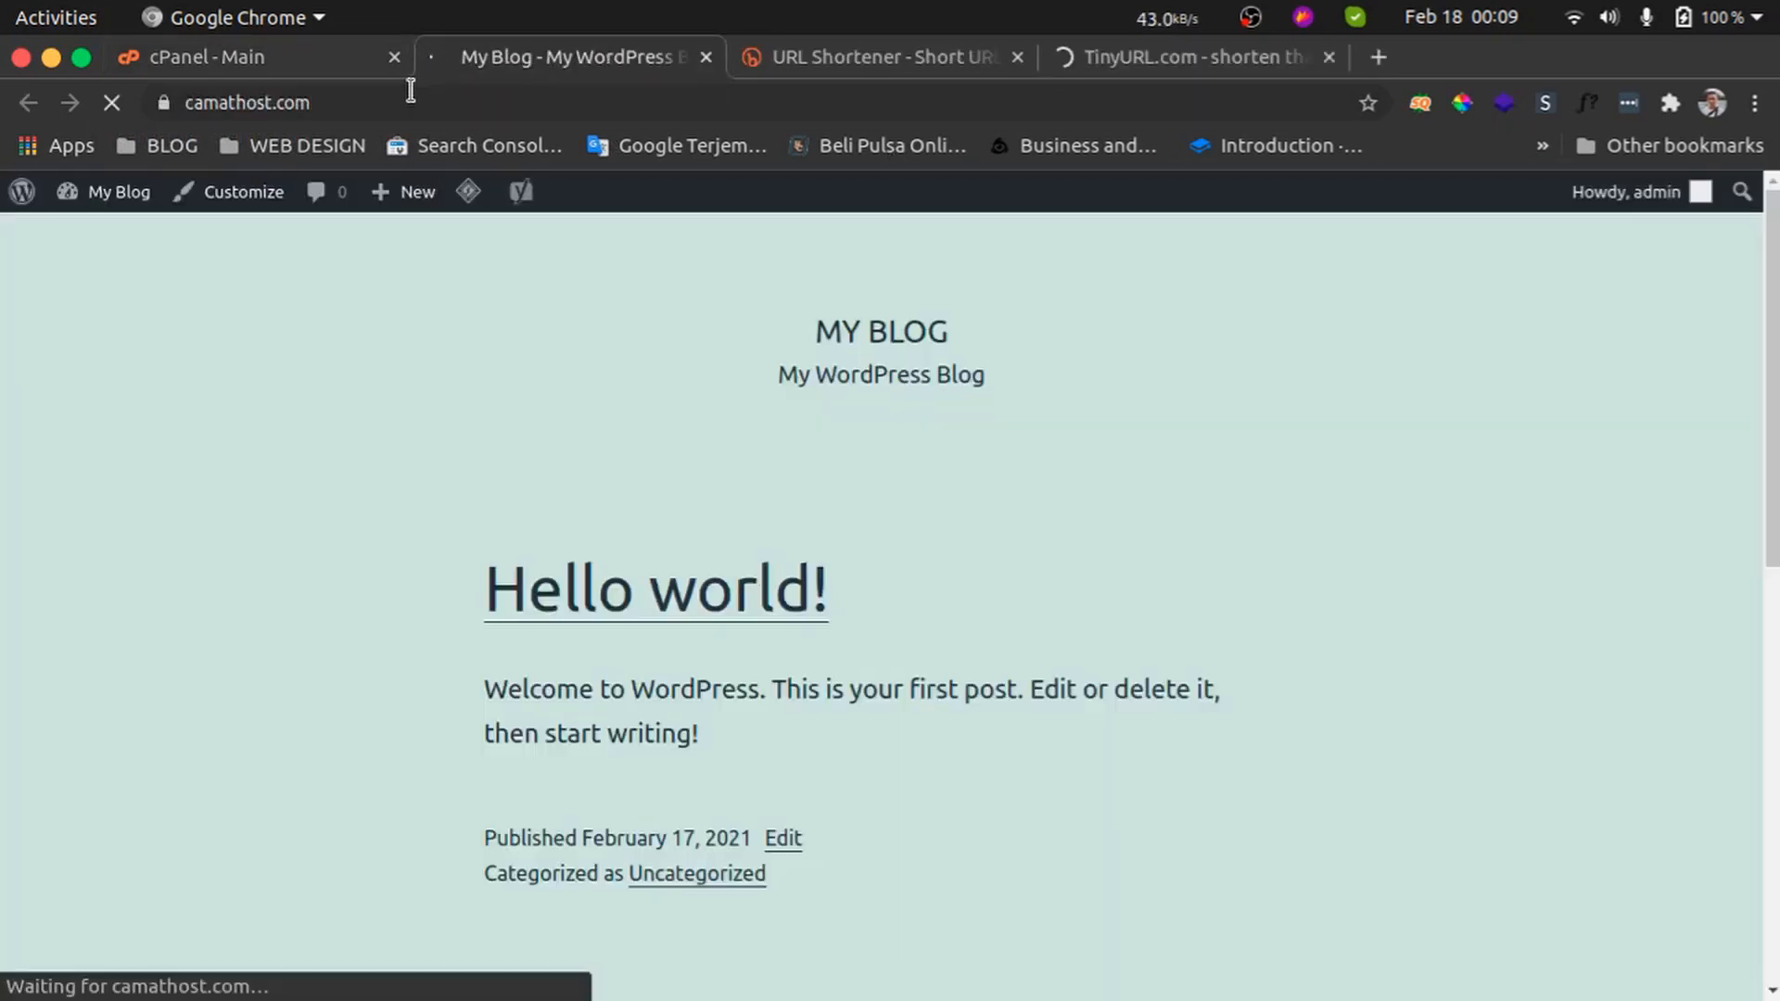
{"action": "left_click", "coordinate": [389, 102]}
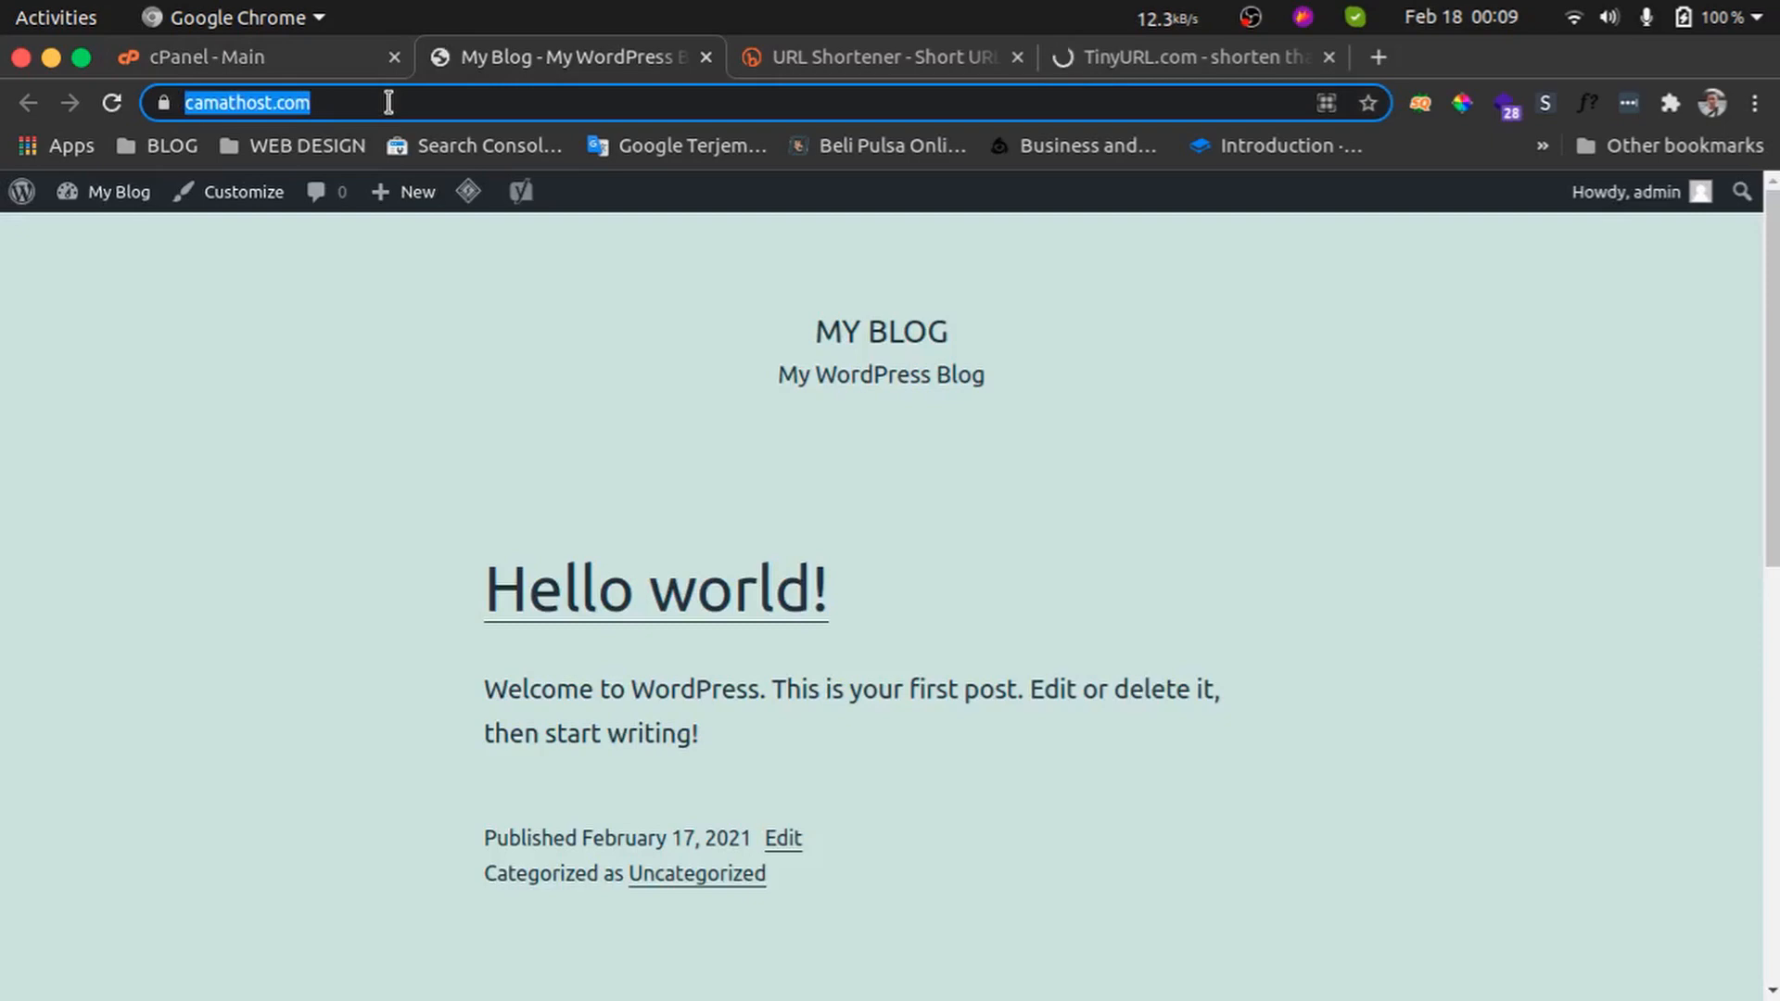
{"action": "left_click", "coordinate": [389, 102]}
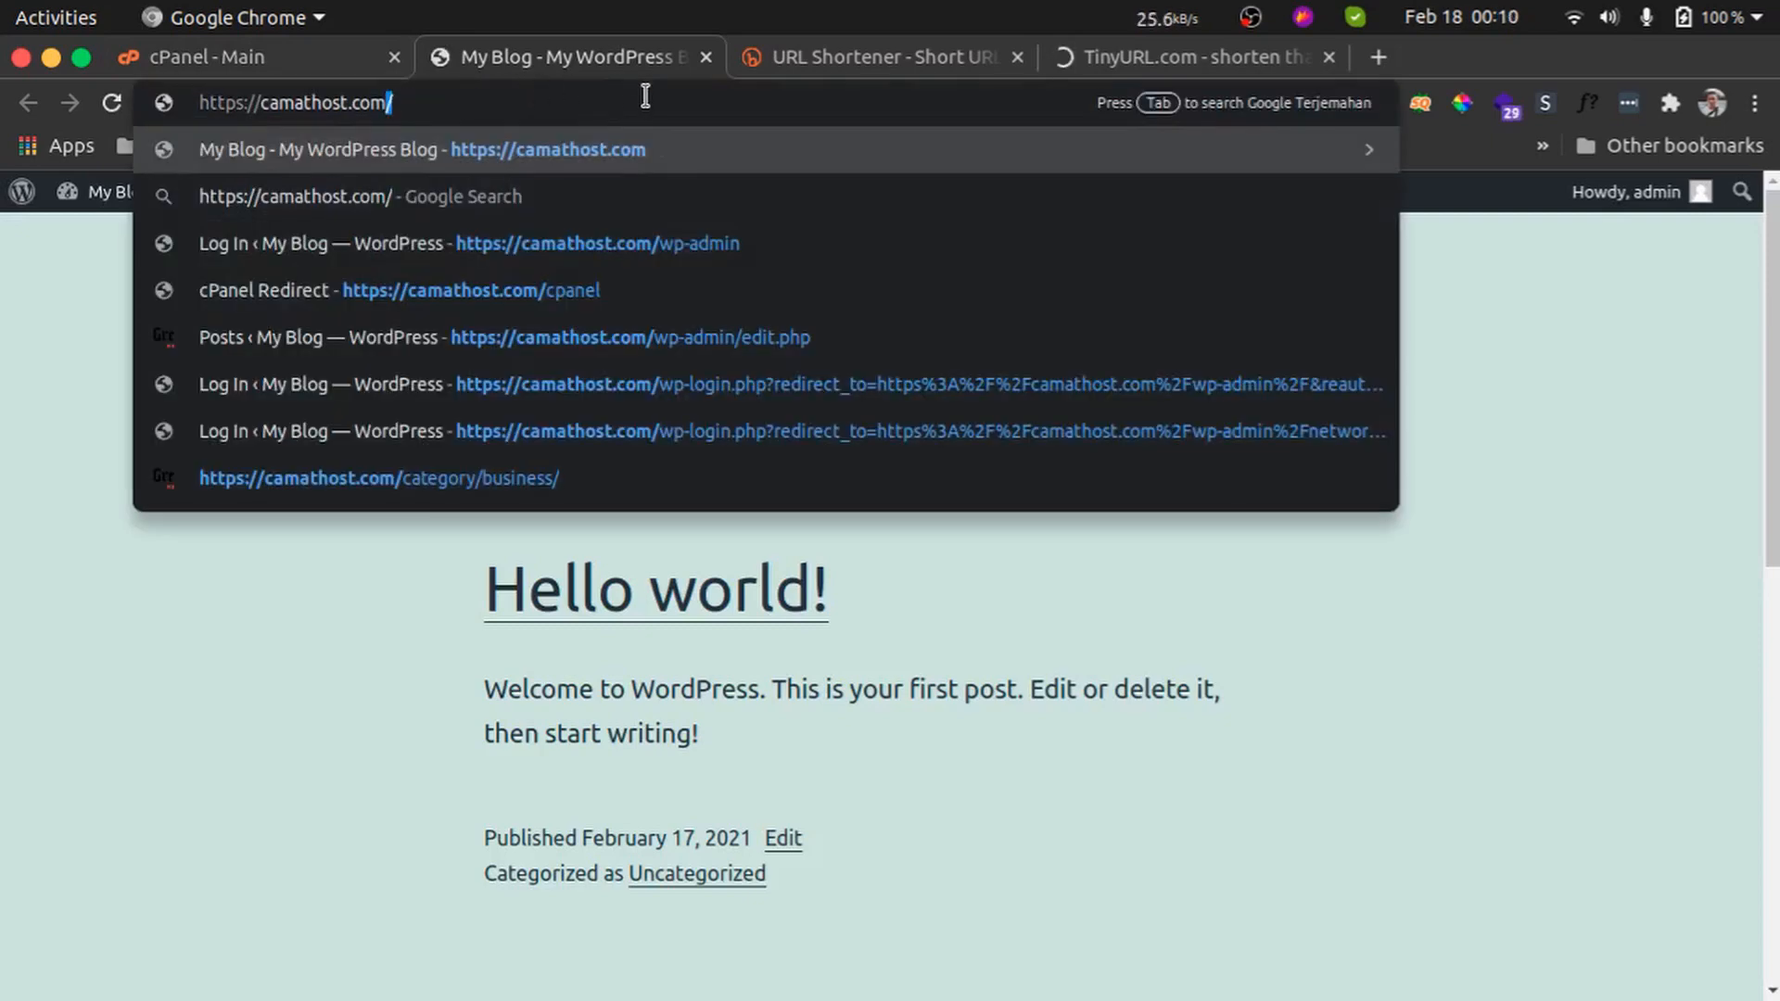
Open niagahoster.co.id in a new tab
{"action": "left_click", "coordinate": [292, 58]}
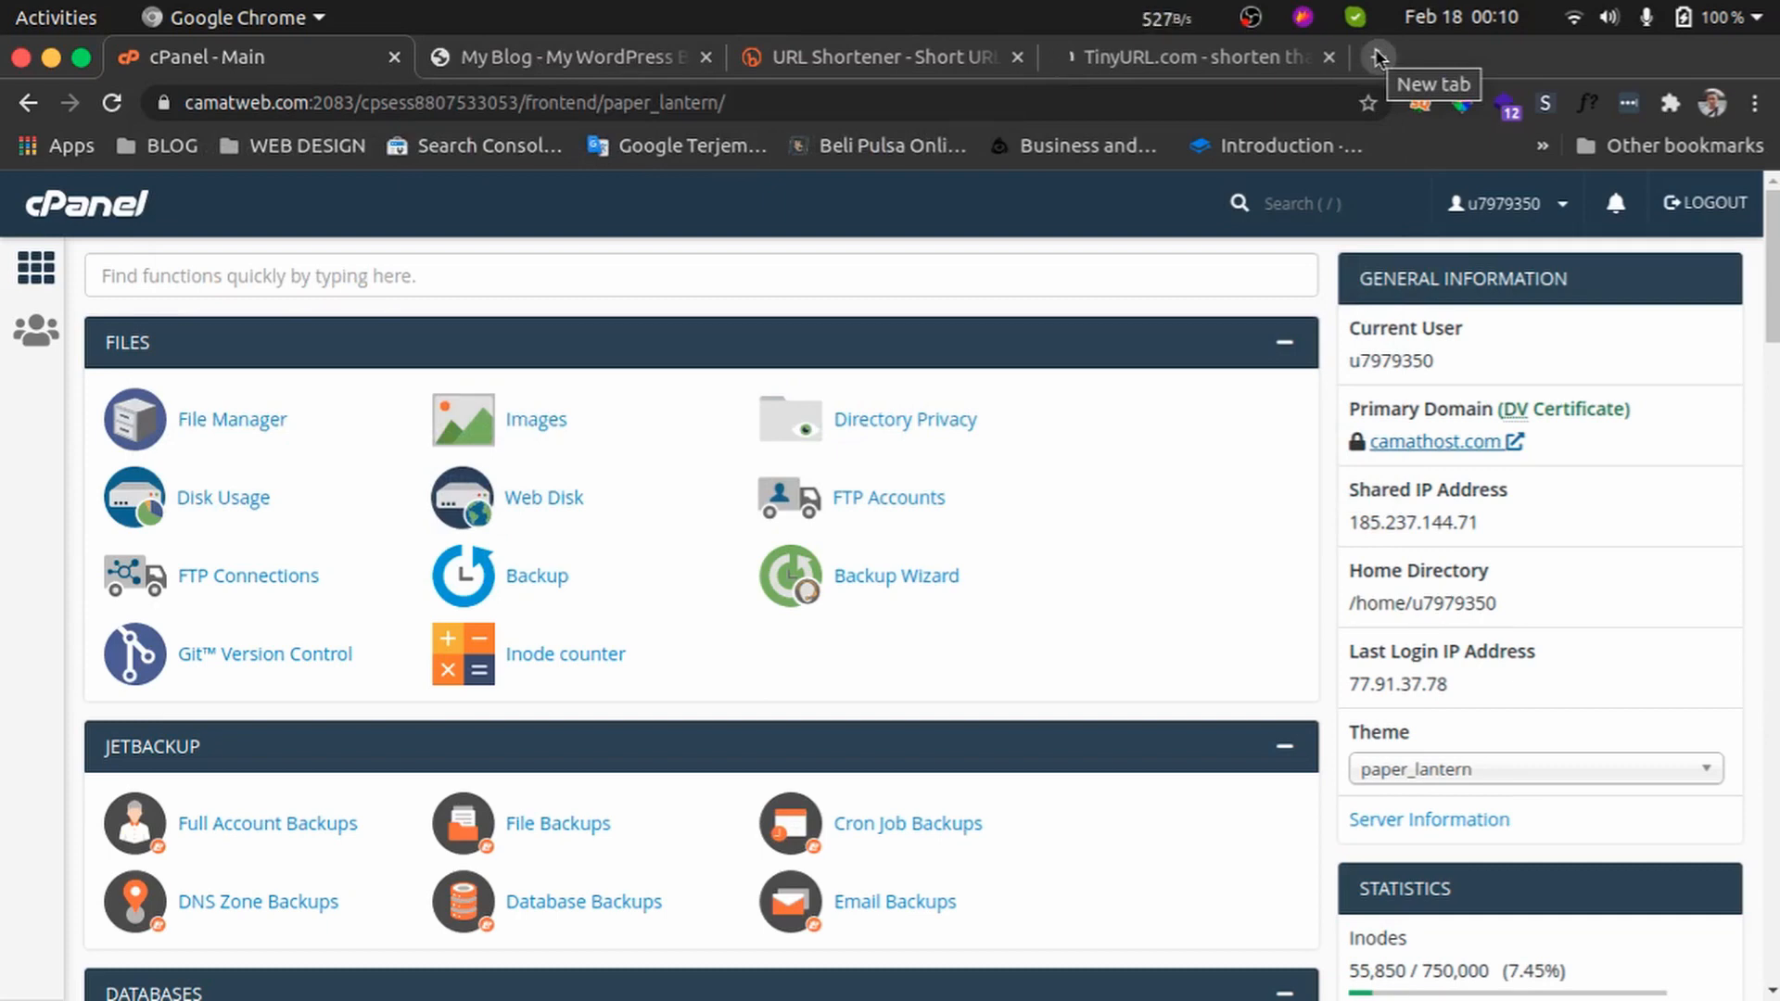
{"action": "left_click", "coordinate": [964, 59]}
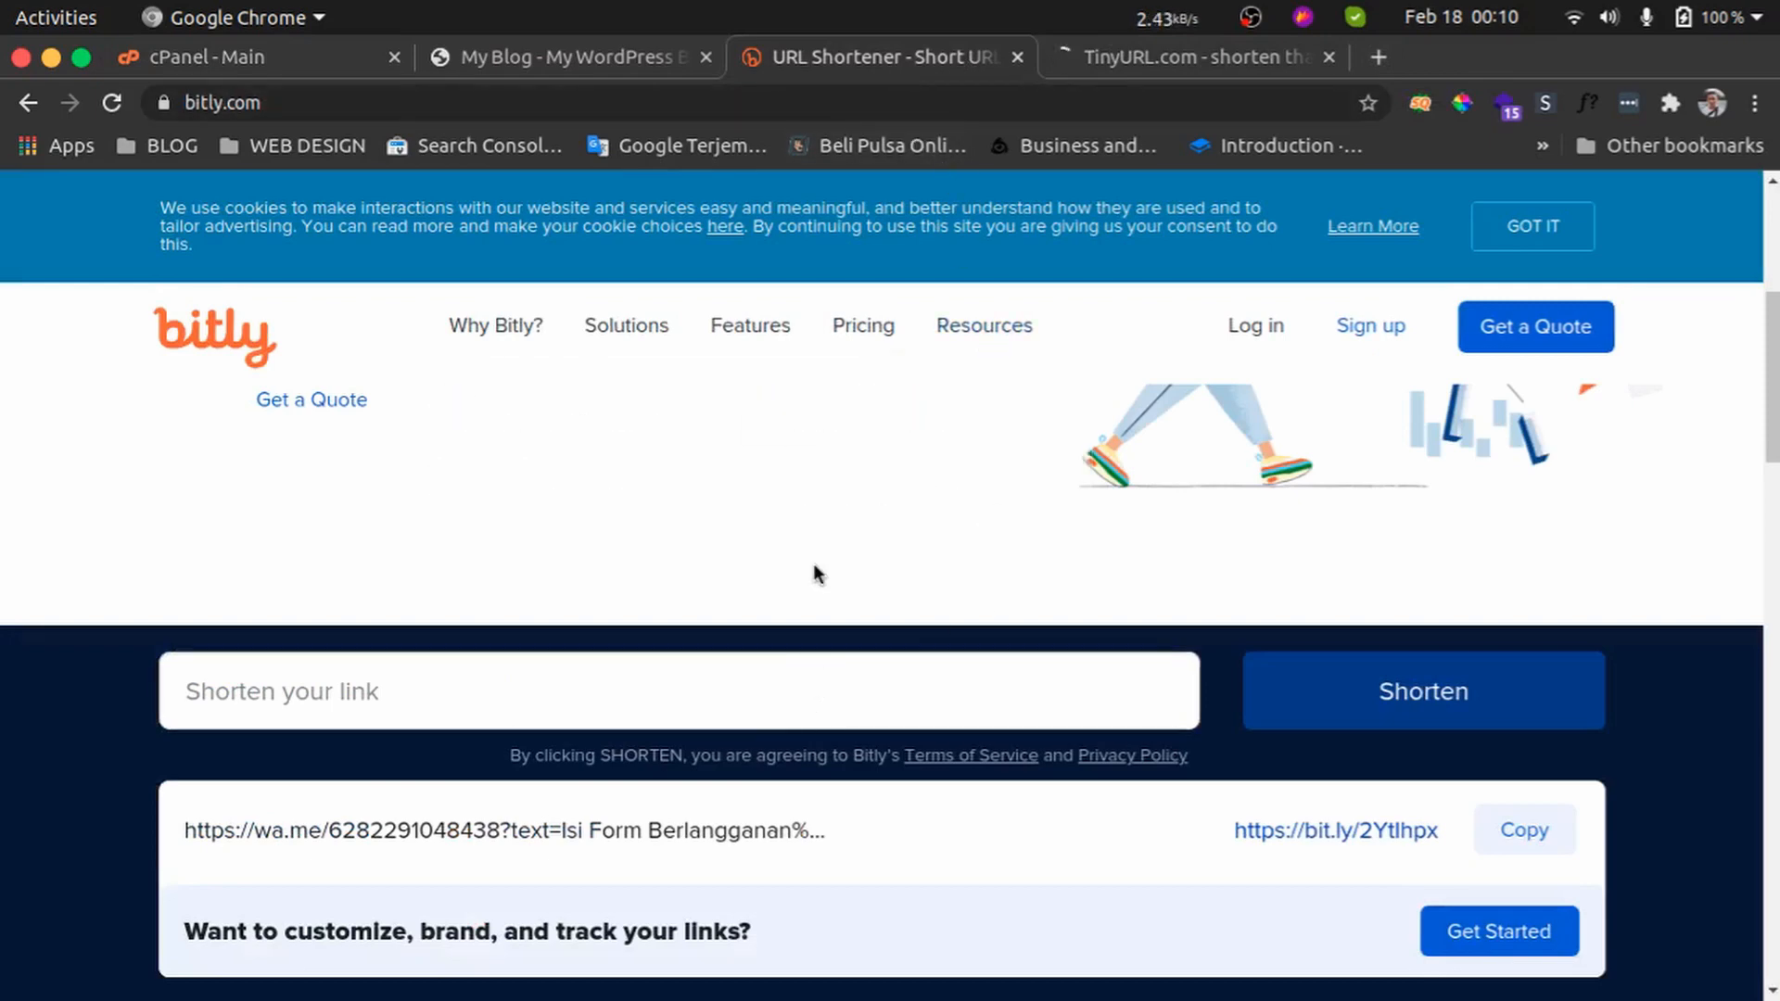
{"action": "scroll", "coordinate": [814, 570], "scroll_direction": "up", "scroll_amount": 4}
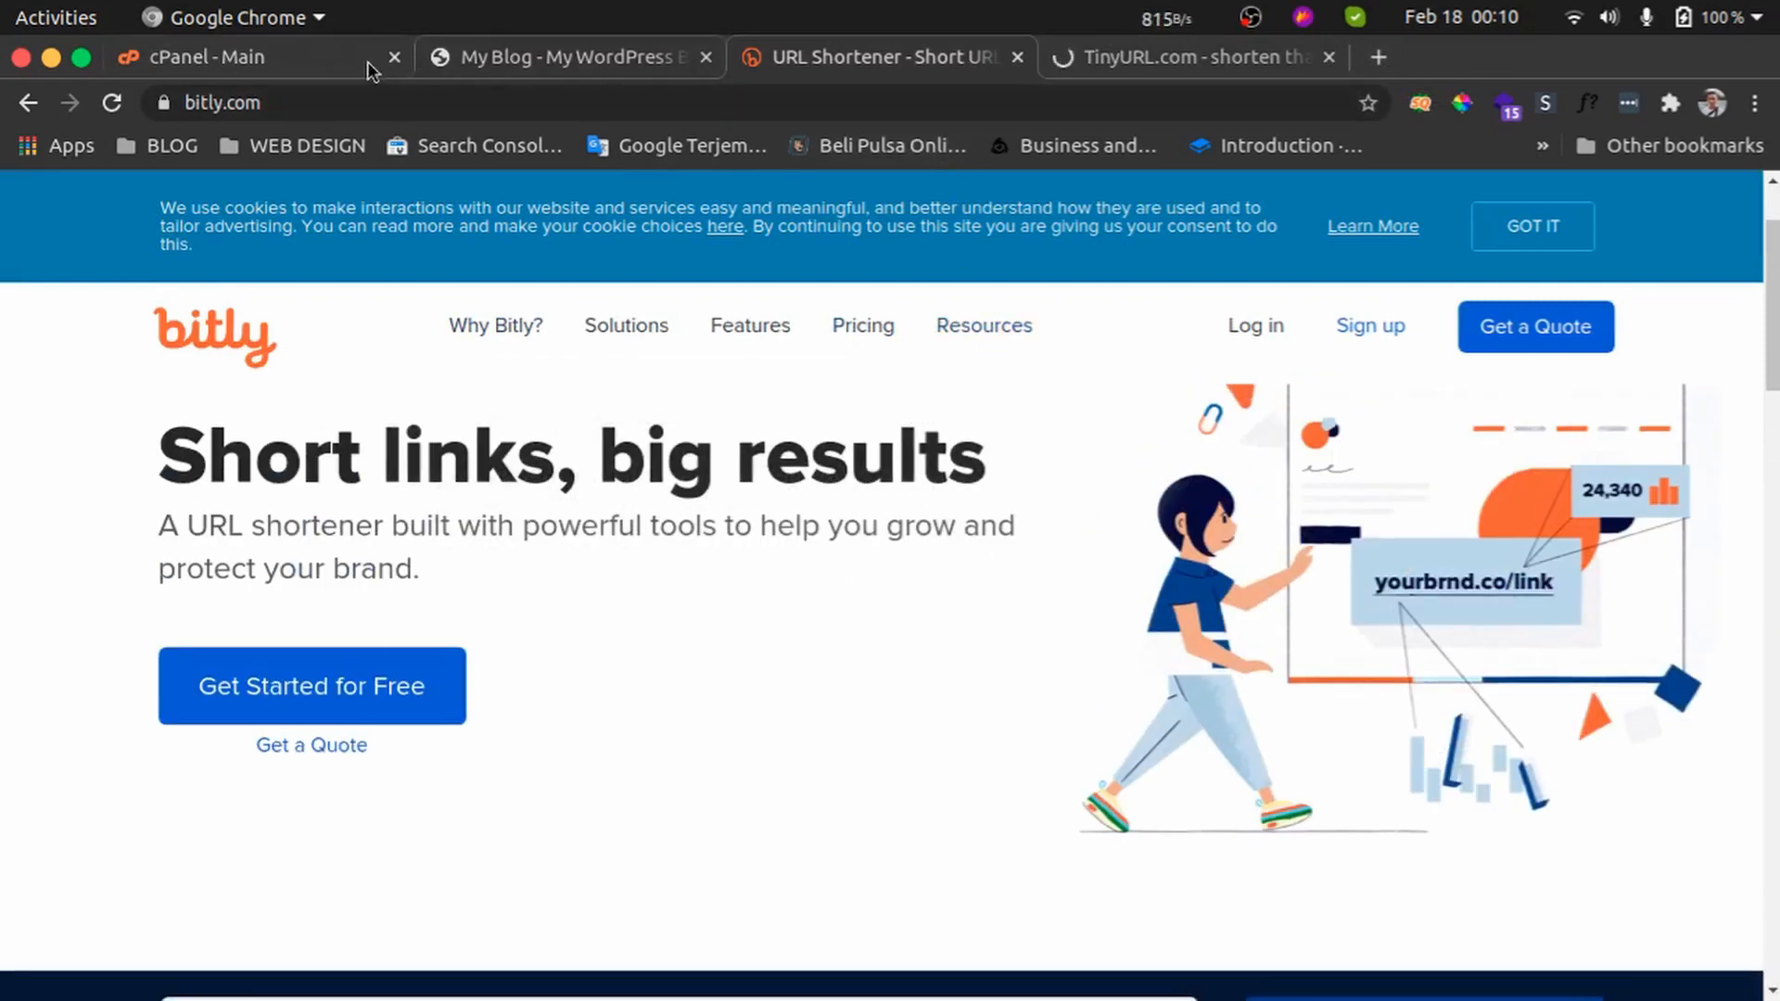
{"action": "left_click", "coordinate": [368, 67]}
{"action": "left_click", "coordinate": [1379, 59]}
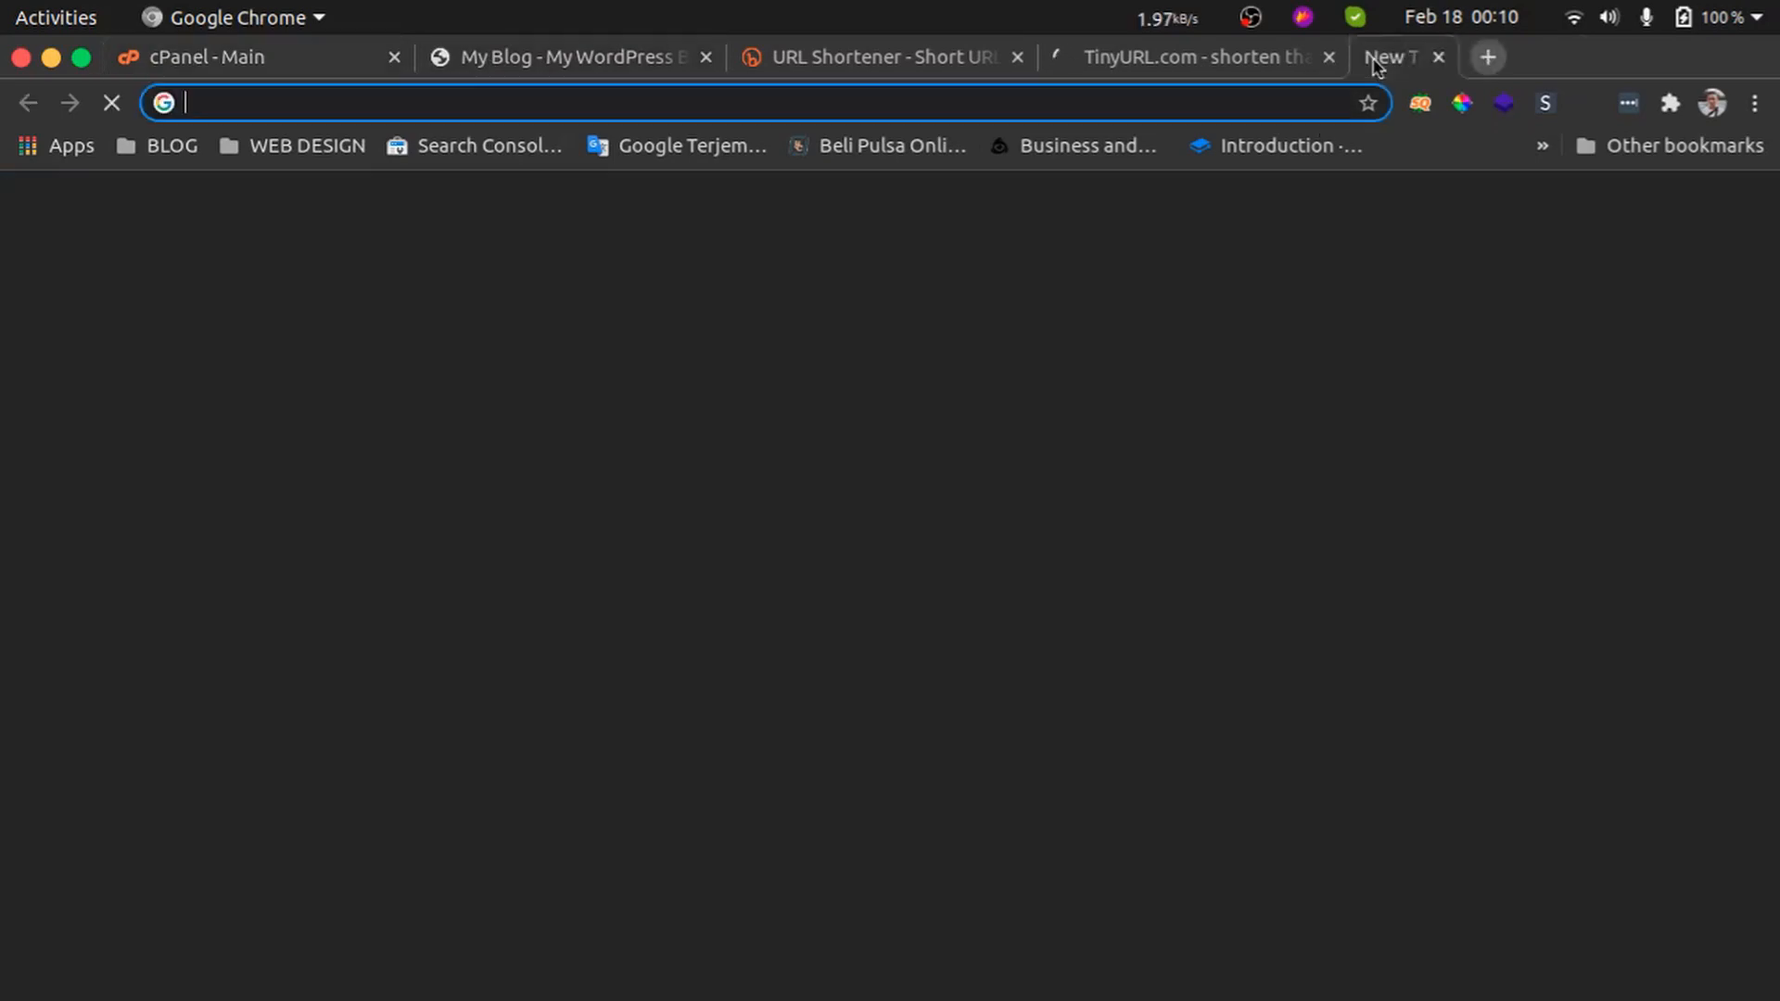
{"action": "type", "text": "niagahoster.co.id"}
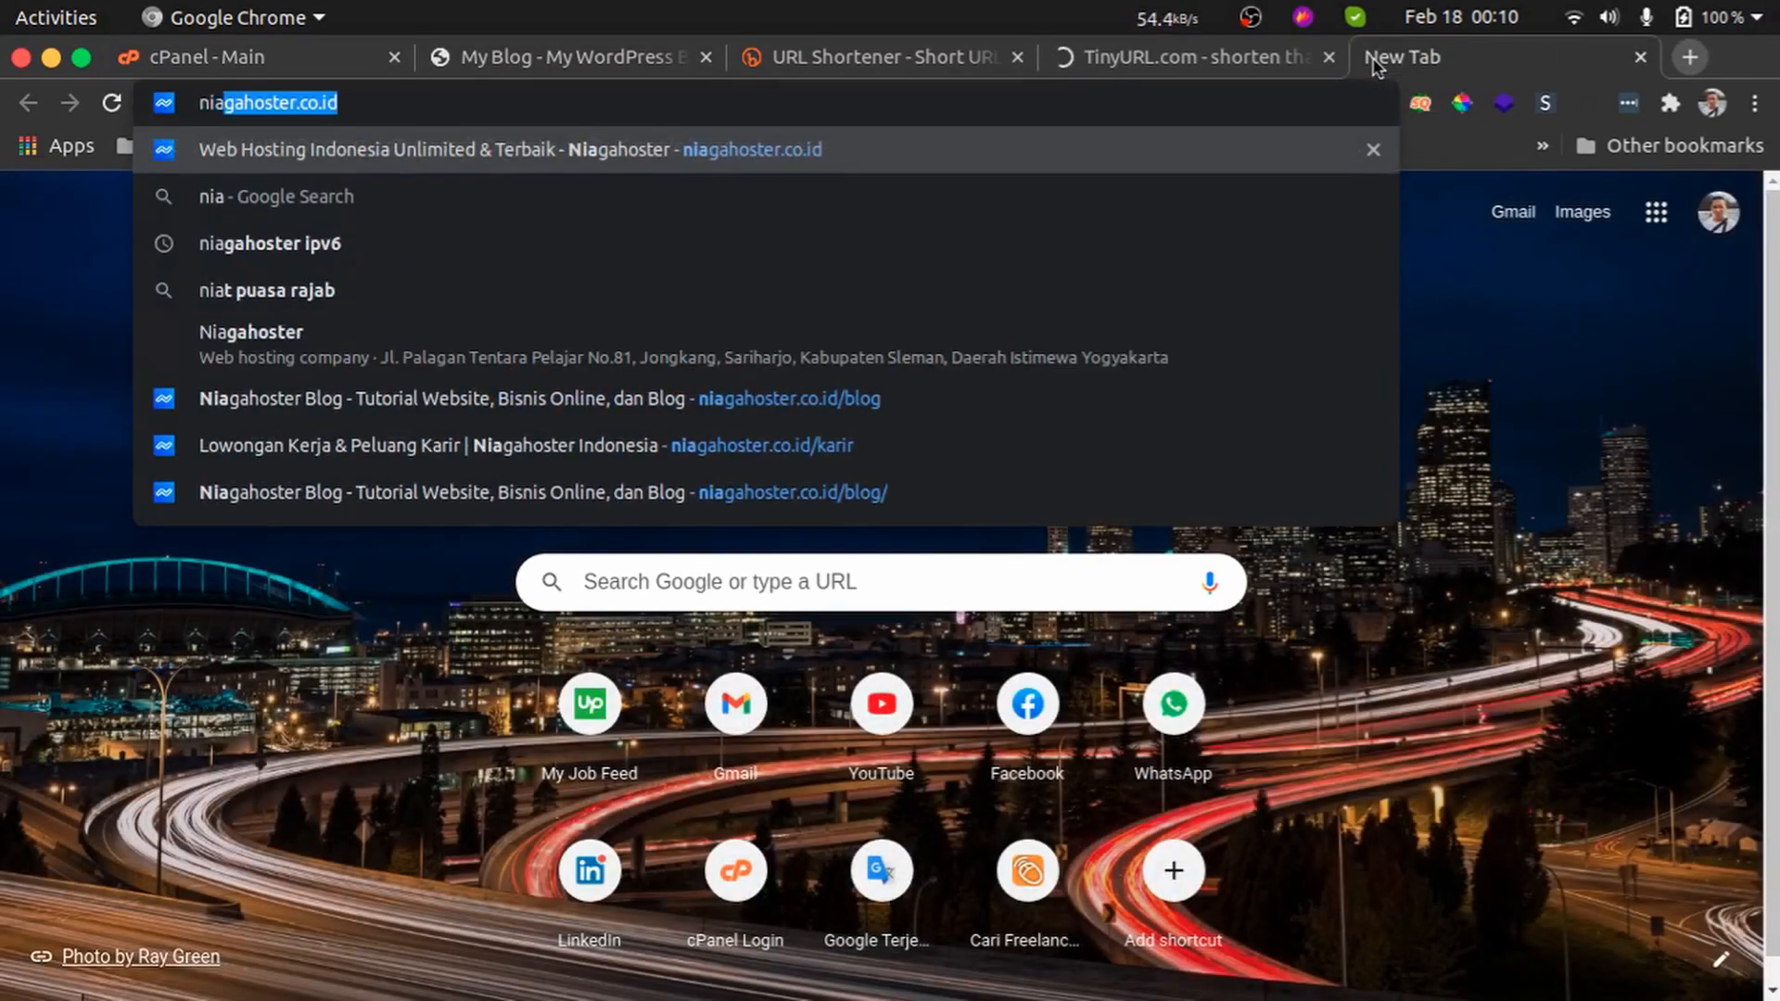
{"action": "key", "text": "Return"}
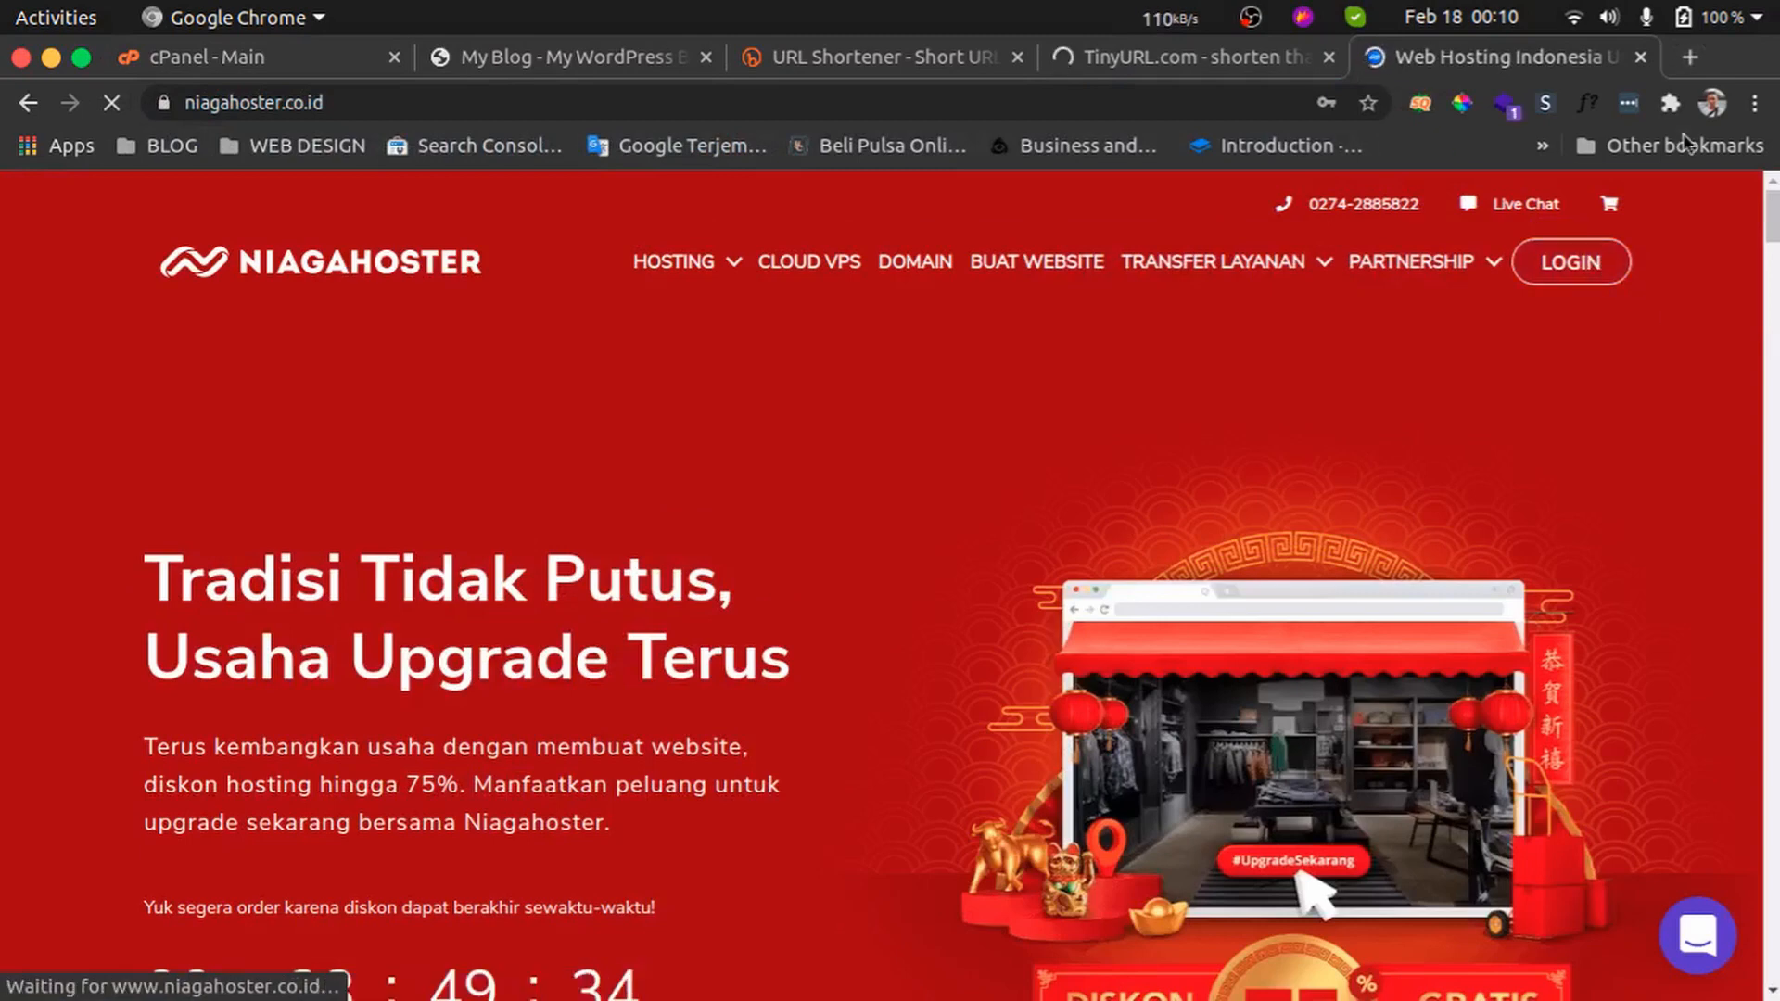
Log in to the Niagahoster member area with the saved login details
{"action": "left_click", "coordinate": [1567, 268]}
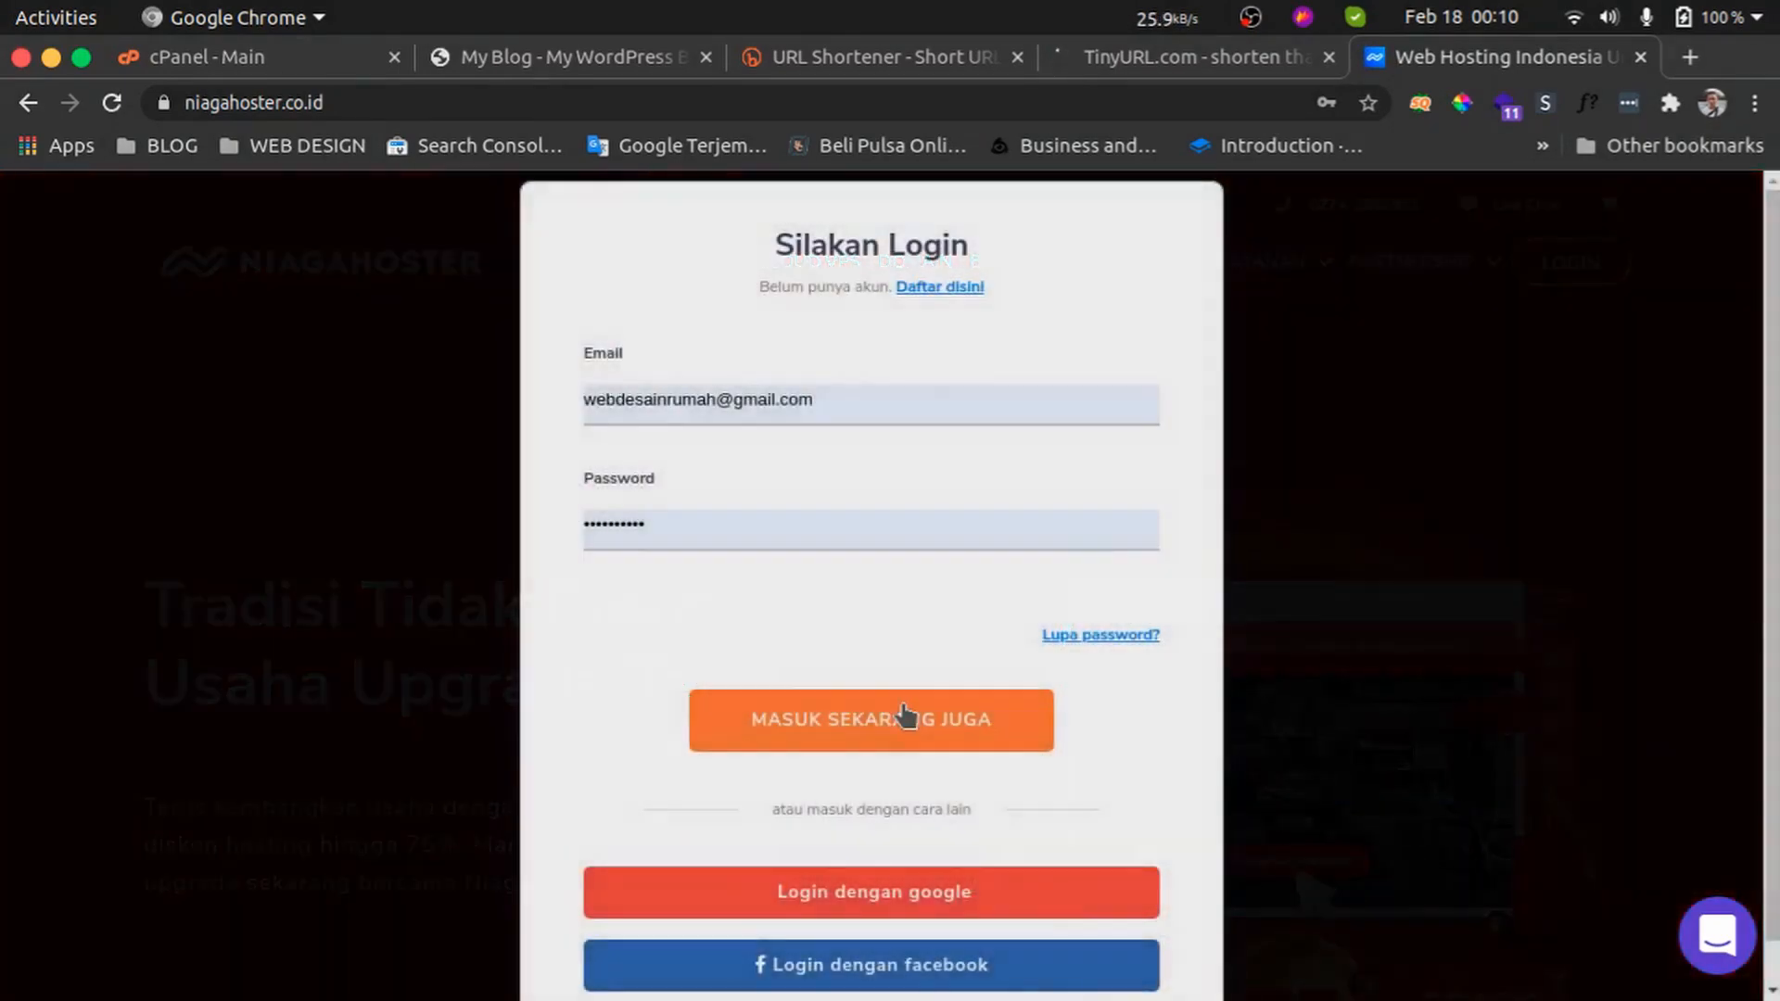
{"action": "left_click", "coordinate": [906, 719]}
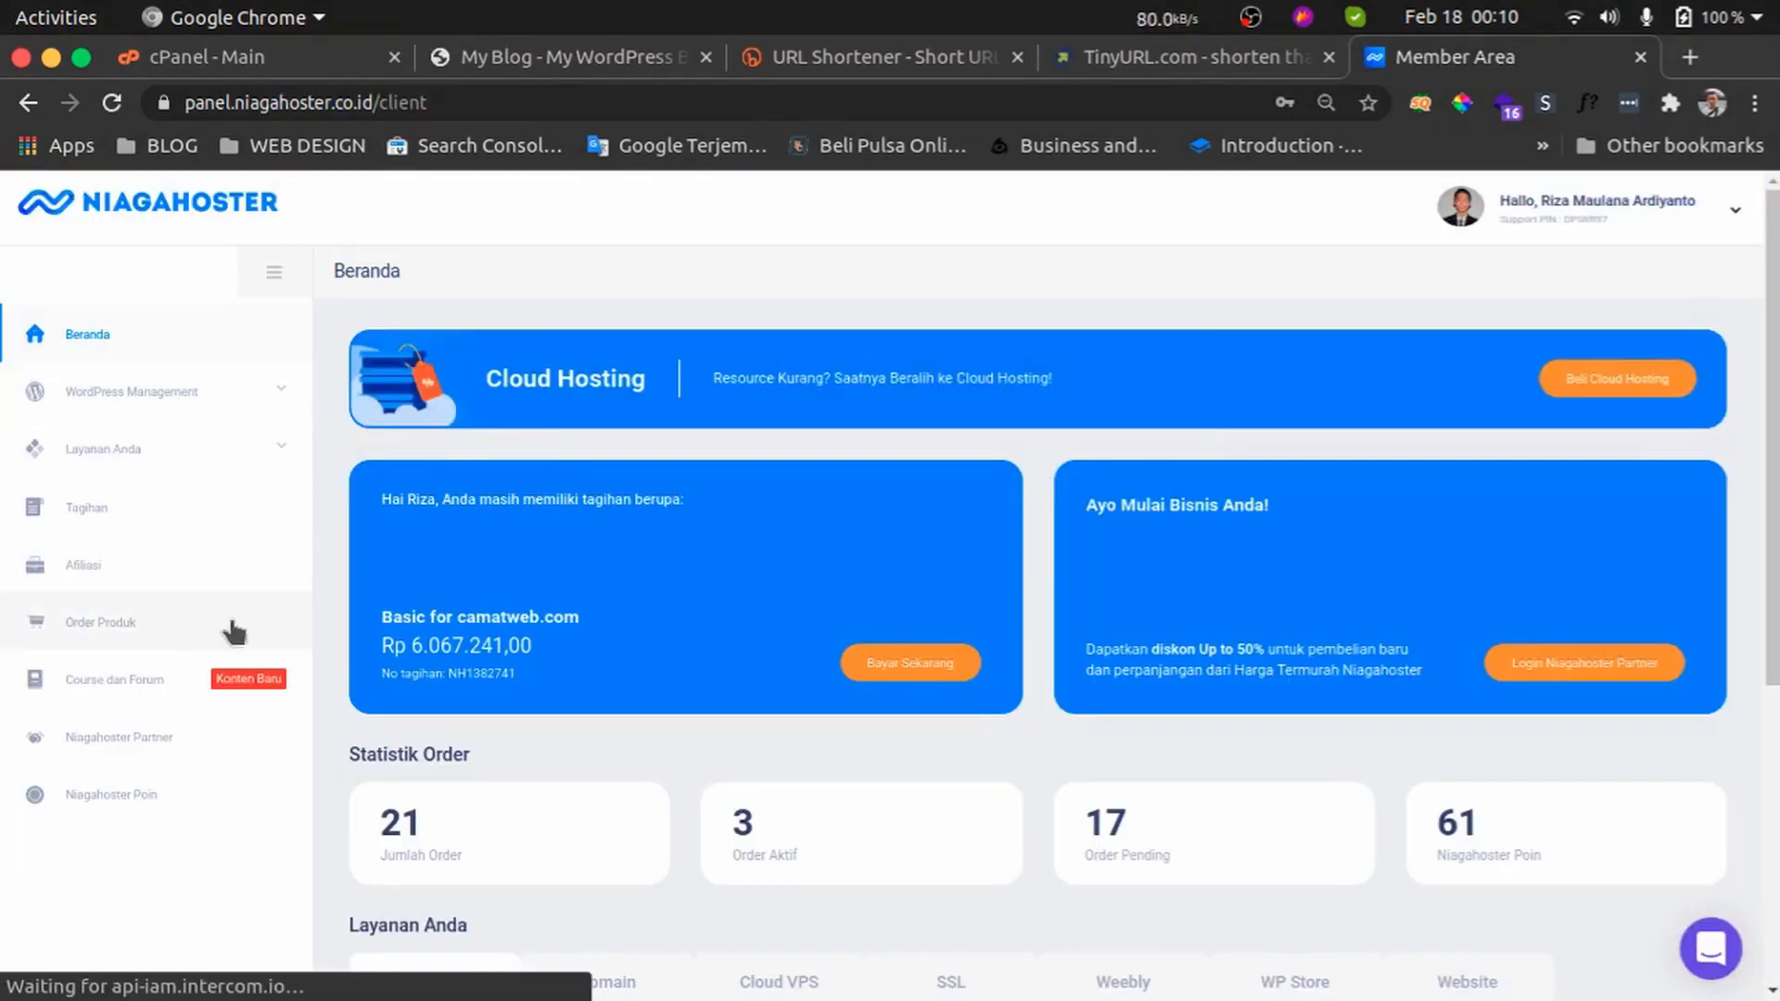
Open the Afiliasi section and its Kupon tab
{"action": "left_click", "coordinate": [204, 564]}
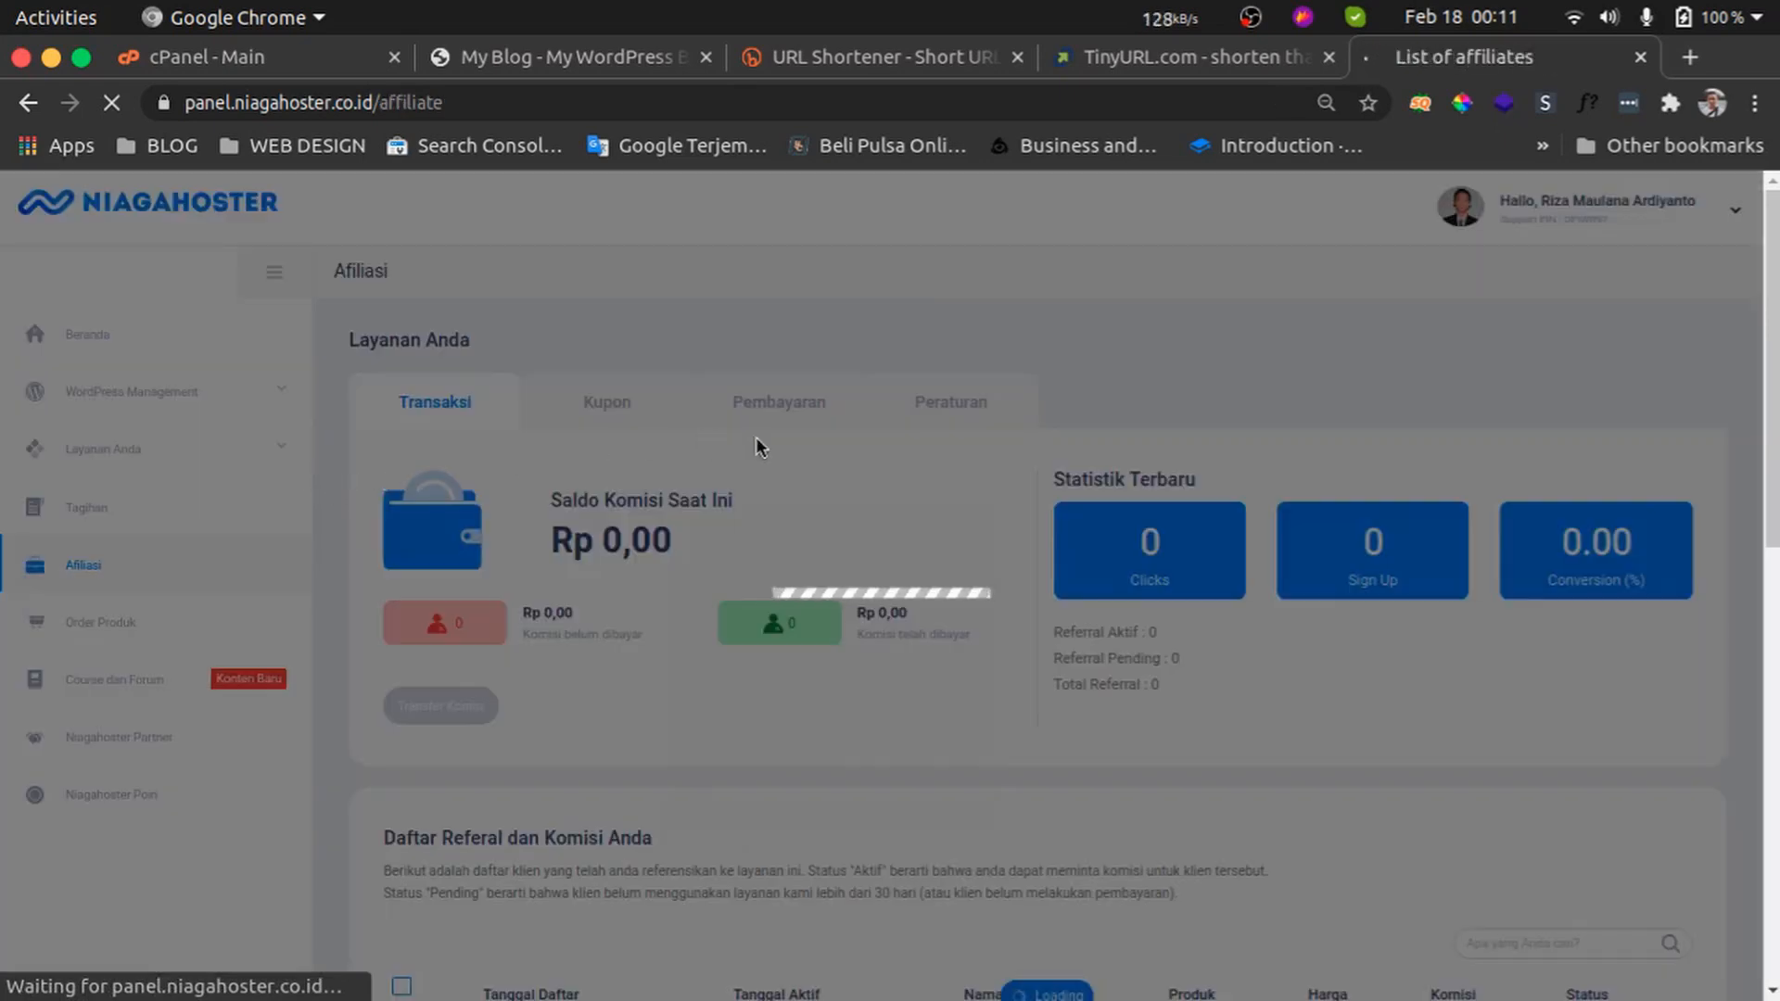
{"action": "scroll", "coordinate": [866, 465], "scroll_direction": "down", "scroll_amount": 3}
{"action": "scroll", "coordinate": [867, 464], "scroll_direction": "up", "scroll_amount": 3}
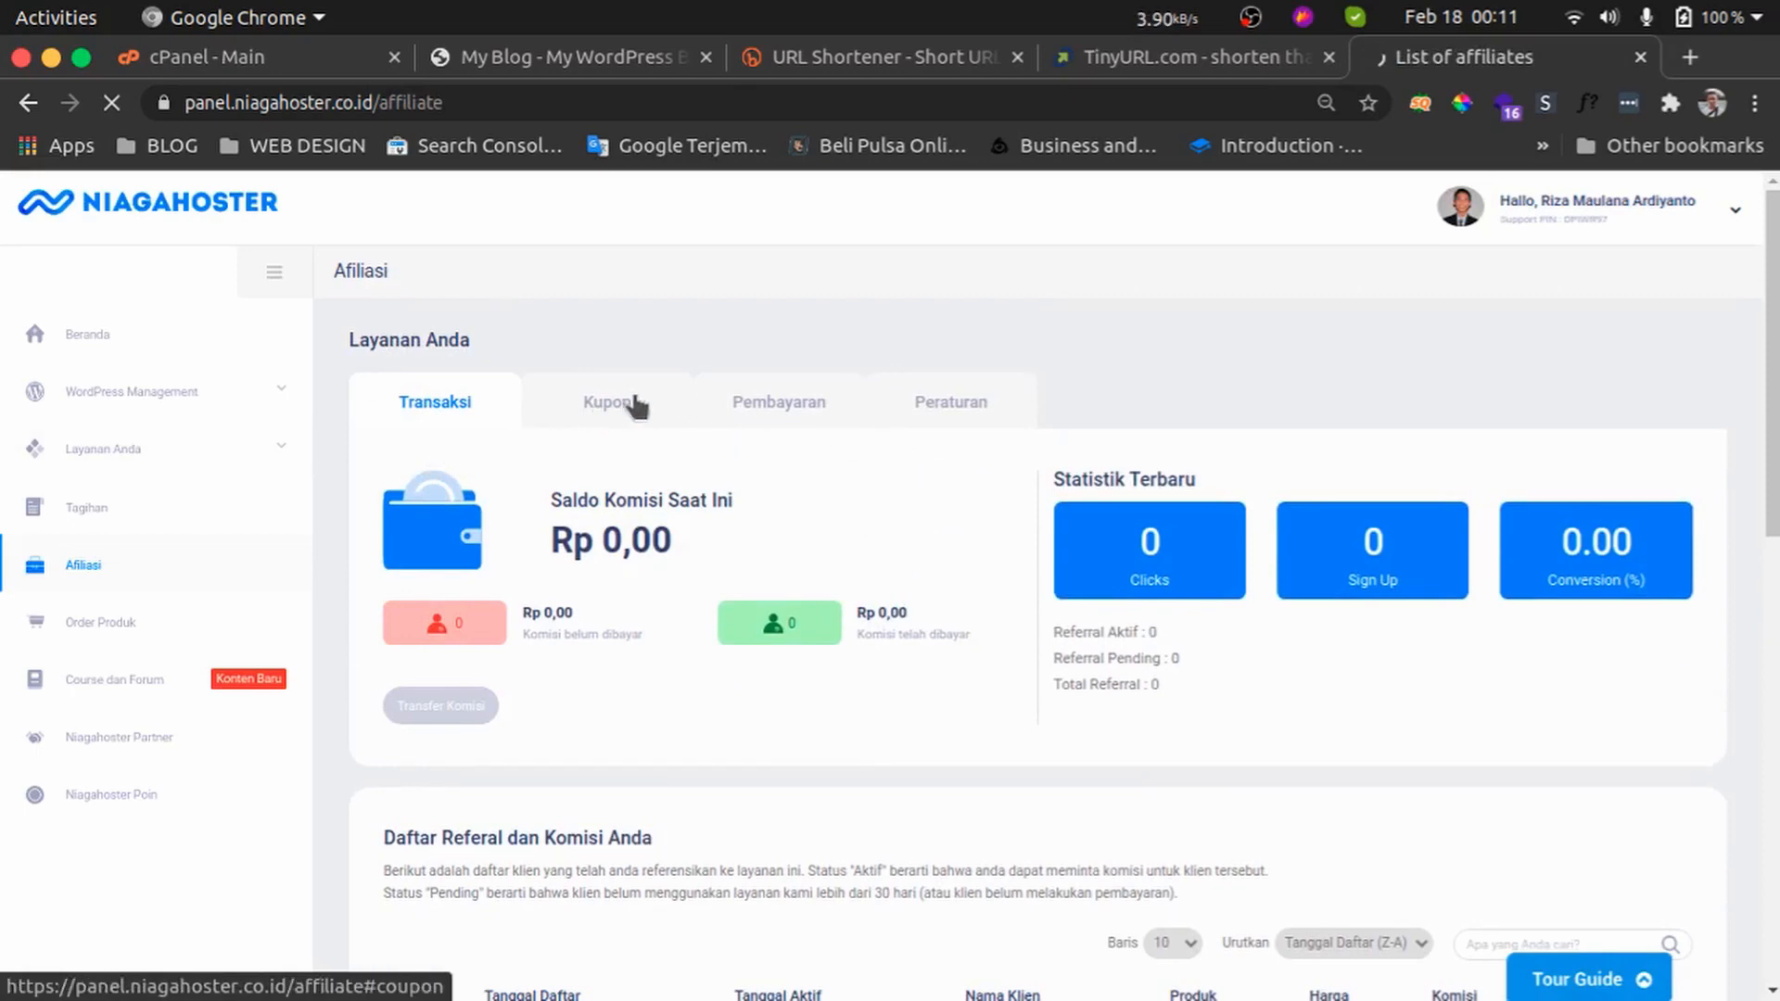
{"action": "left_click", "coordinate": [949, 408]}
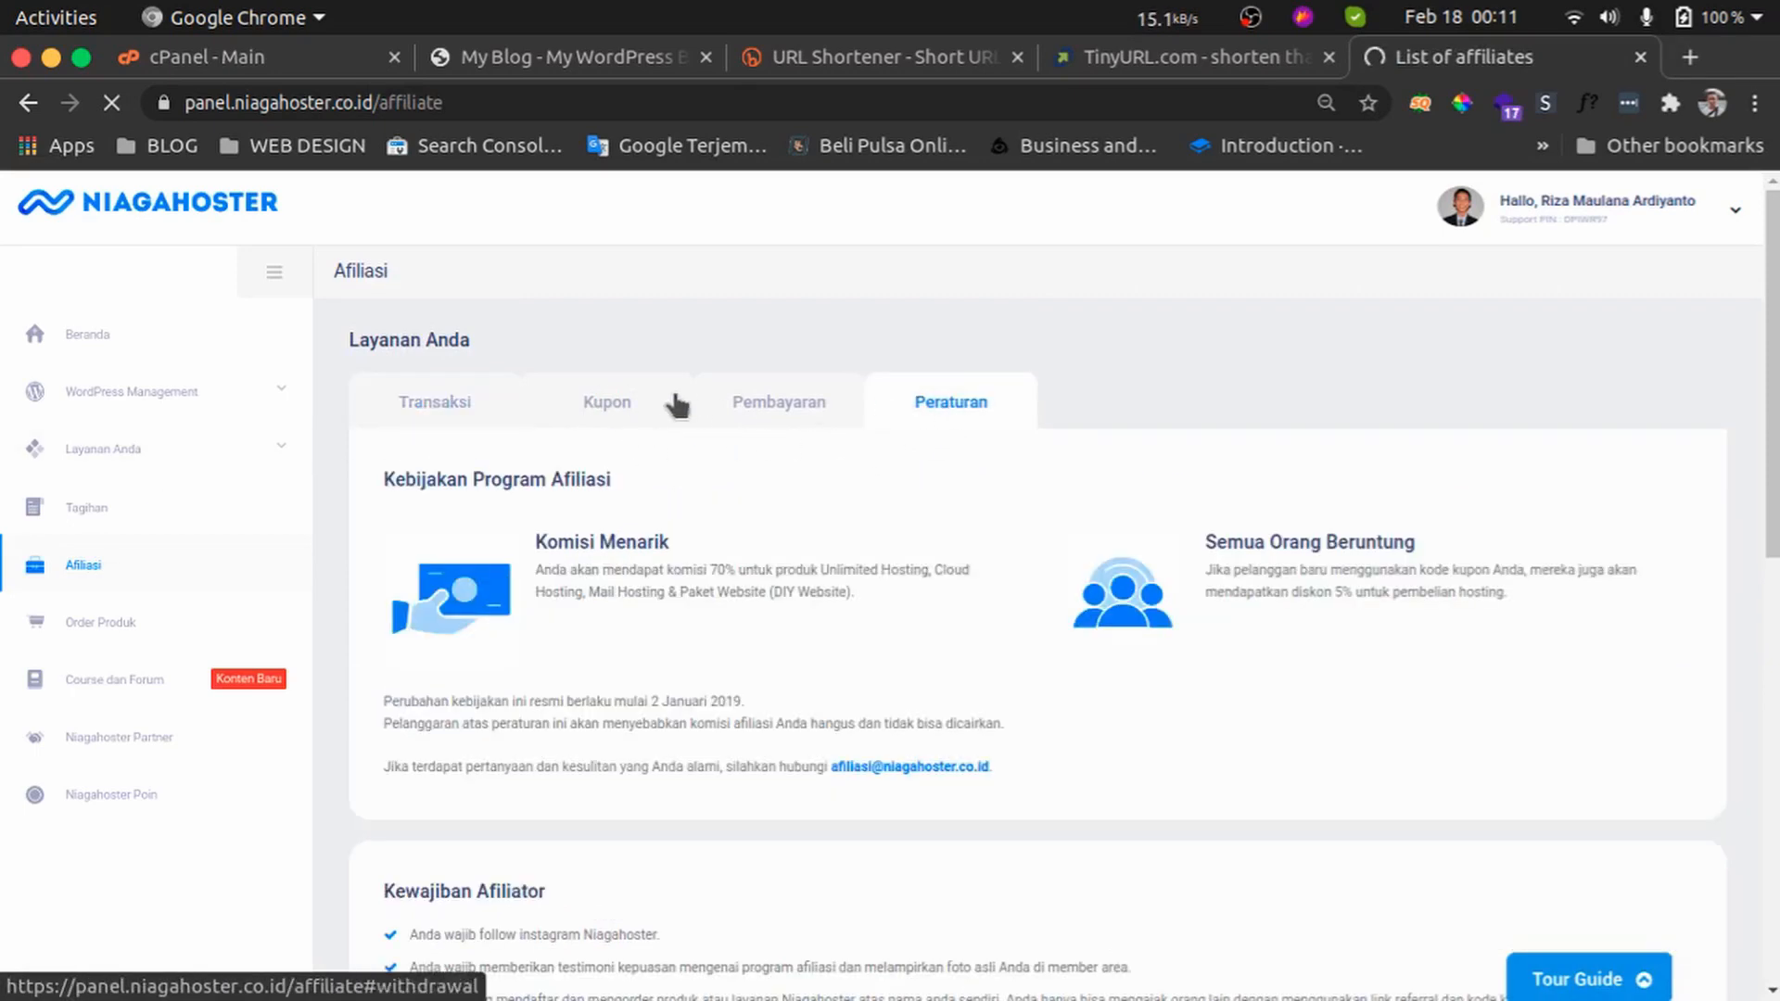
{"action": "left_click", "coordinate": [626, 401]}
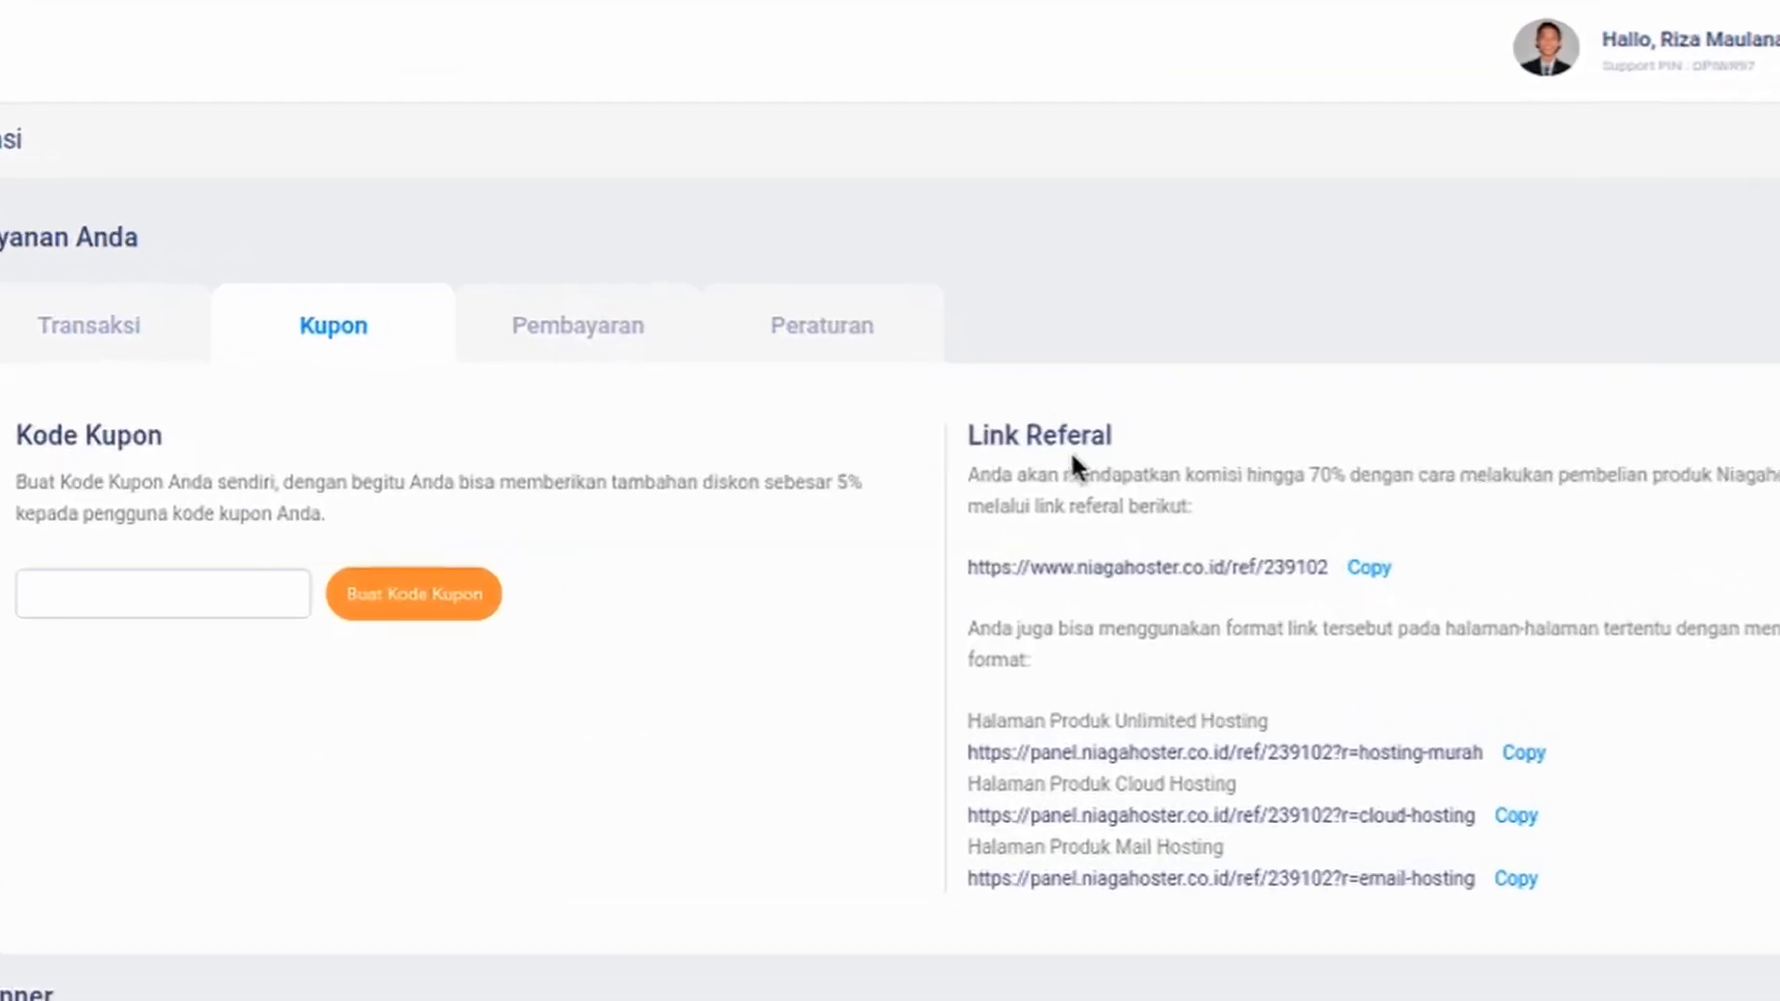
Copy the main referral link from the Link Referal section
{"action": "left_click_drag", "start_coordinate": [1111, 437], "coordinate": [971, 436]}
{"action": "left_click_drag", "start_coordinate": [969, 436], "coordinate": [1097, 434]}
{"action": "left_click", "coordinate": [1083, 432]}
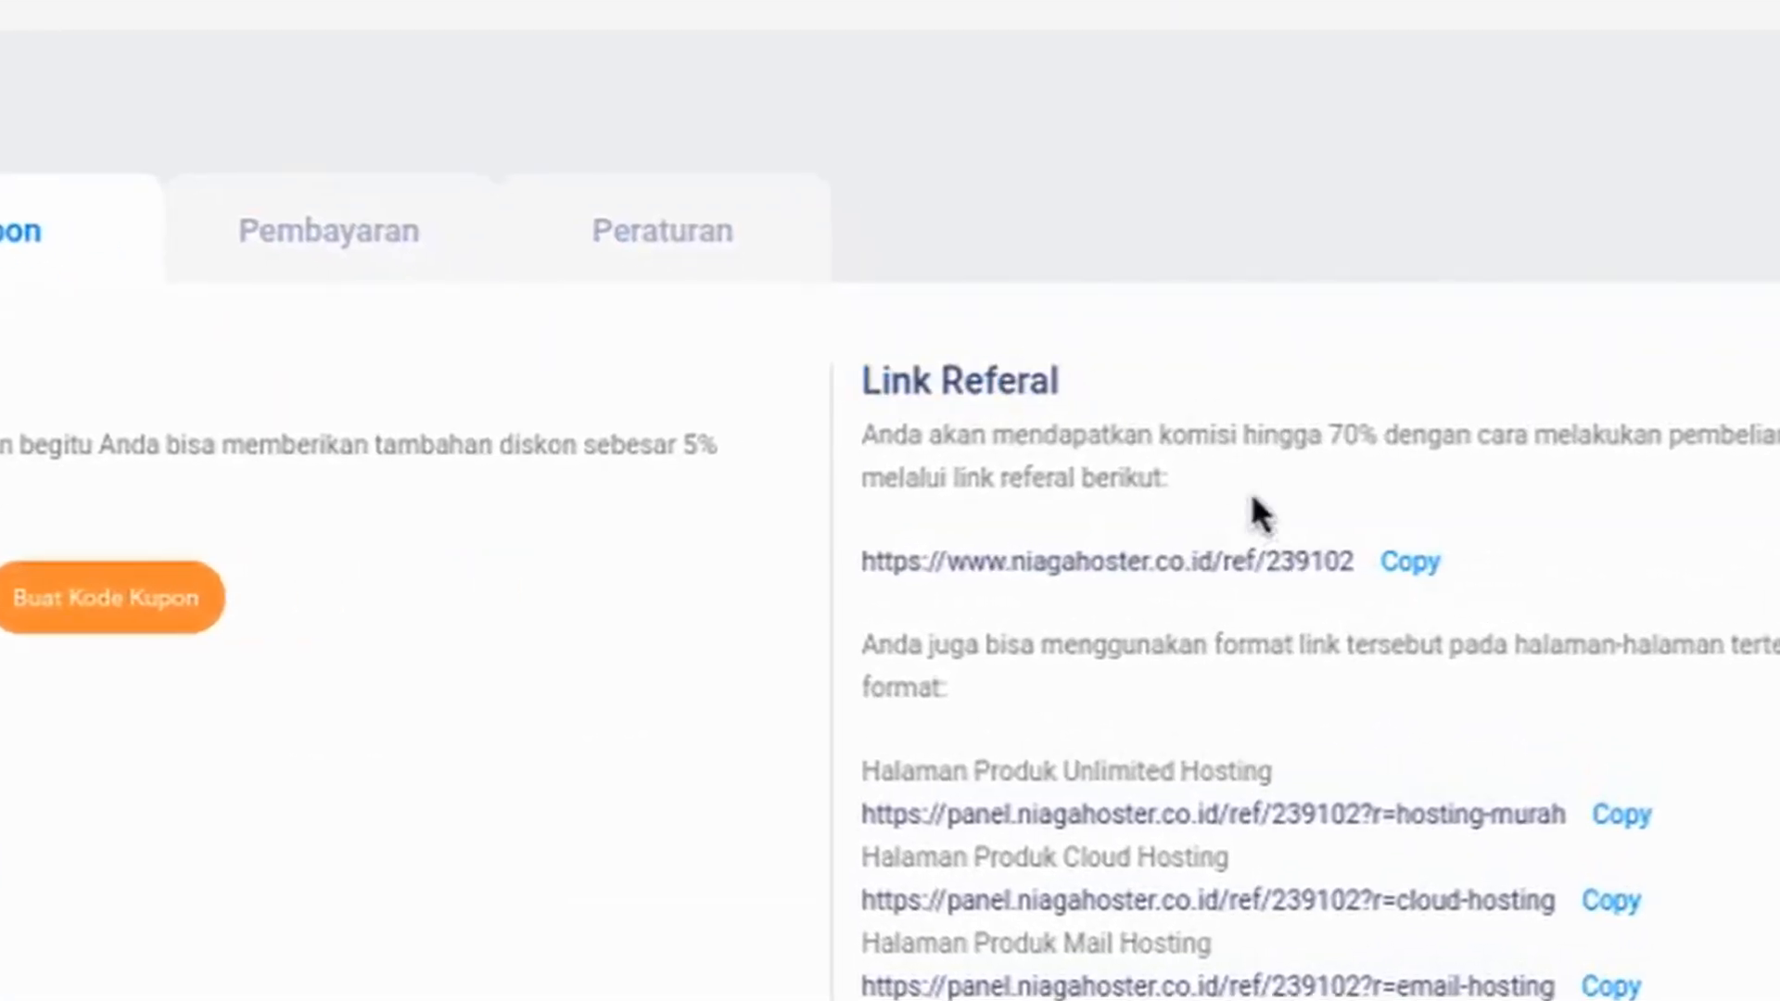
{"action": "left_click", "coordinate": [1410, 562]}
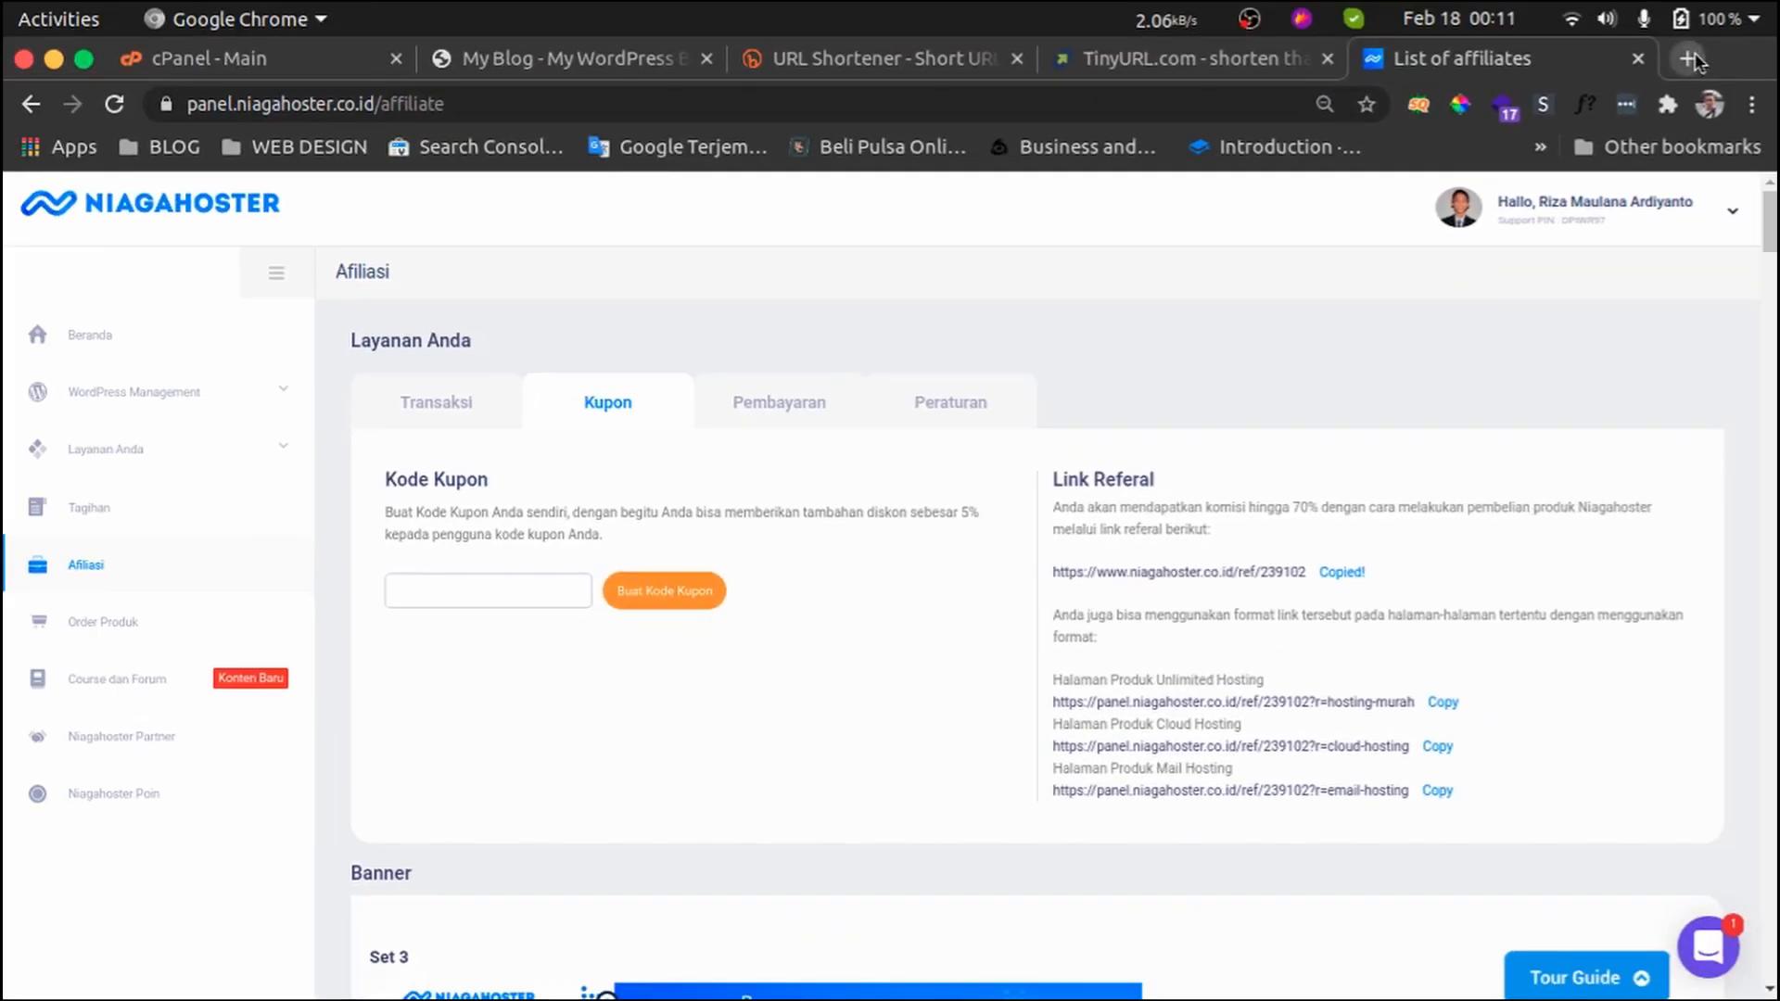
Open the copied referral link in a new tab, then close that tab again
{"action": "left_click", "coordinate": [1695, 57]}
{"action": "key", "text": "ctrl+v"}
{"action": "key", "text": "Return"}
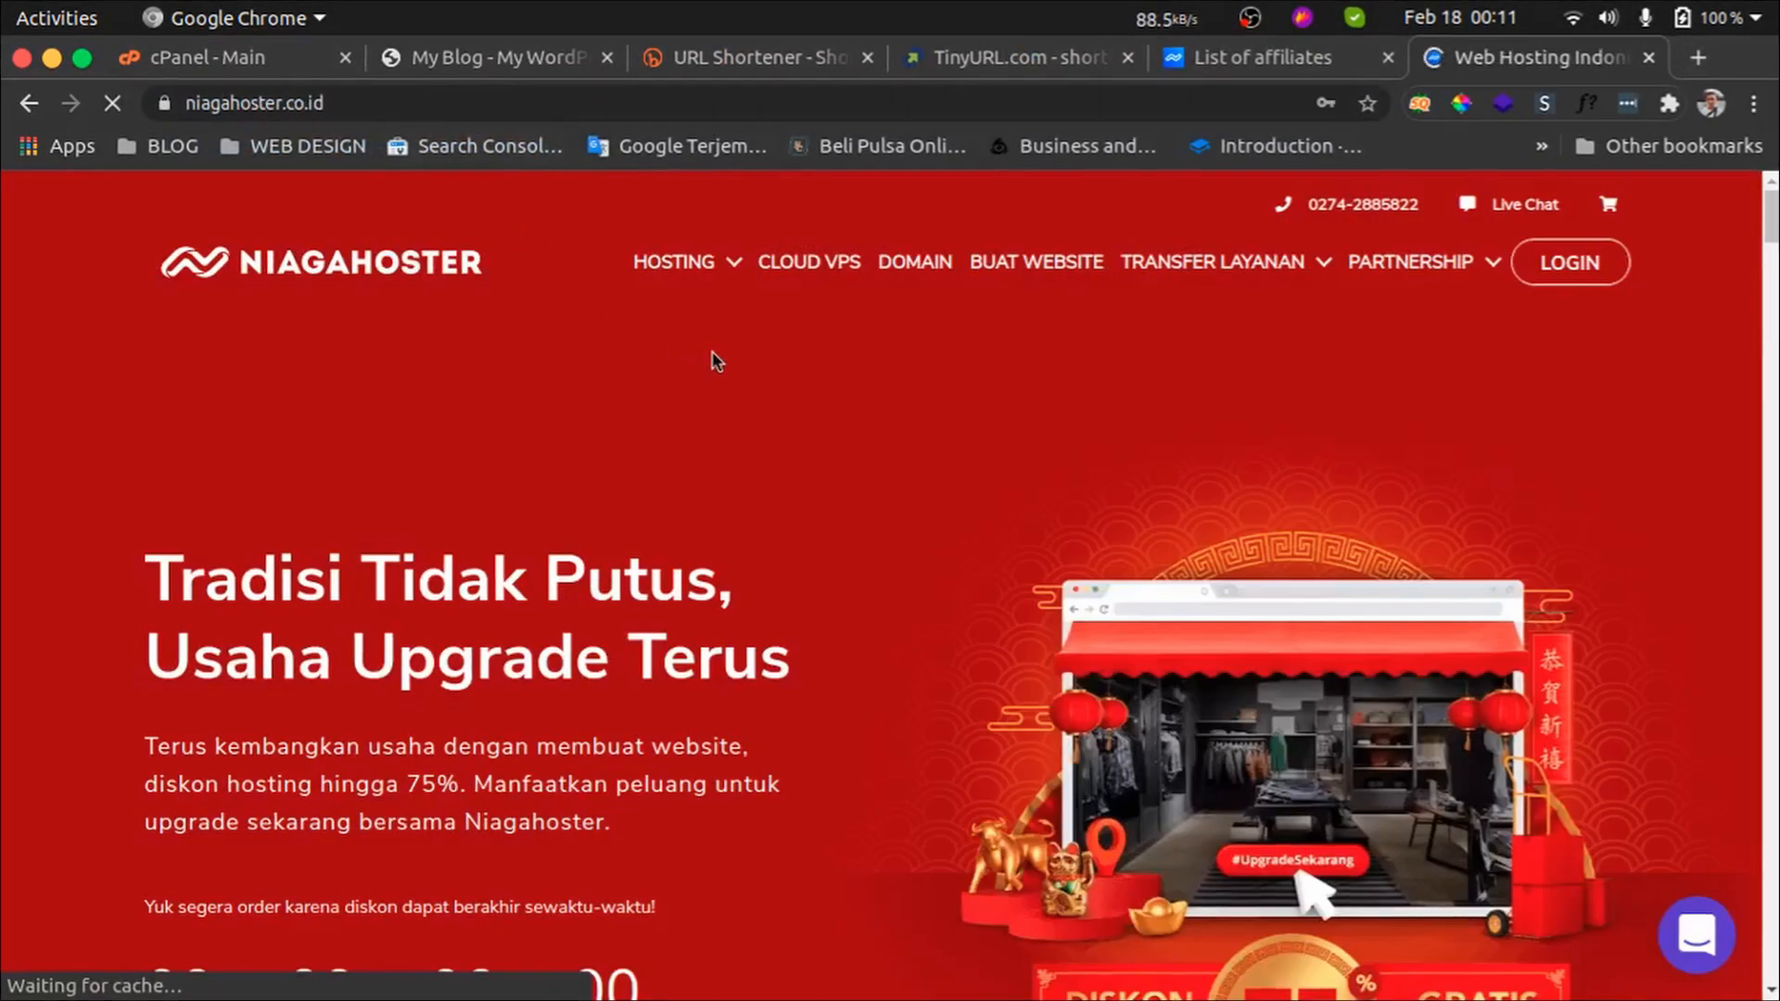
{"action": "middle_click", "coordinate": [1509, 71]}
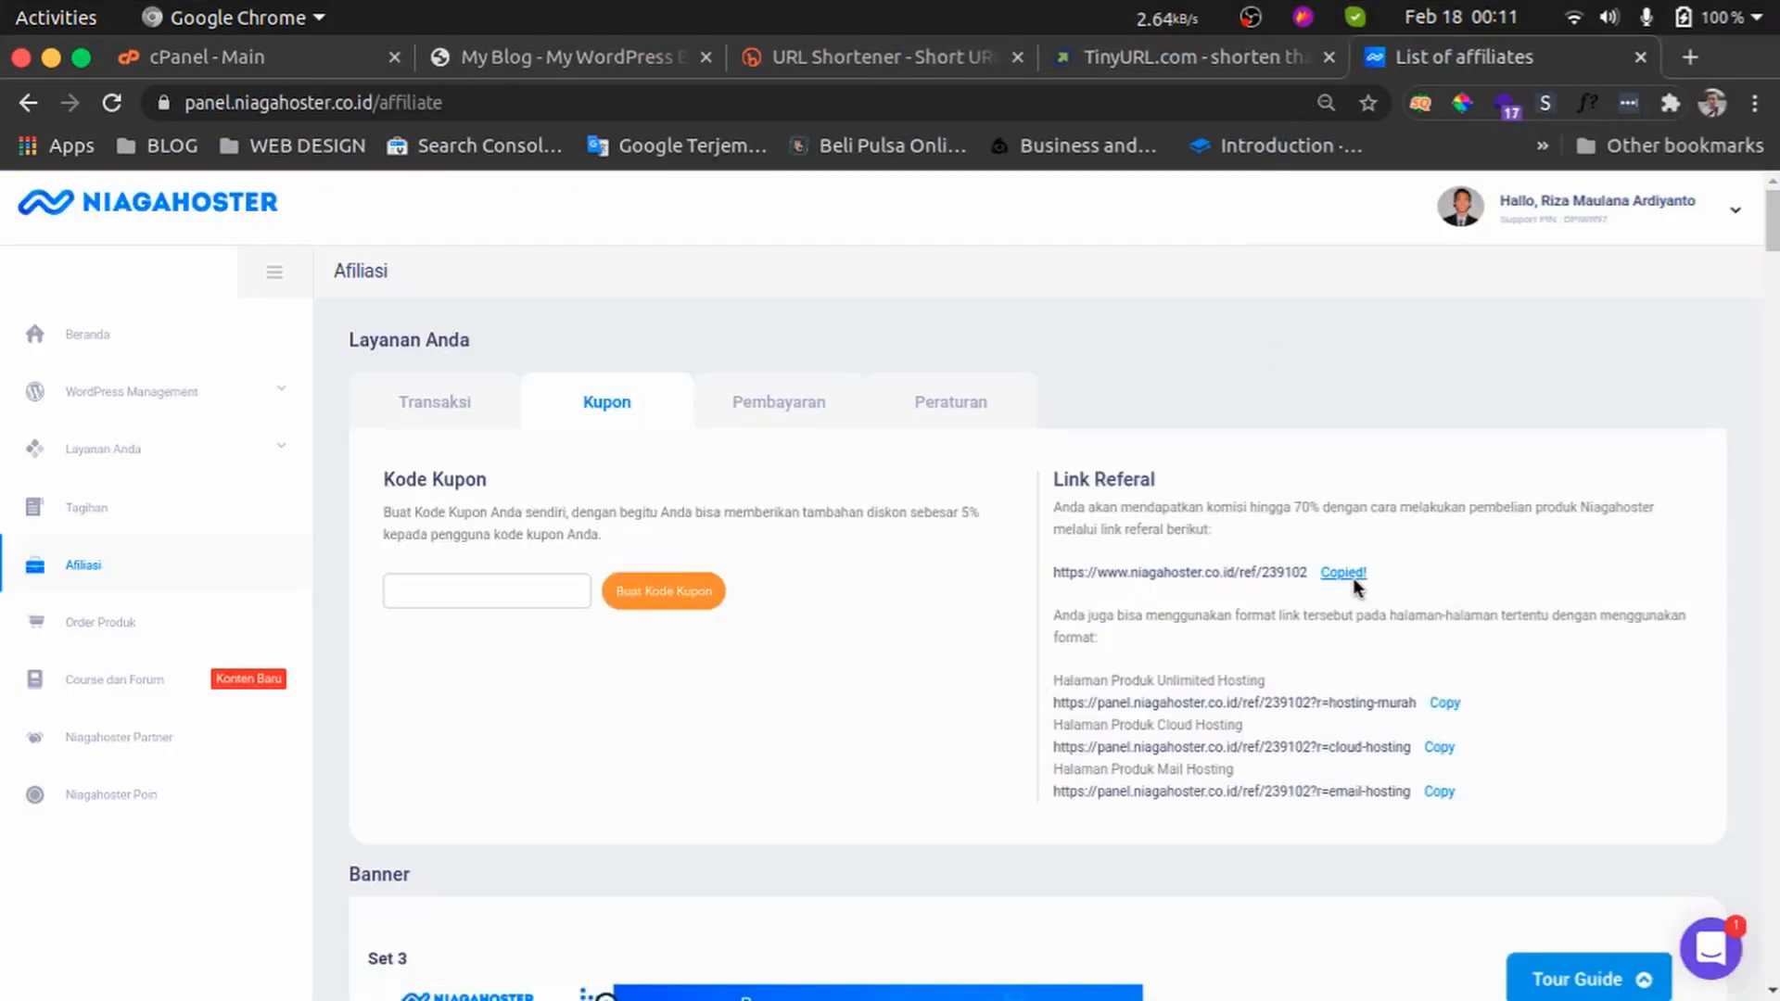
Paste the referral link into a new tab's address bar and highlight its domain and ref parts
{"action": "left_click", "coordinate": [1690, 57]}
{"action": "key", "text": "ctrl+v"}
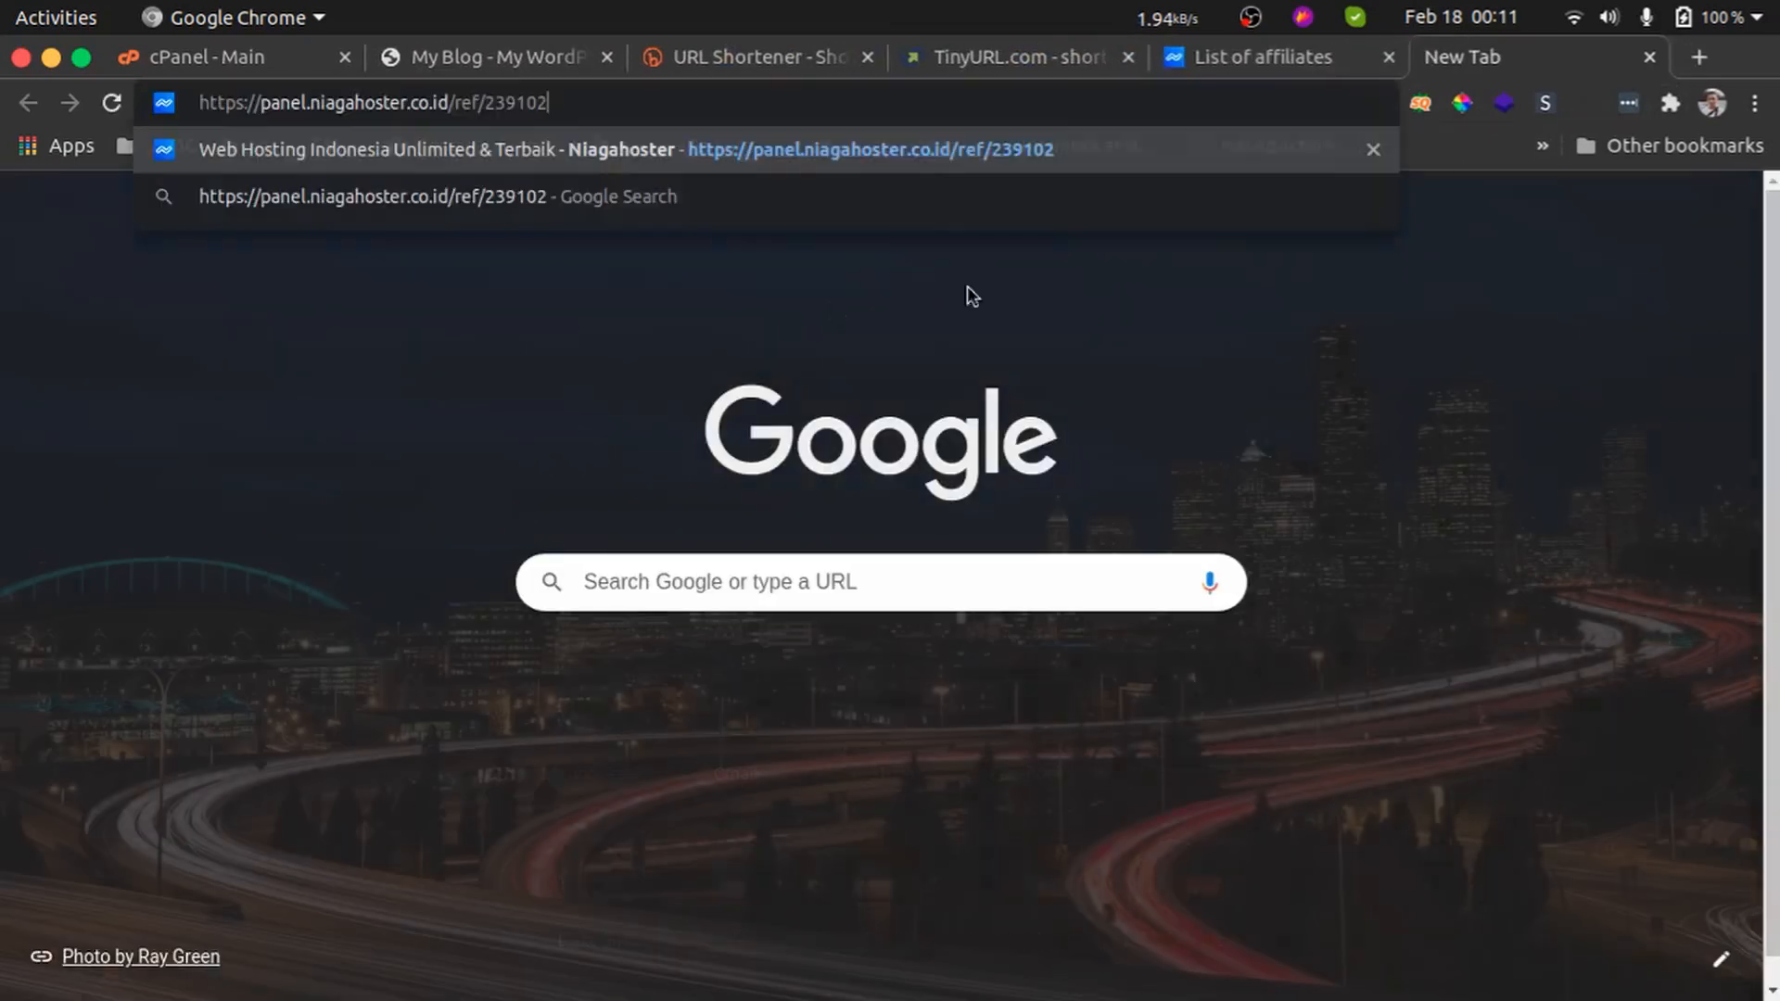
{"action": "left_click_drag", "start_coordinate": [261, 102], "coordinate": [449, 102]}
{"action": "left_click", "coordinate": [445, 104]}
{"action": "left_click_drag", "start_coordinate": [261, 102], "coordinate": [549, 102]}
{"action": "left_click", "coordinate": [568, 102]}
{"action": "left_click", "coordinate": [457, 102]}
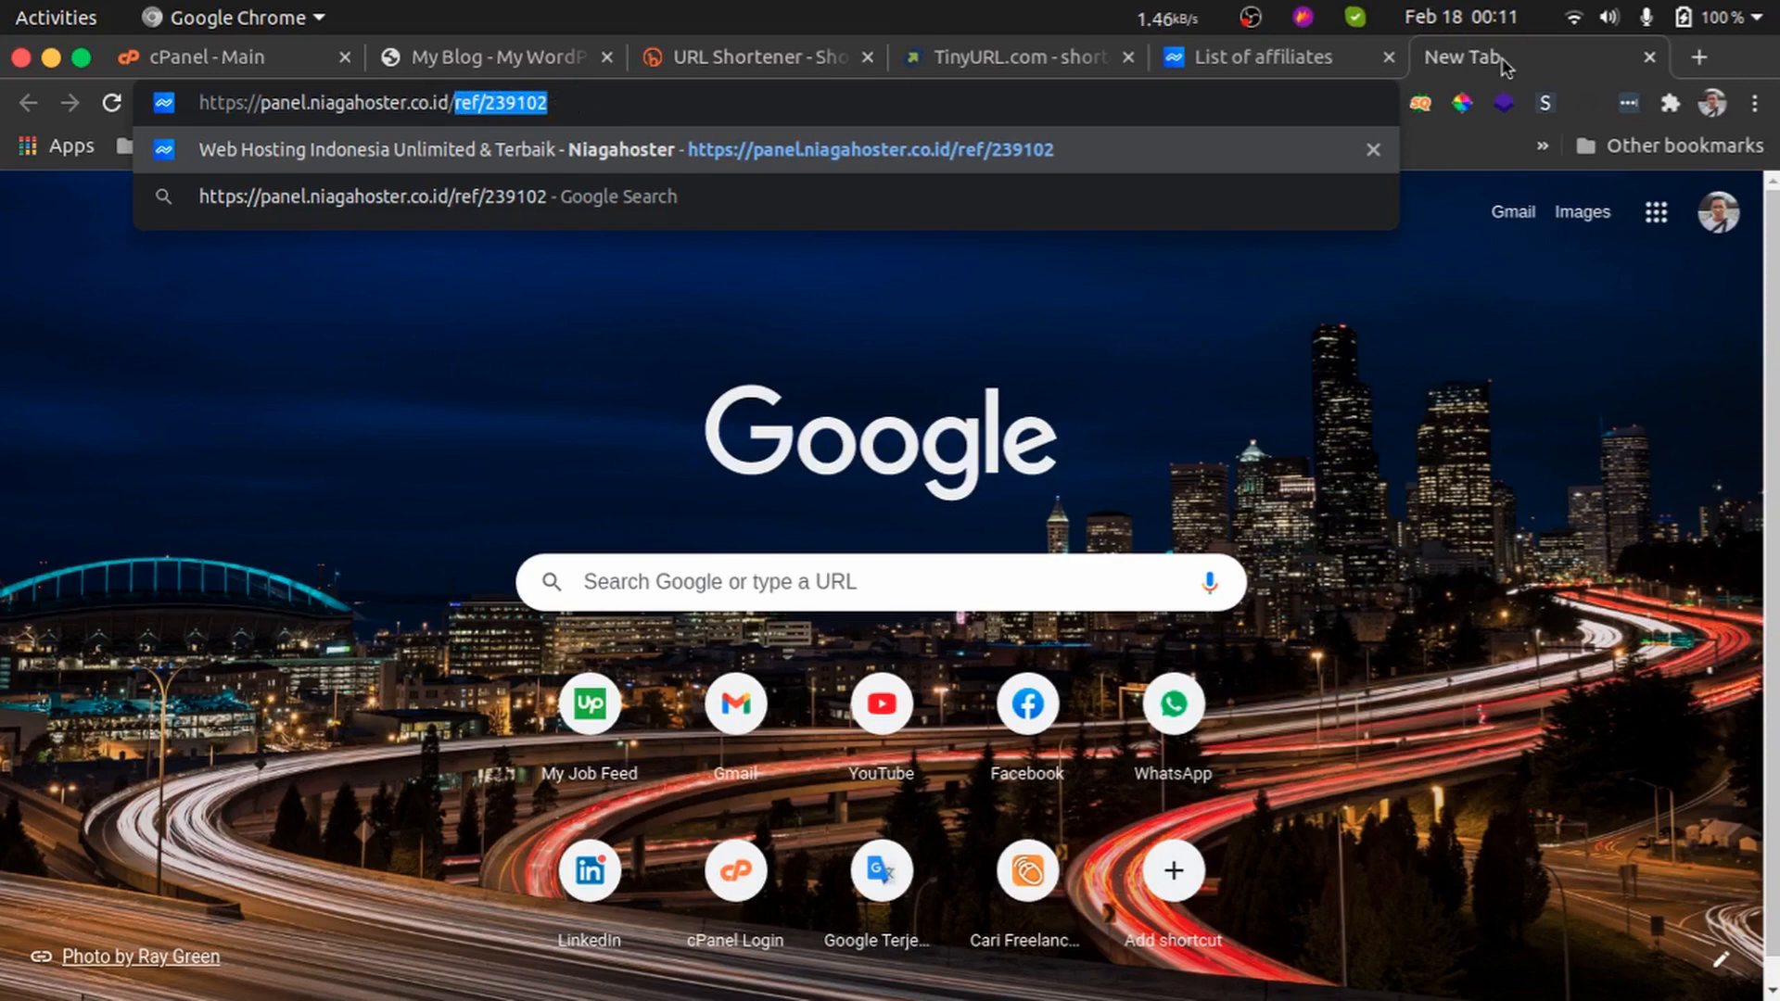
{"action": "triple_click", "coordinate": [659, 98]}
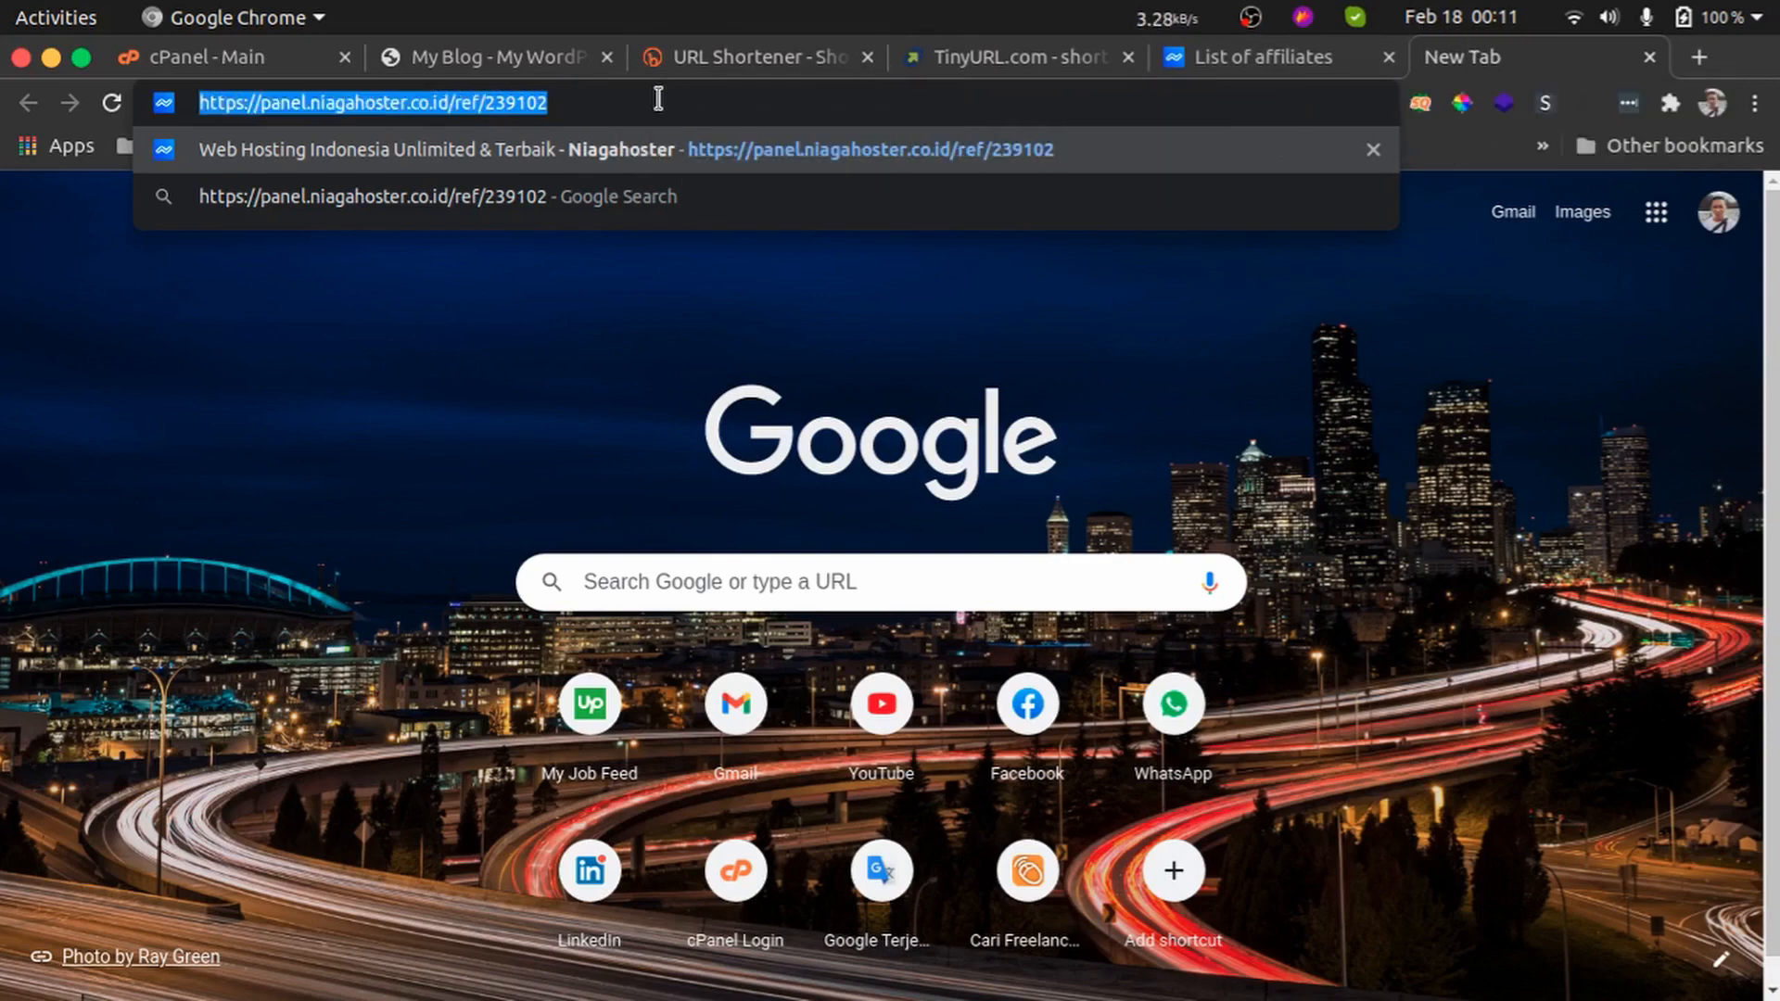
Switch to cPanel, search its functions for redi and open the Redirects tool
{"action": "left_click", "coordinate": [542, 61]}
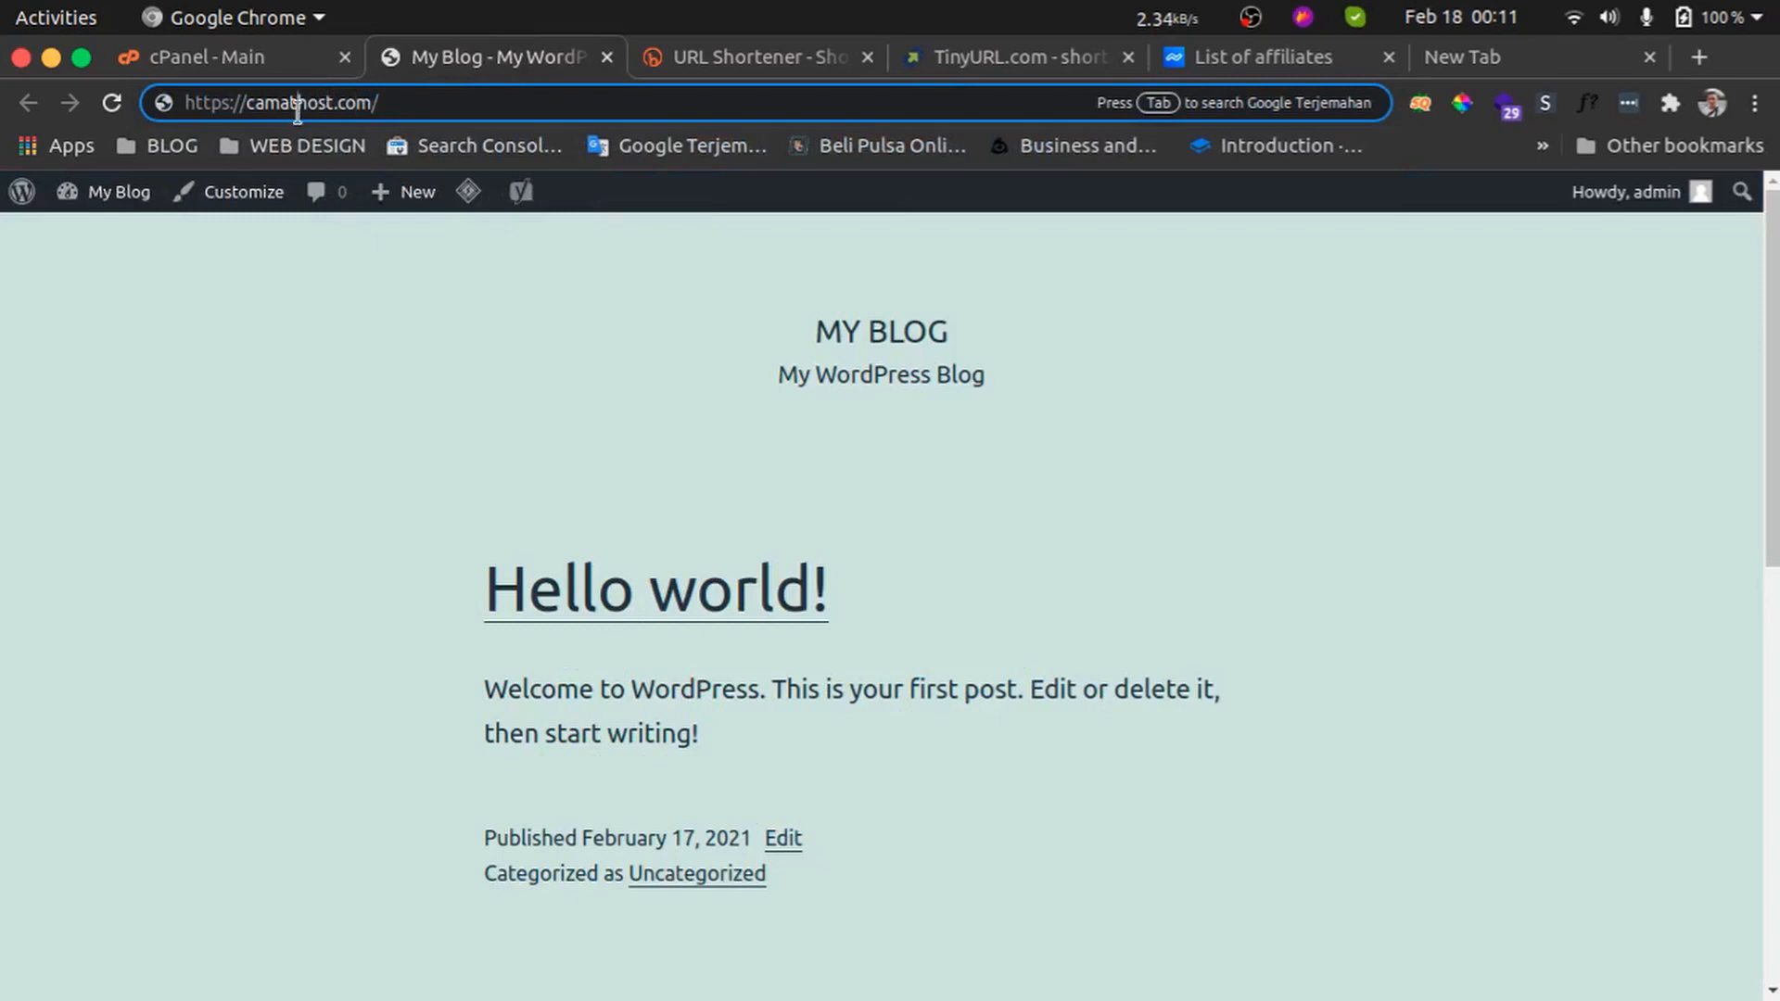
{"action": "left_click", "coordinate": [249, 61]}
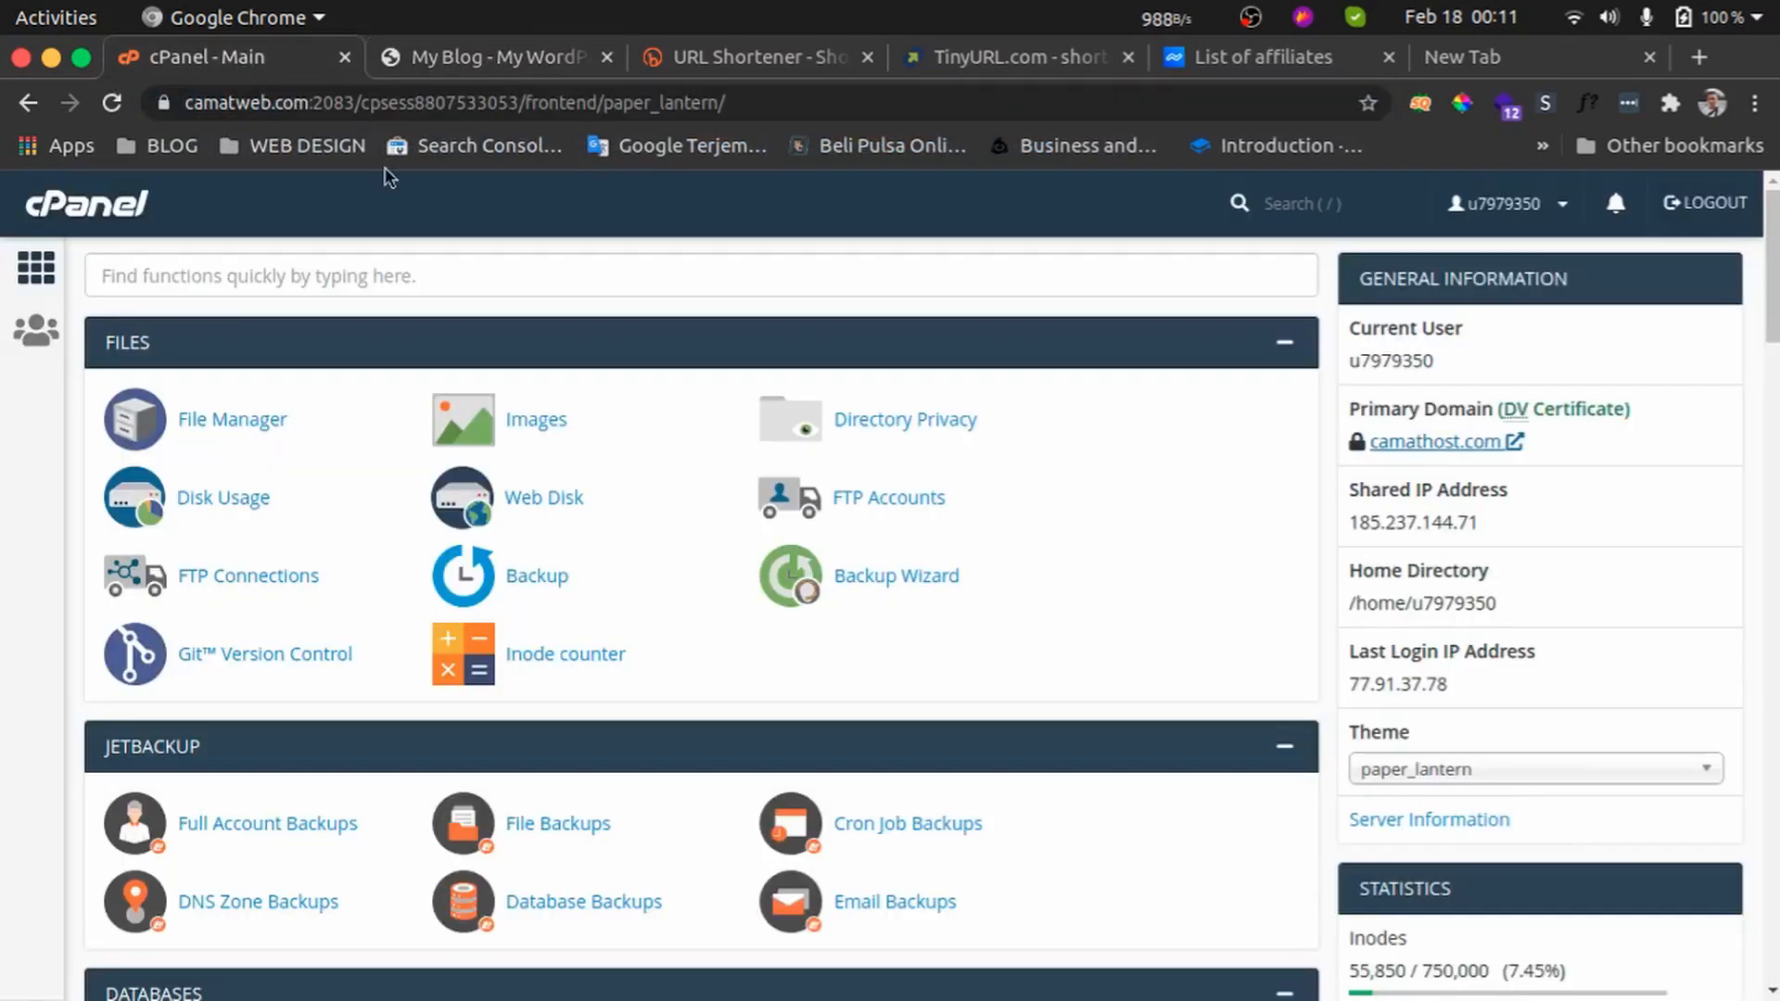
{"action": "left_click", "coordinate": [533, 275]}
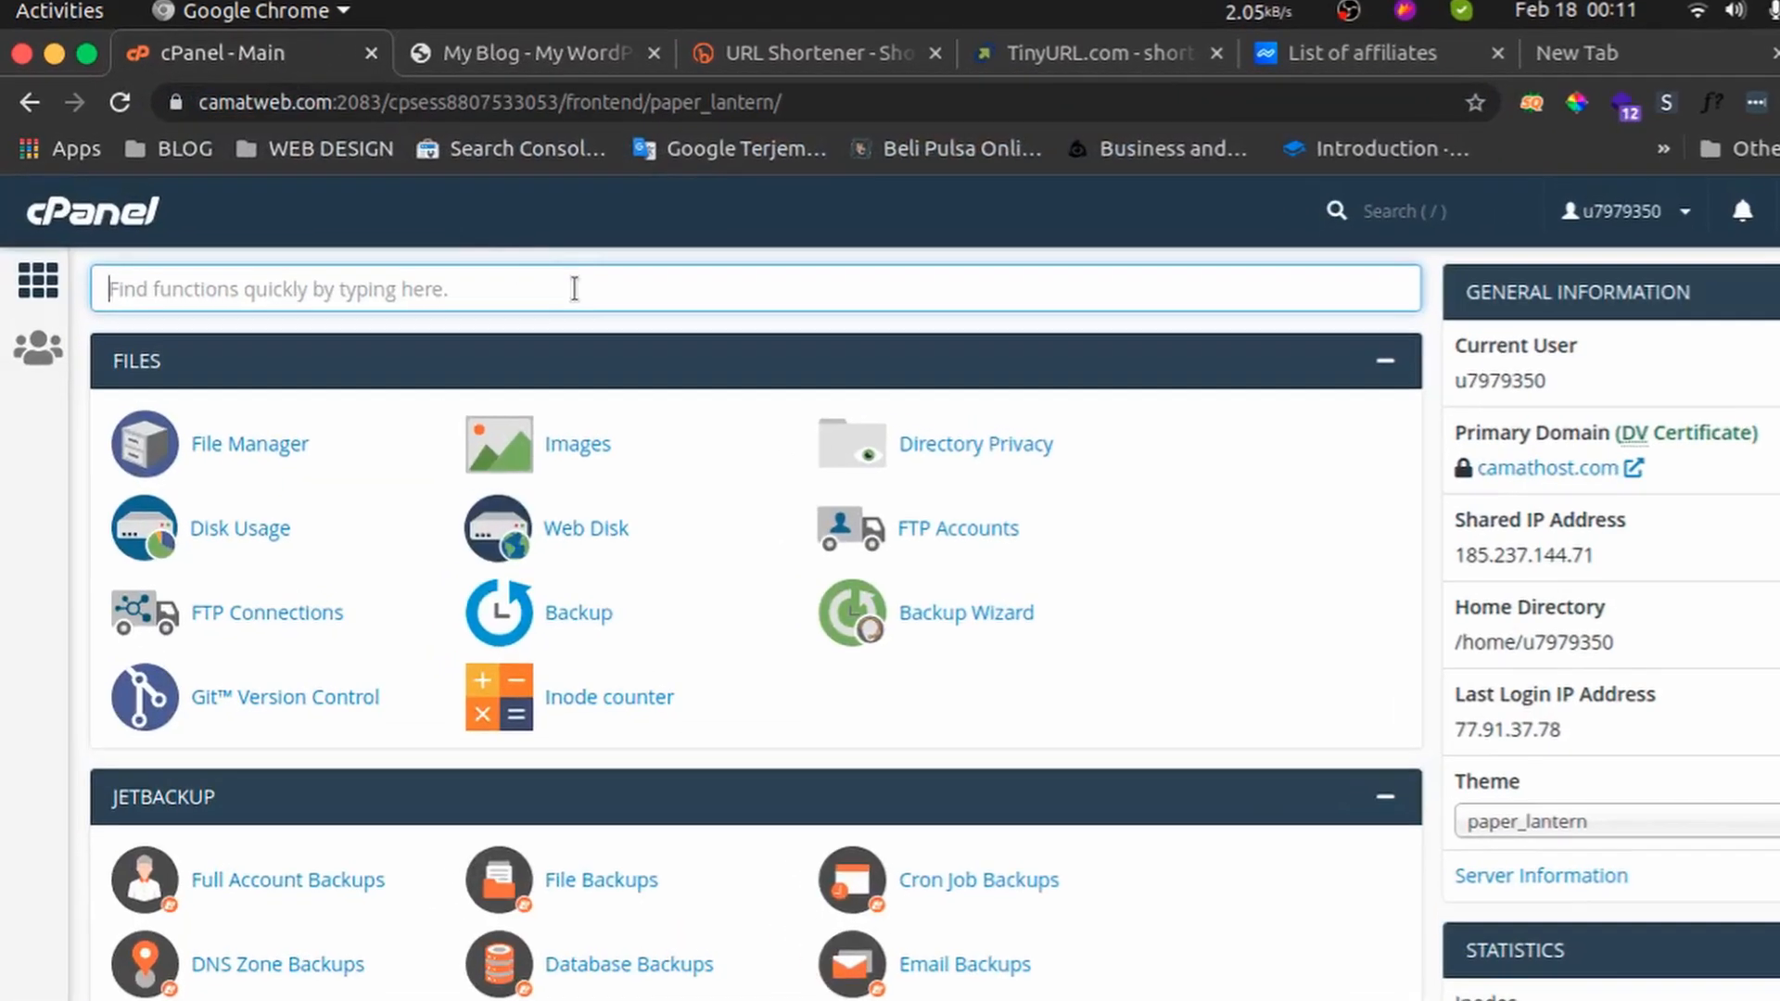
{"action": "type", "text": "redi"}
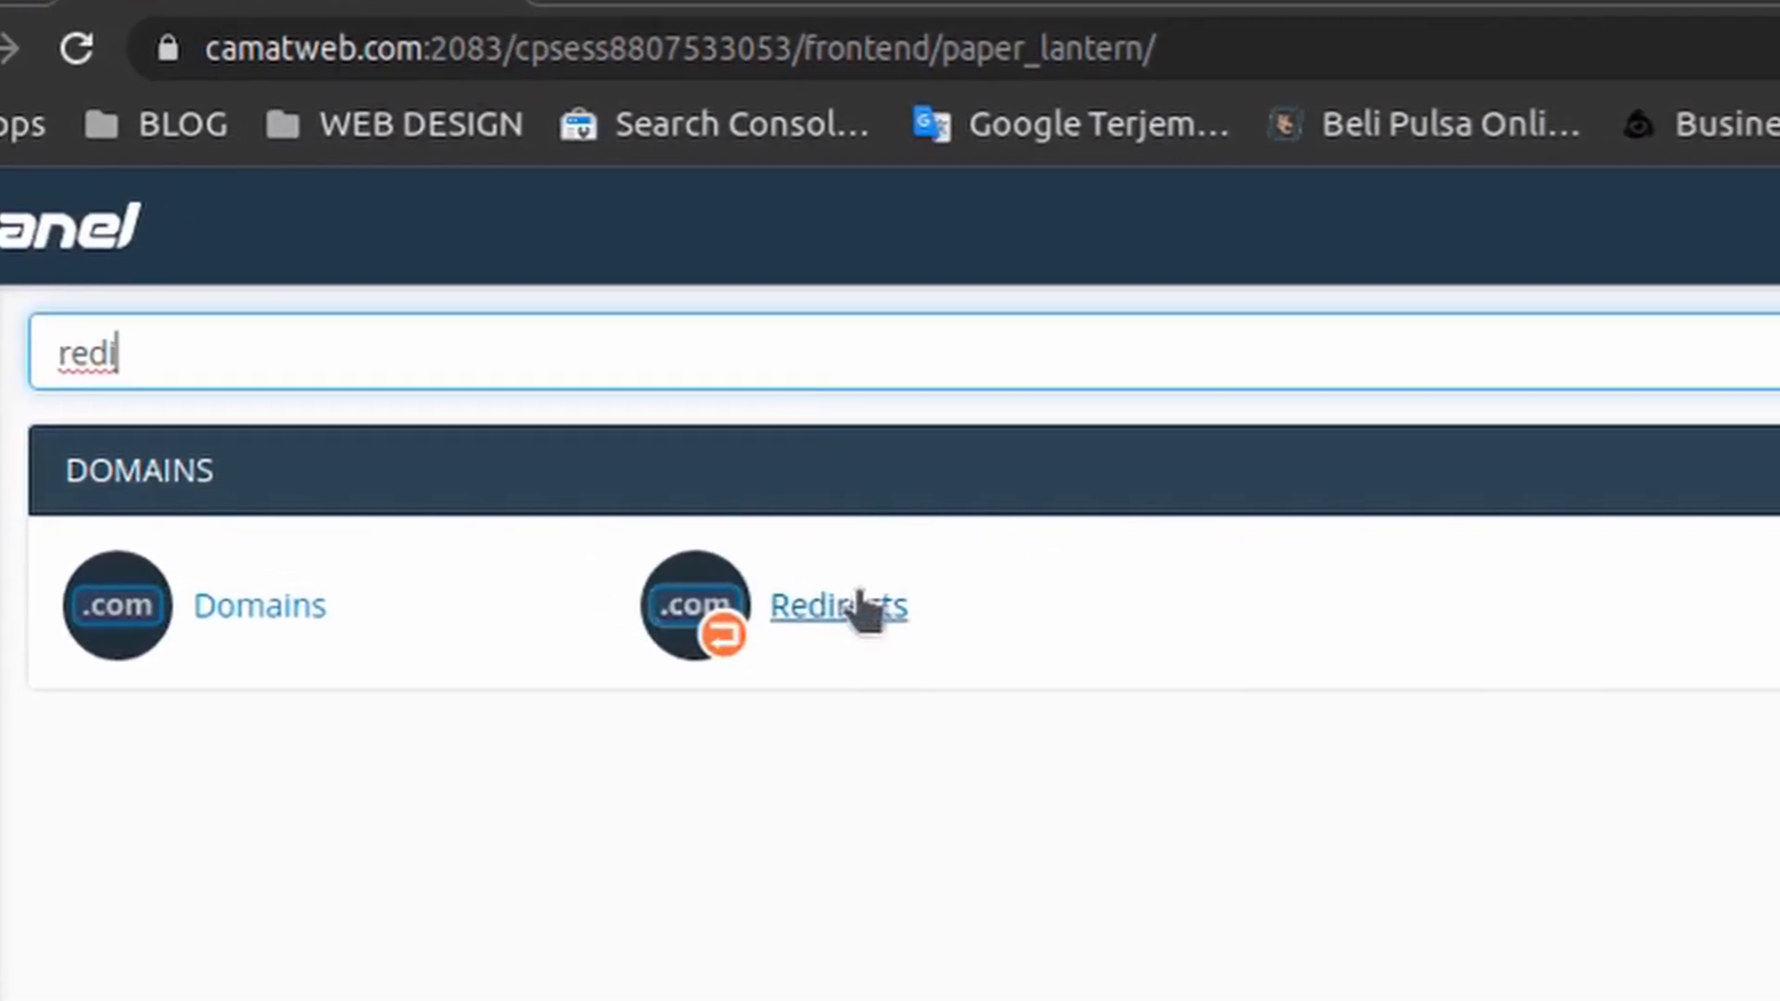
{"action": "left_click_drag", "start_coordinate": [862, 608], "coordinate": [692, 503]}
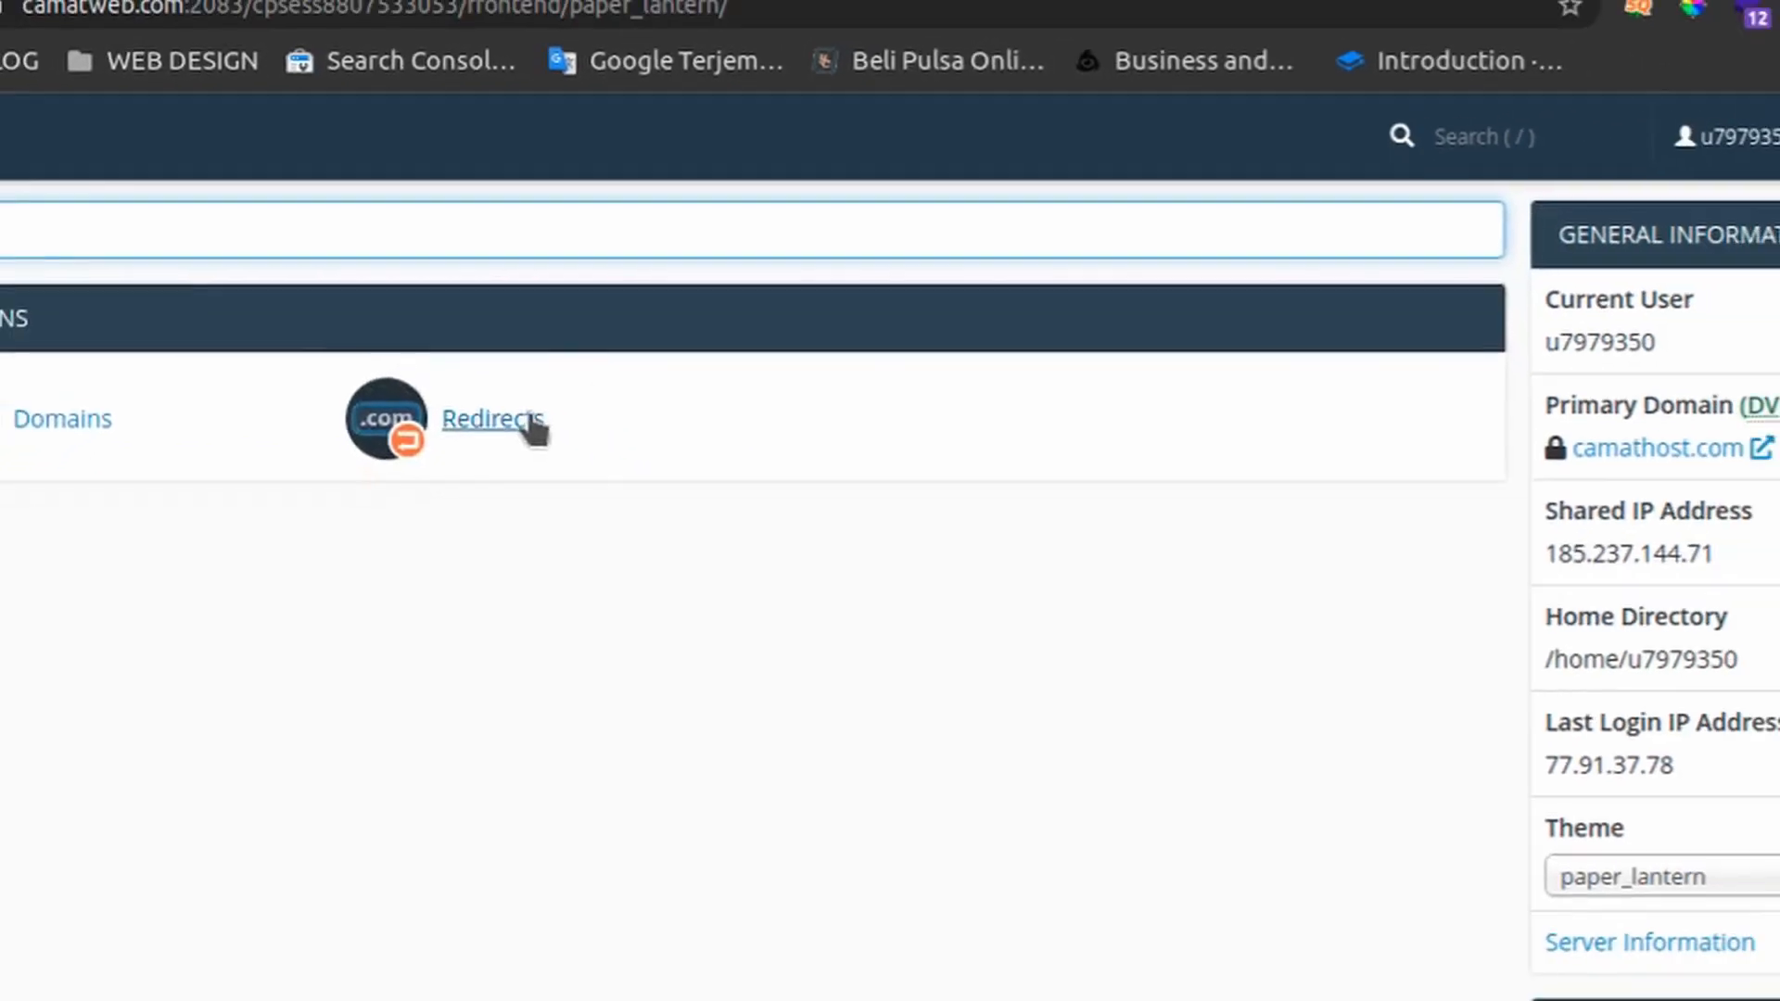
{"action": "left_click", "coordinate": [547, 432]}
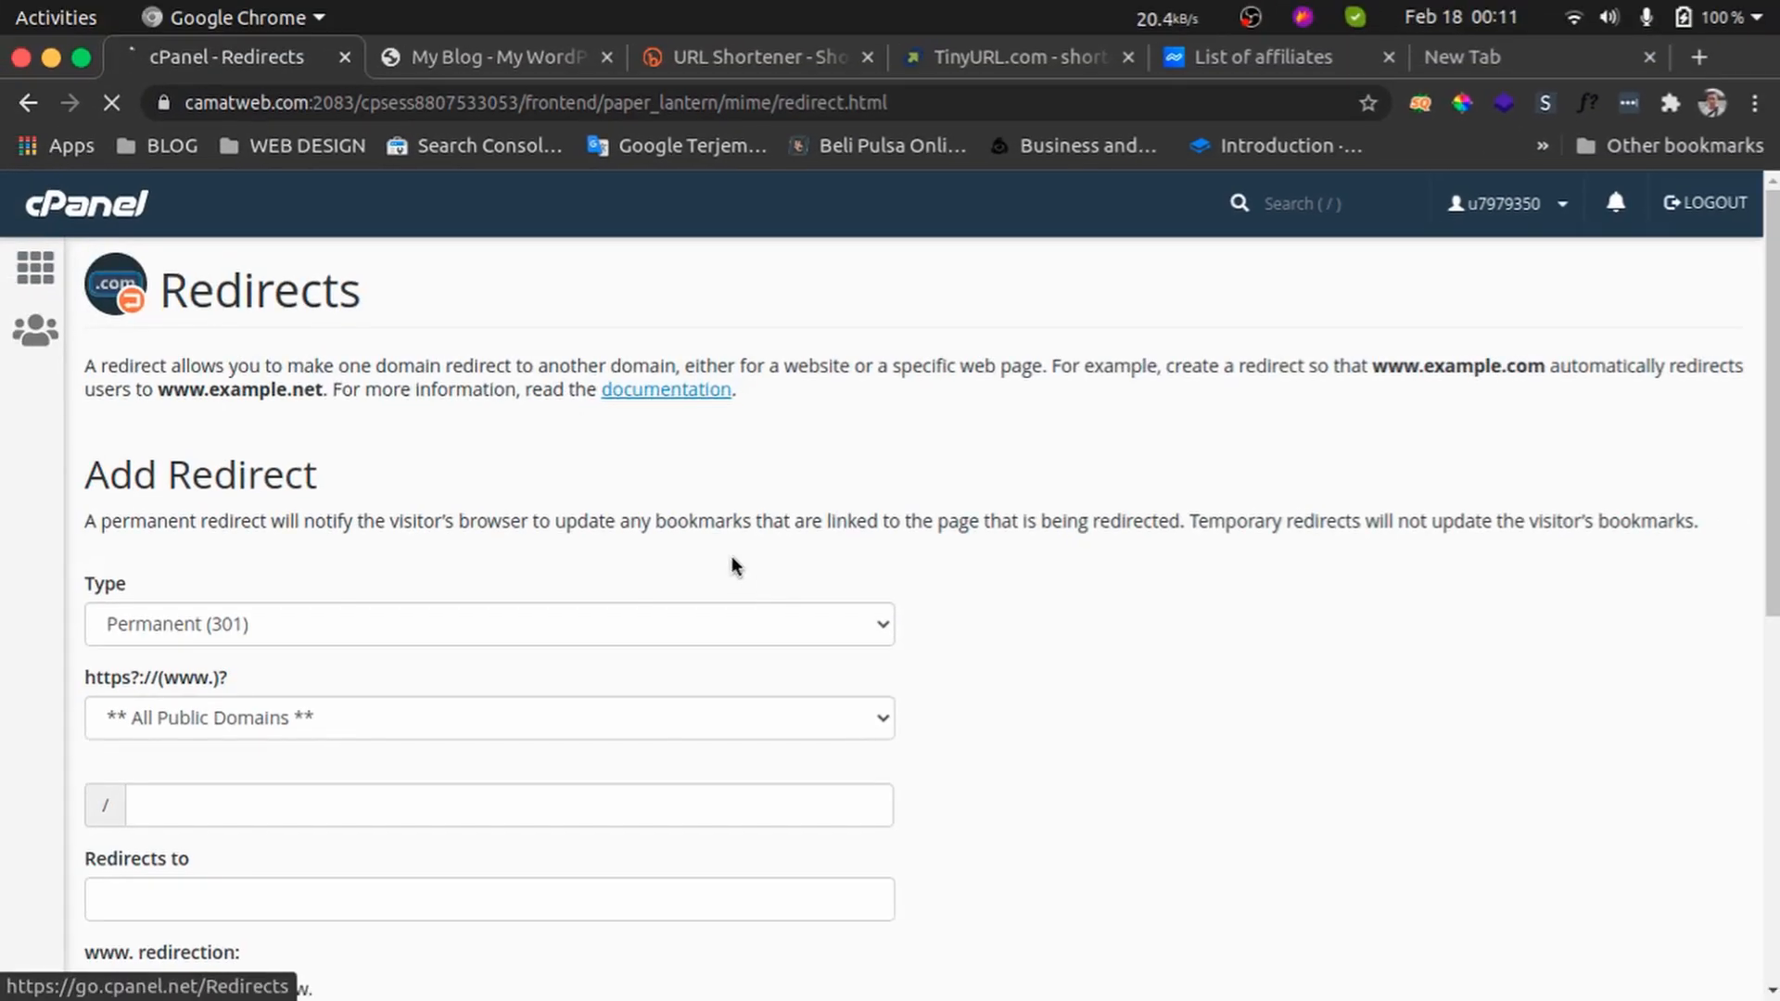
Review the Add Redirect form and keep the redirect type as Permanent (301)
{"action": "scroll", "coordinate": [739, 564], "scroll_direction": "down", "scroll_amount": 8}
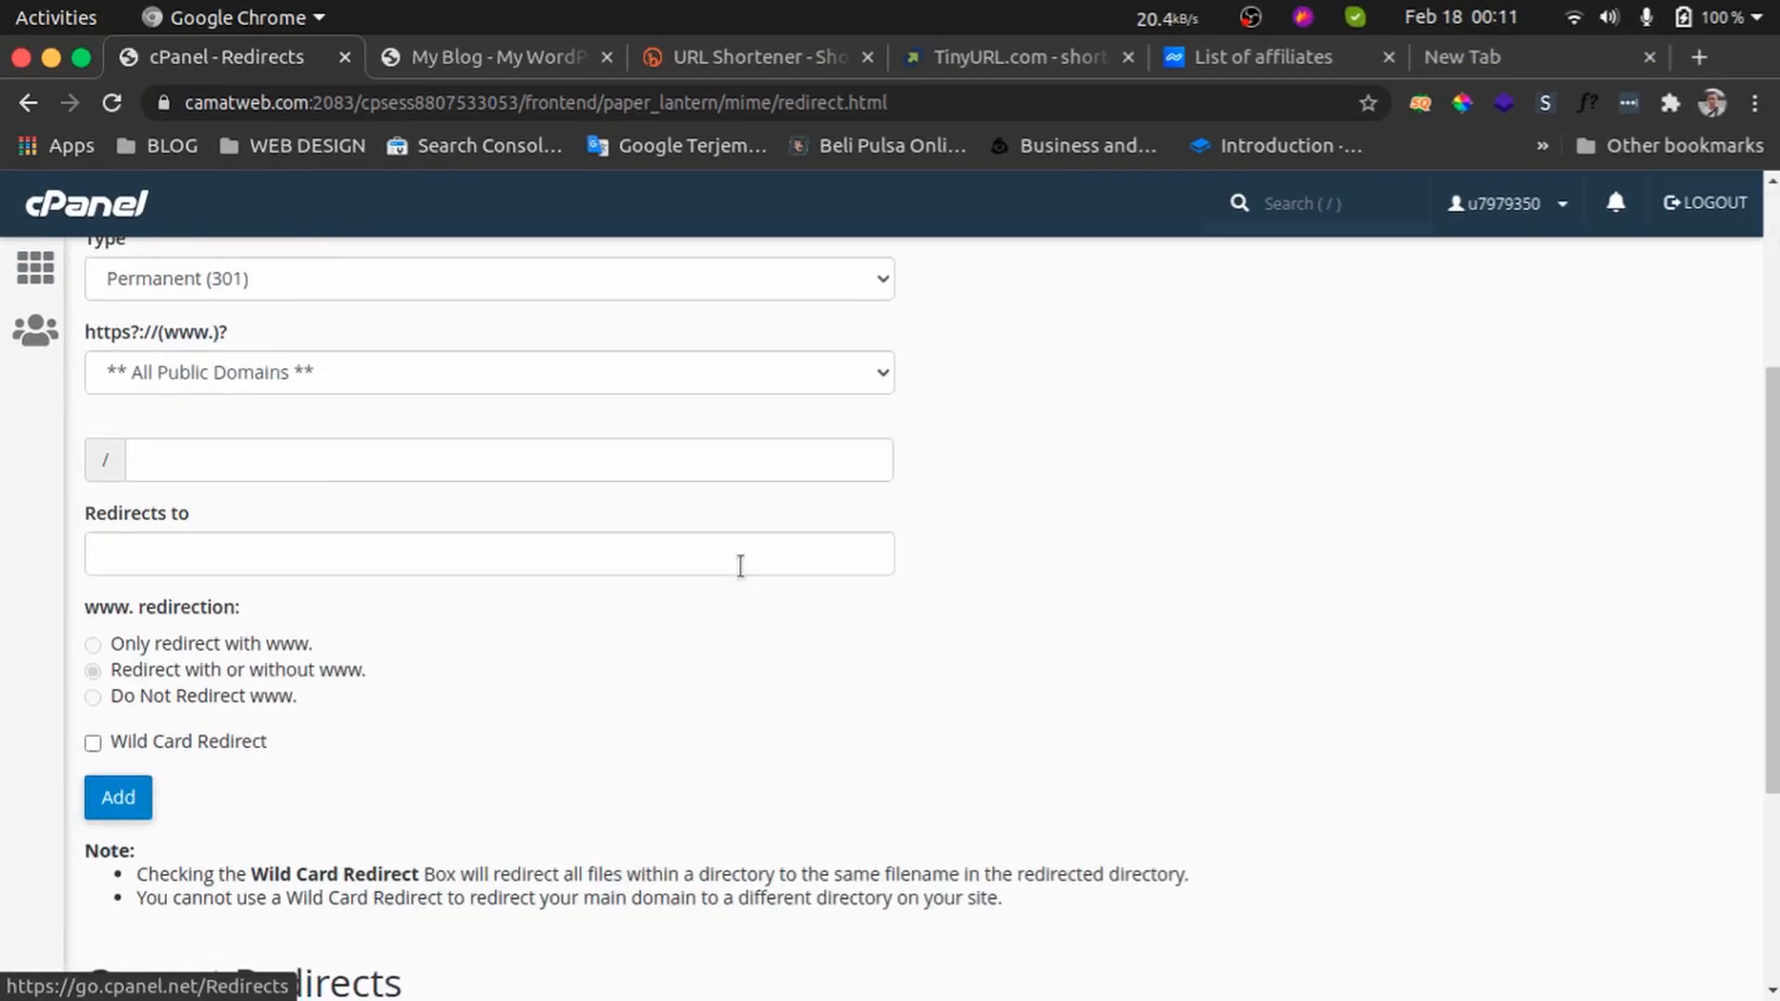
{"action": "scroll", "coordinate": [751, 580], "scroll_direction": "up", "scroll_amount": 8}
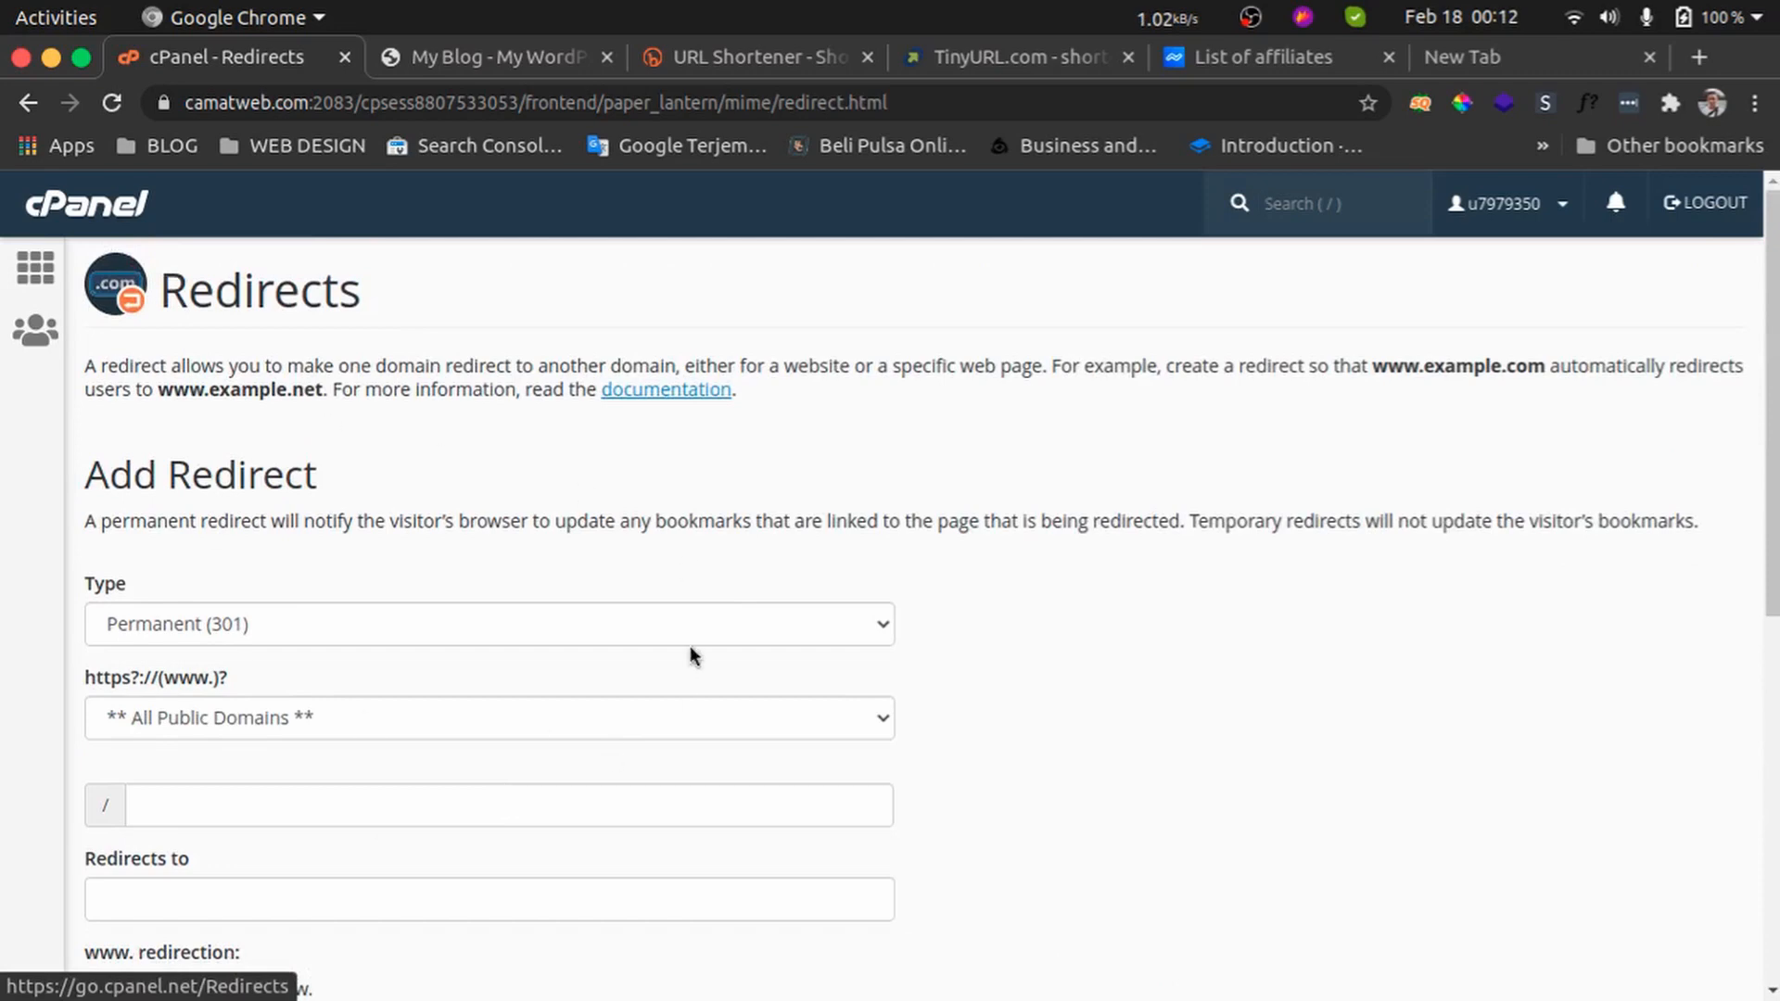
{"action": "scroll", "coordinate": [694, 621], "scroll_direction": "down", "scroll_amount": 3}
{"action": "scroll", "coordinate": [733, 612], "scroll_direction": "up", "scroll_amount": 2}
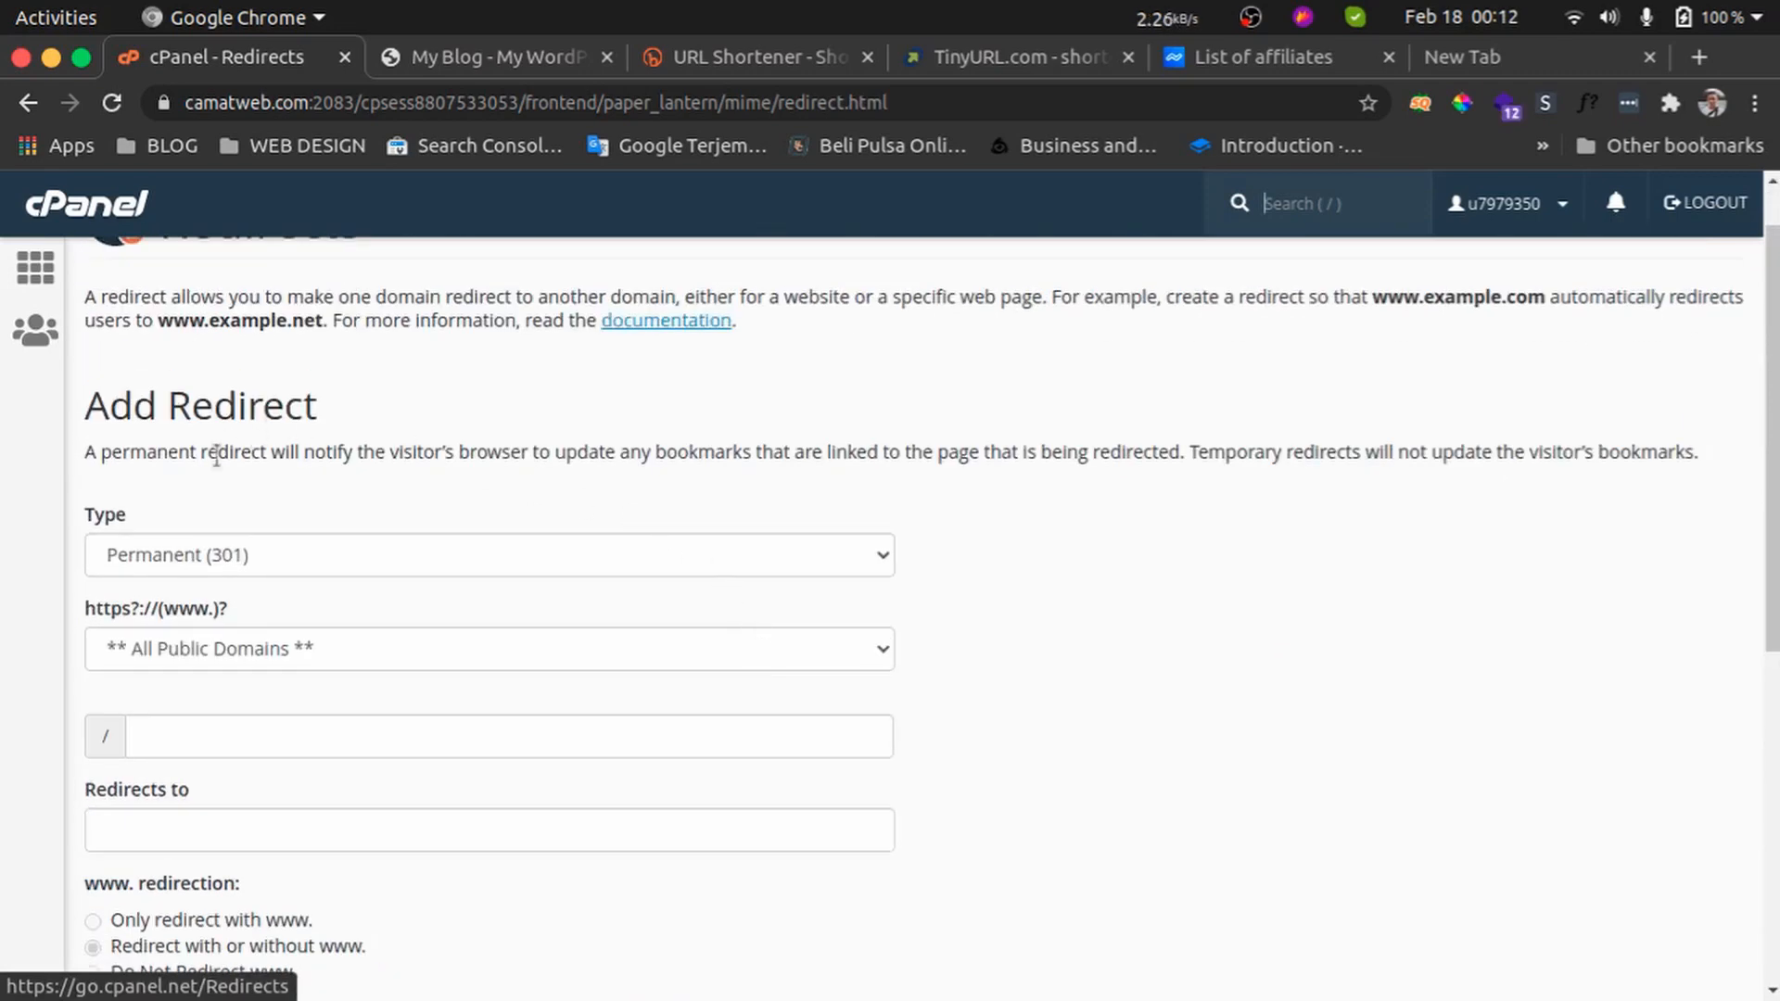
{"action": "left_click_drag", "start_coordinate": [120, 517], "coordinate": [87, 517]}
{"action": "left_click", "coordinate": [182, 556]}
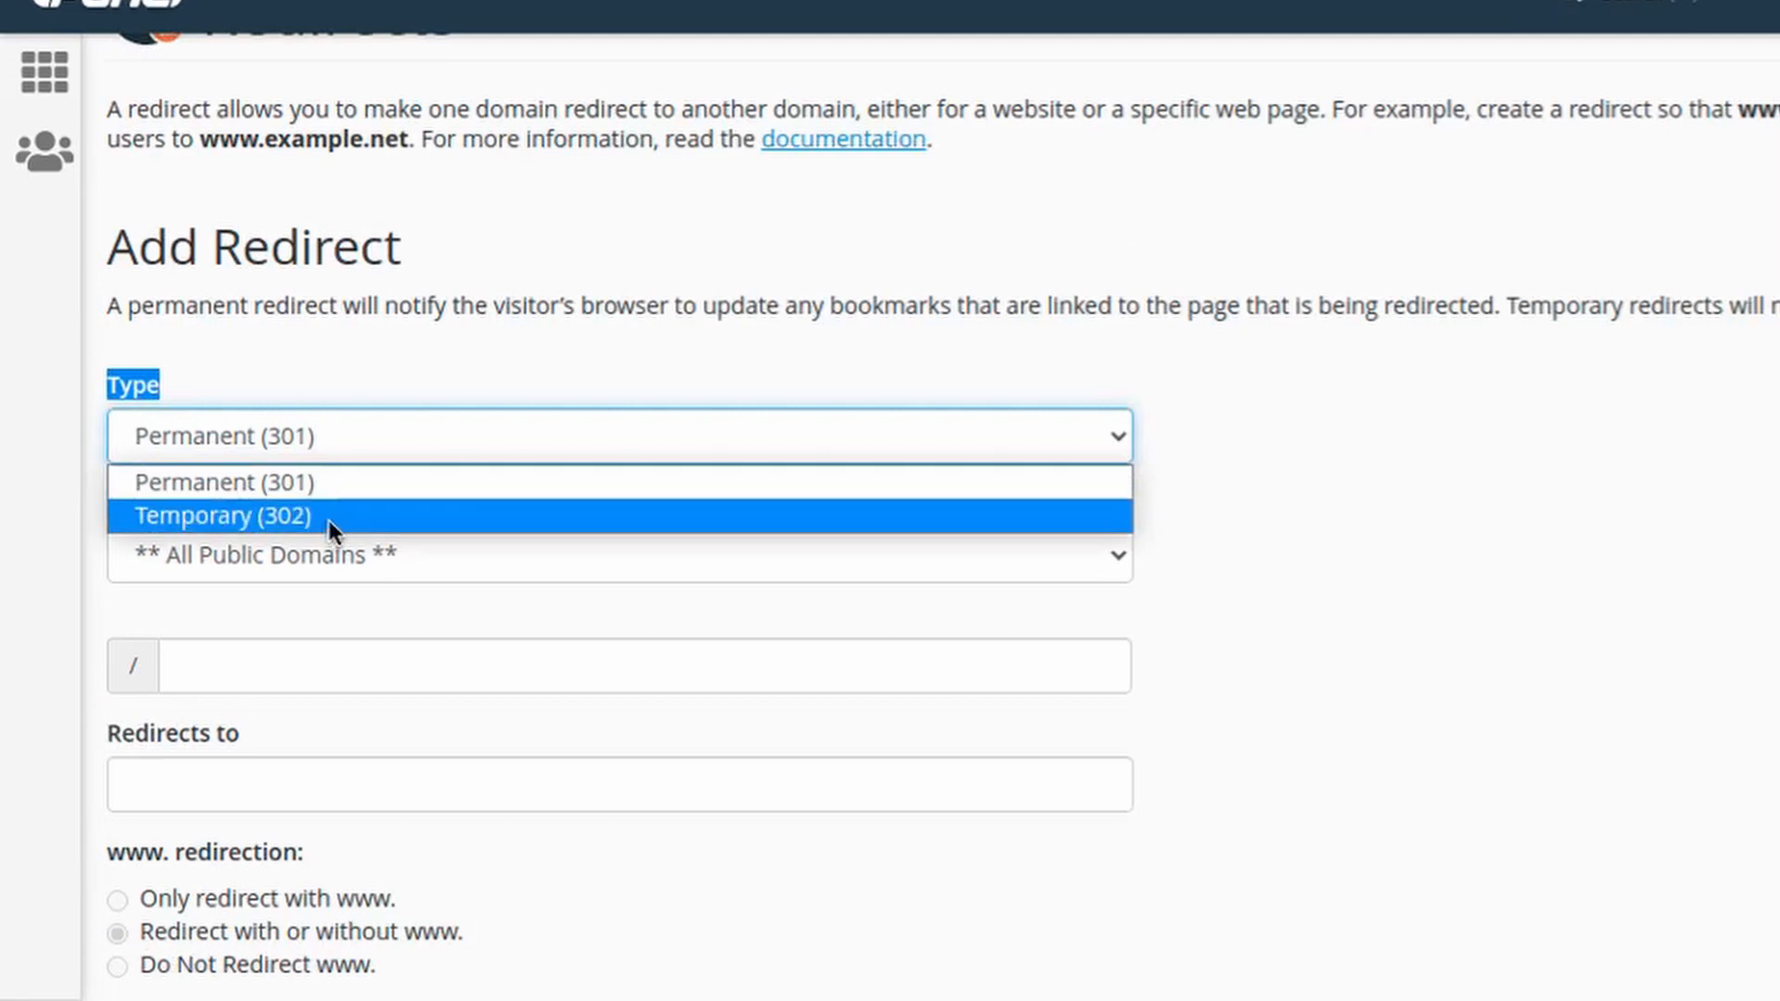
{"action": "left_click", "coordinate": [350, 493]}
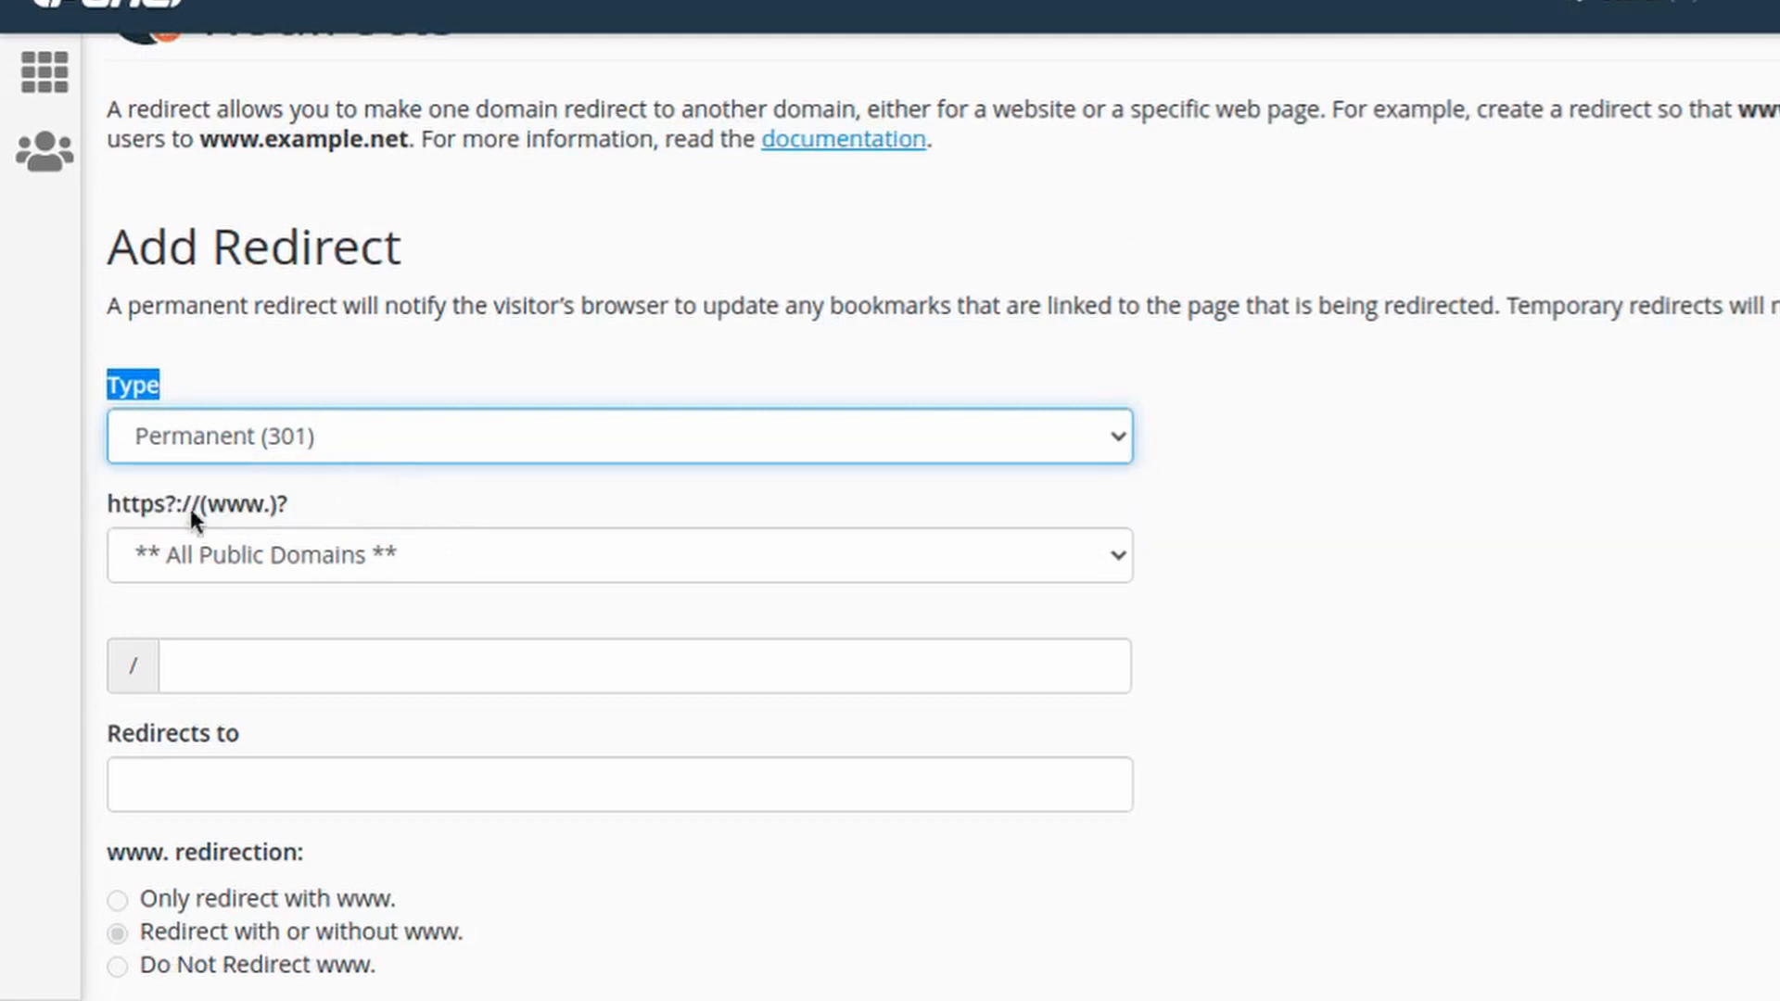
Choose camathost.com as the redirect domain and enter hostingcepat as the path
{"action": "left_click", "coordinate": [473, 575]}
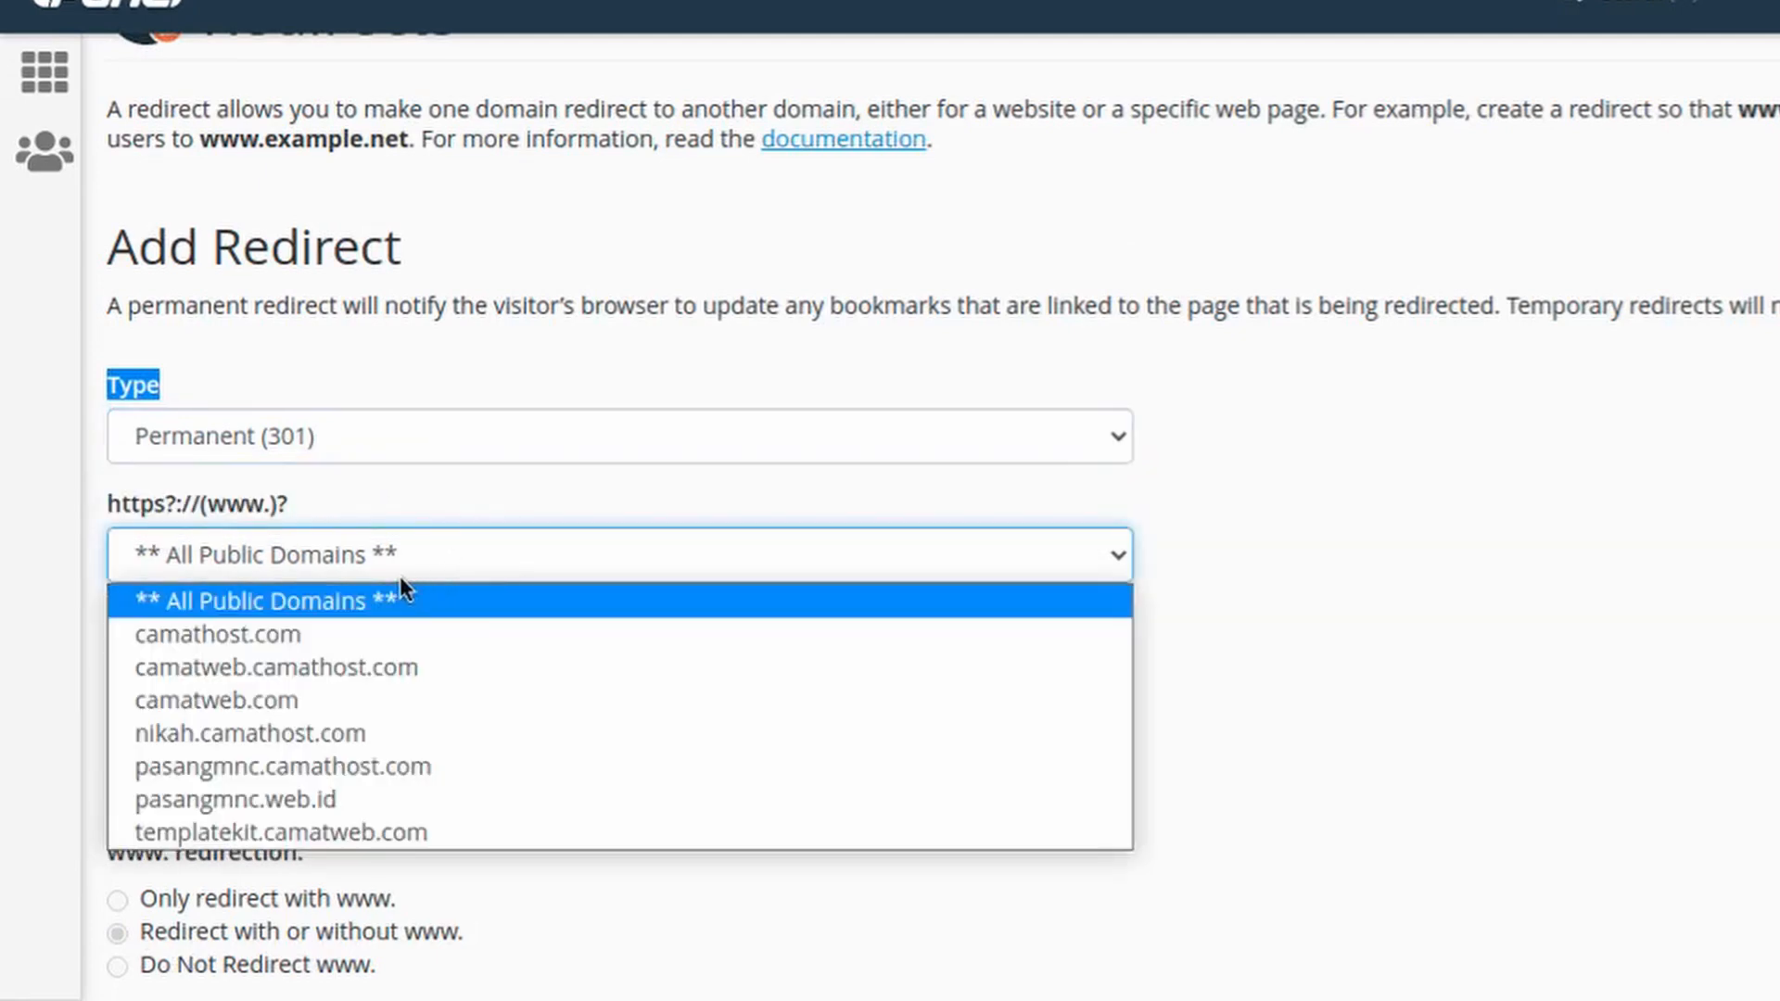
{"action": "left_click", "coordinate": [480, 642]}
{"action": "left_click", "coordinate": [358, 656]}
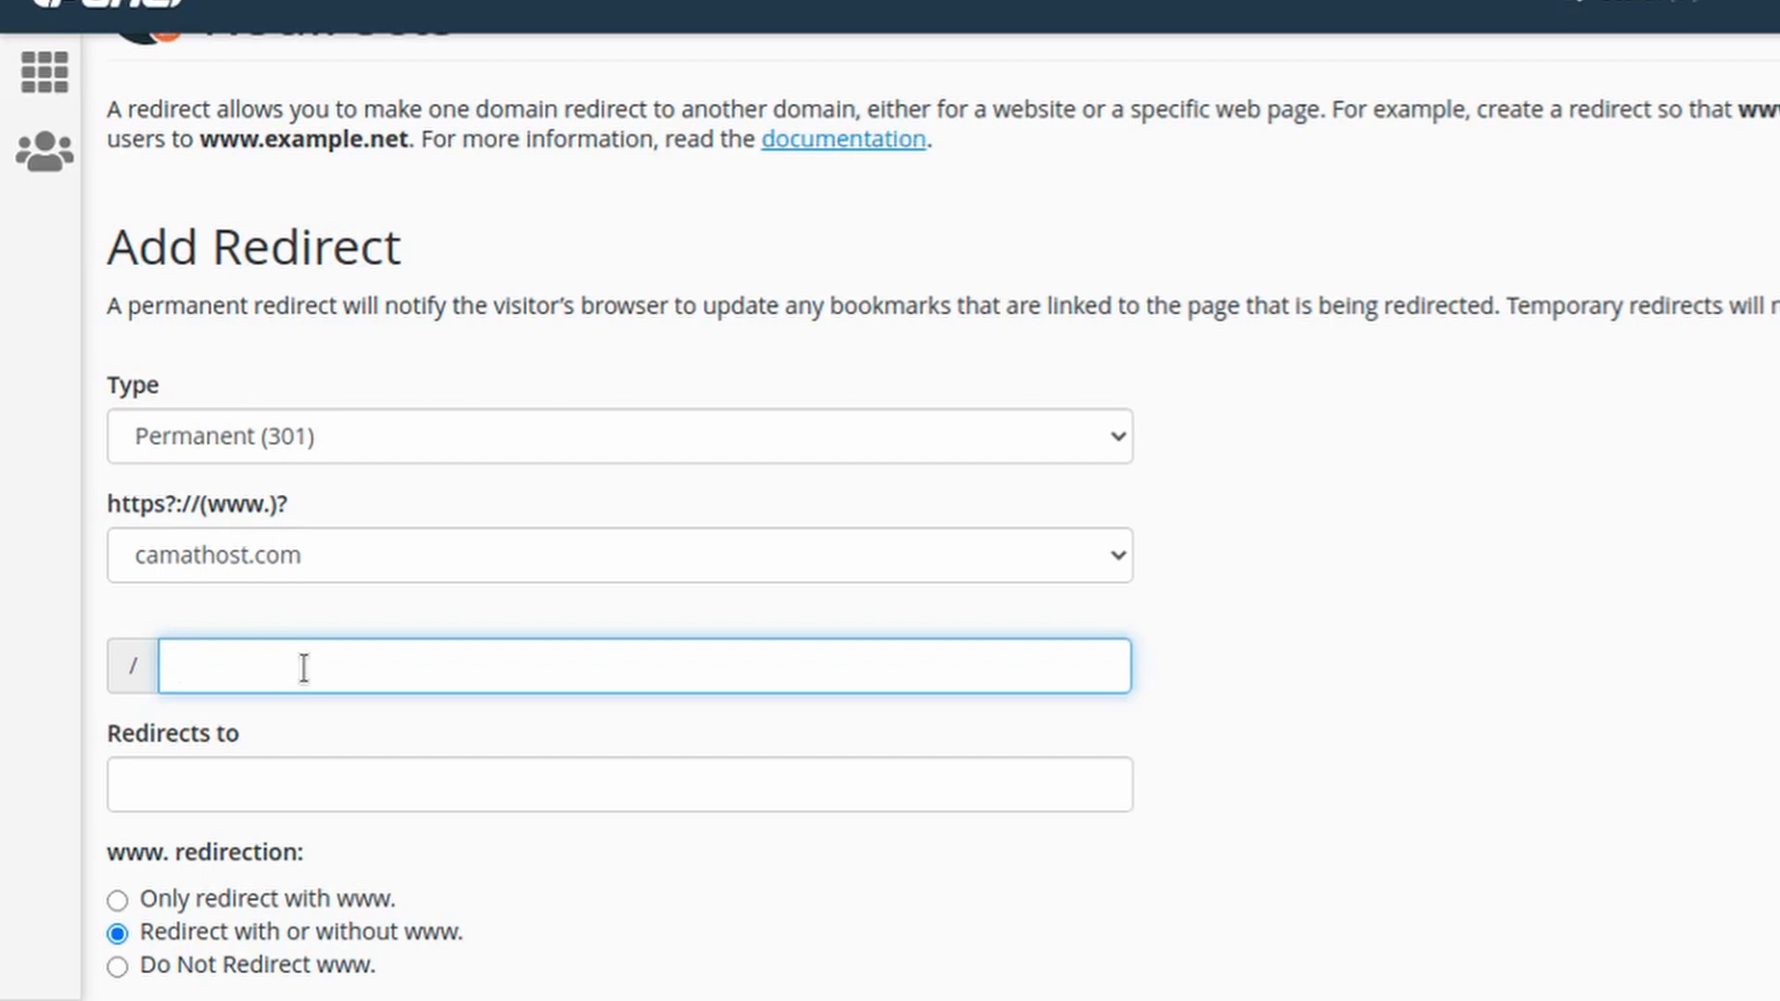
{"action": "type", "text": "ngcepat"}
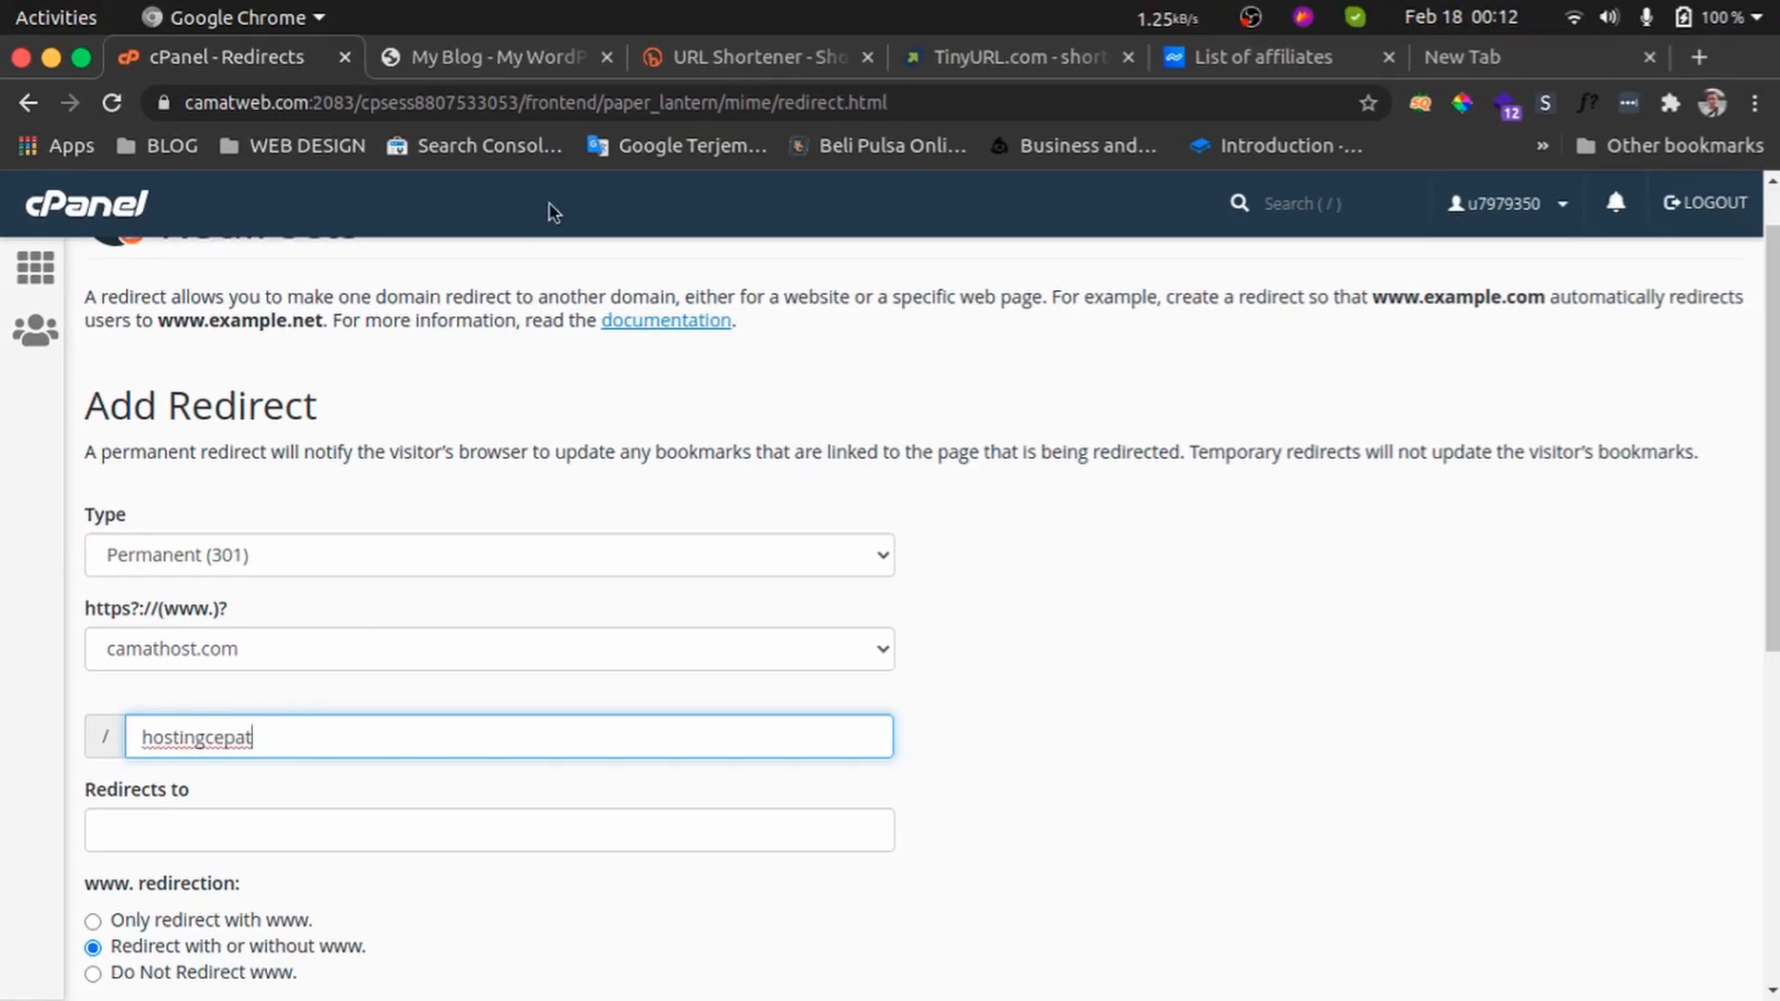
Enter the address camathost.com/hostingcepat in the blog tab's address bar
{"action": "left_click", "coordinate": [446, 61]}
{"action": "type", "text": "hos"}
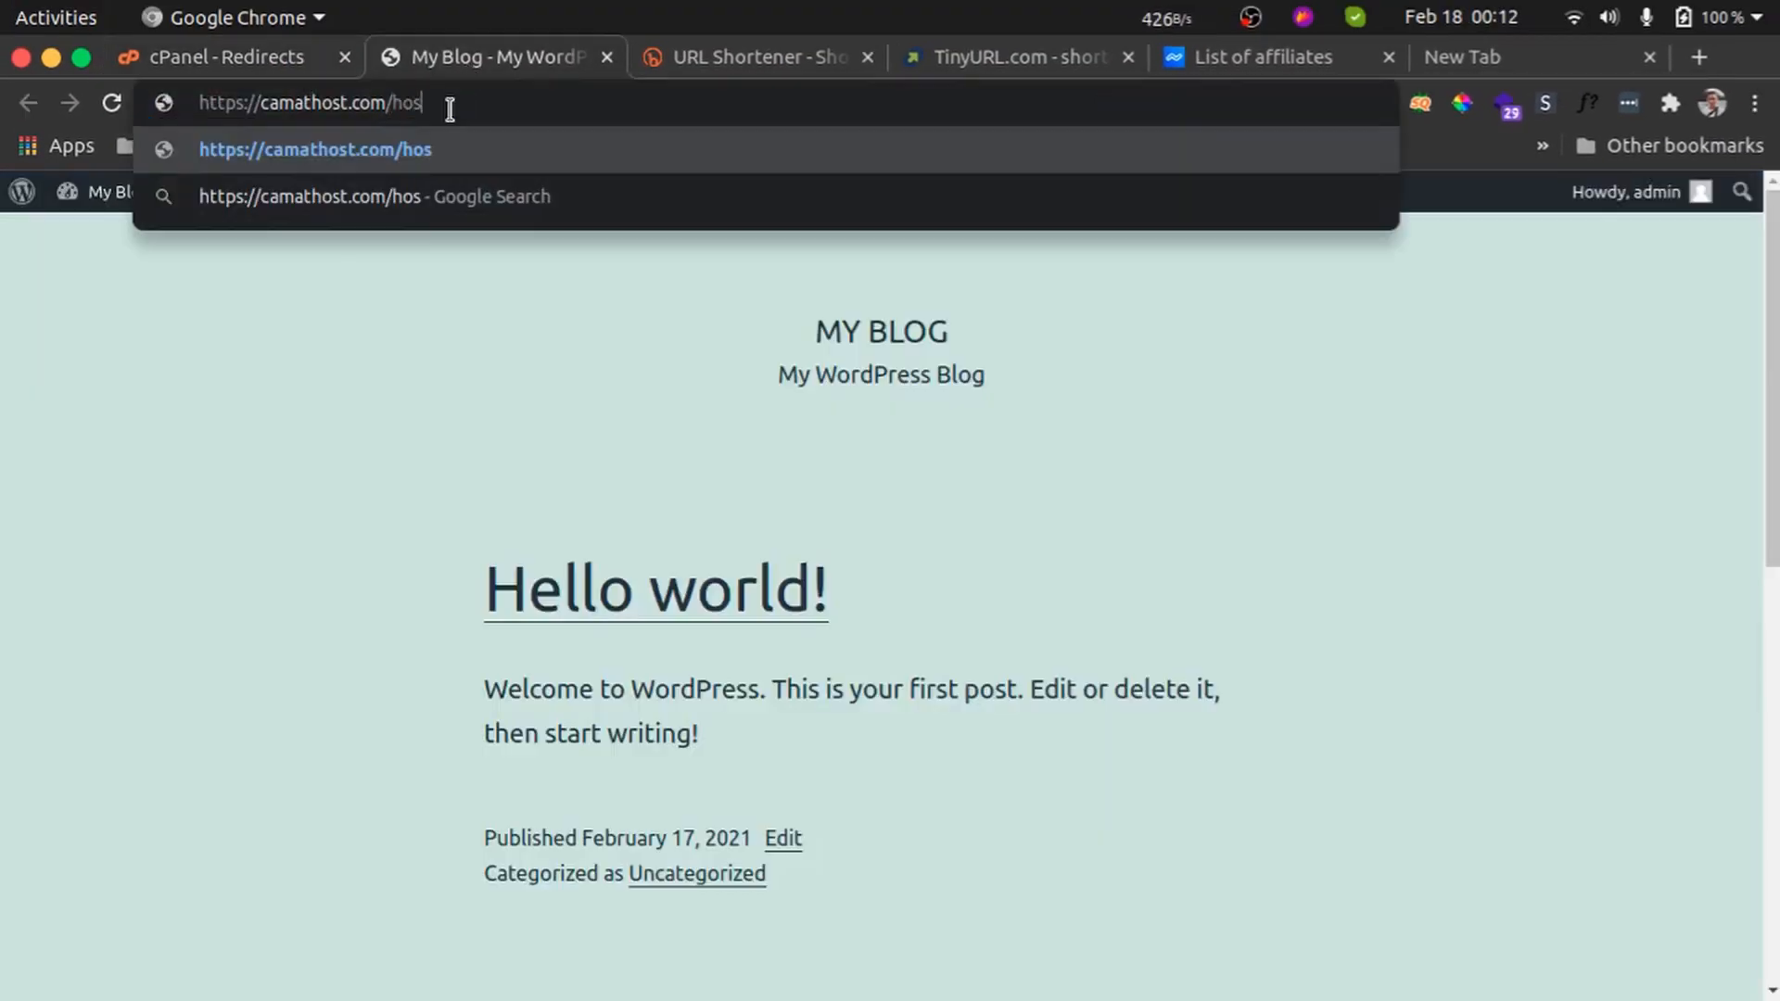
{"action": "type", "text": "tingcepat"}
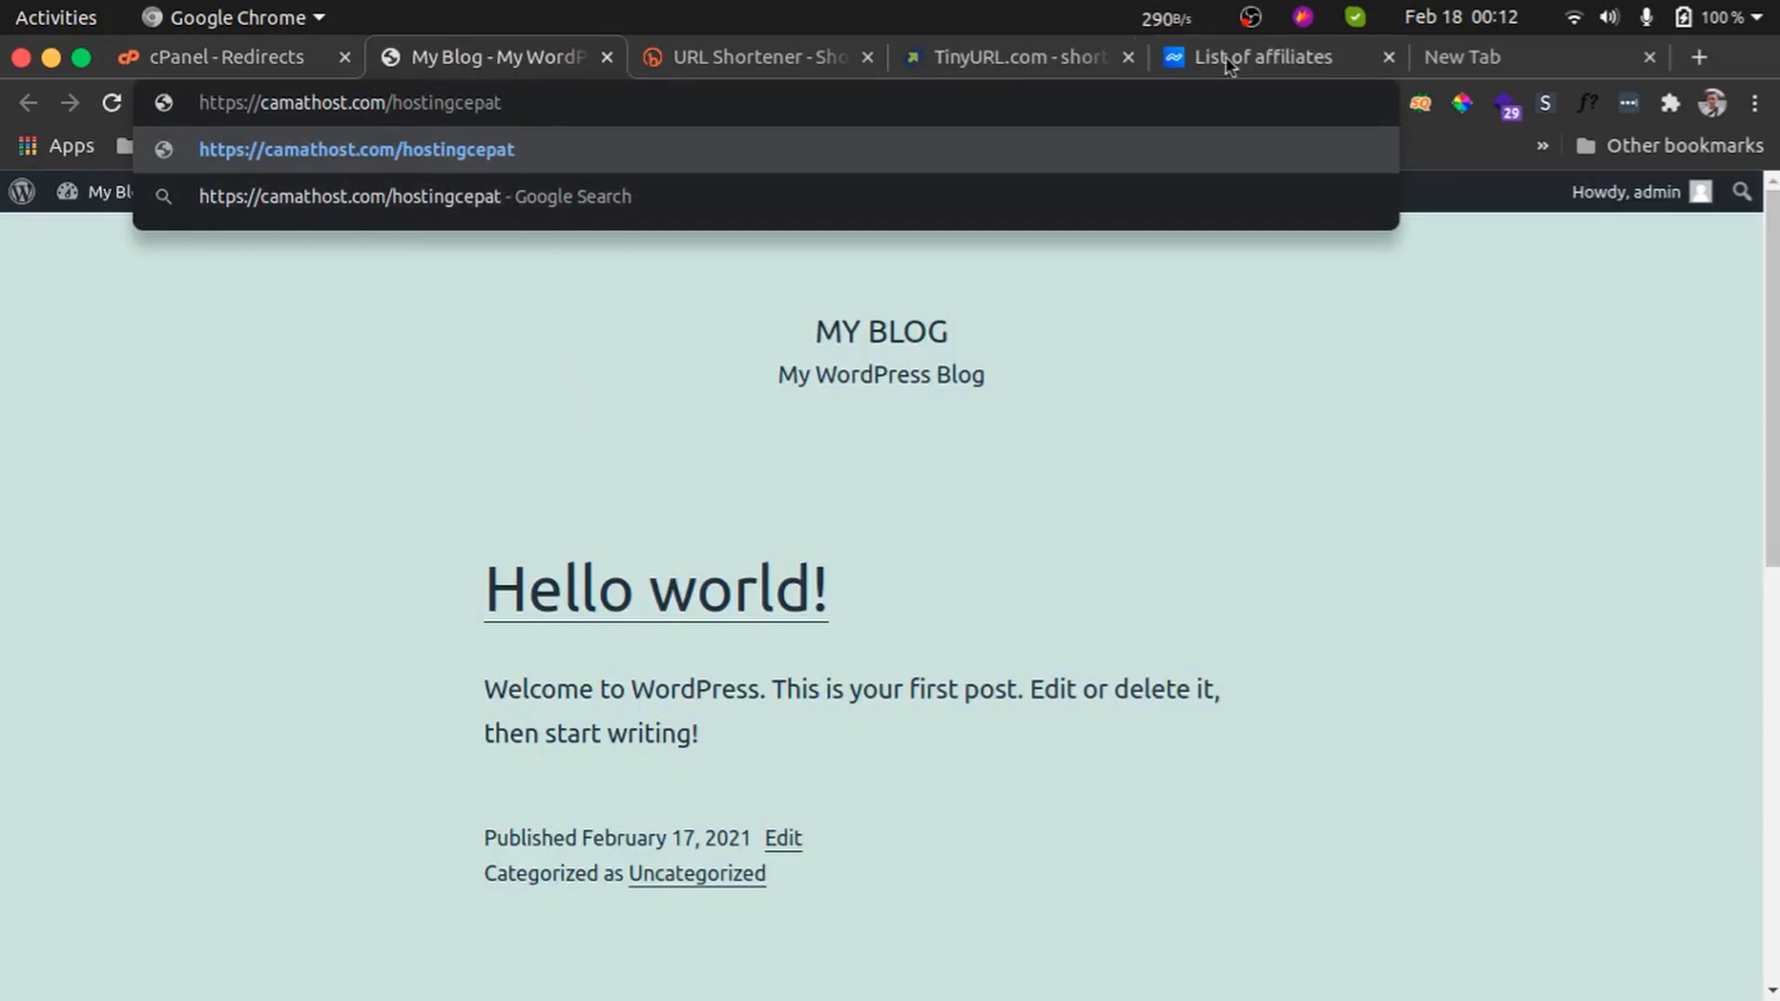
Copy the referral link from the new tab's address bar
{"action": "left_click", "coordinate": [1464, 59]}
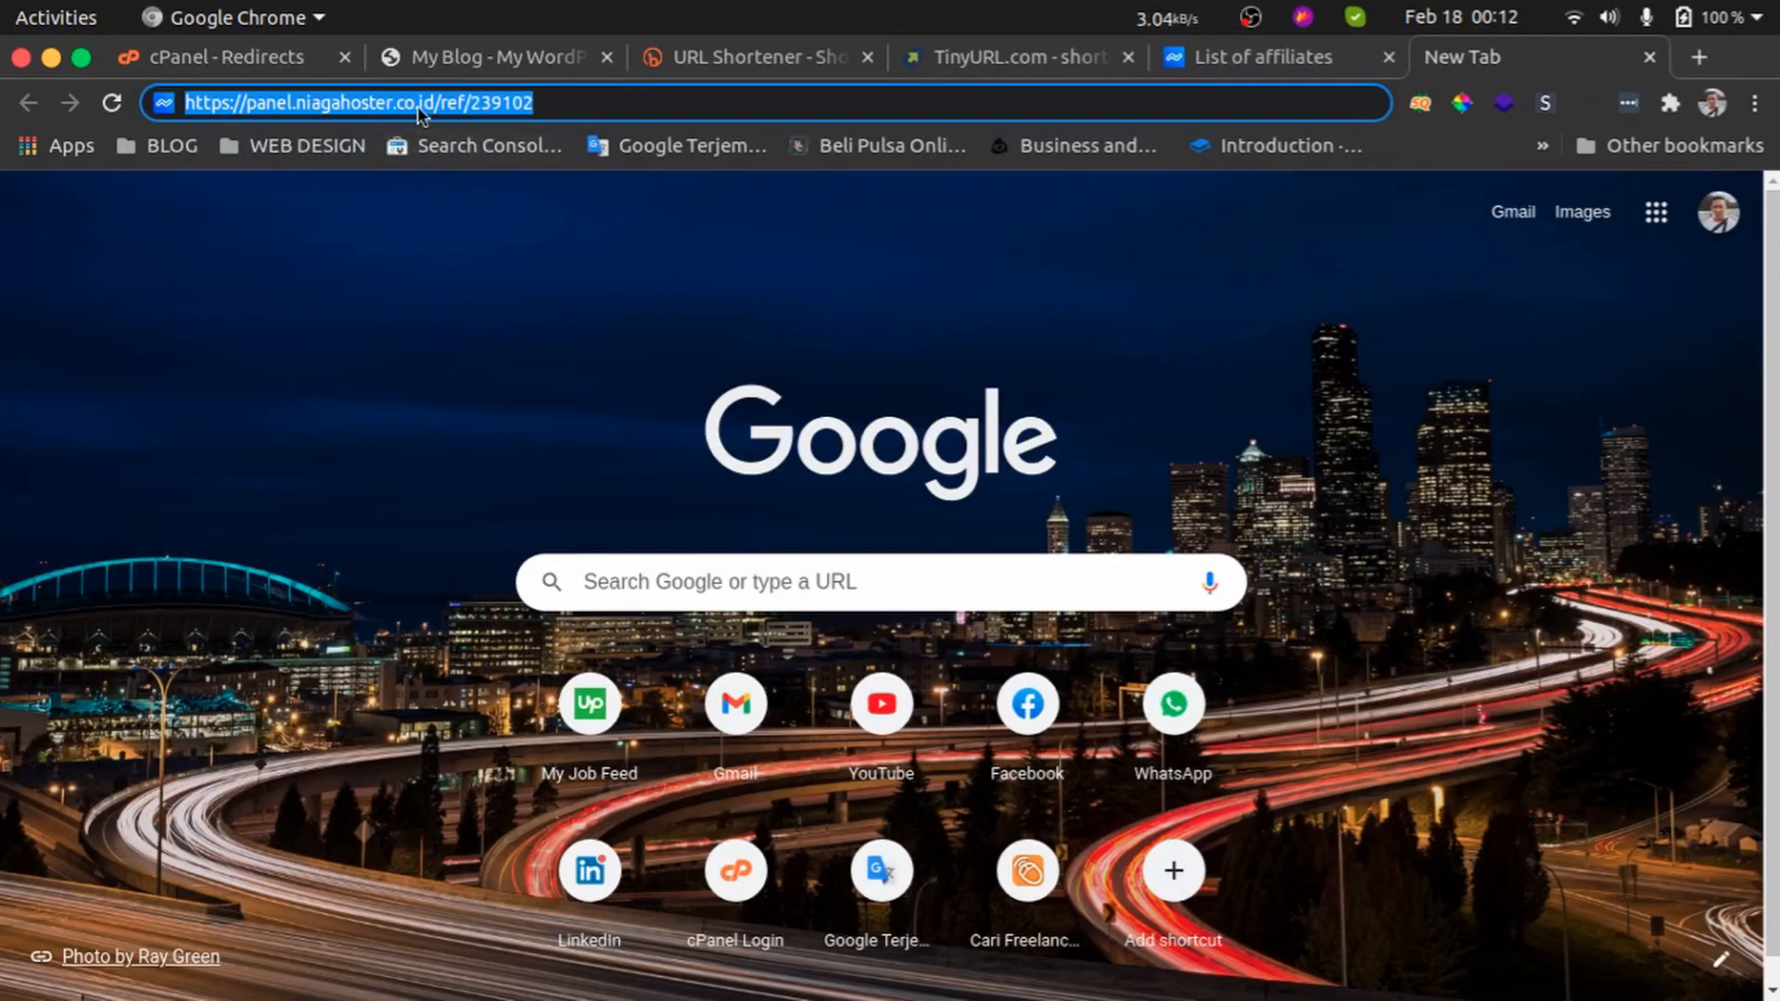
{"action": "right_click", "coordinate": [419, 112]}
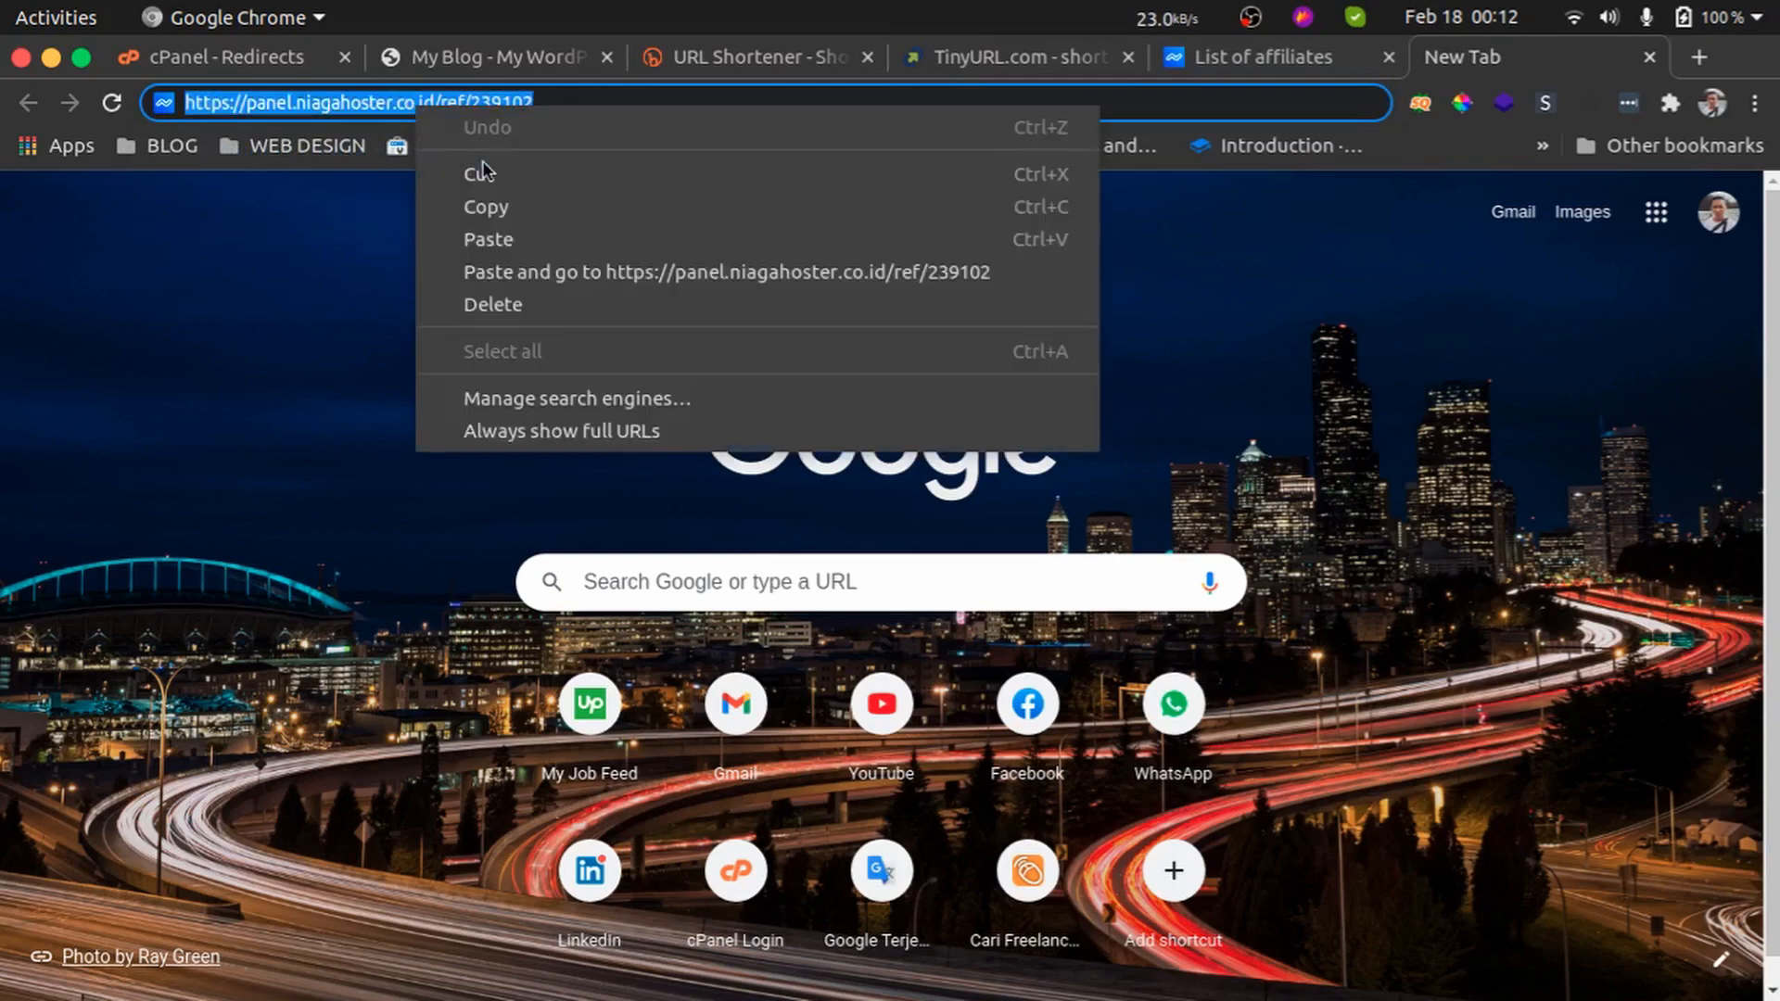
{"action": "left_click", "coordinate": [529, 213]}
Load camathost.com/hostingcepat in the blog tab to test the address
{"action": "left_click", "coordinate": [482, 59]}
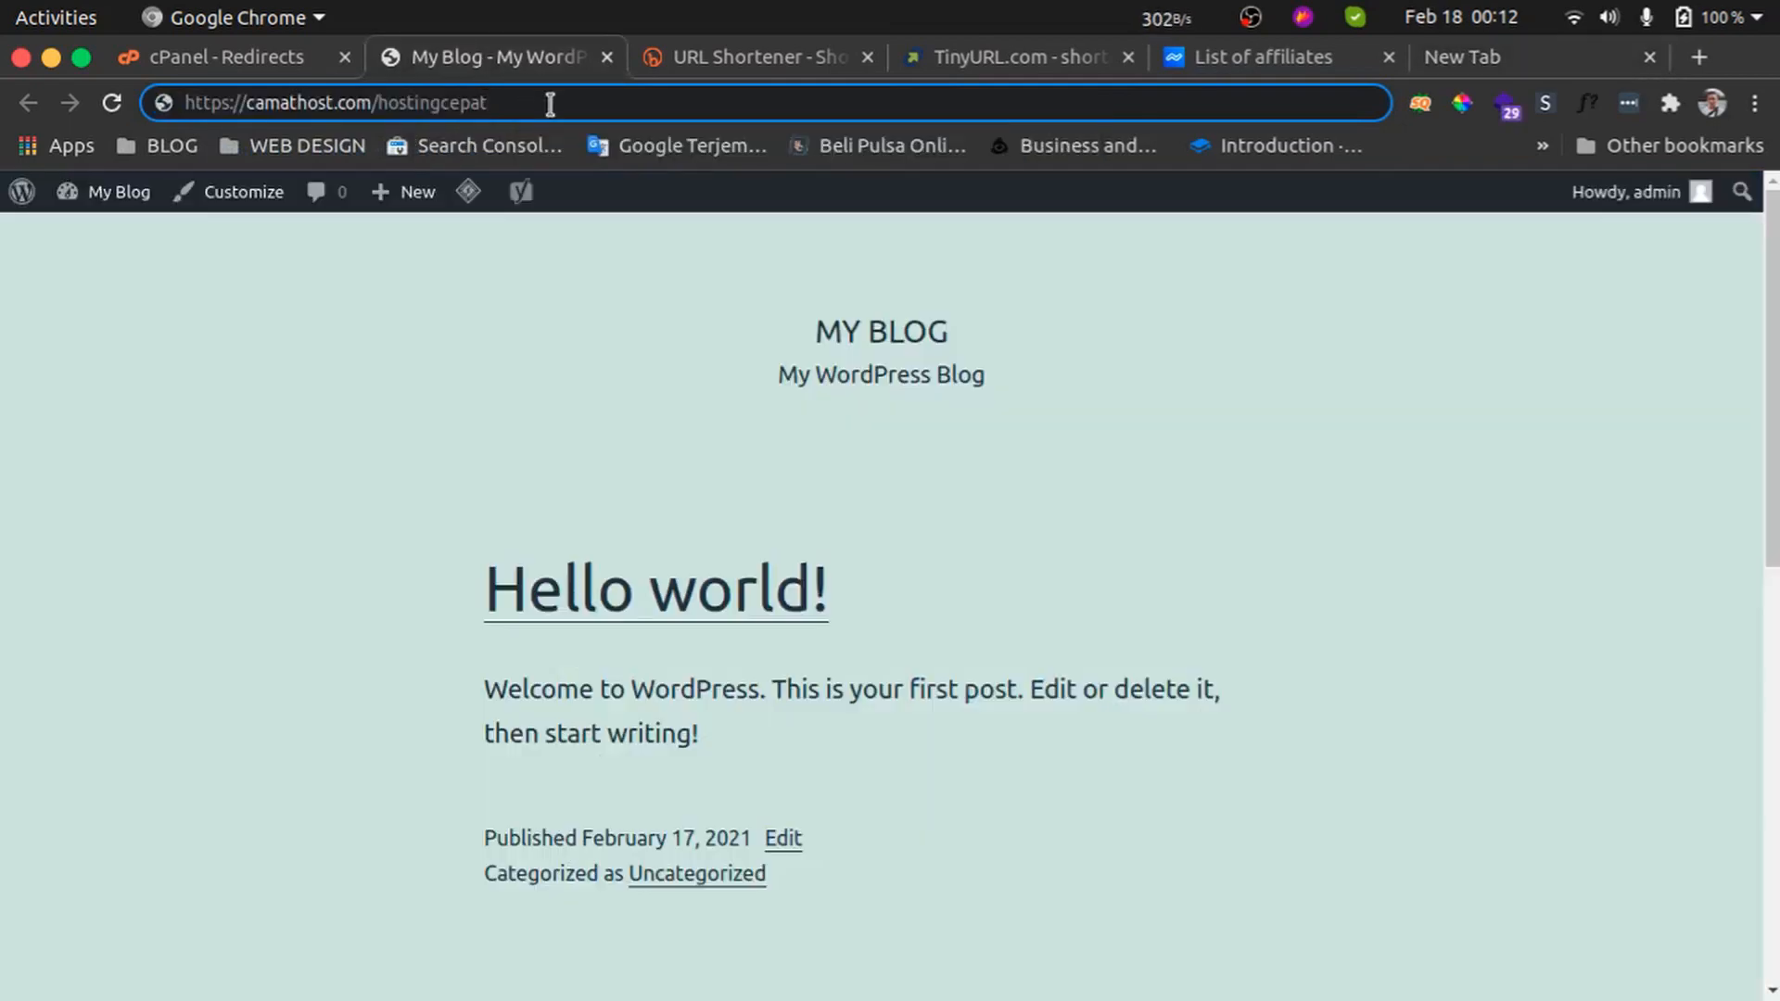
{"action": "key", "text": "Return"}
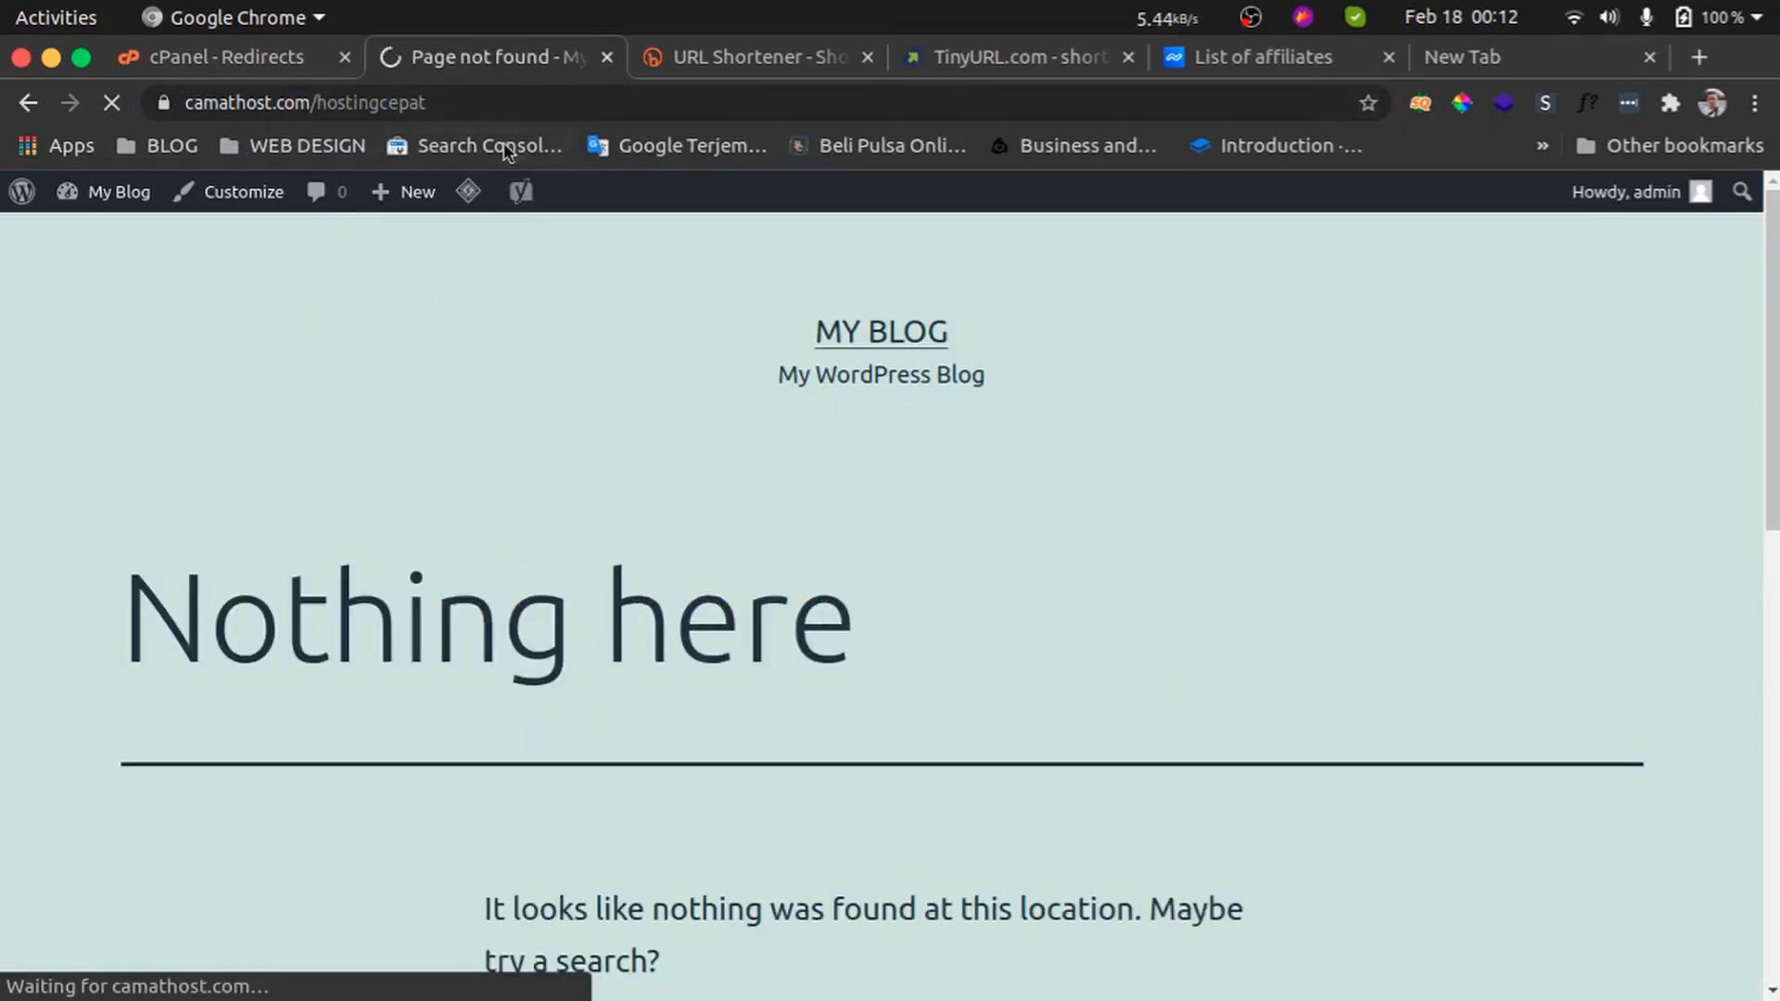
Paste the Niagahoster referral link into the Redirects to field in cPanel
{"action": "left_click", "coordinate": [254, 56]}
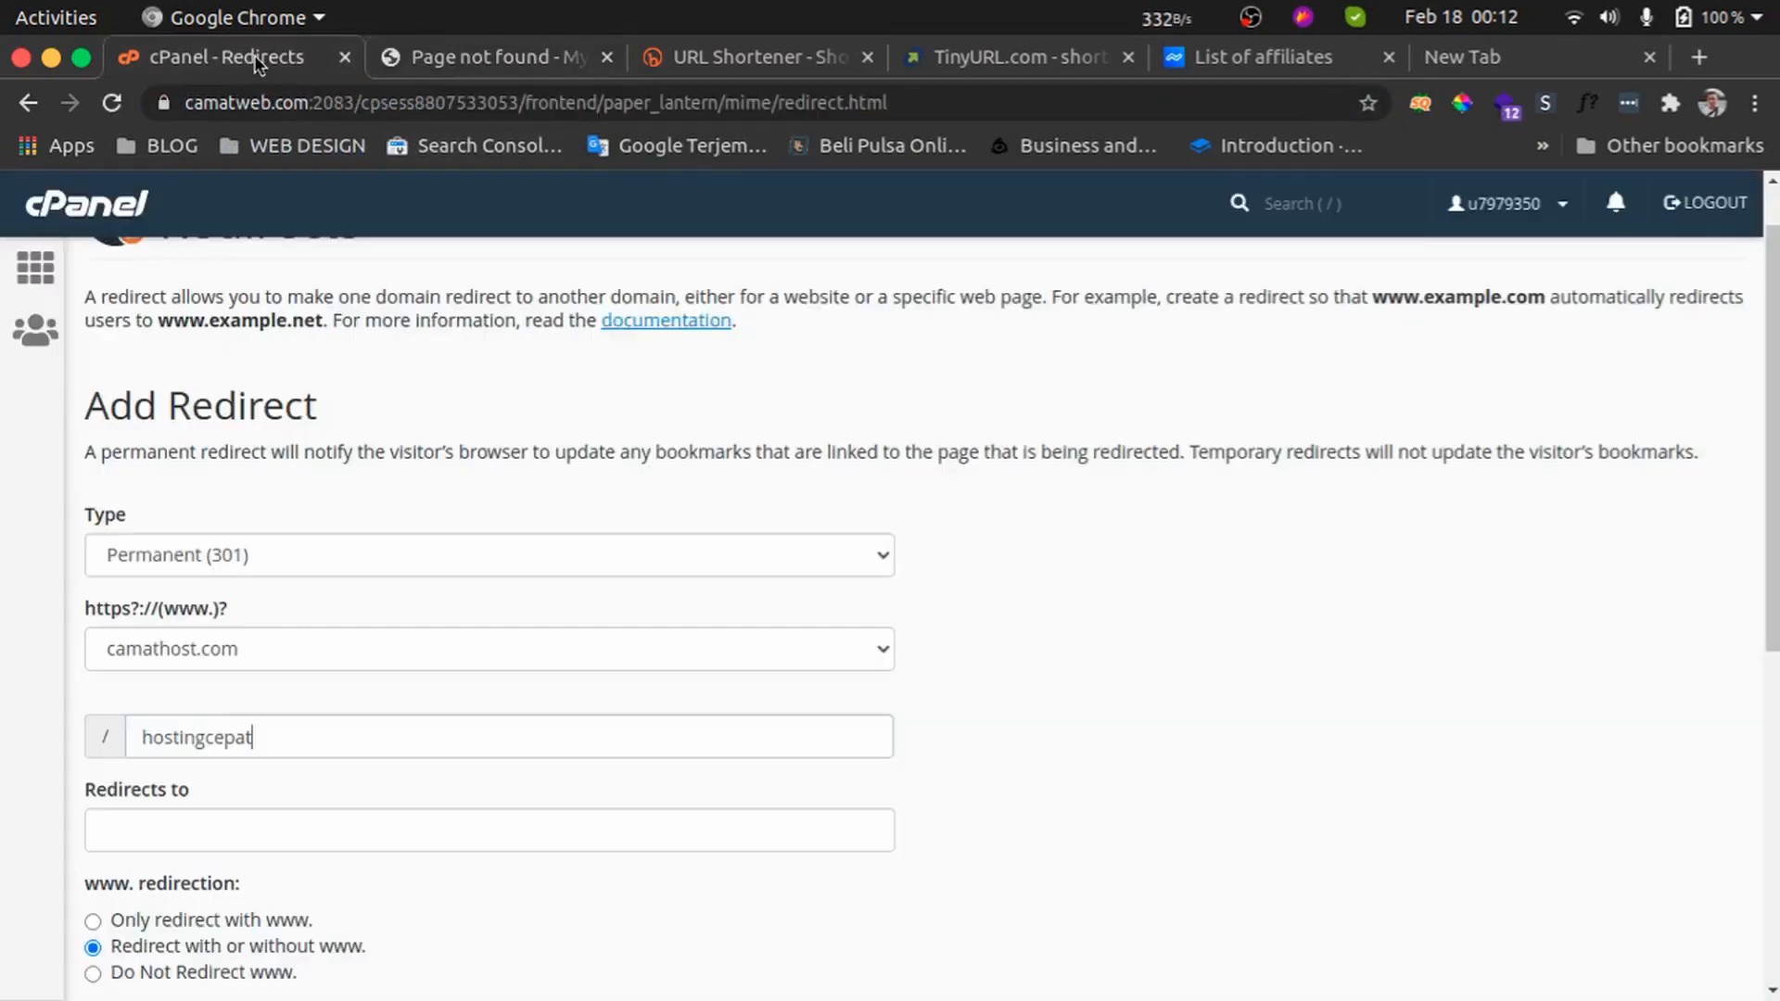
{"action": "left_click", "coordinate": [363, 828]}
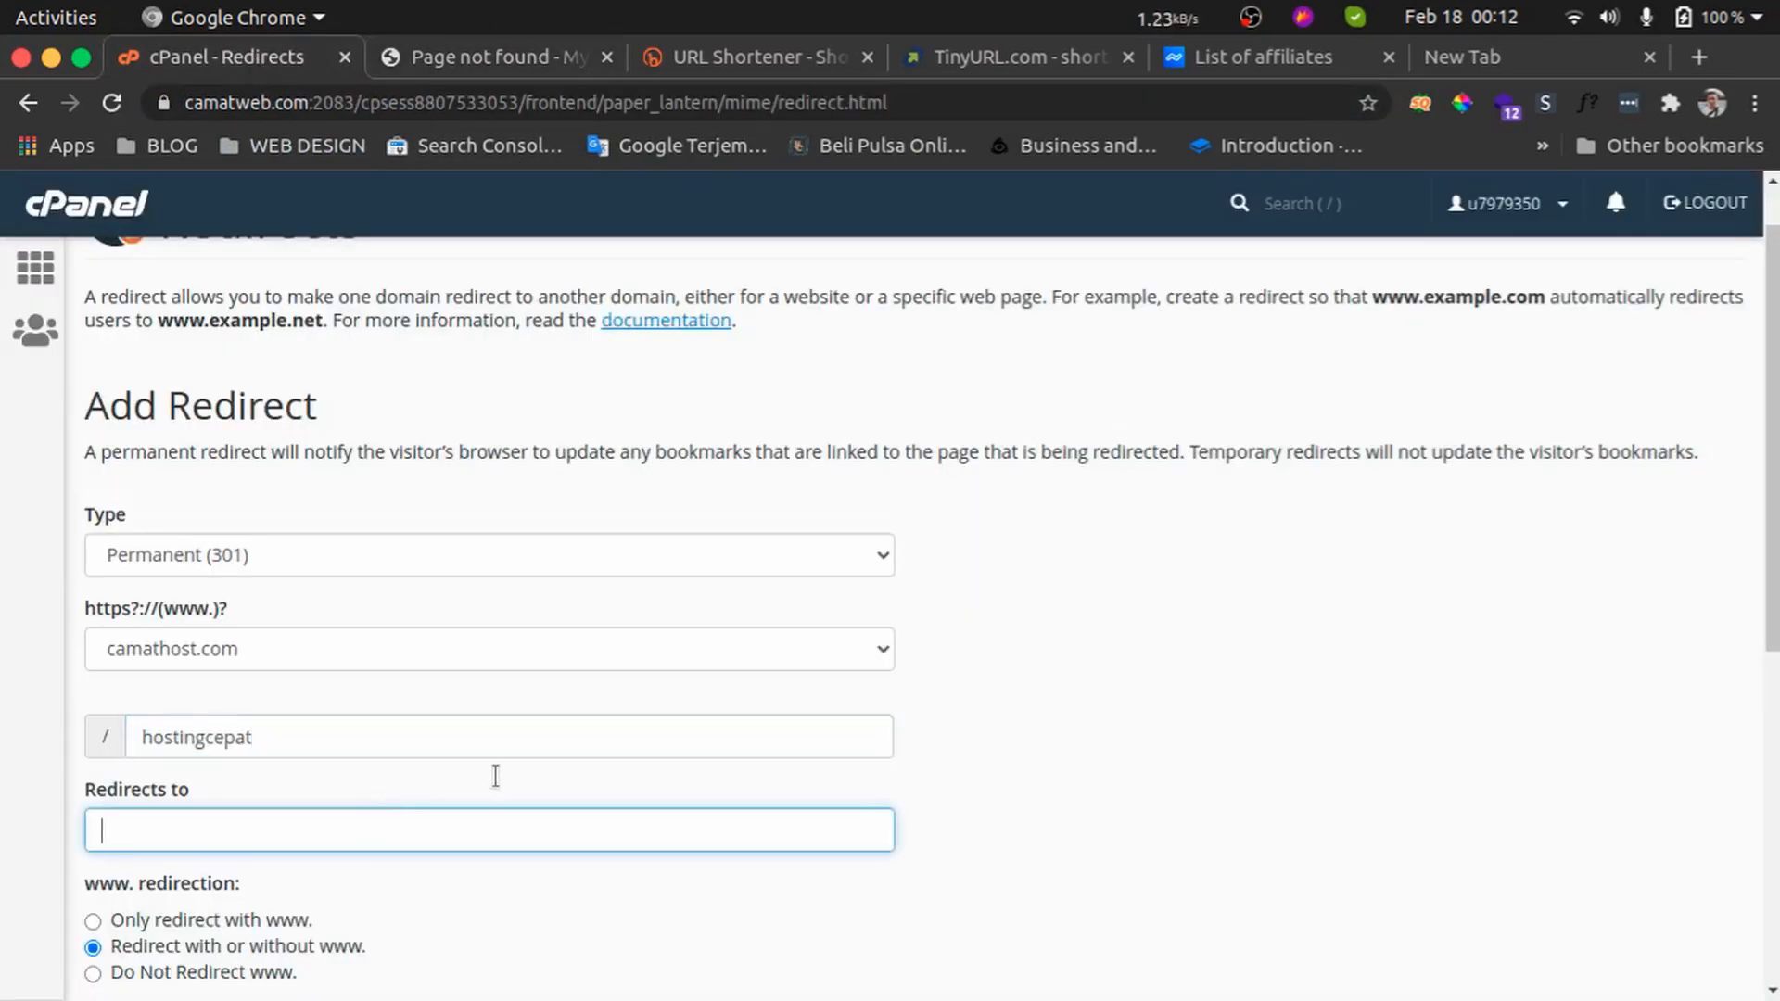
{"action": "left_click", "coordinate": [1504, 39]}
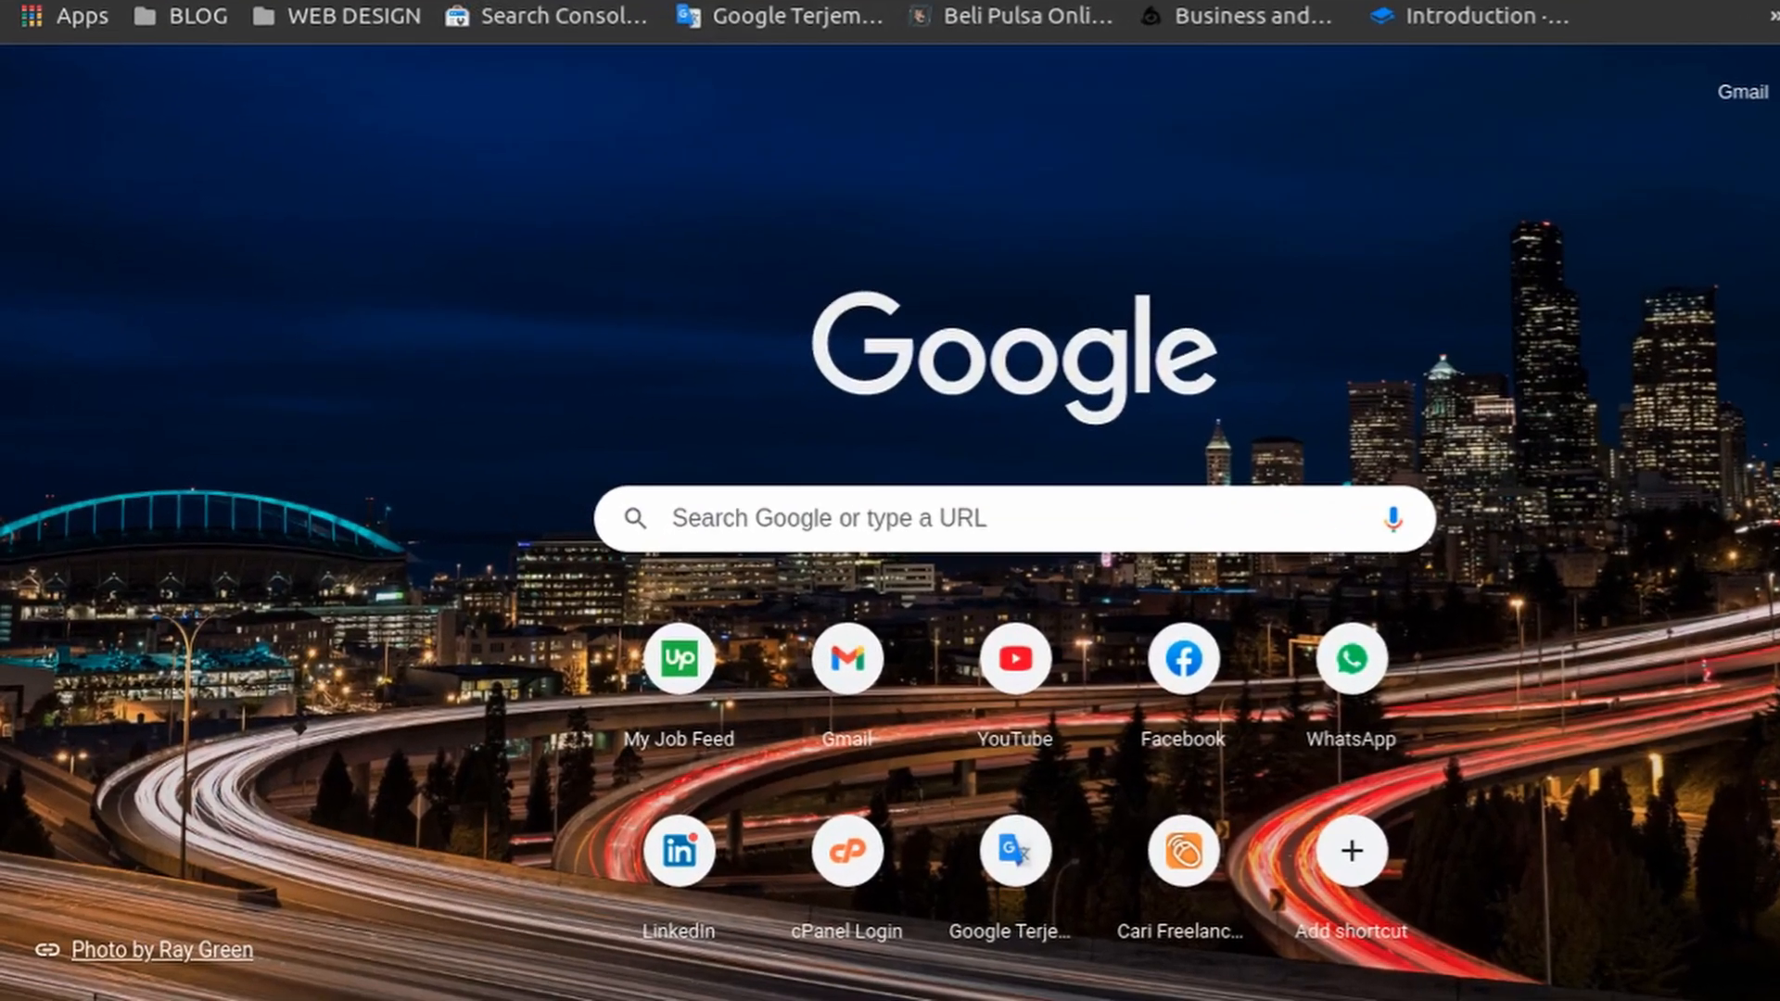
{"action": "left_click", "coordinate": [254, 57]}
{"action": "key", "text": "ctrl+v"}
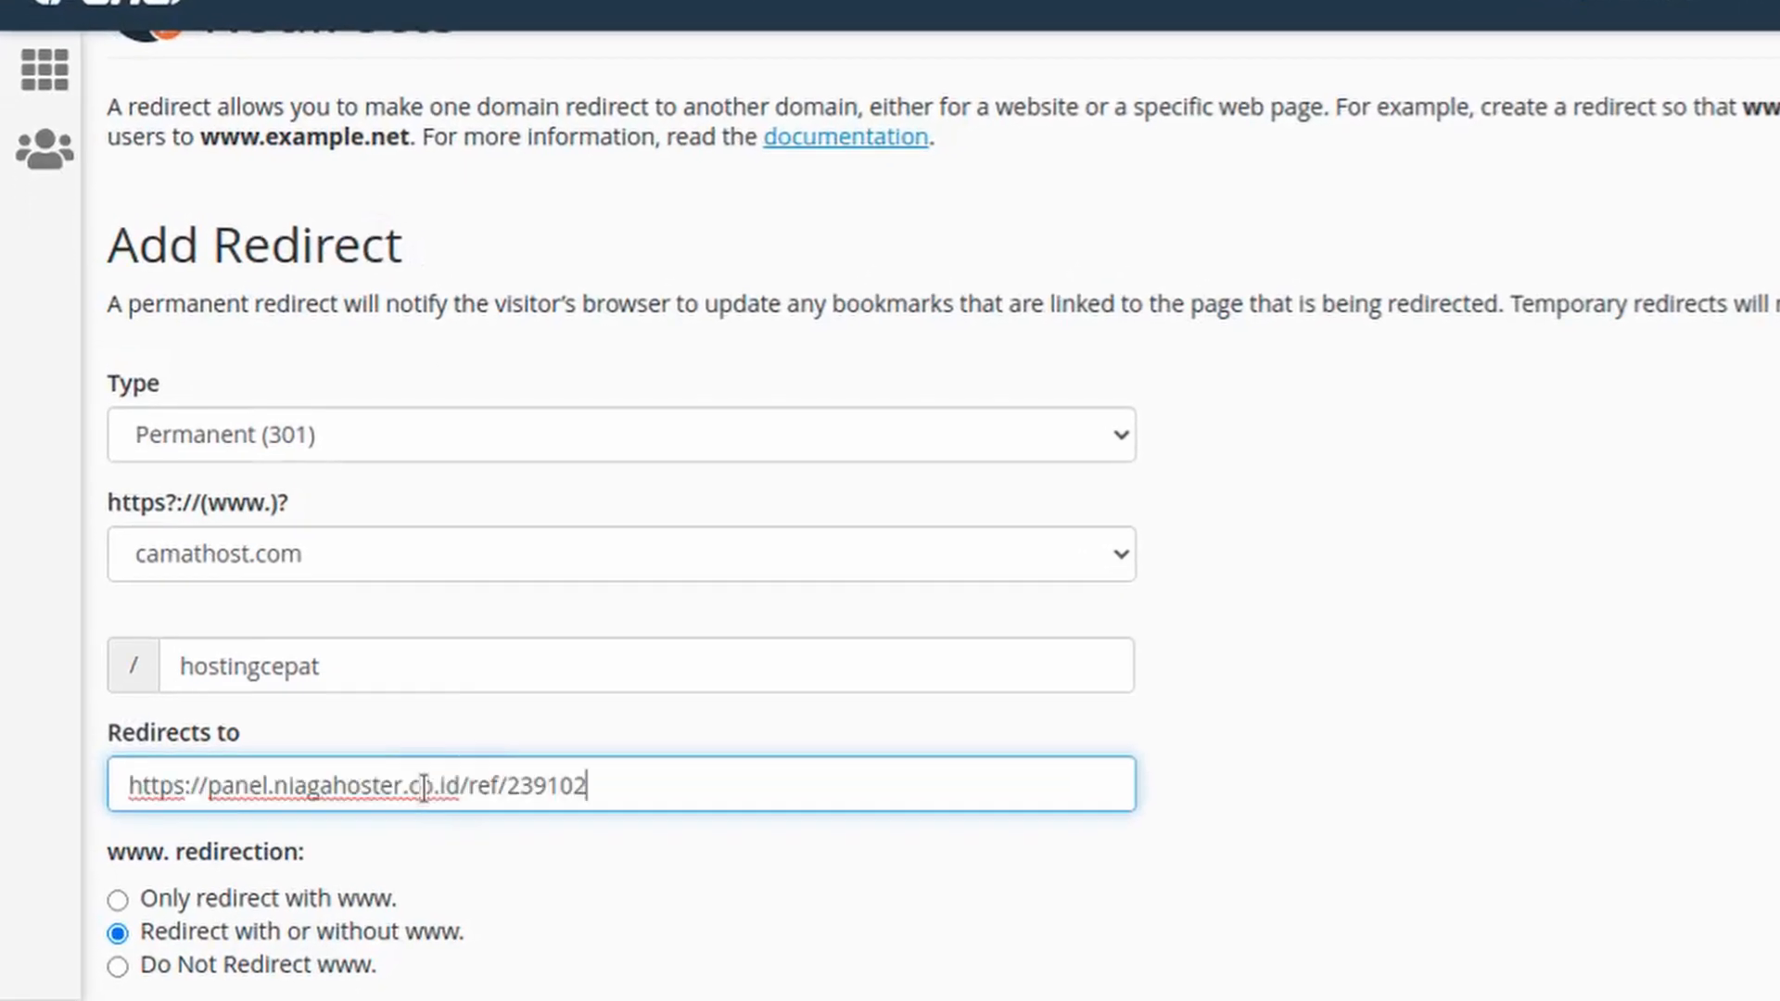
{"action": "left_click", "coordinate": [1174, 732]}
{"action": "scroll", "coordinate": [1174, 732], "scroll_direction": "down", "scroll_amount": 3}
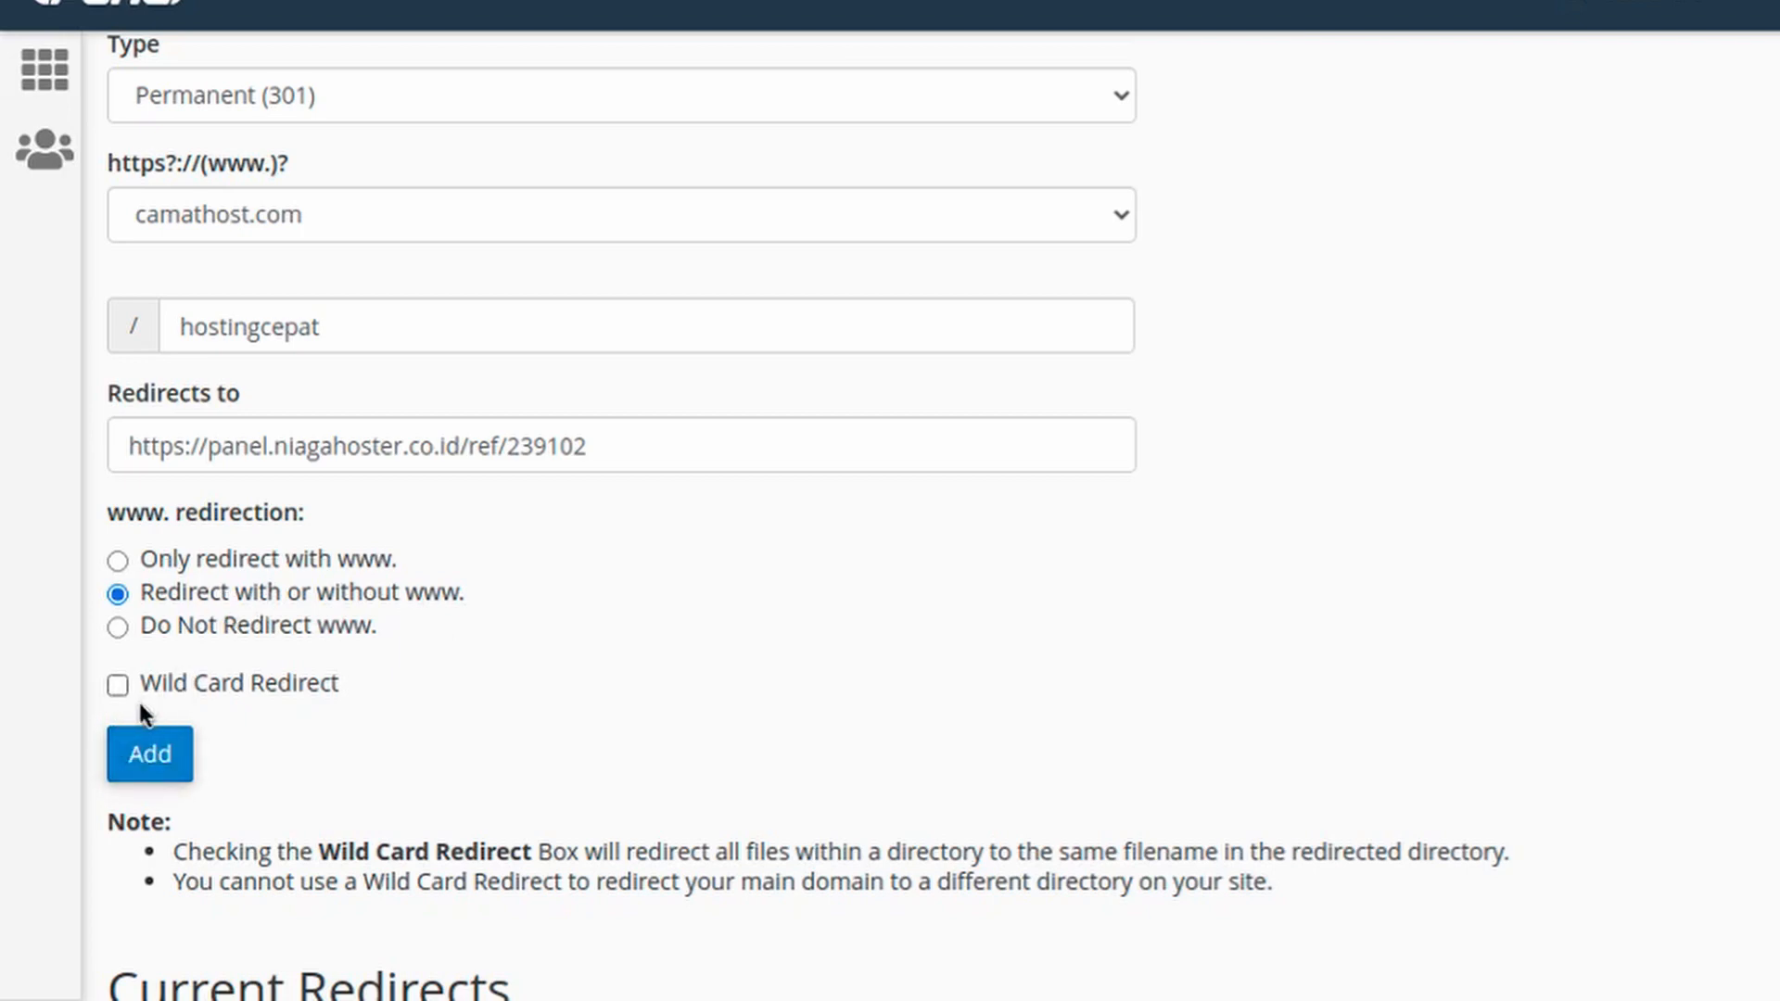
{"action": "left_click", "coordinate": [160, 756]}
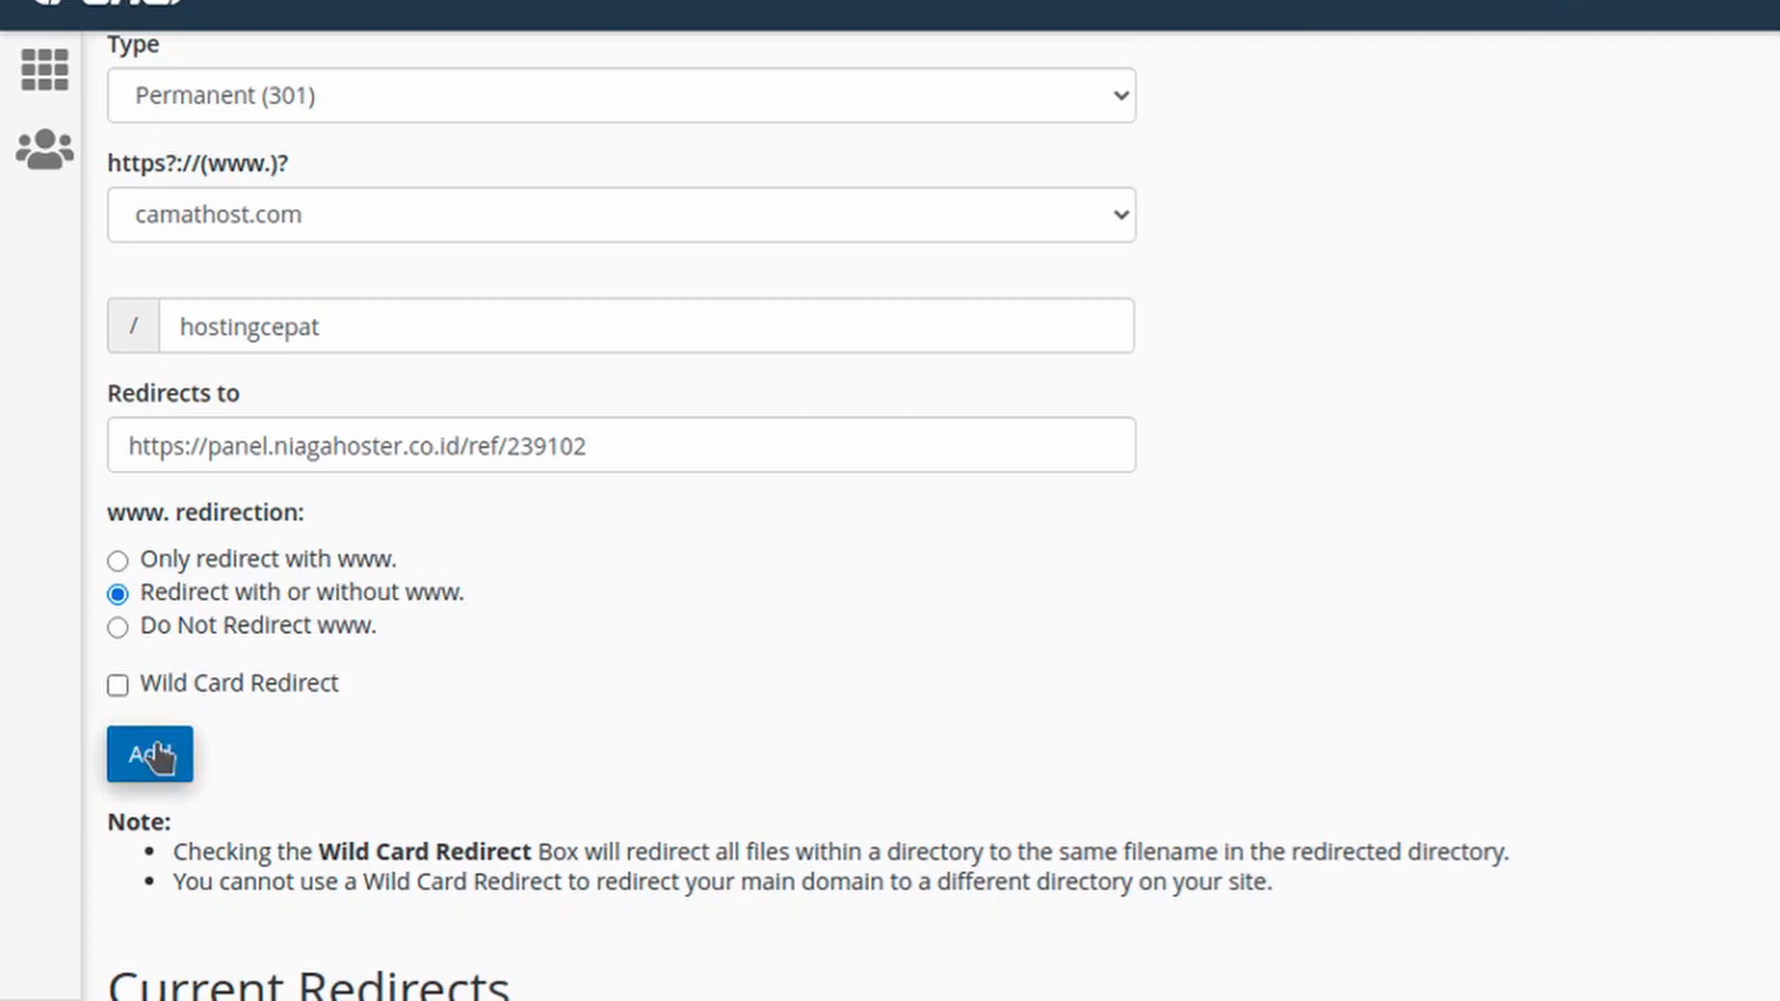
{"action": "scroll", "coordinate": [436, 737], "scroll_direction": "down", "scroll_amount": 2}
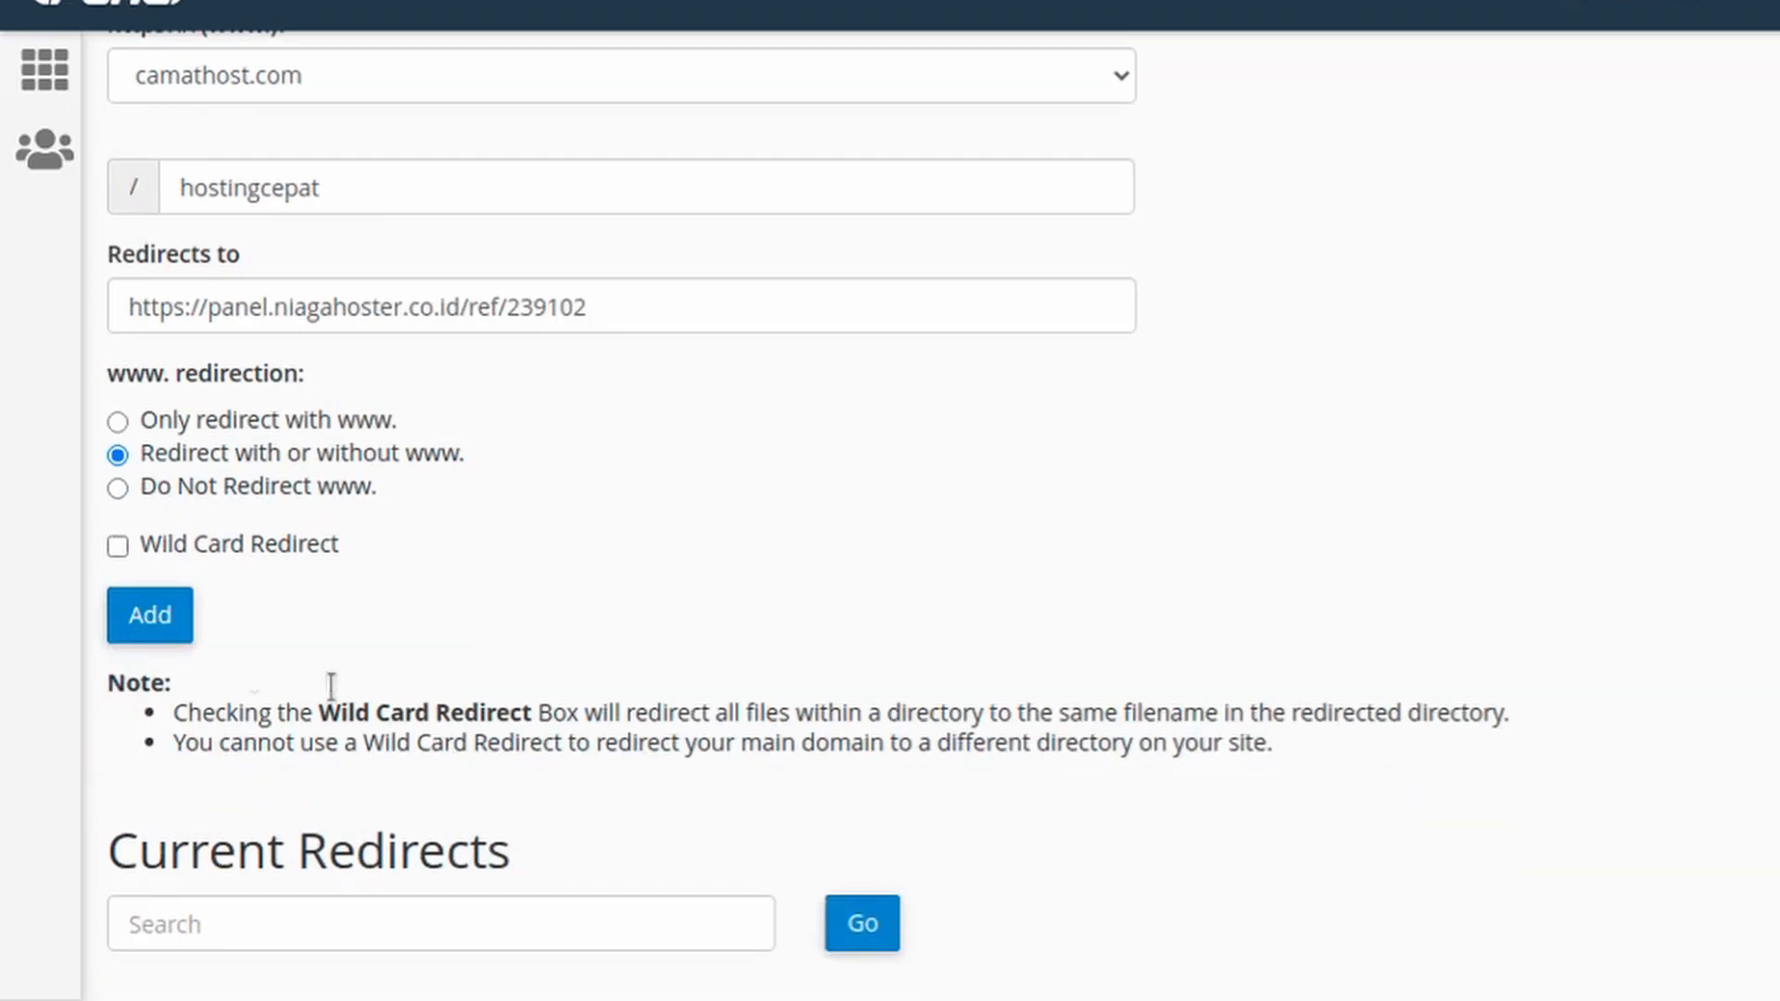
{"action": "left_click", "coordinate": [148, 617]}
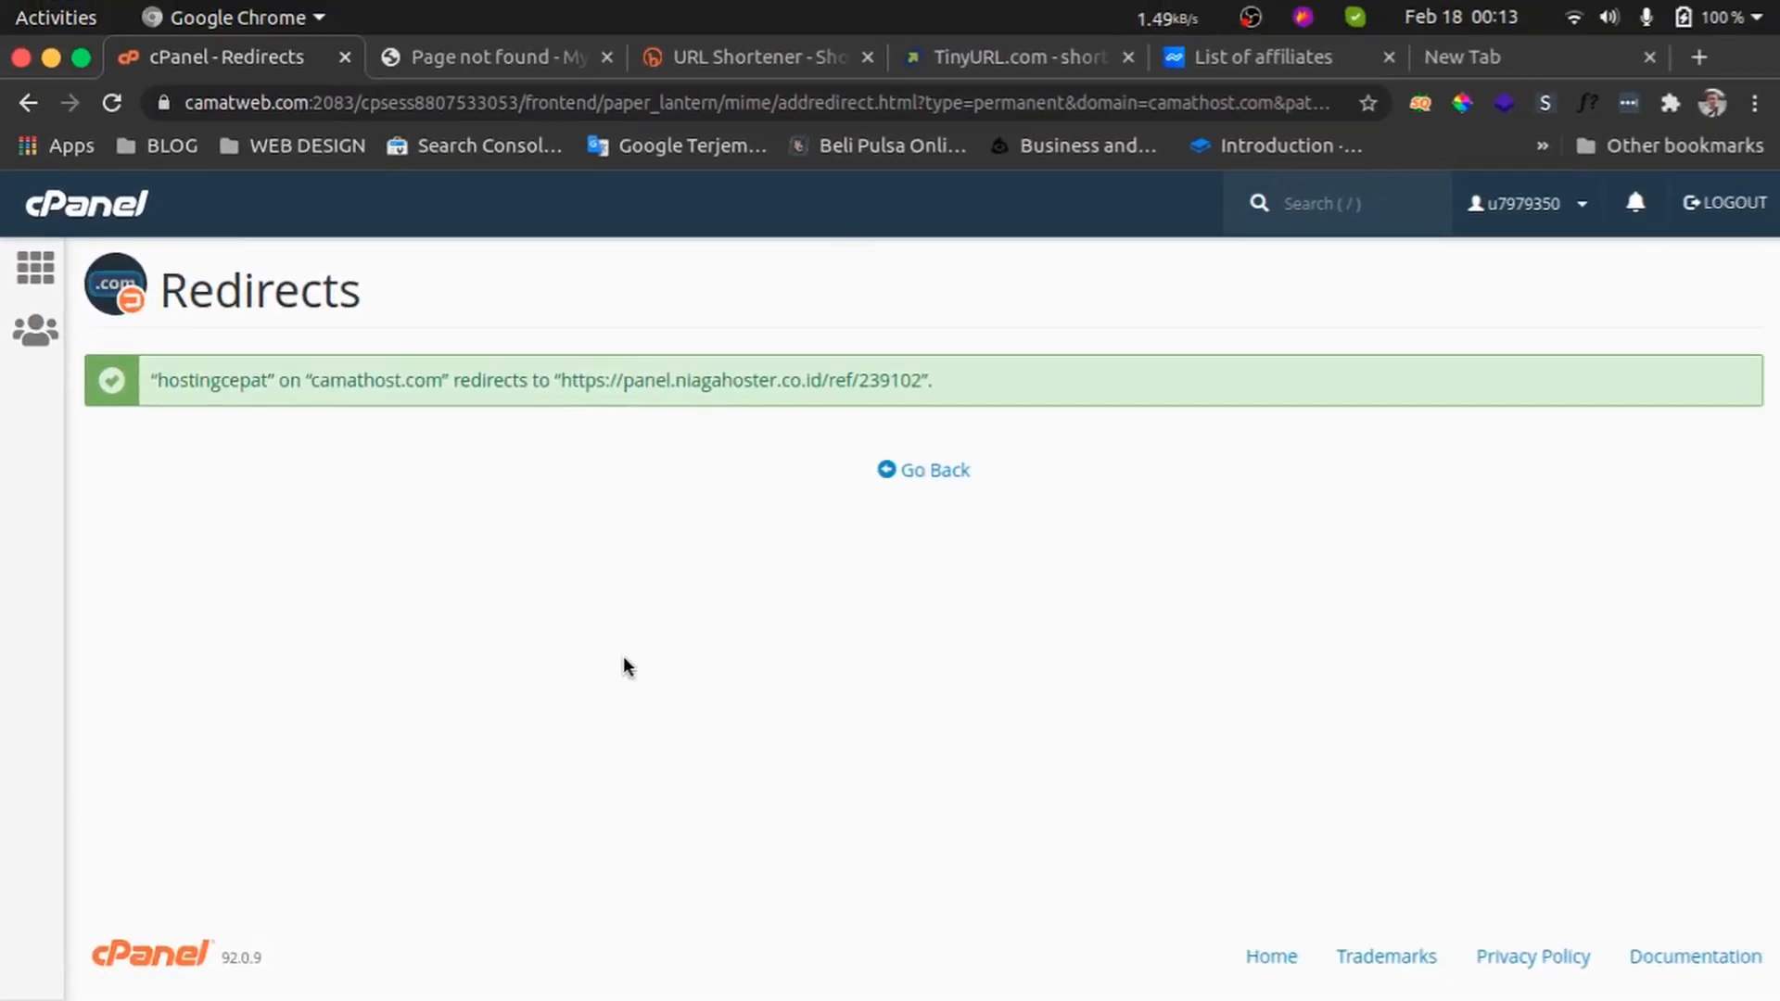
Go back to the Redirects page and review the new entry under Current Redirects
{"action": "left_click", "coordinate": [950, 481]}
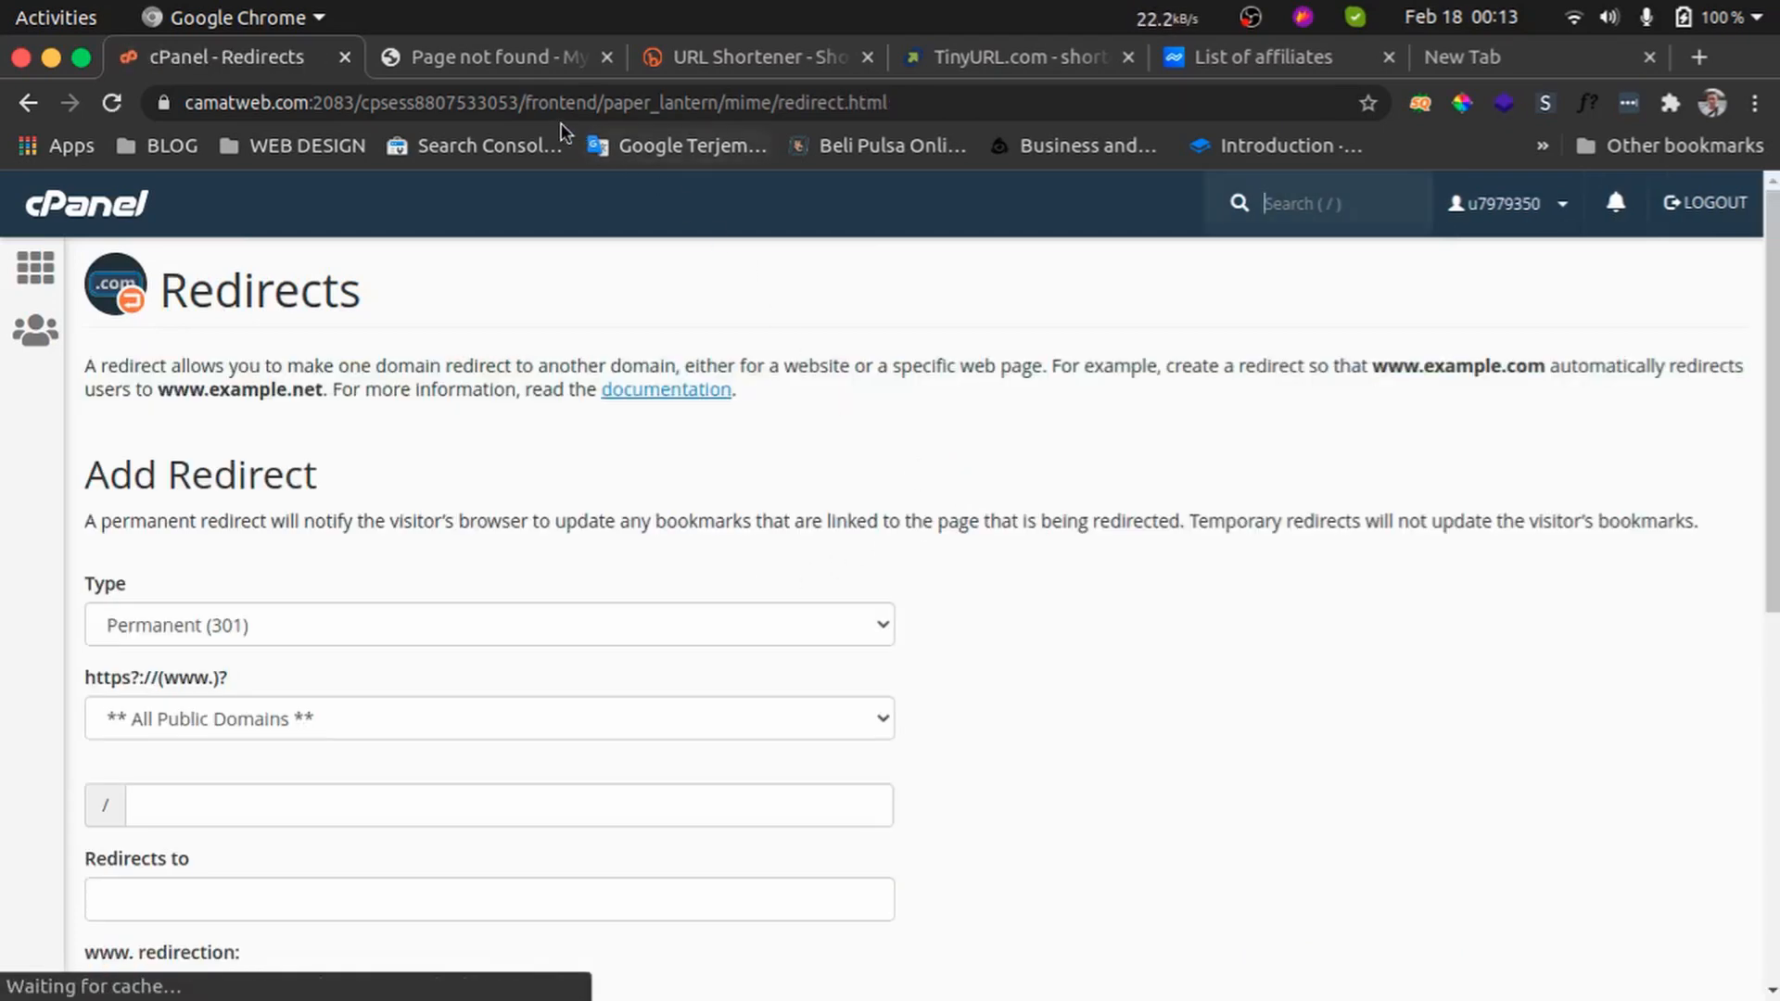
{"action": "scroll", "coordinate": [469, 549], "scroll_direction": "down", "scroll_amount": 6}
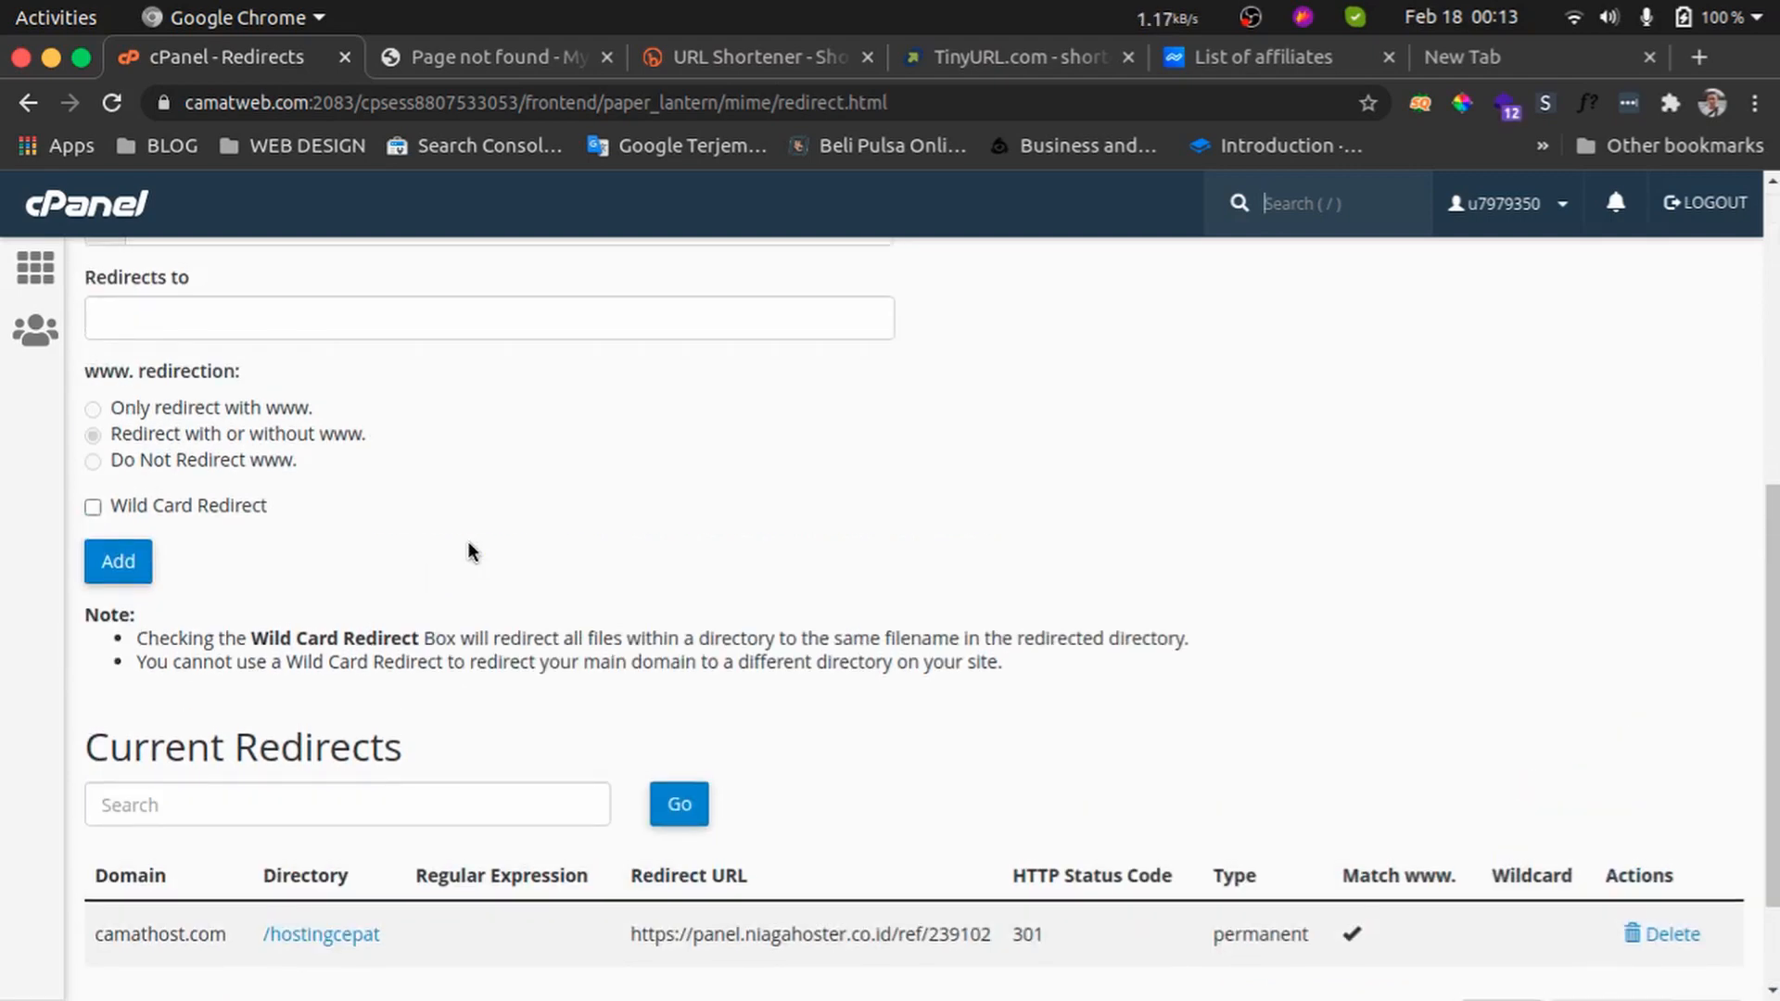
{"action": "left_click", "coordinate": [428, 56]}
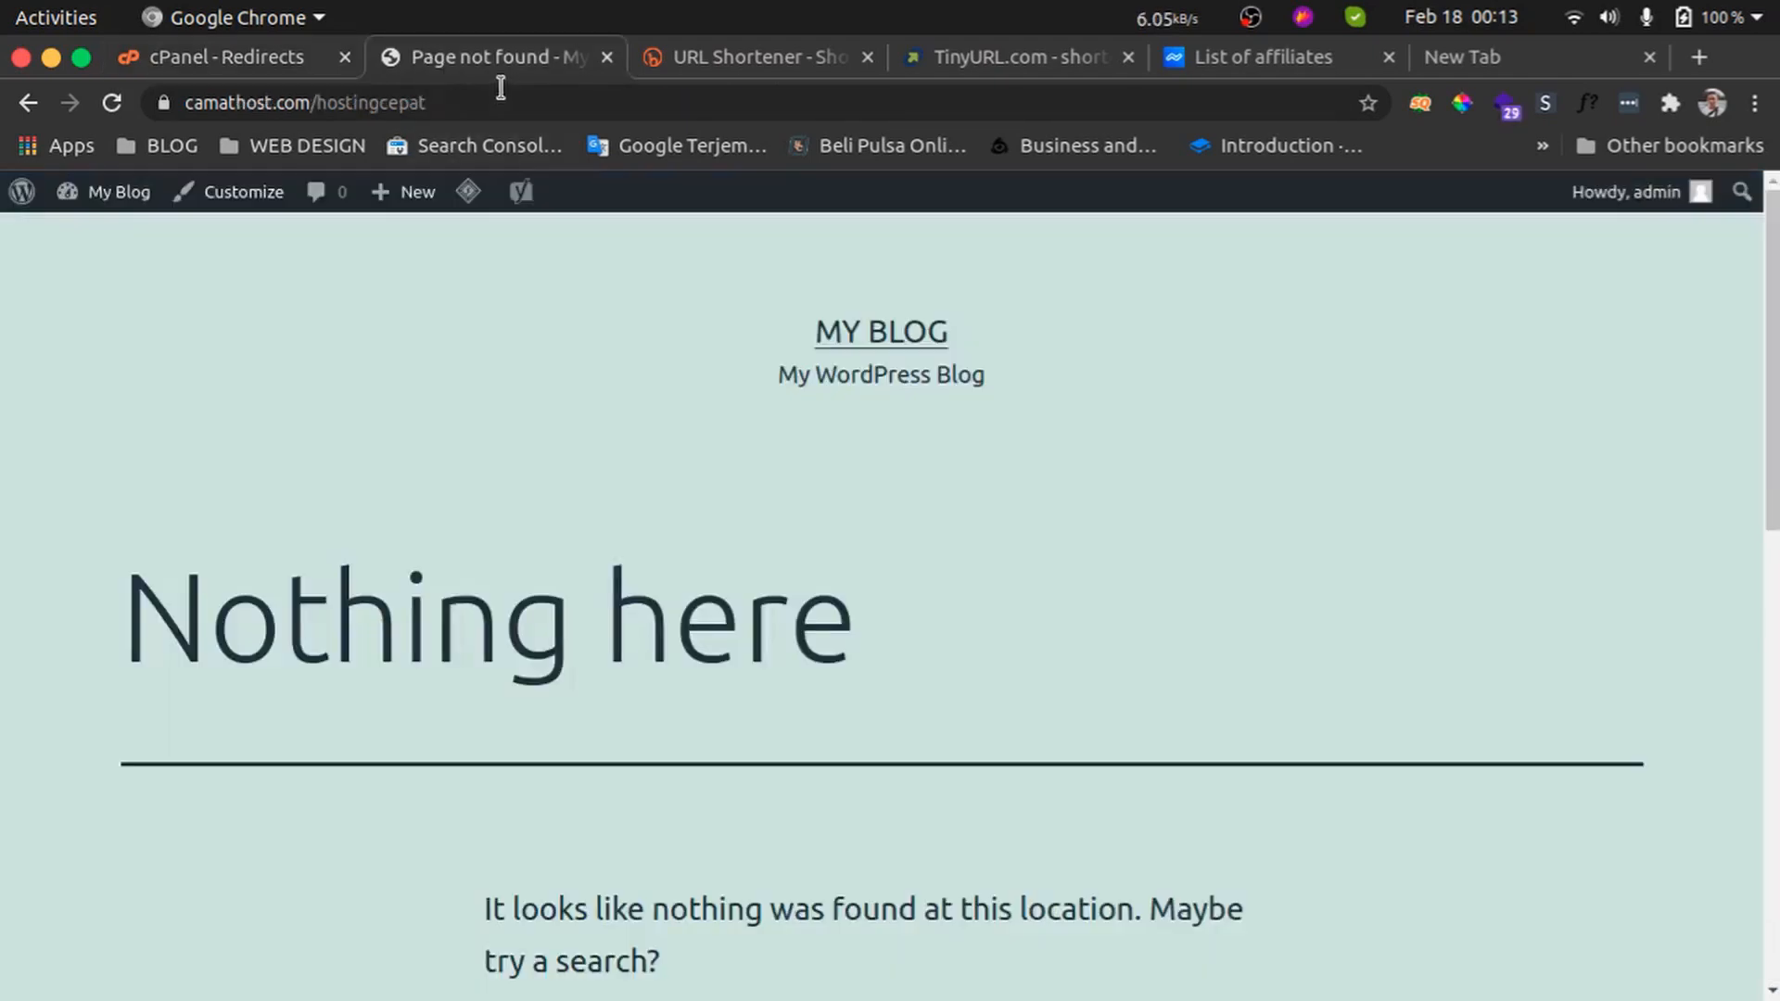
Open the /hostingcepat link from the Current Redirects list to test where it leads
{"action": "left_click", "coordinate": [500, 100]}
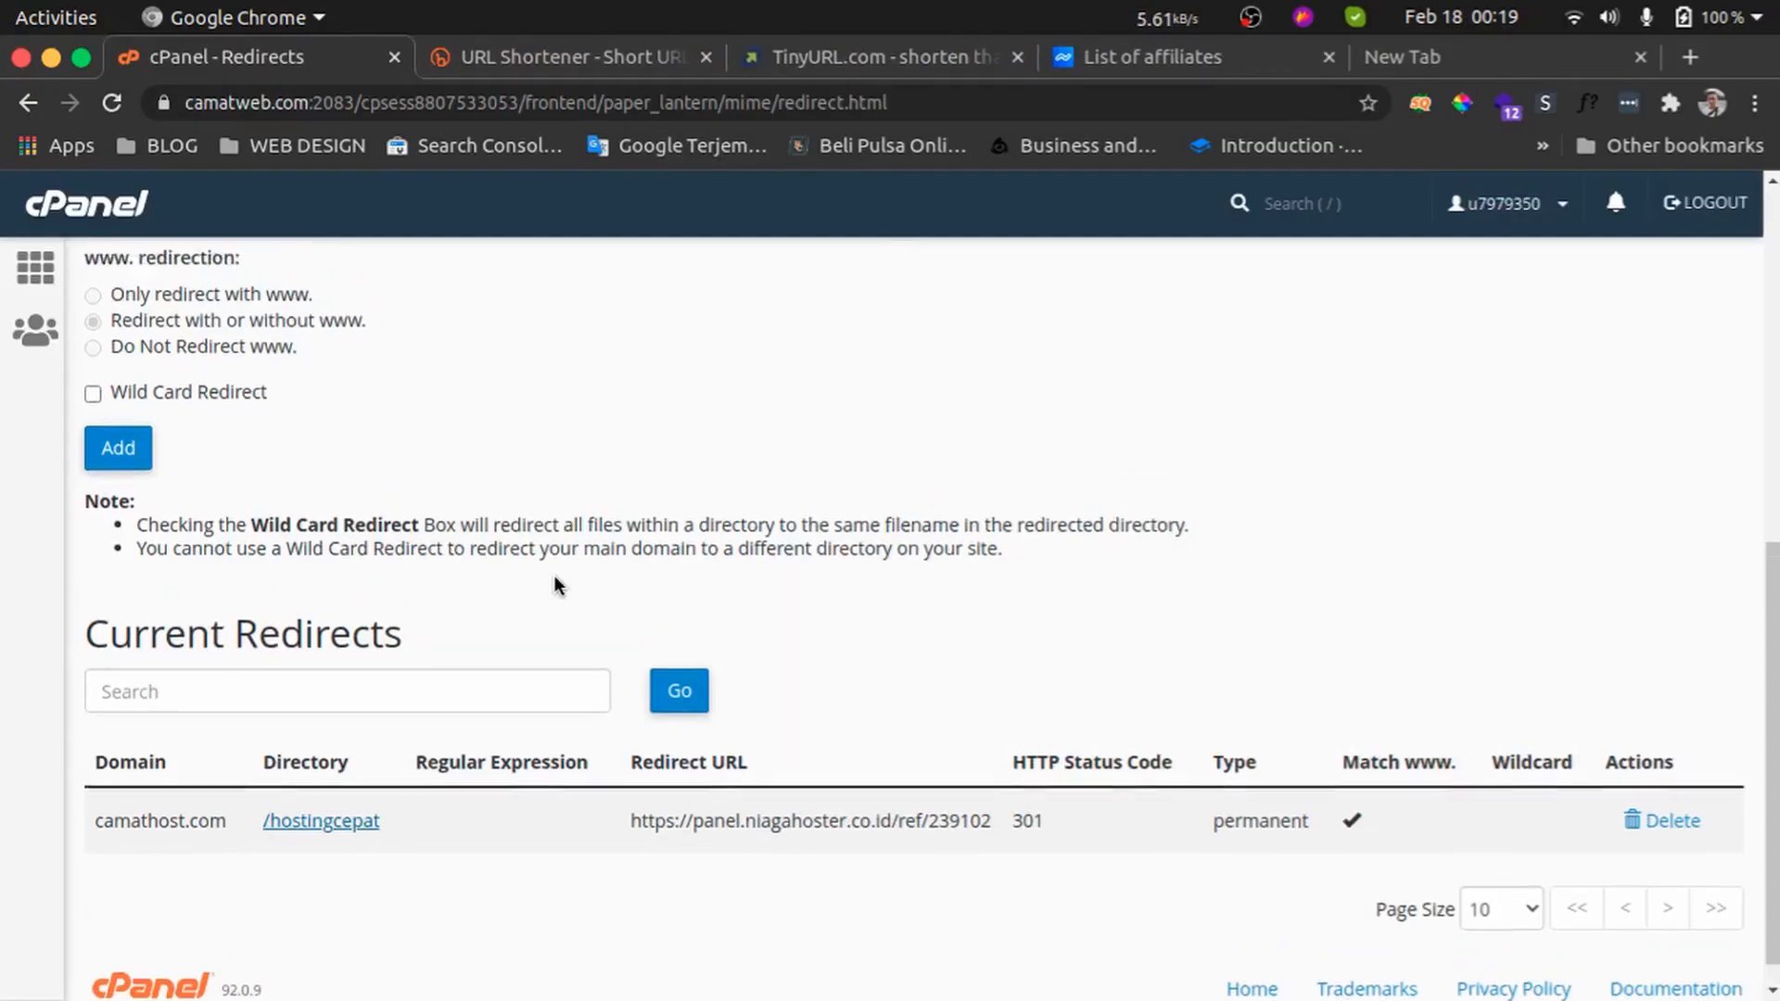
{"action": "scroll", "coordinate": [554, 575], "scroll_direction": "up", "scroll_amount": 6}
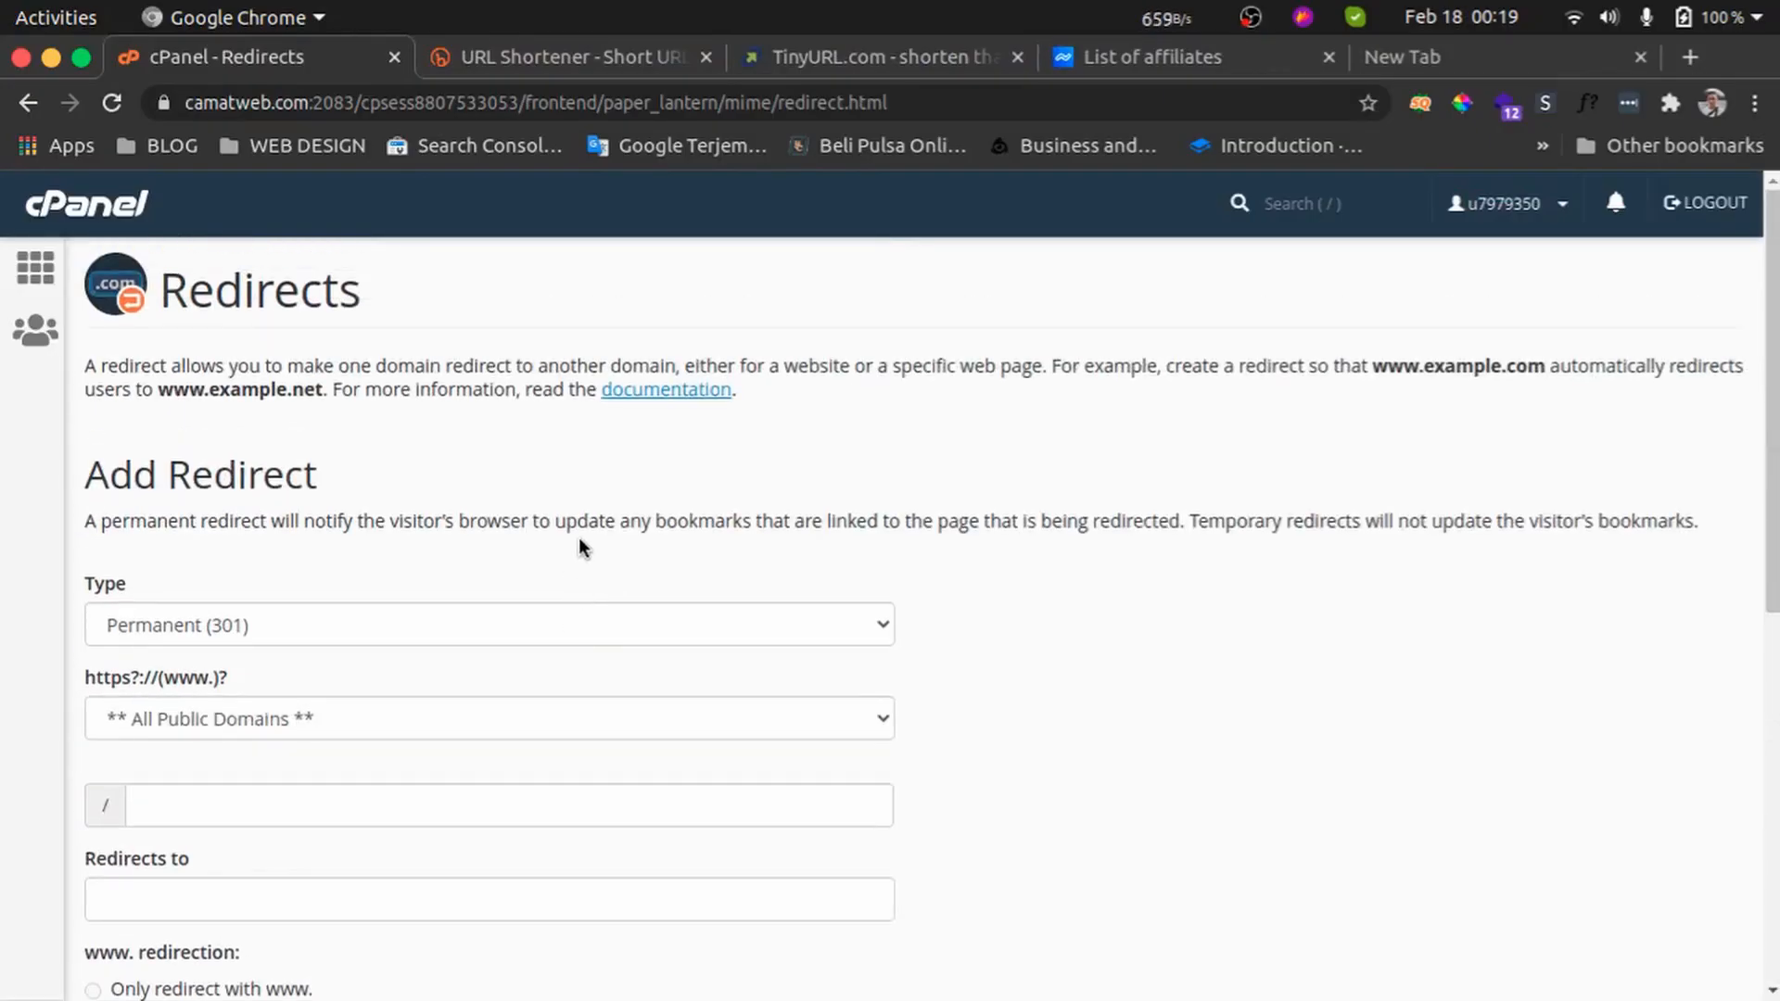
{"action": "scroll", "coordinate": [577, 501], "scroll_direction": "down", "scroll_amount": 7}
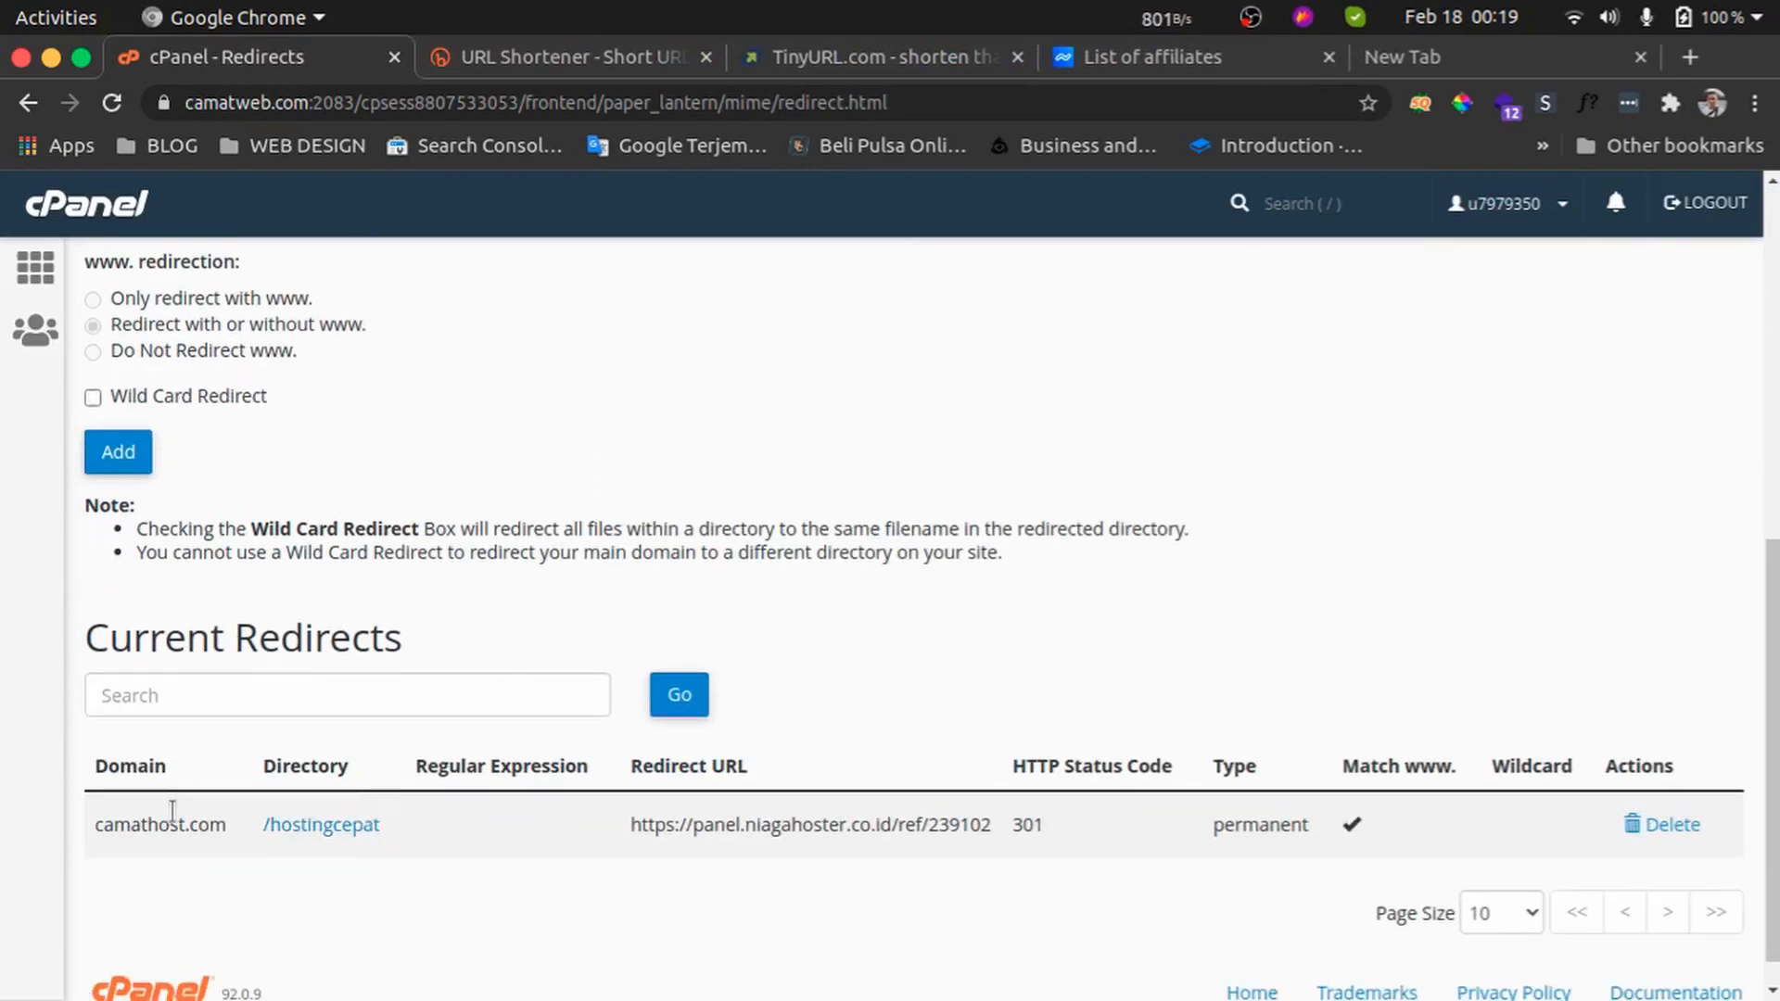
{"action": "left_click", "coordinate": [319, 826]}
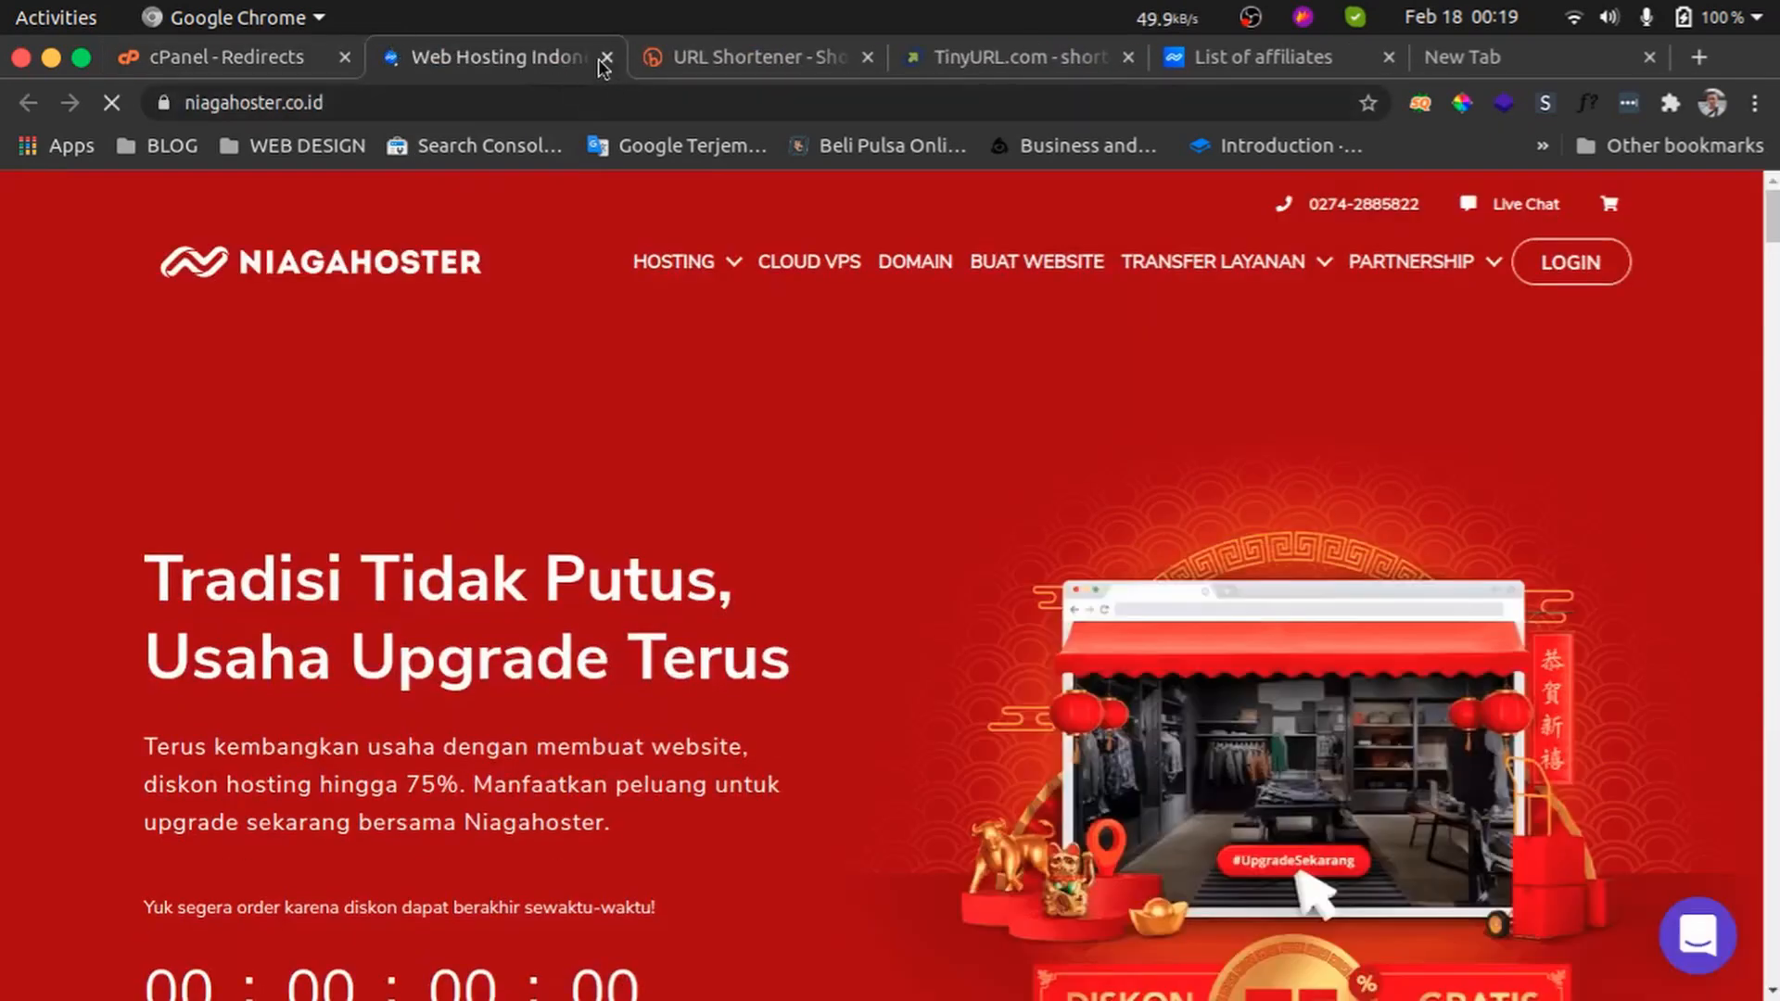
{"action": "left_click", "coordinate": [270, 58]}
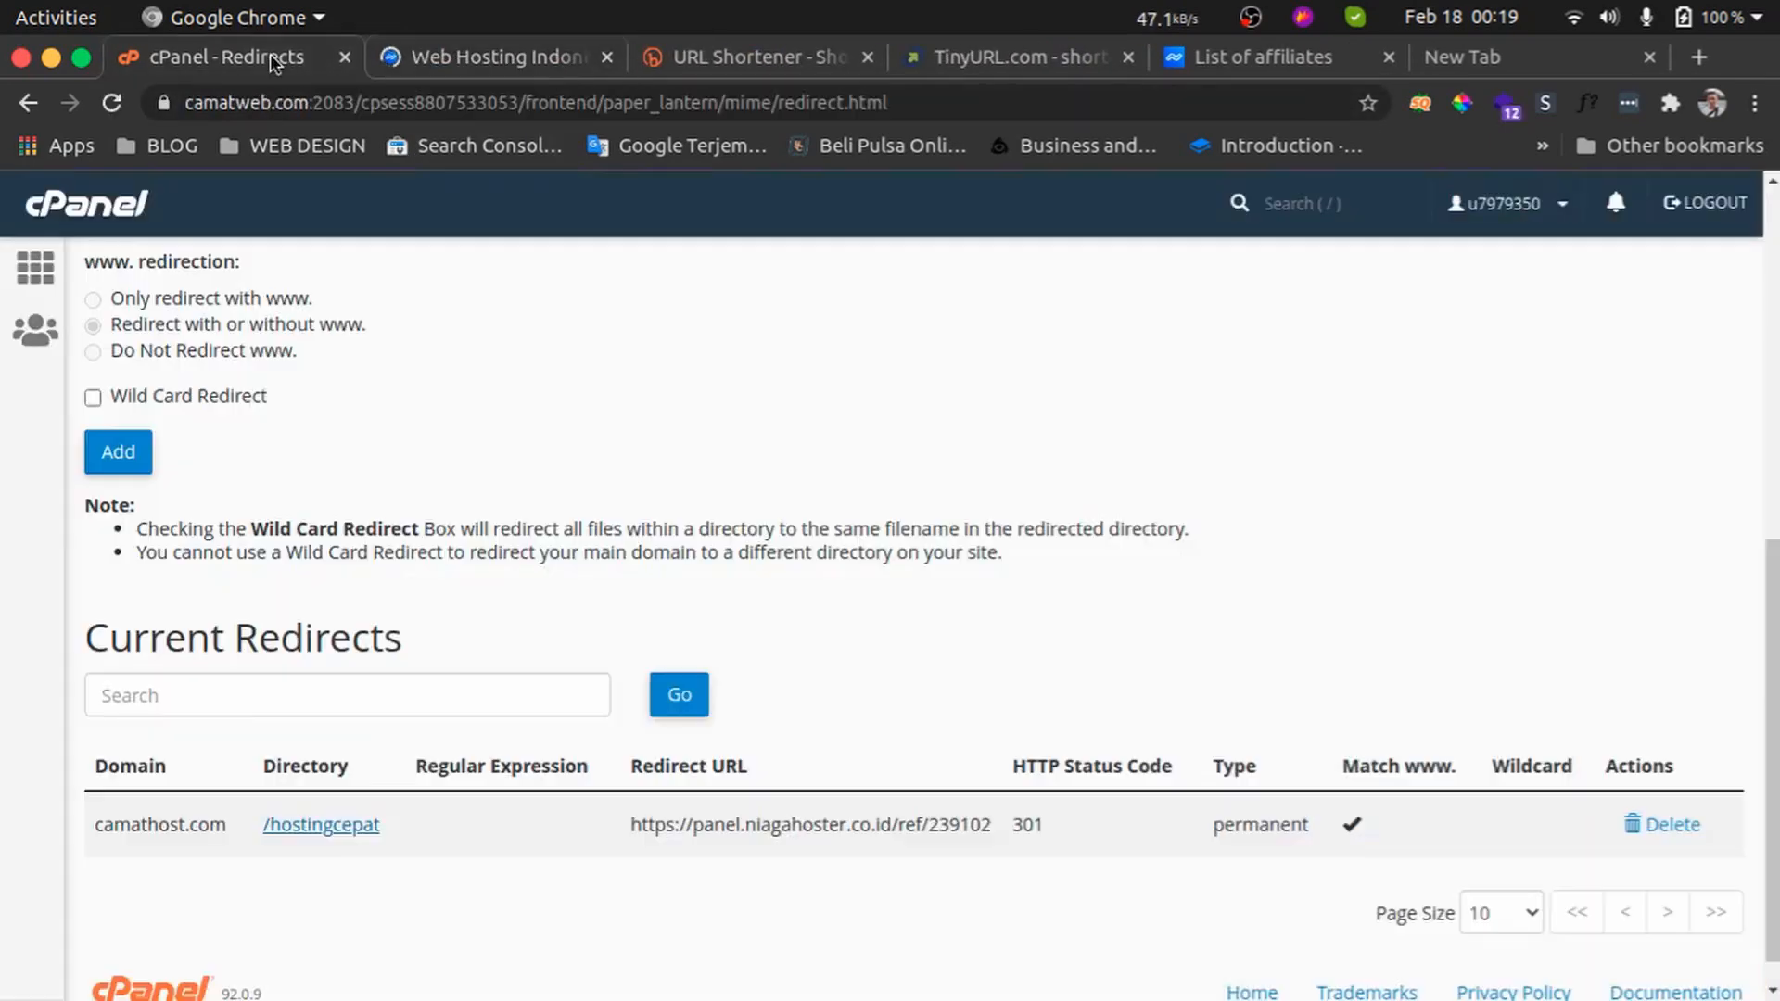
Copy the camathost.com domain and load camathost.com/hostingcepat in the Niagahoster tab
{"action": "triple_click", "coordinate": [176, 809]}
{"action": "key", "text": "ctrl+c"}
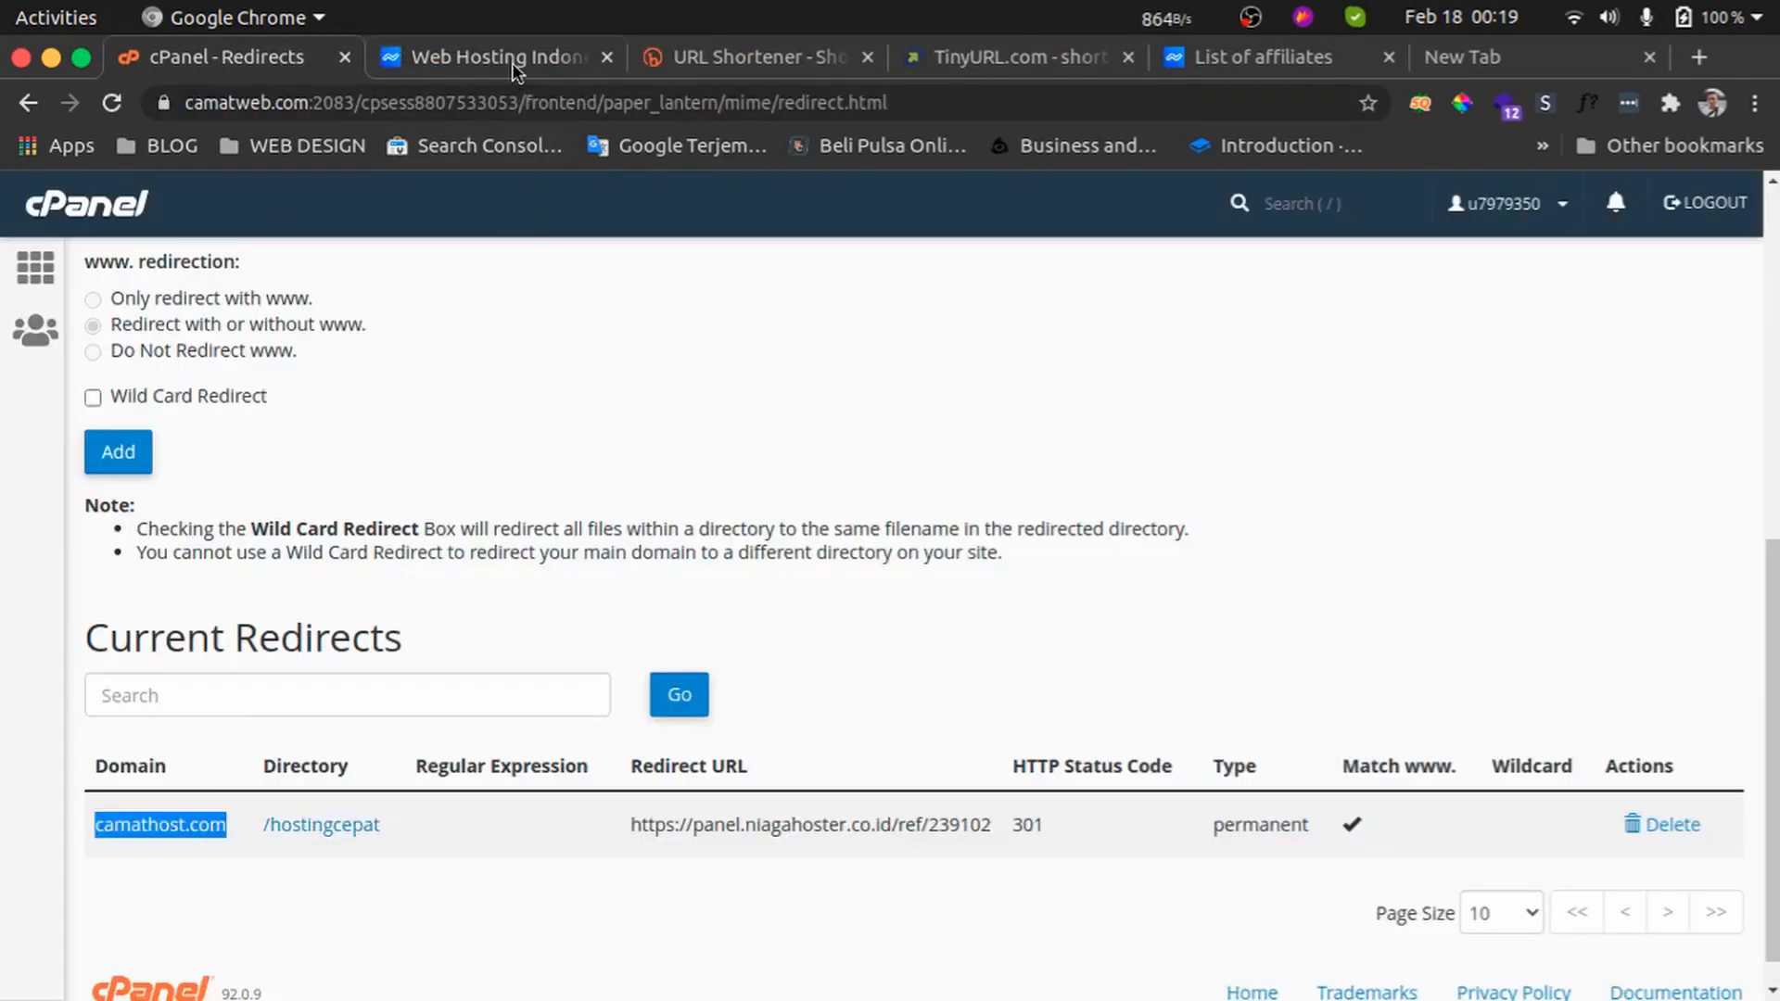
{"action": "left_click", "coordinate": [512, 63]}
{"action": "left_click", "coordinate": [536, 102]}
{"action": "key", "text": "ctrl+v"}
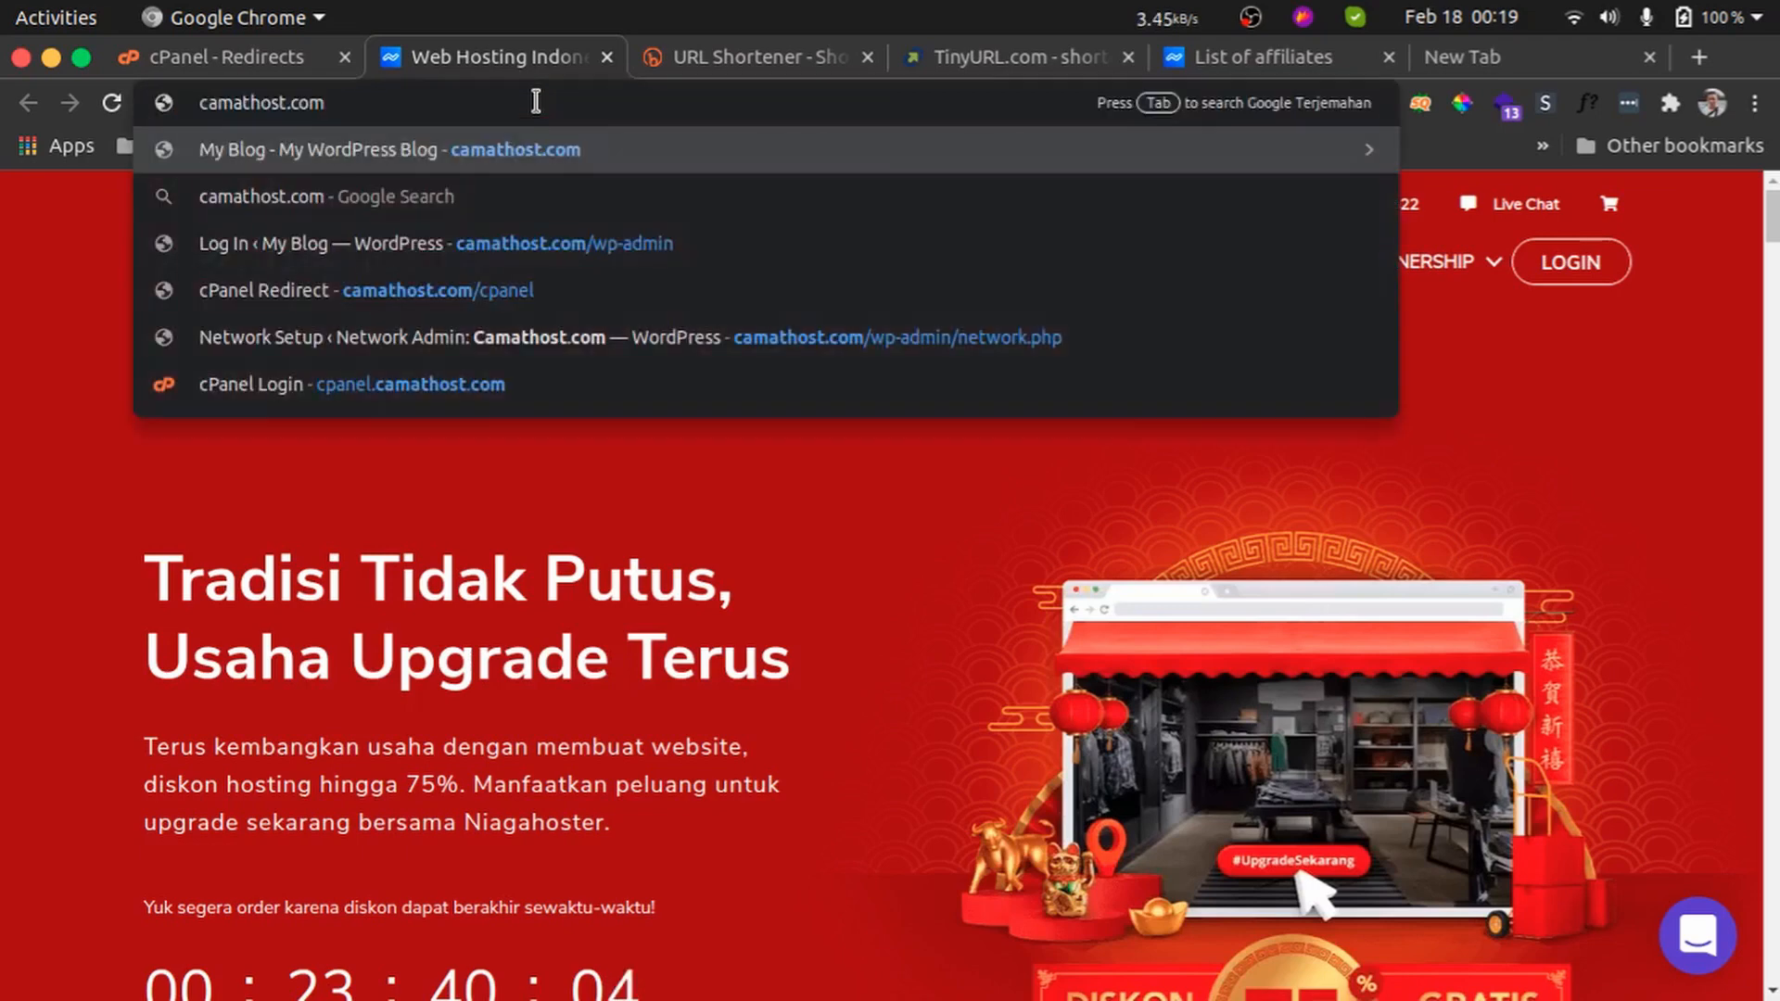
{"action": "type", "text": "/hosting"}
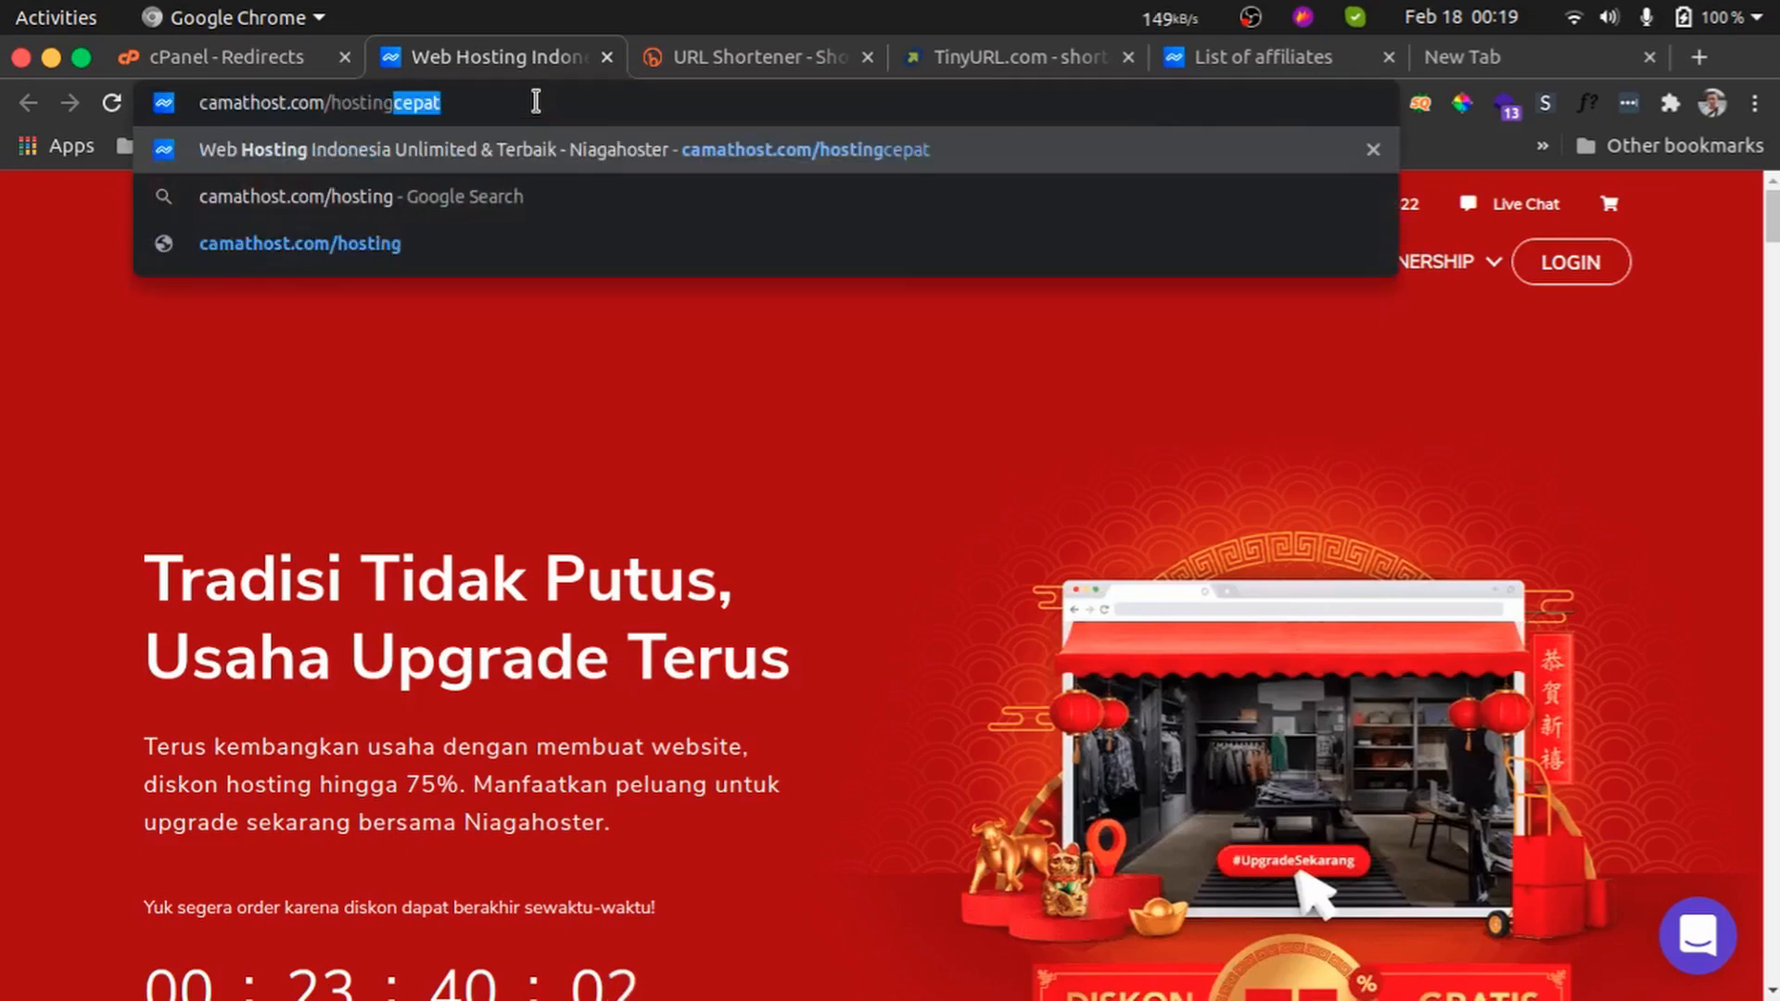
{"action": "type", "text": "cepat"}
{"action": "key", "text": "Return"}
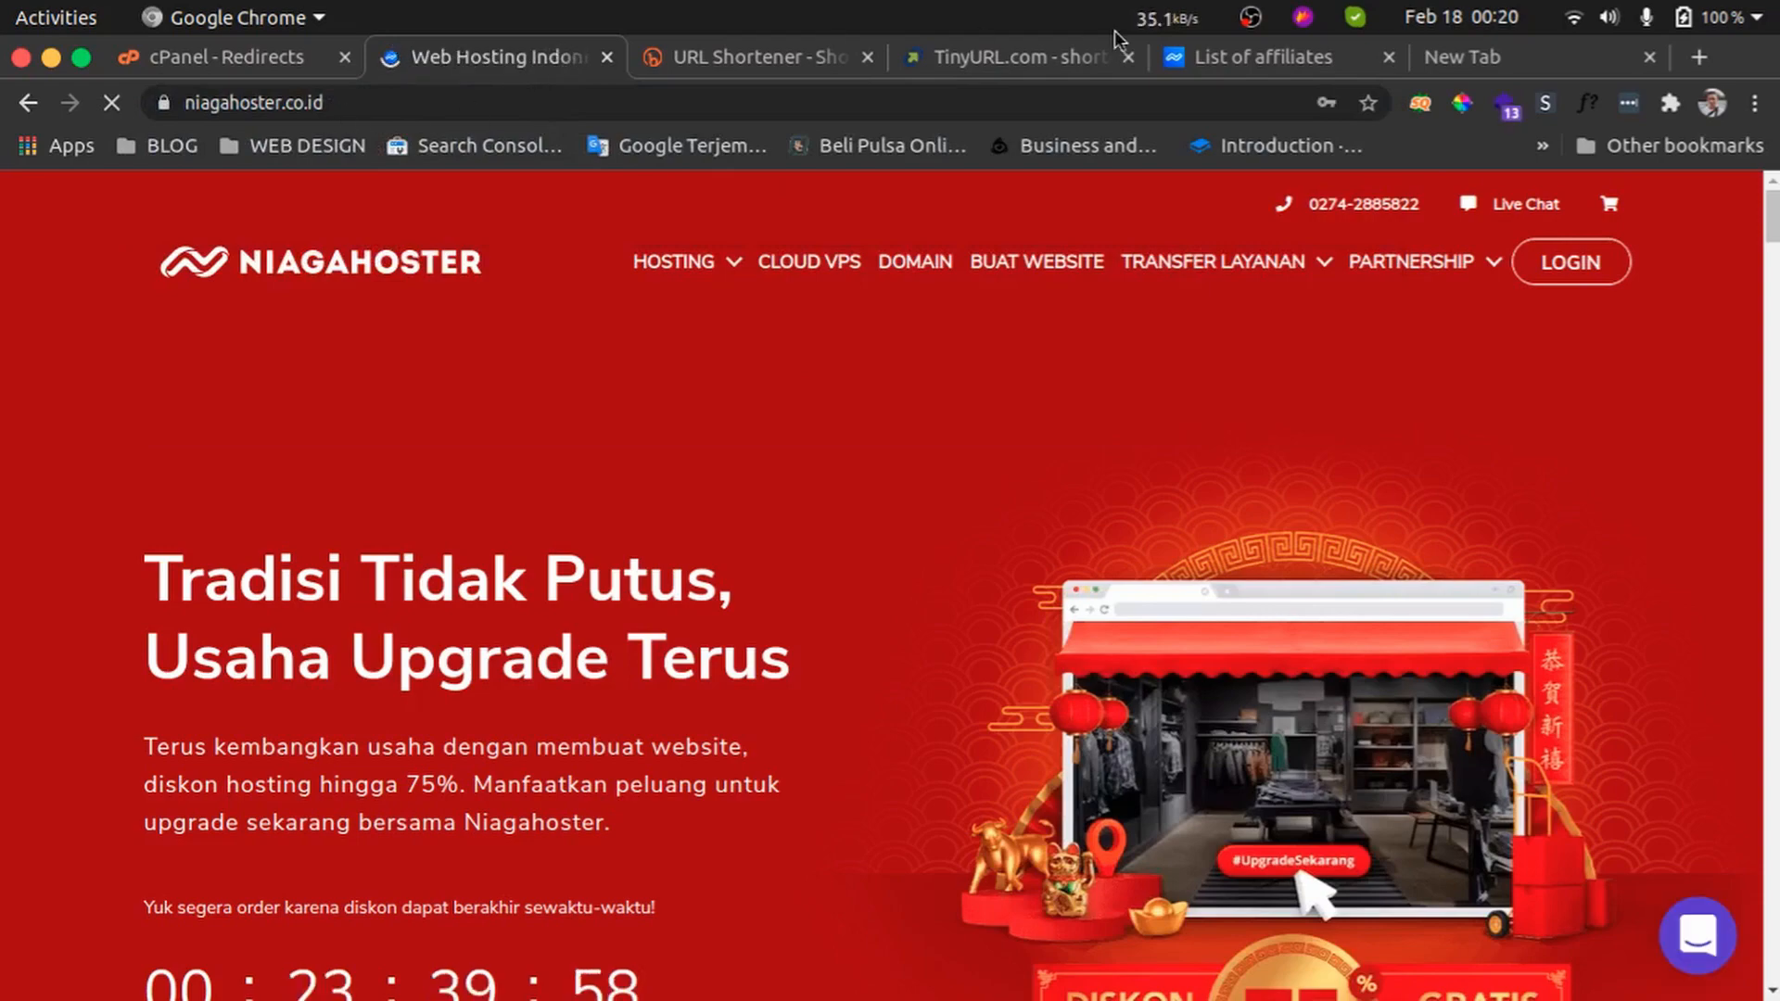
Open the Niagahoster referral link in the new tab and compare it with the Redirect URL entry
{"action": "left_click", "coordinate": [1461, 57]}
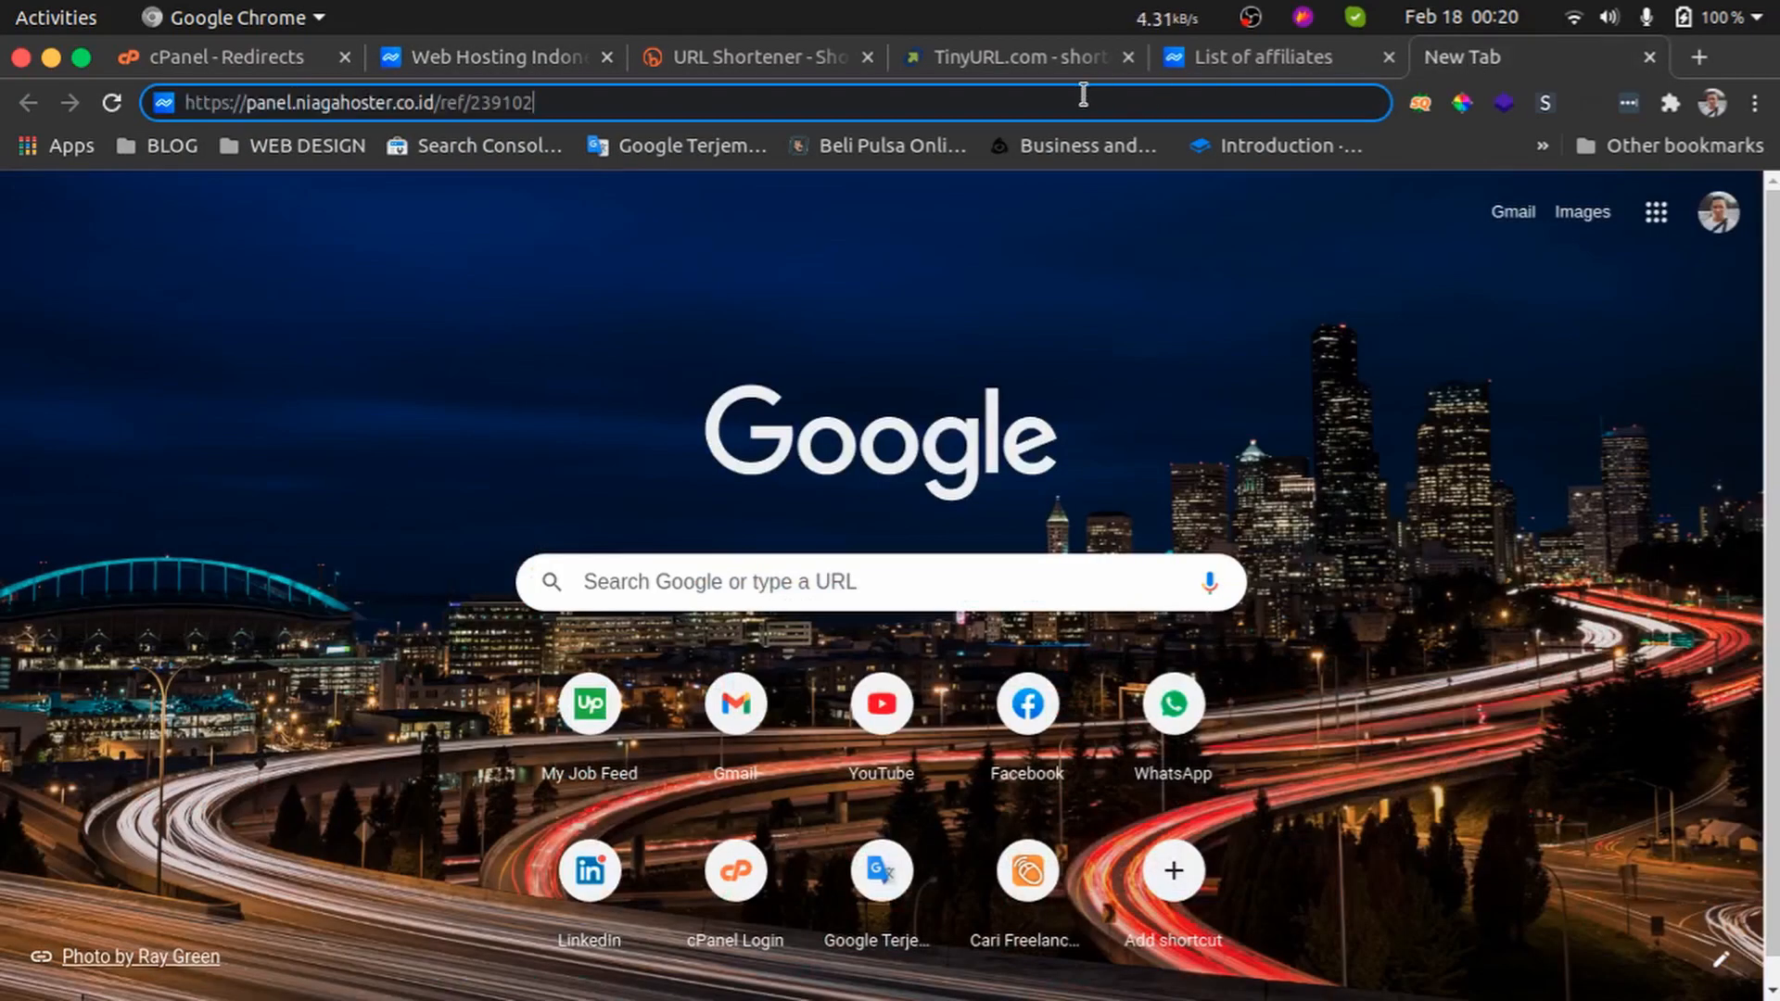
{"action": "key", "text": "Return"}
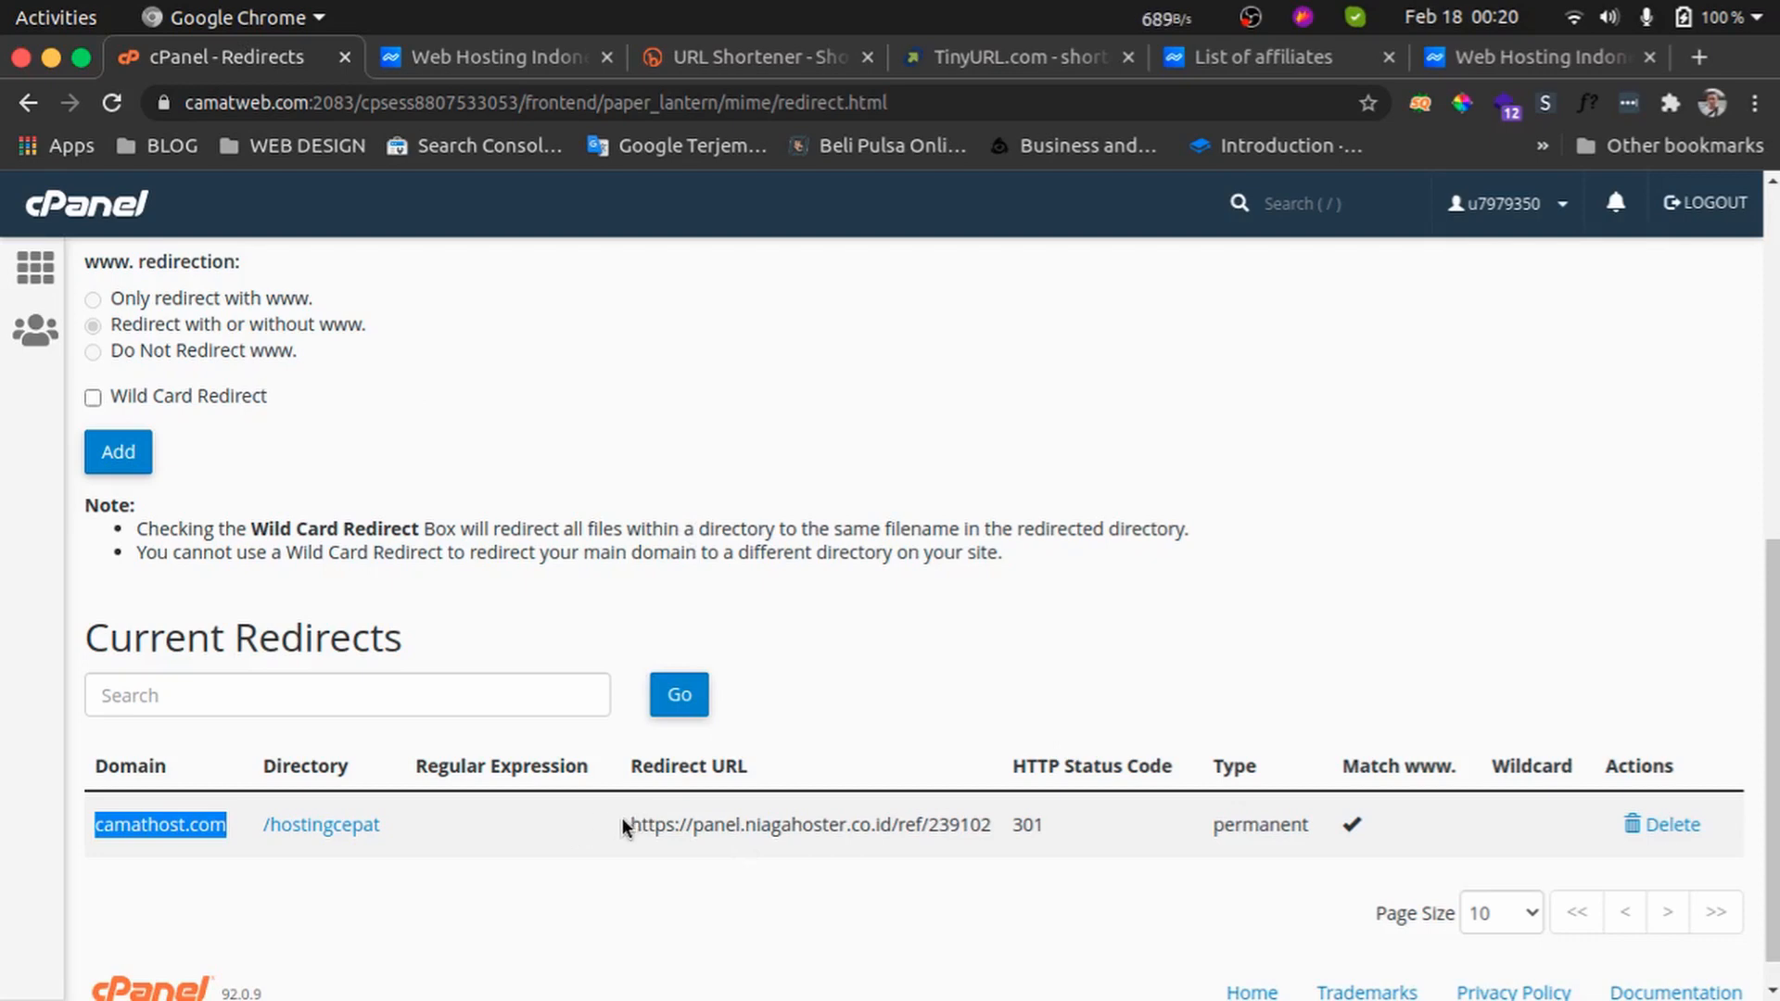
{"action": "left_click_drag", "start_coordinate": [621, 818], "coordinate": [519, 848]}
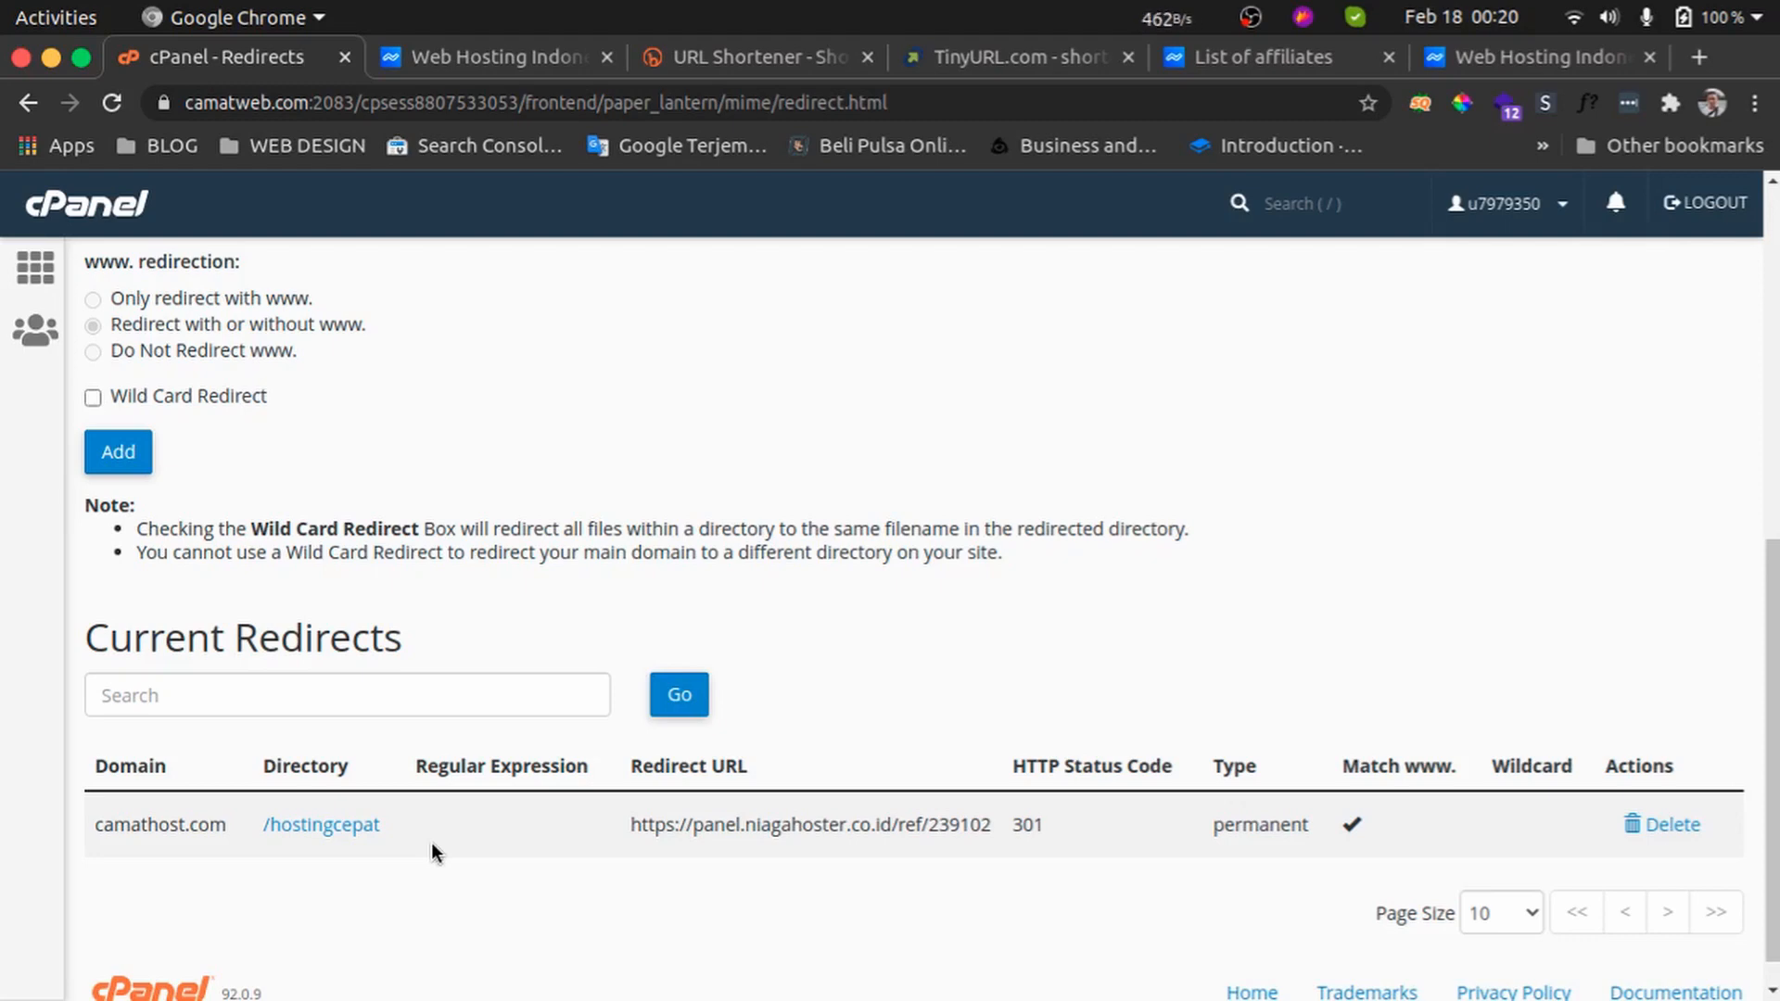
Open the main domain's /public_html document root in File Manager through the Domains page
{"action": "scroll", "coordinate": [581, 710], "scroll_direction": "up", "scroll_amount": 3}
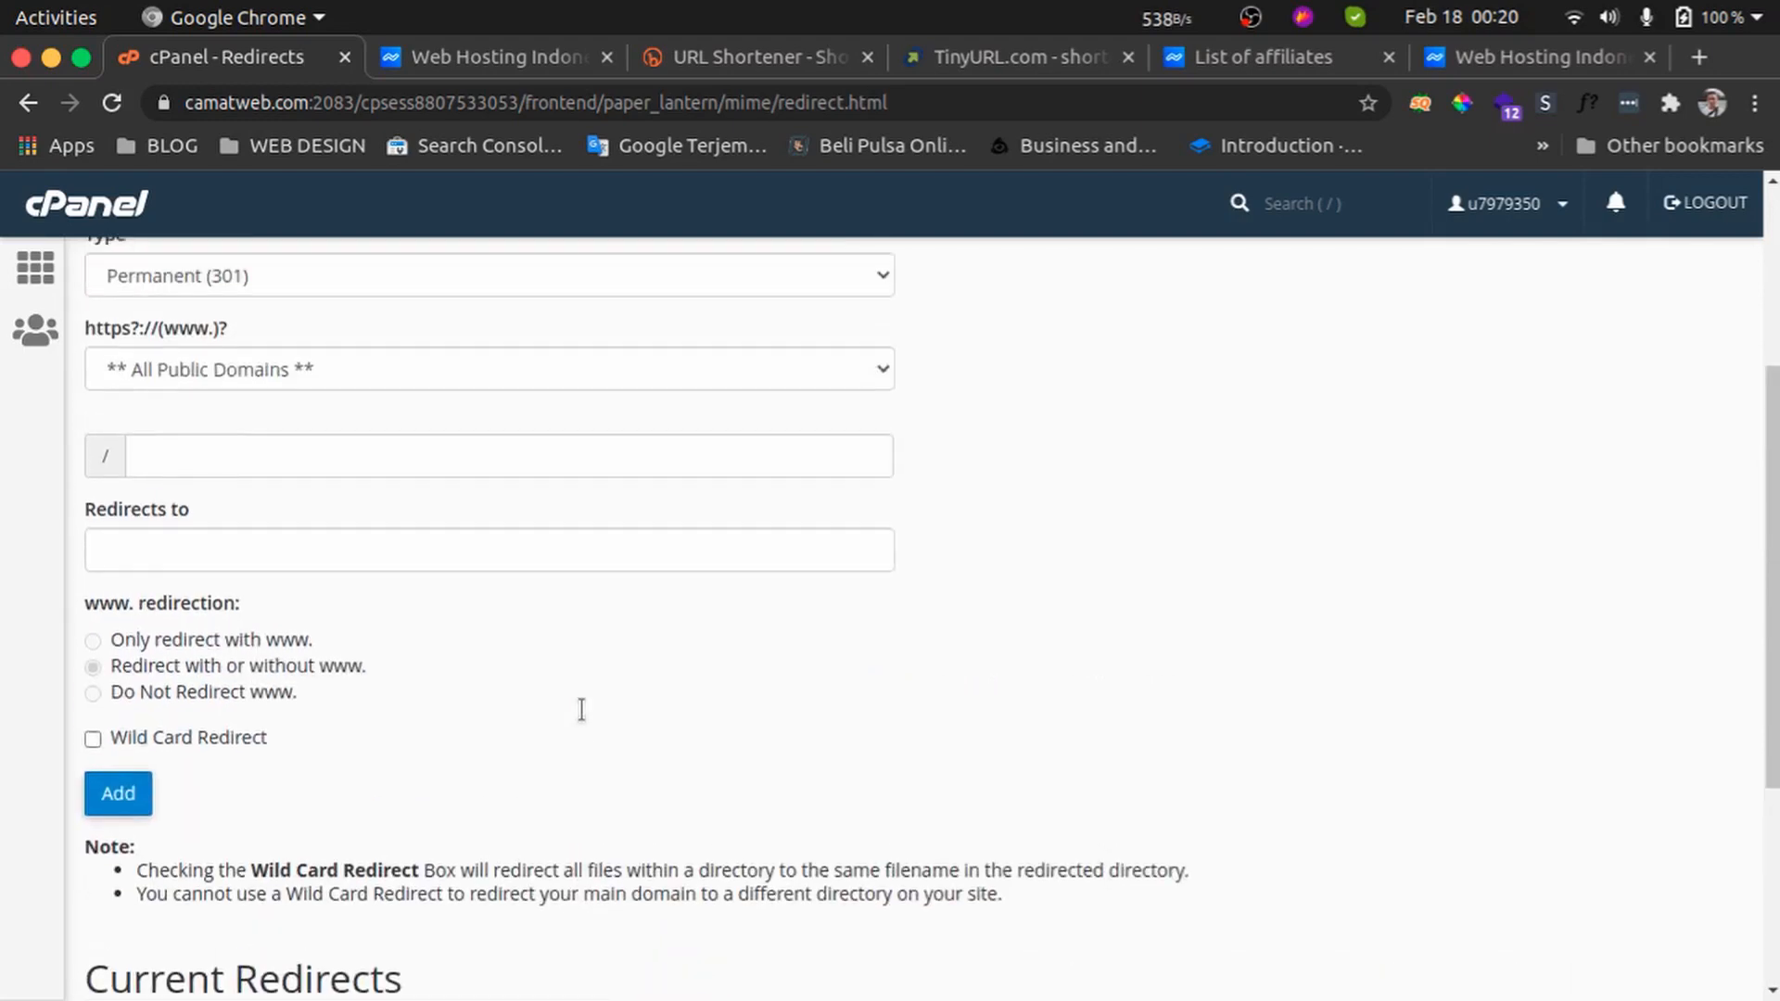
{"action": "scroll", "coordinate": [582, 711], "scroll_direction": "up", "scroll_amount": 2}
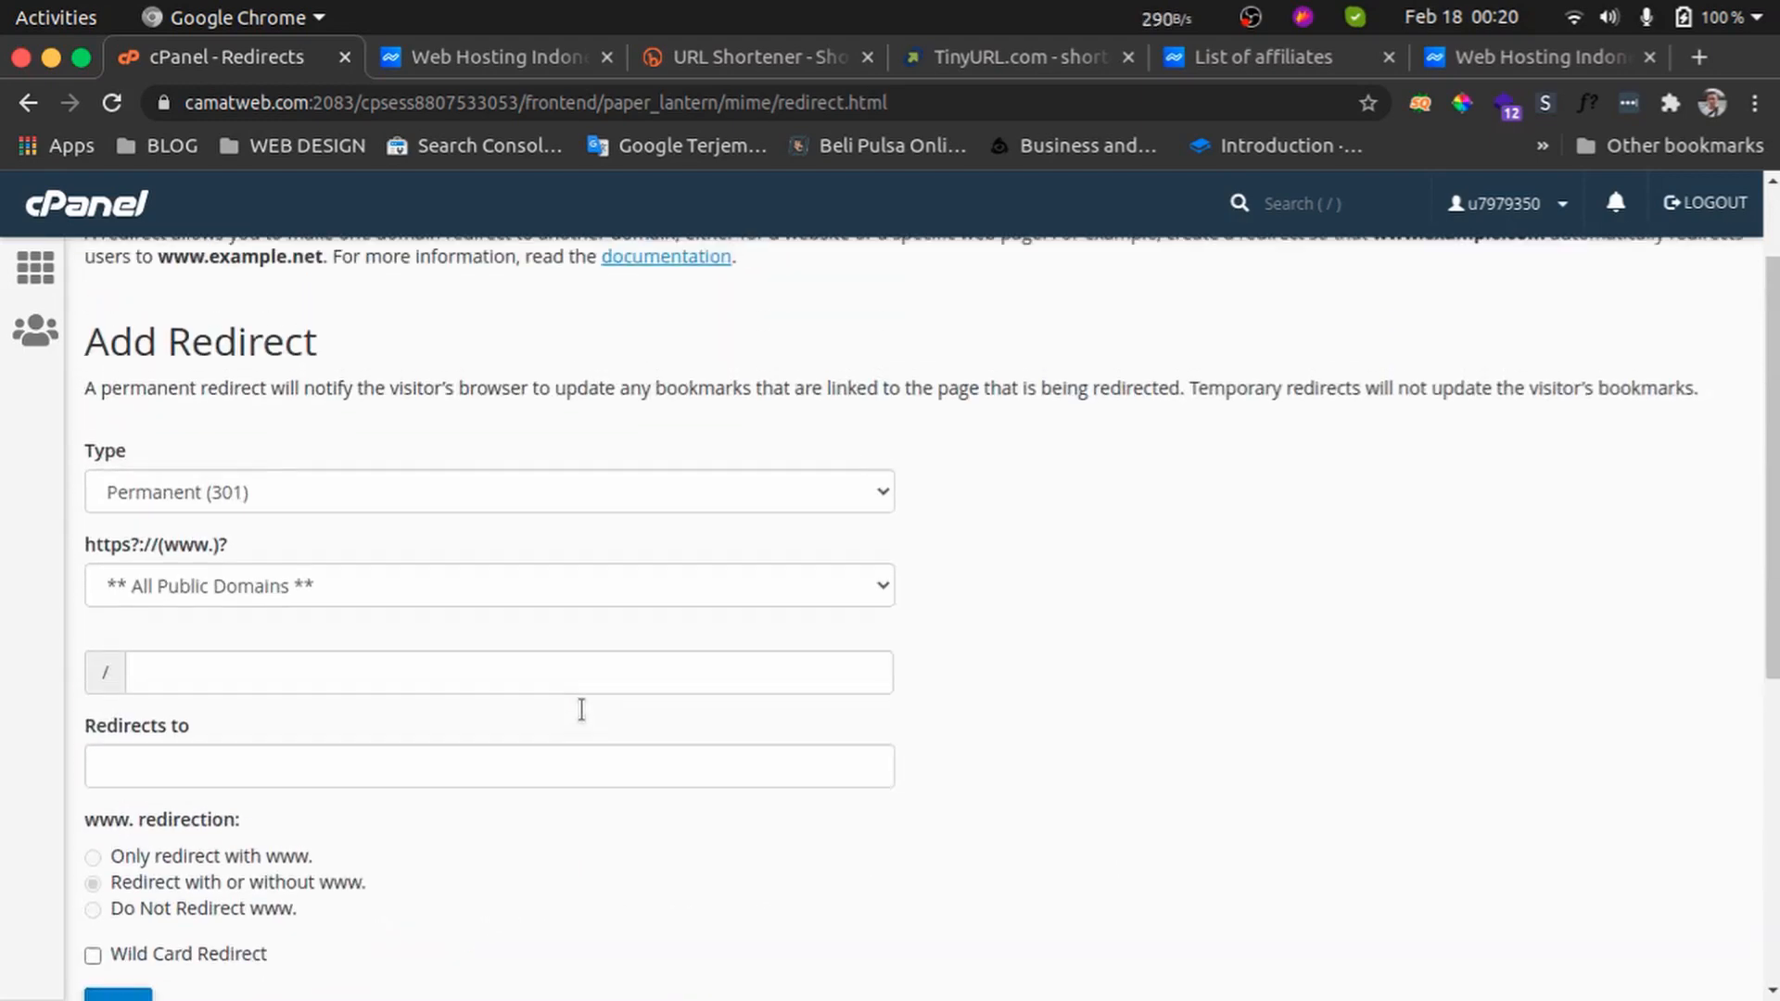
{"action": "left_click", "coordinate": [37, 269]}
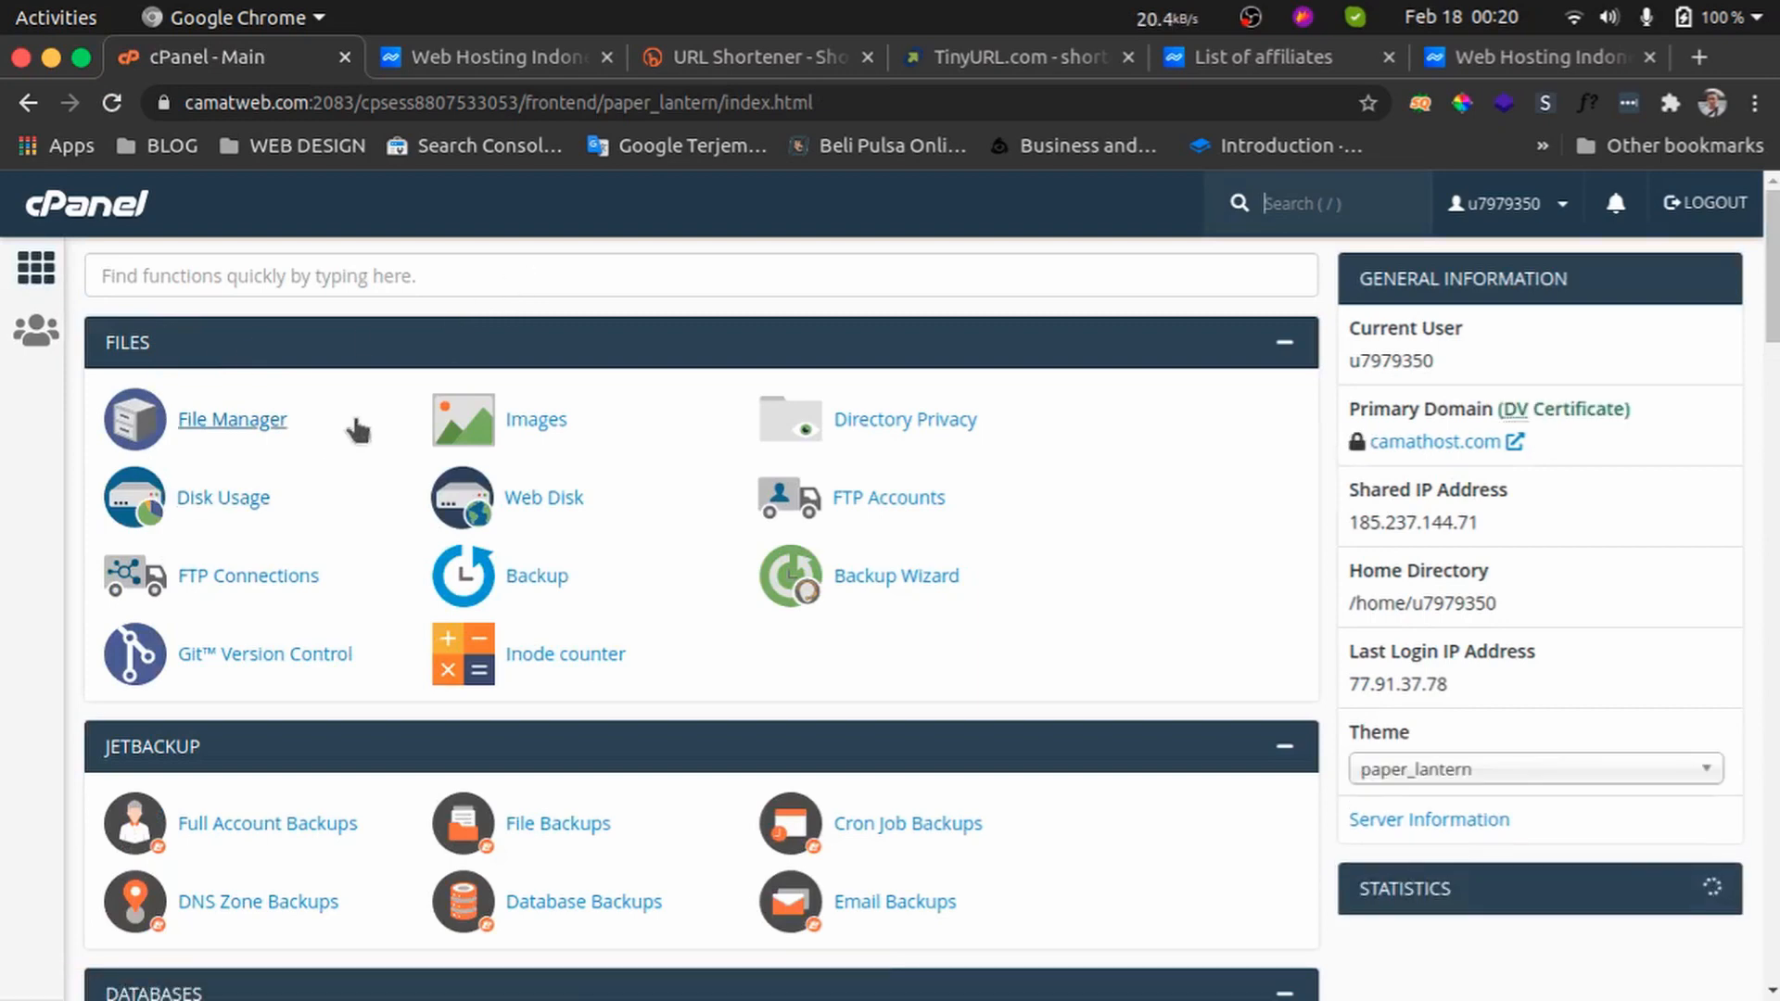
{"action": "left_click", "coordinate": [514, 275]}
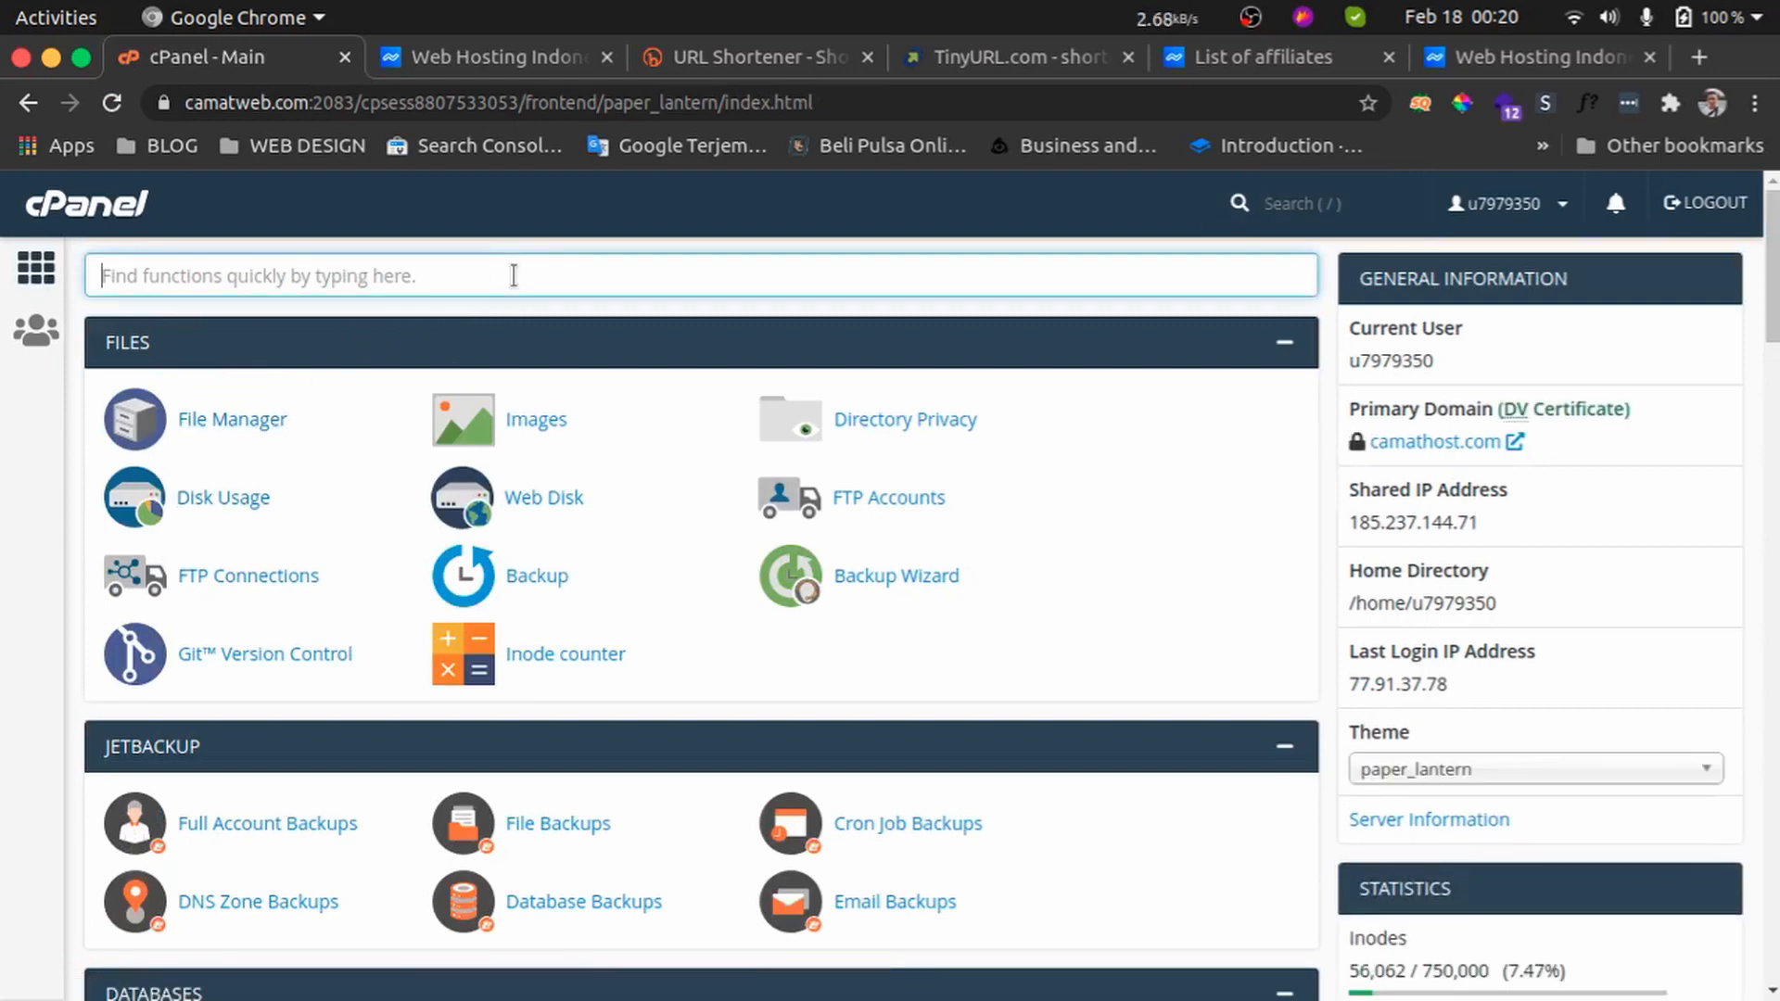
{"action": "type", "text": "domain"}
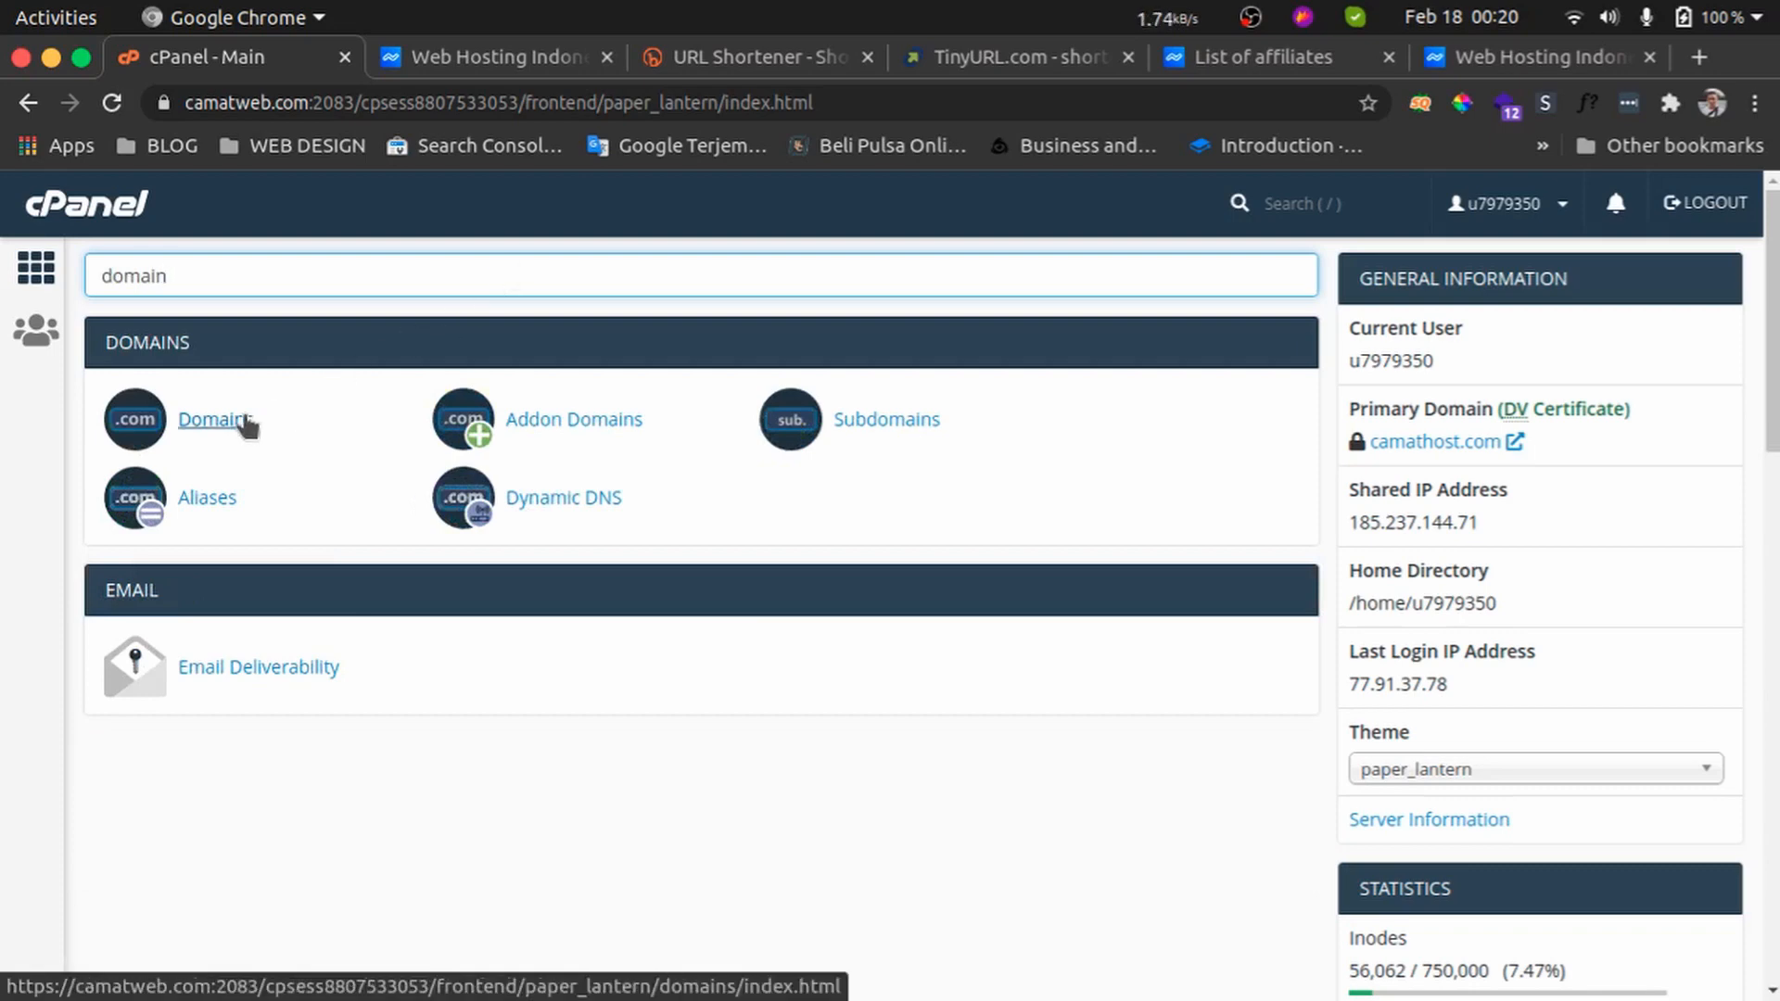
{"action": "left_click", "coordinate": [244, 422]}
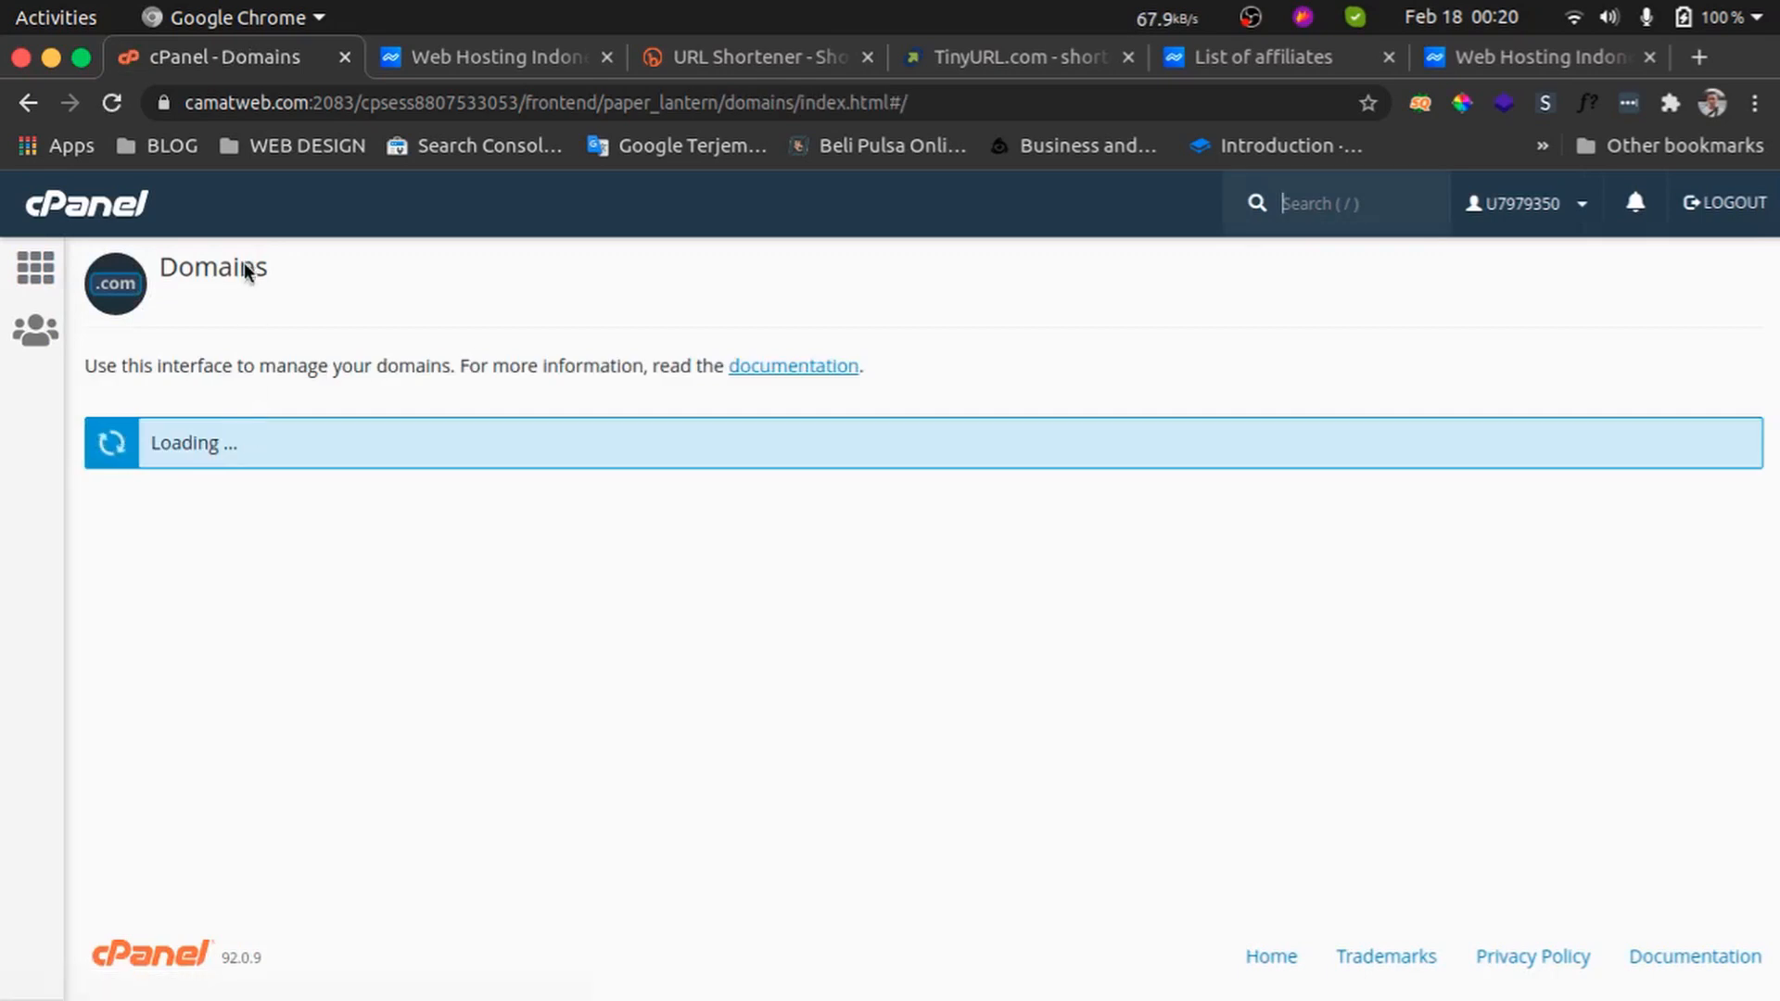
{"action": "scroll", "coordinate": [269, 703], "scroll_direction": "down", "scroll_amount": 1}
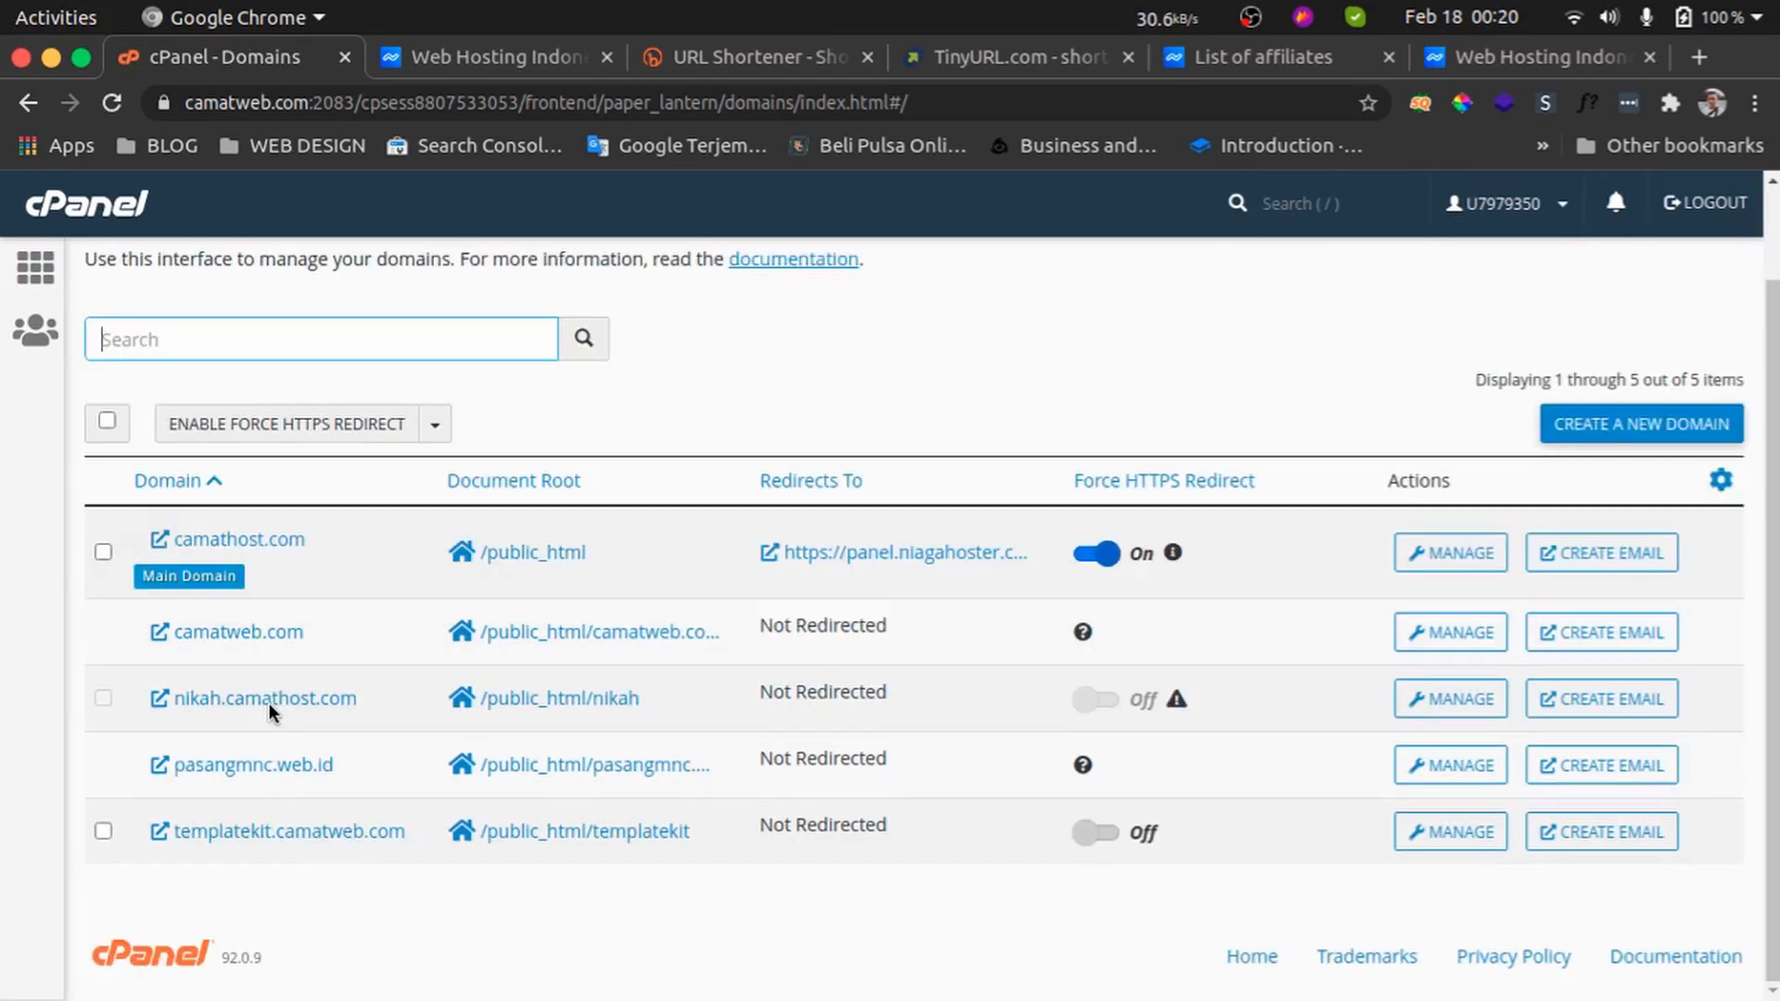
{"action": "scroll", "coordinate": [268, 703], "scroll_direction": "up", "scroll_amount": 1}
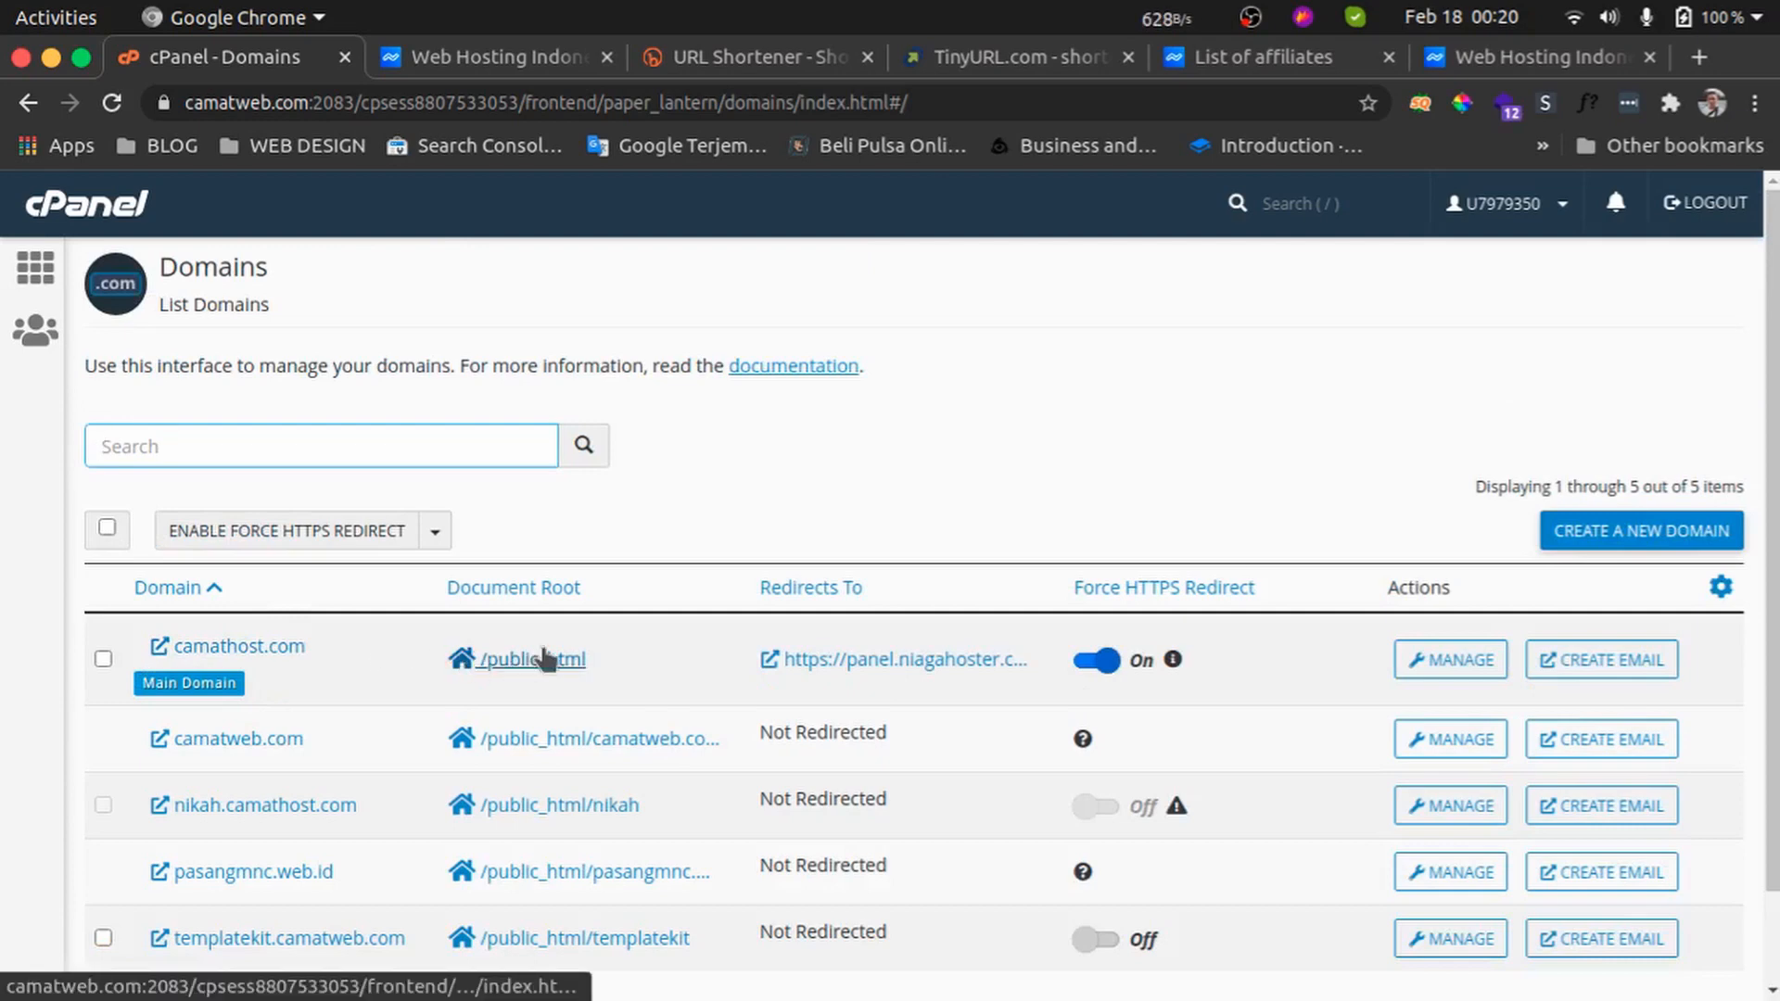
{"action": "left_click", "coordinate": [578, 658]}
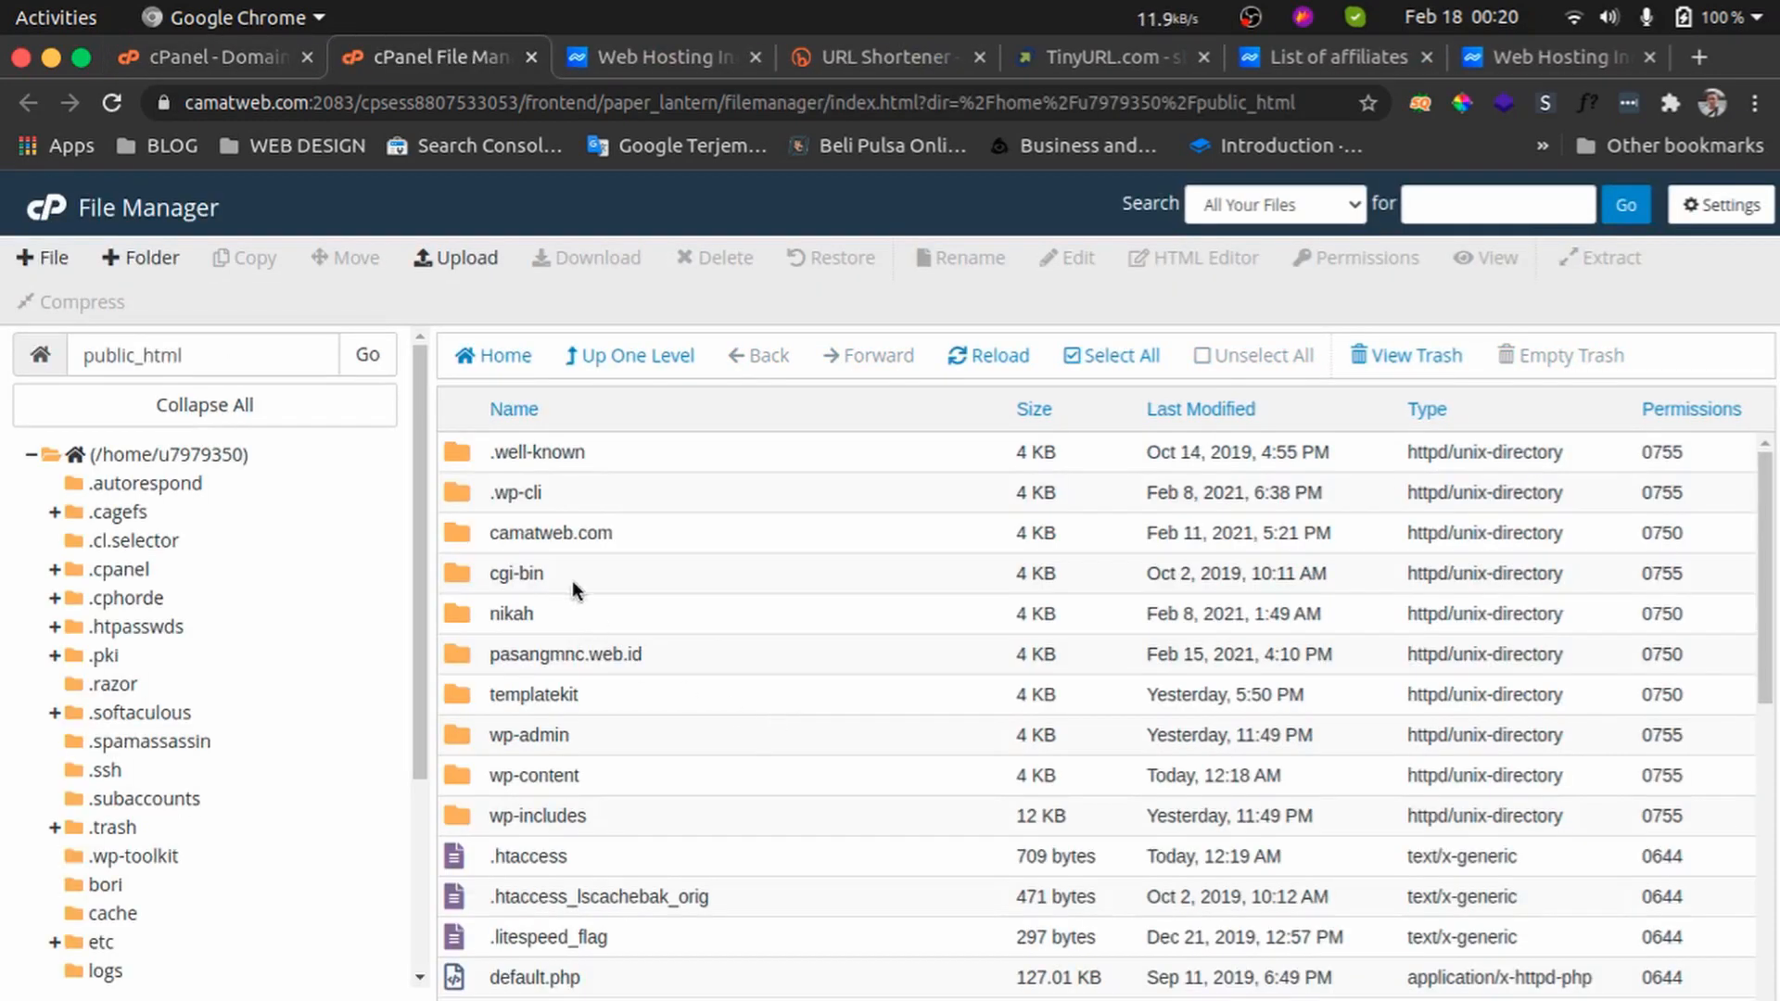
{"action": "right_click", "coordinate": [631, 866]}
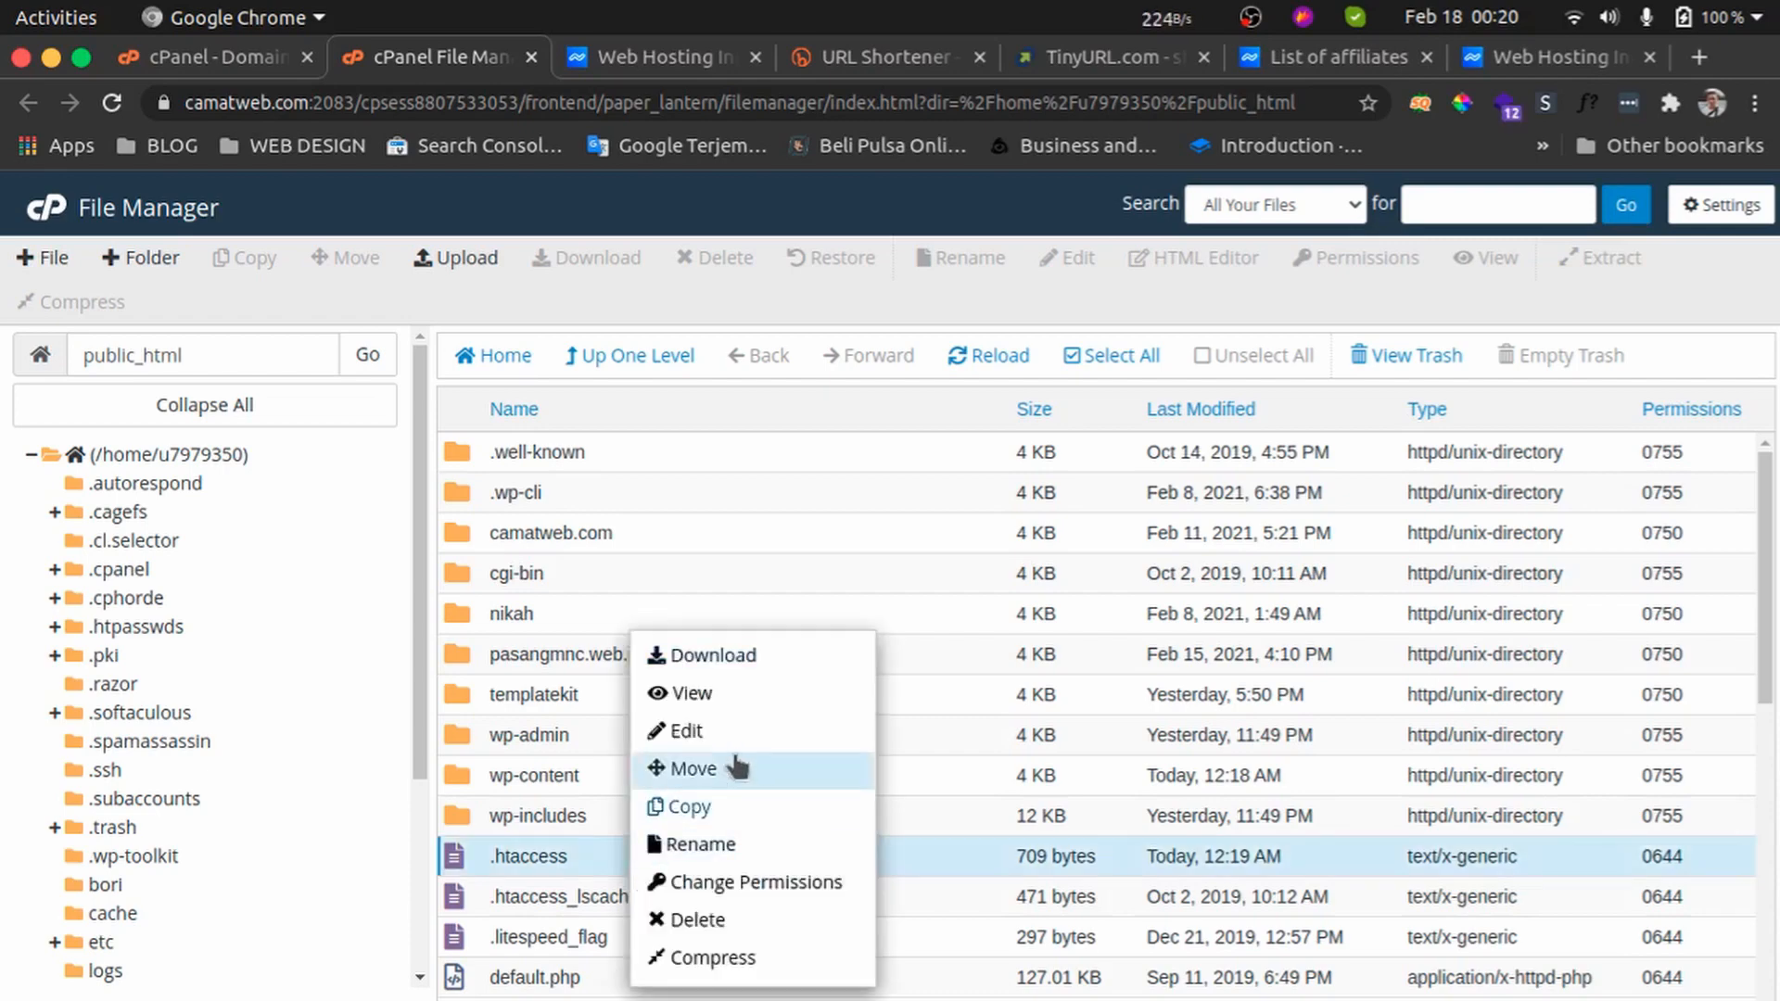
{"action": "left_click", "coordinate": [687, 732]}
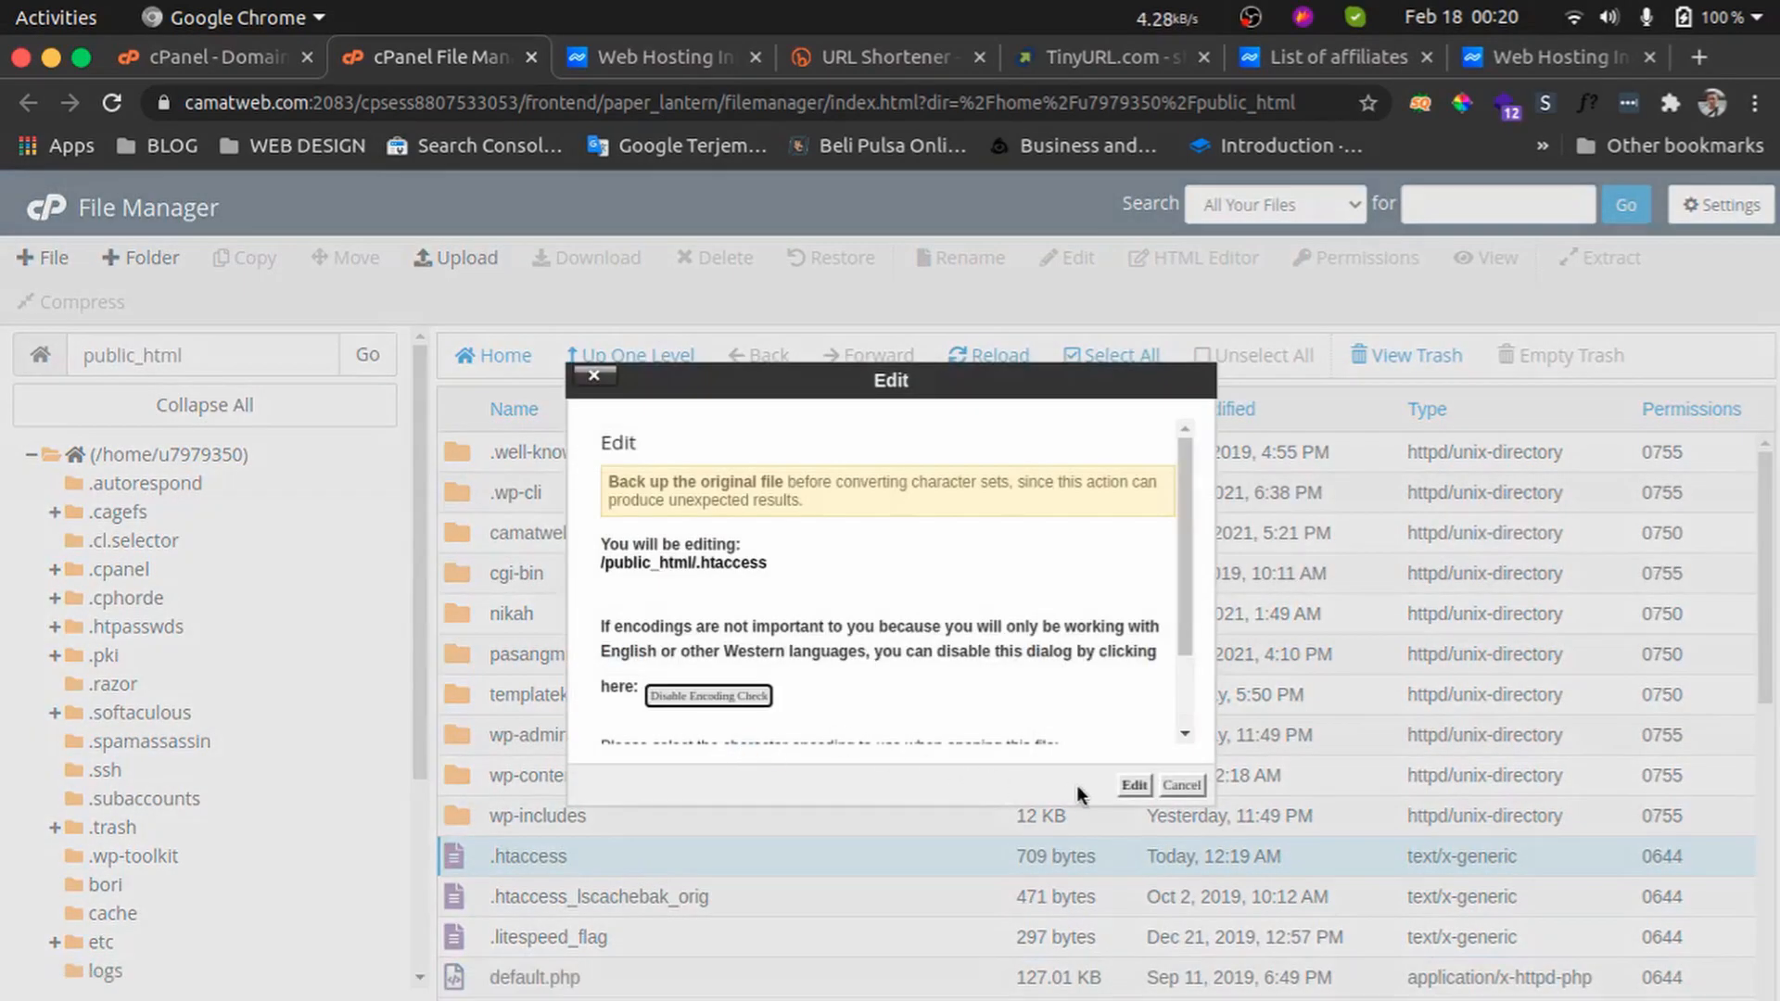
{"action": "left_click", "coordinate": [1182, 786]}
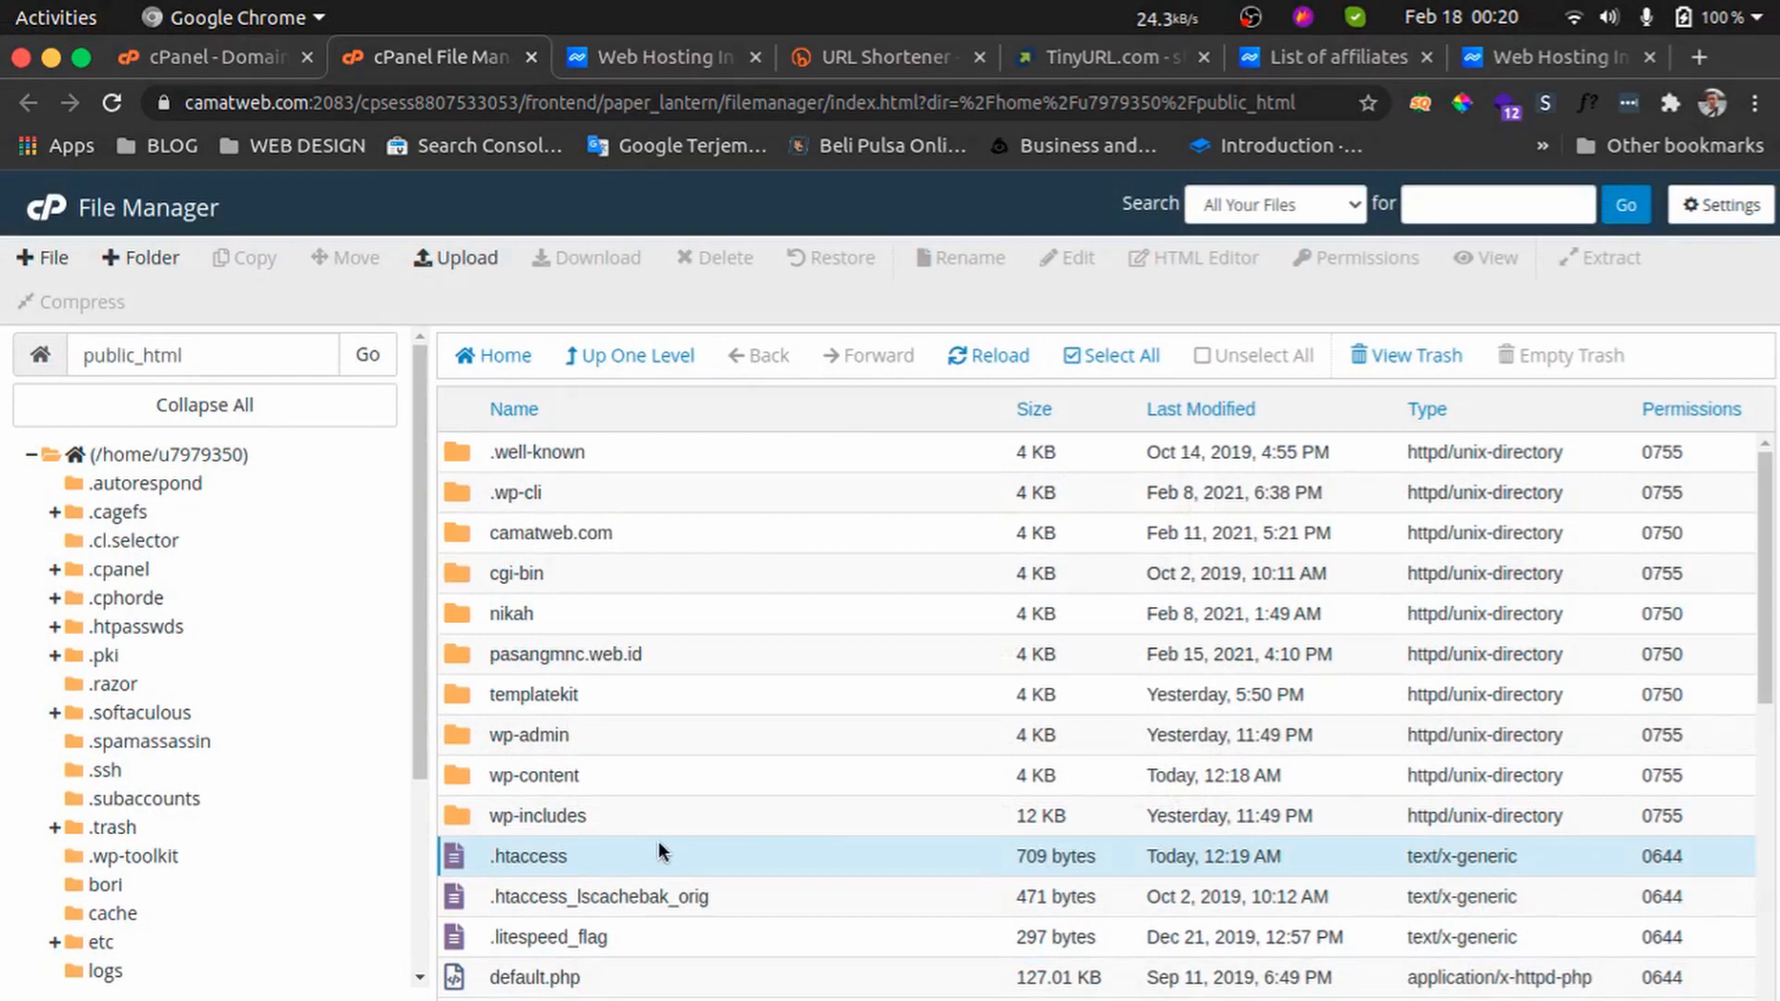
{"action": "left_click", "coordinate": [1722, 205]}
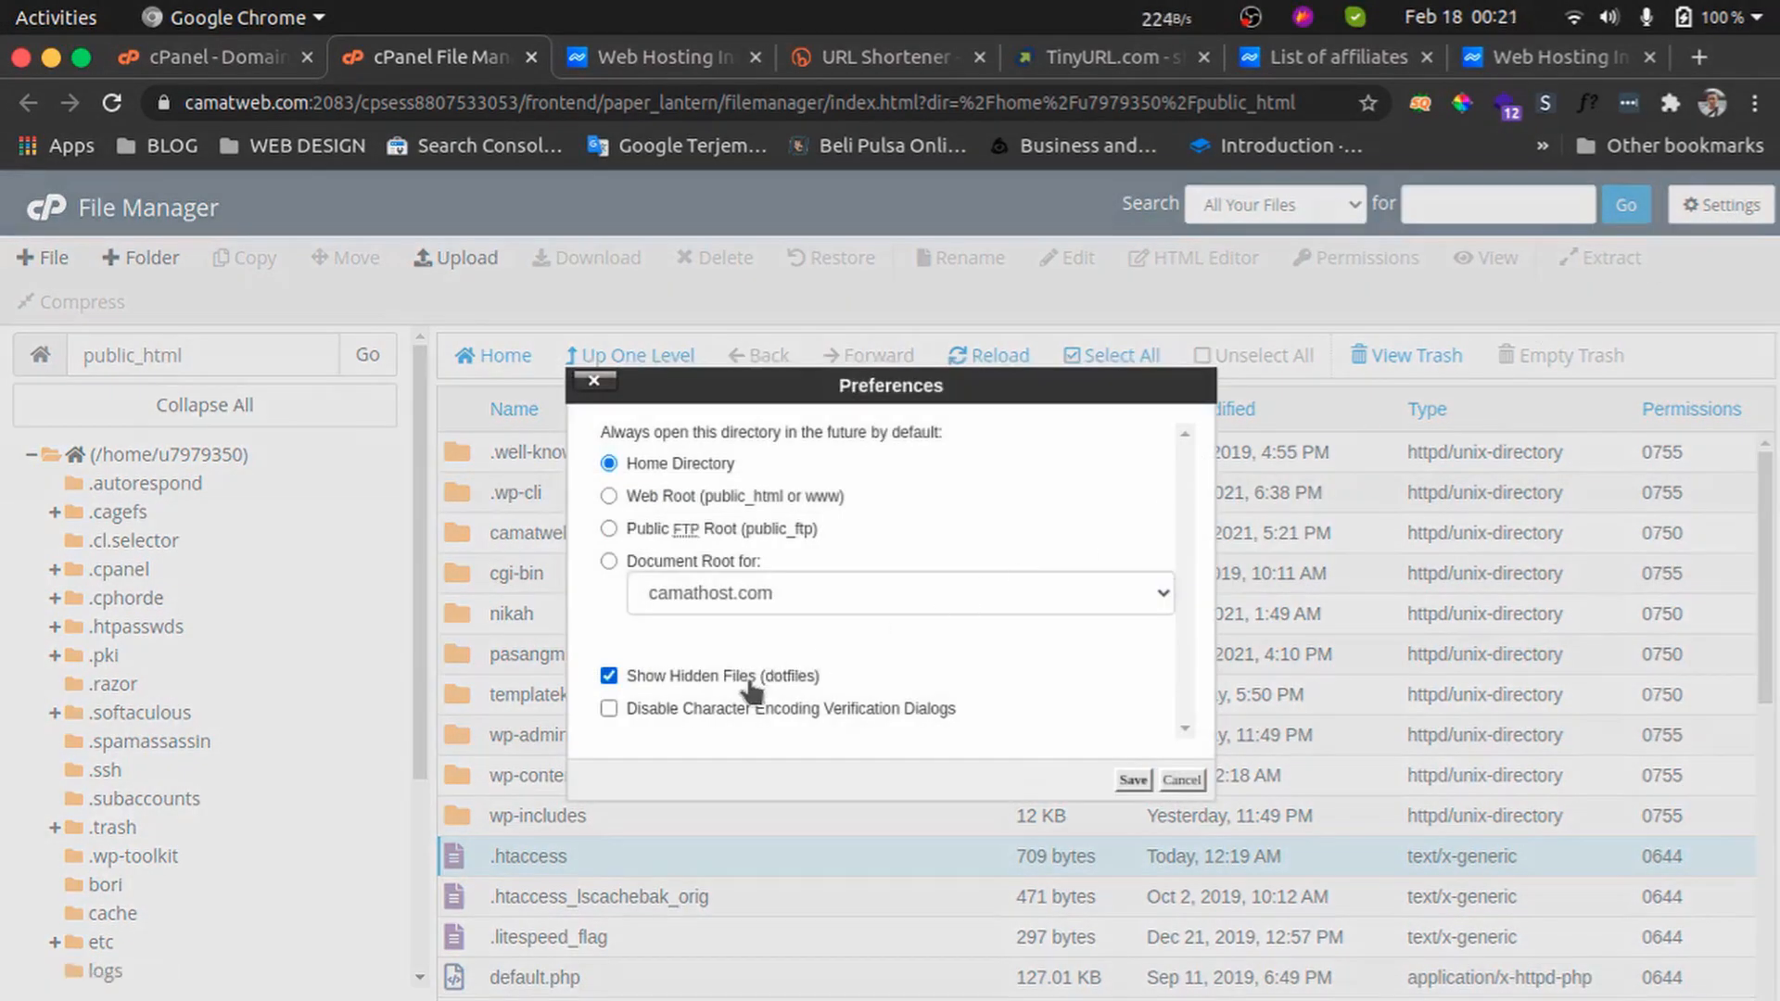
{"action": "left_click", "coordinate": [1184, 782]}
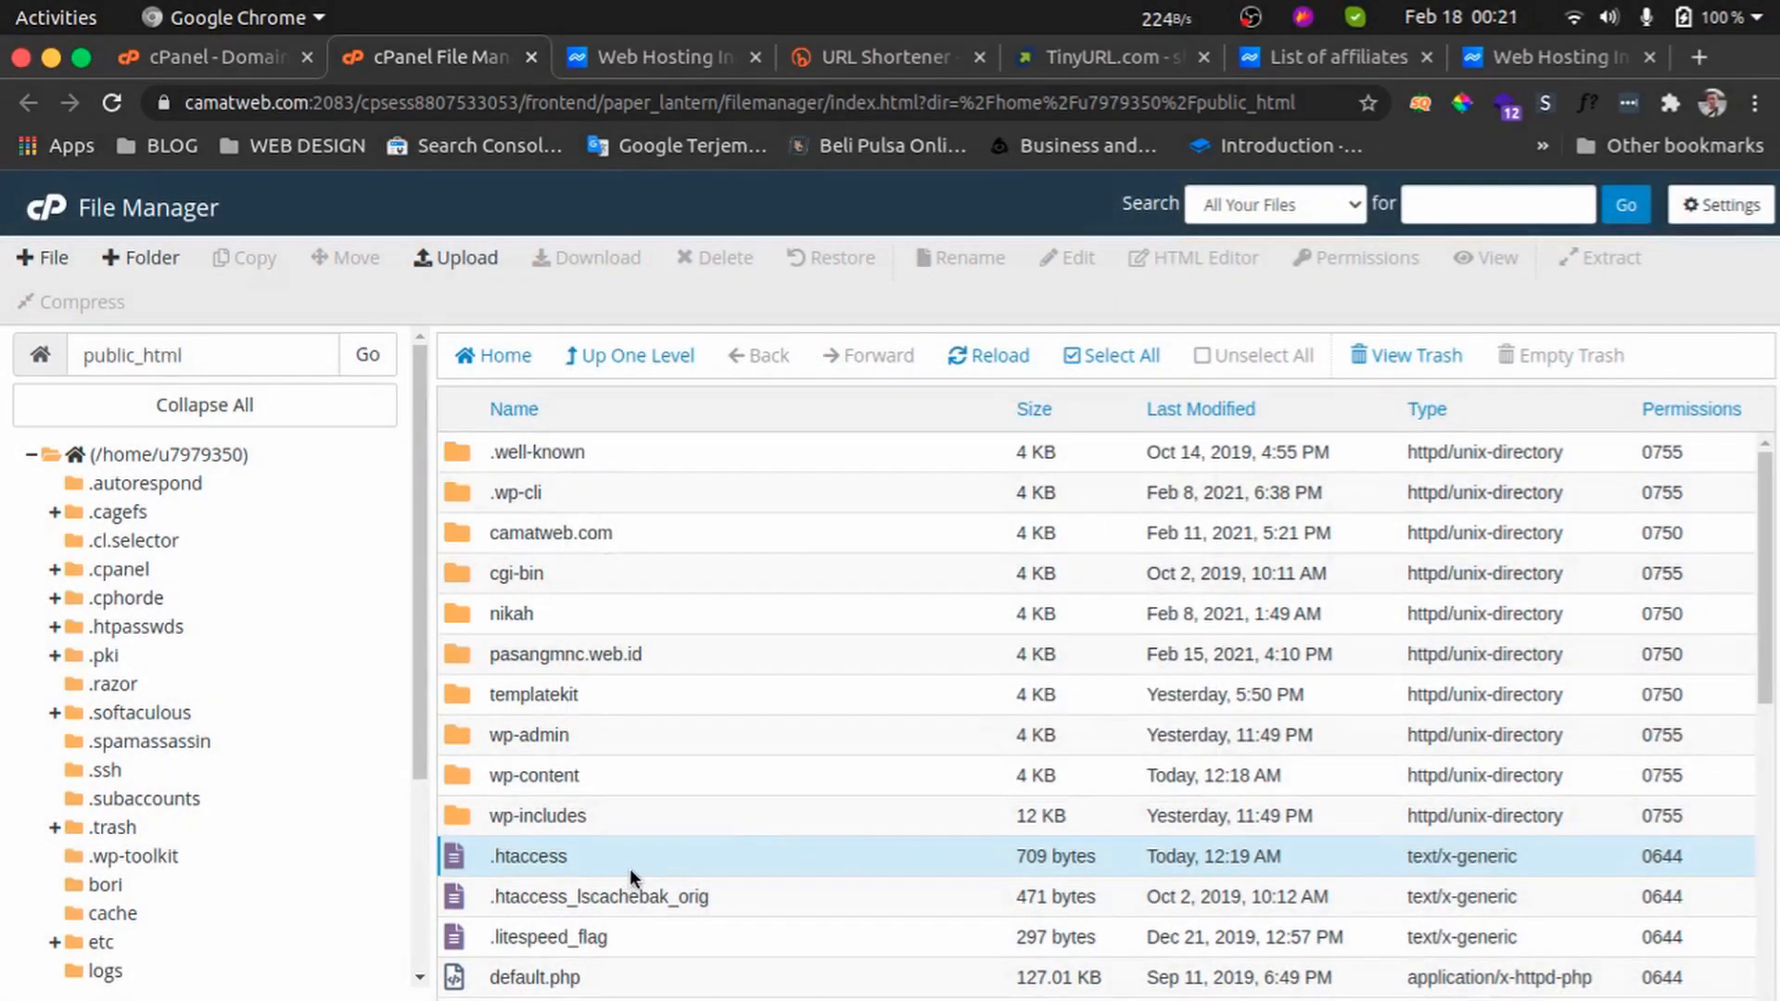
Open the .htaccess file for editing and highlight the redirect rules on lines 18 to 20
{"action": "right_click", "coordinate": [622, 870]}
{"action": "left_click", "coordinate": [740, 732]}
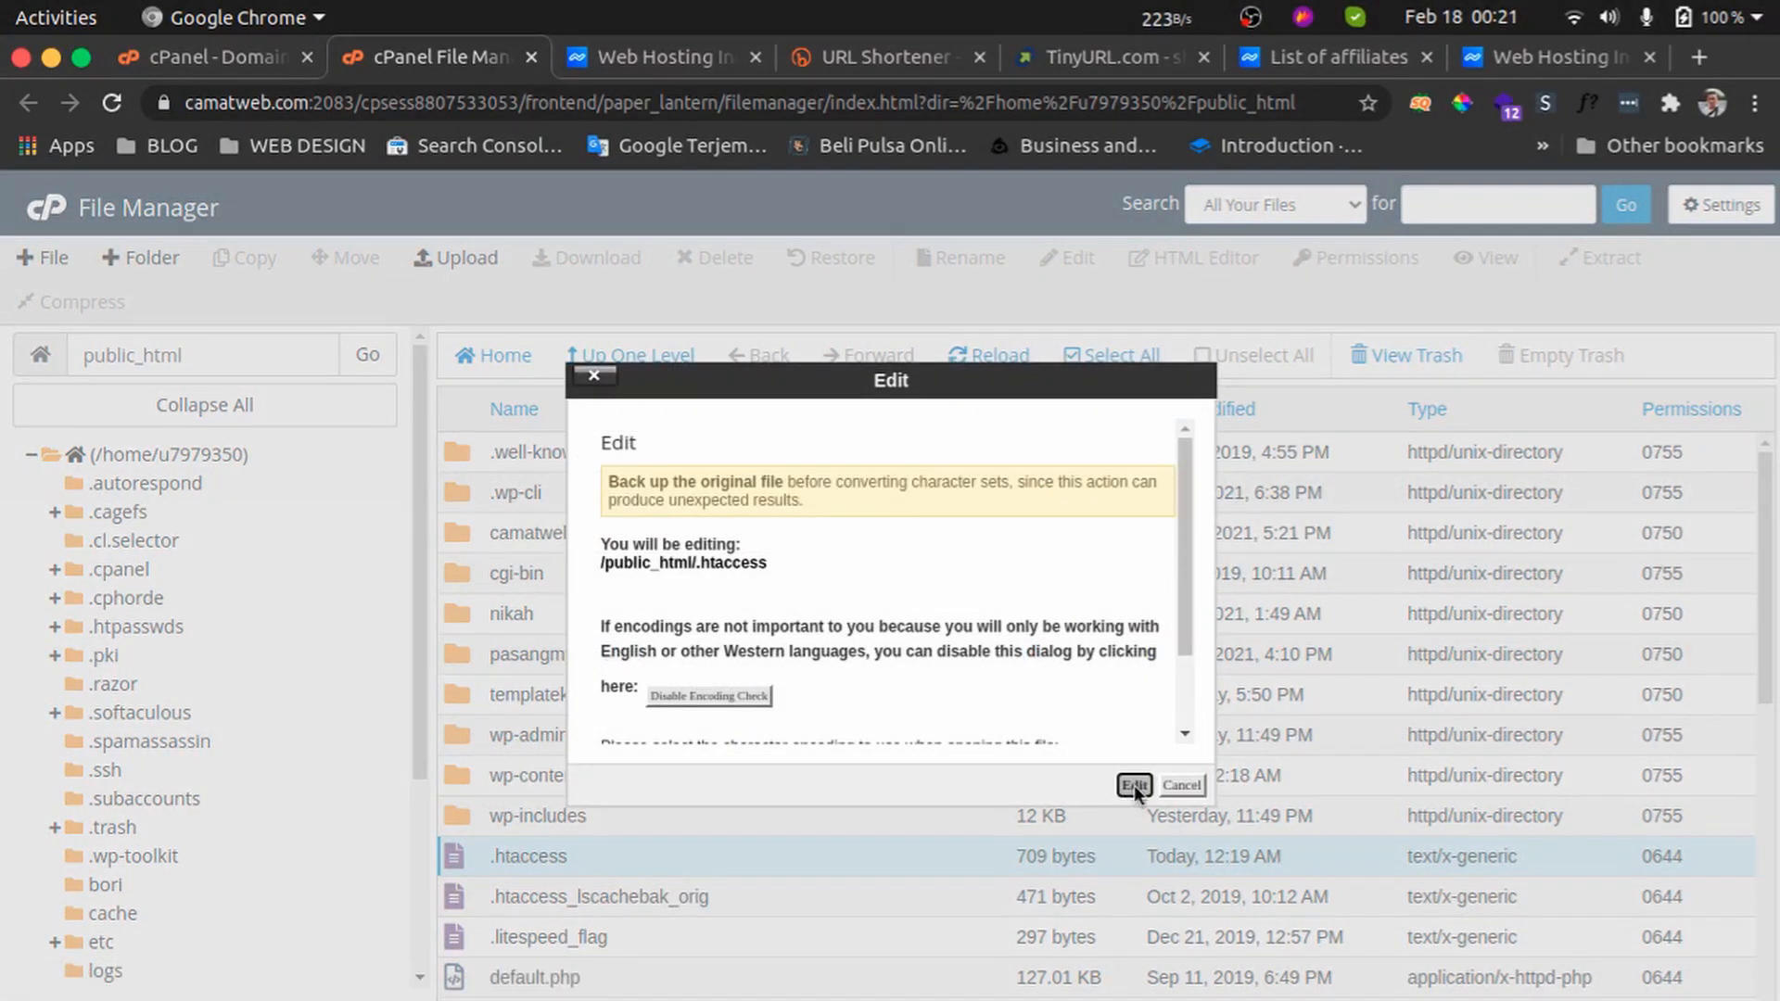
{"action": "left_click", "coordinate": [1134, 785]}
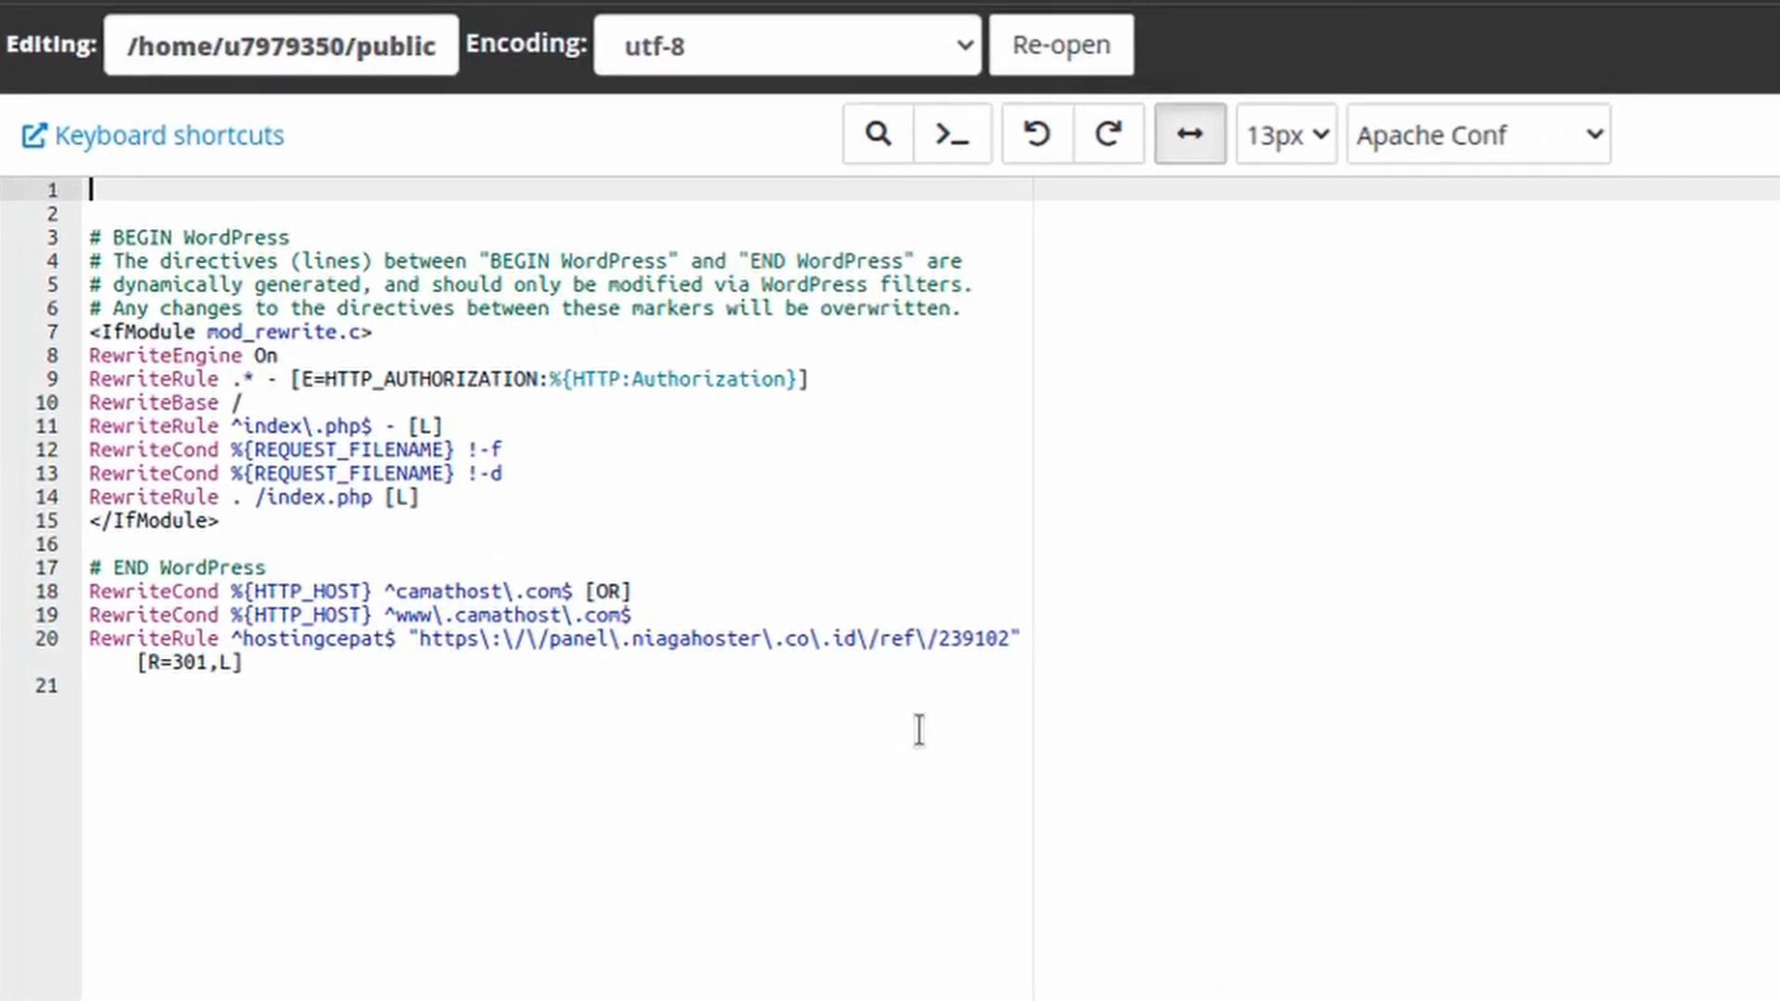
{"action": "left_click", "coordinate": [621, 697]}
{"action": "left_click_drag", "start_coordinate": [768, 707], "coordinate": [41, 571]}
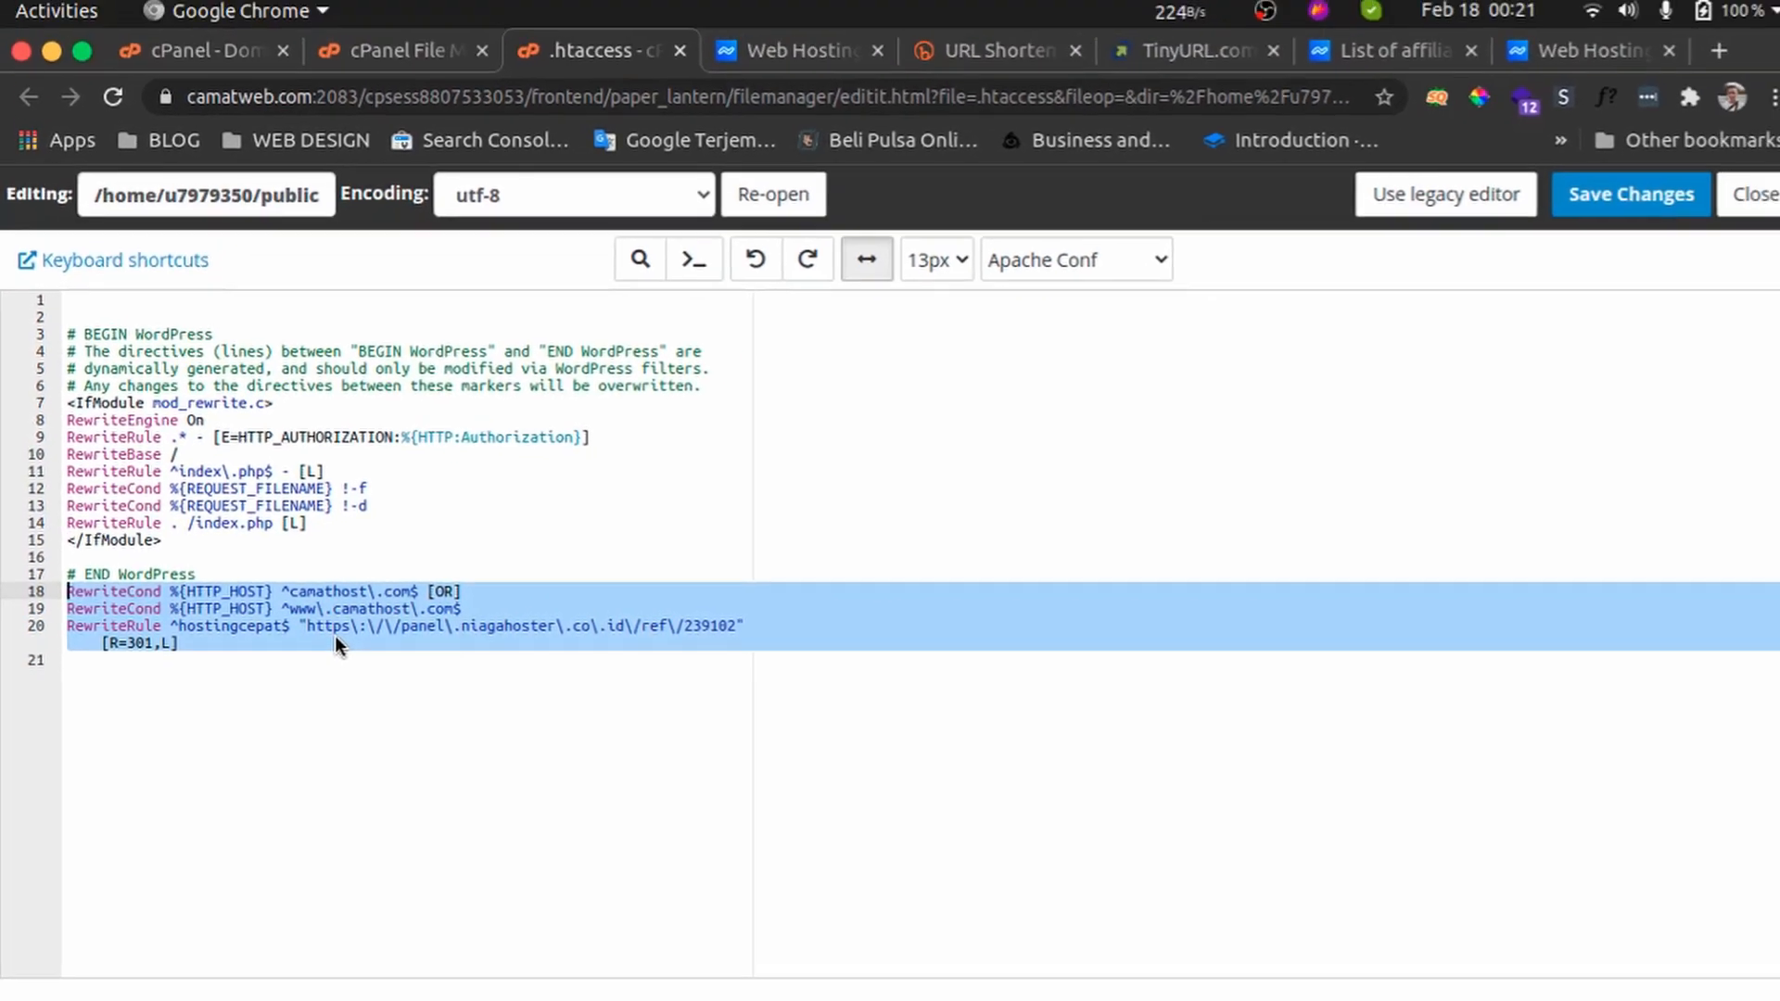
Open the cPanel Redirects page by searching for red from the cPanel home
{"action": "left_click", "coordinate": [237, 62]}
{"action": "left_click", "coordinate": [35, 267]}
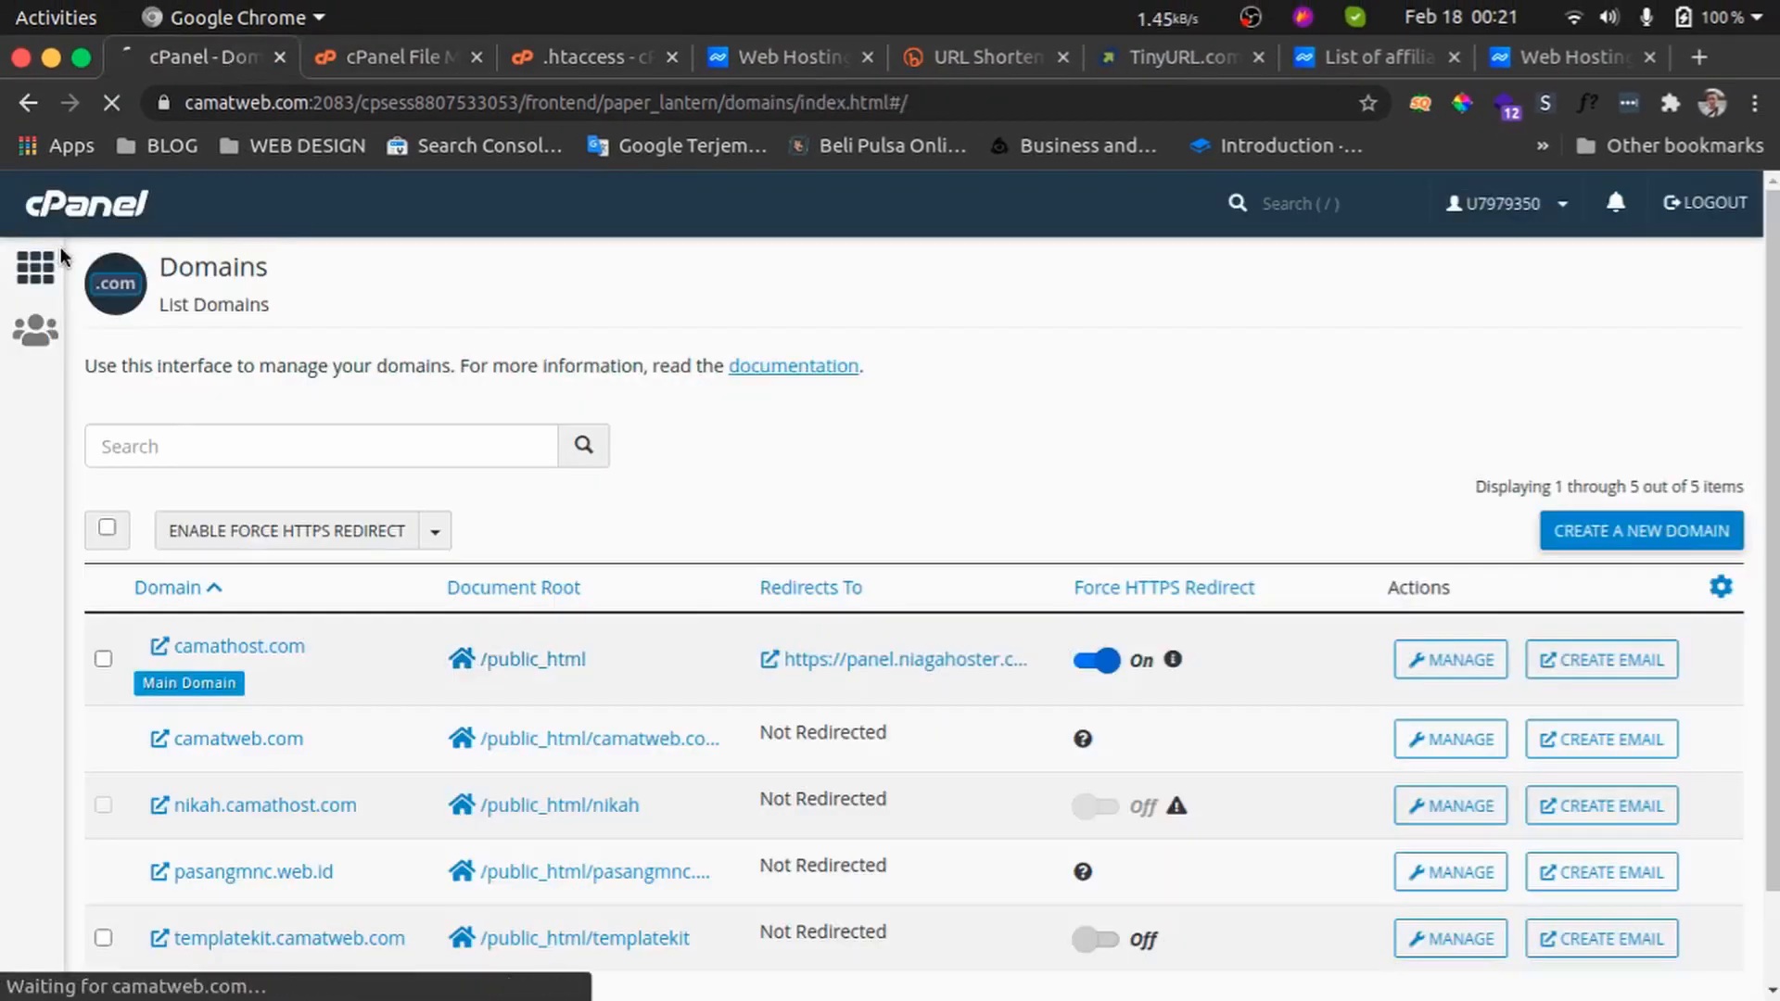
{"action": "type", "text": "red"}
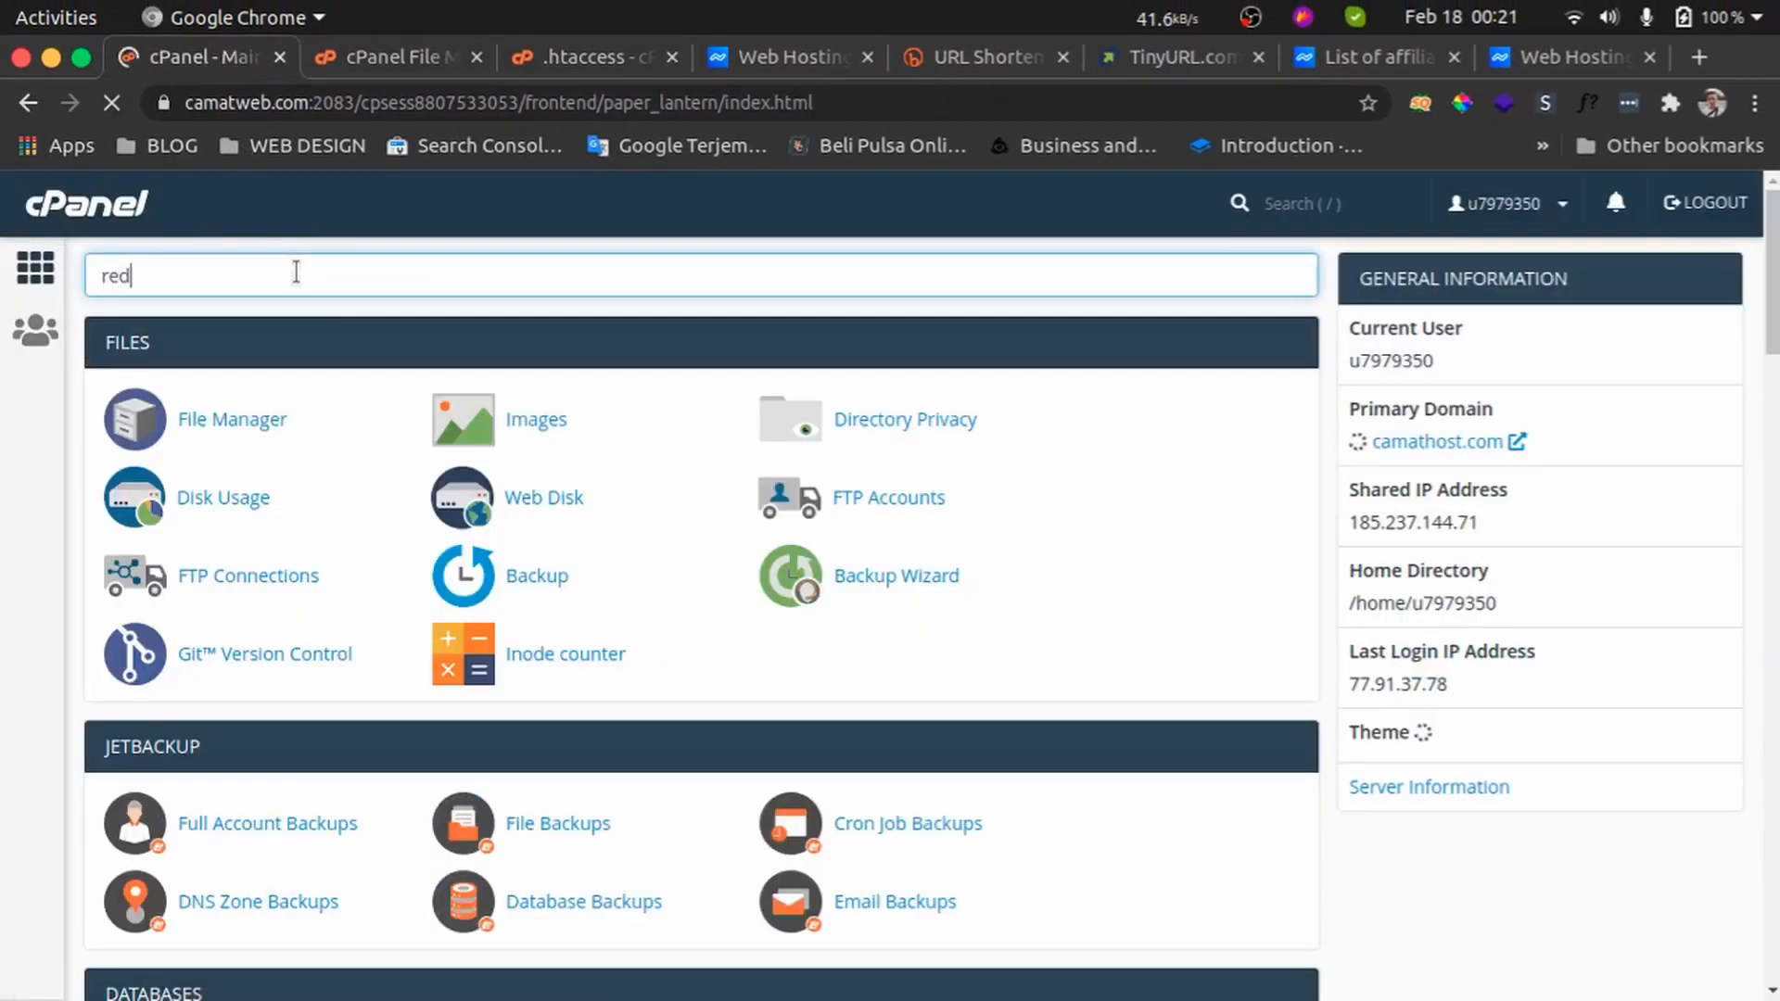
{"action": "left_click", "coordinate": [575, 426]}
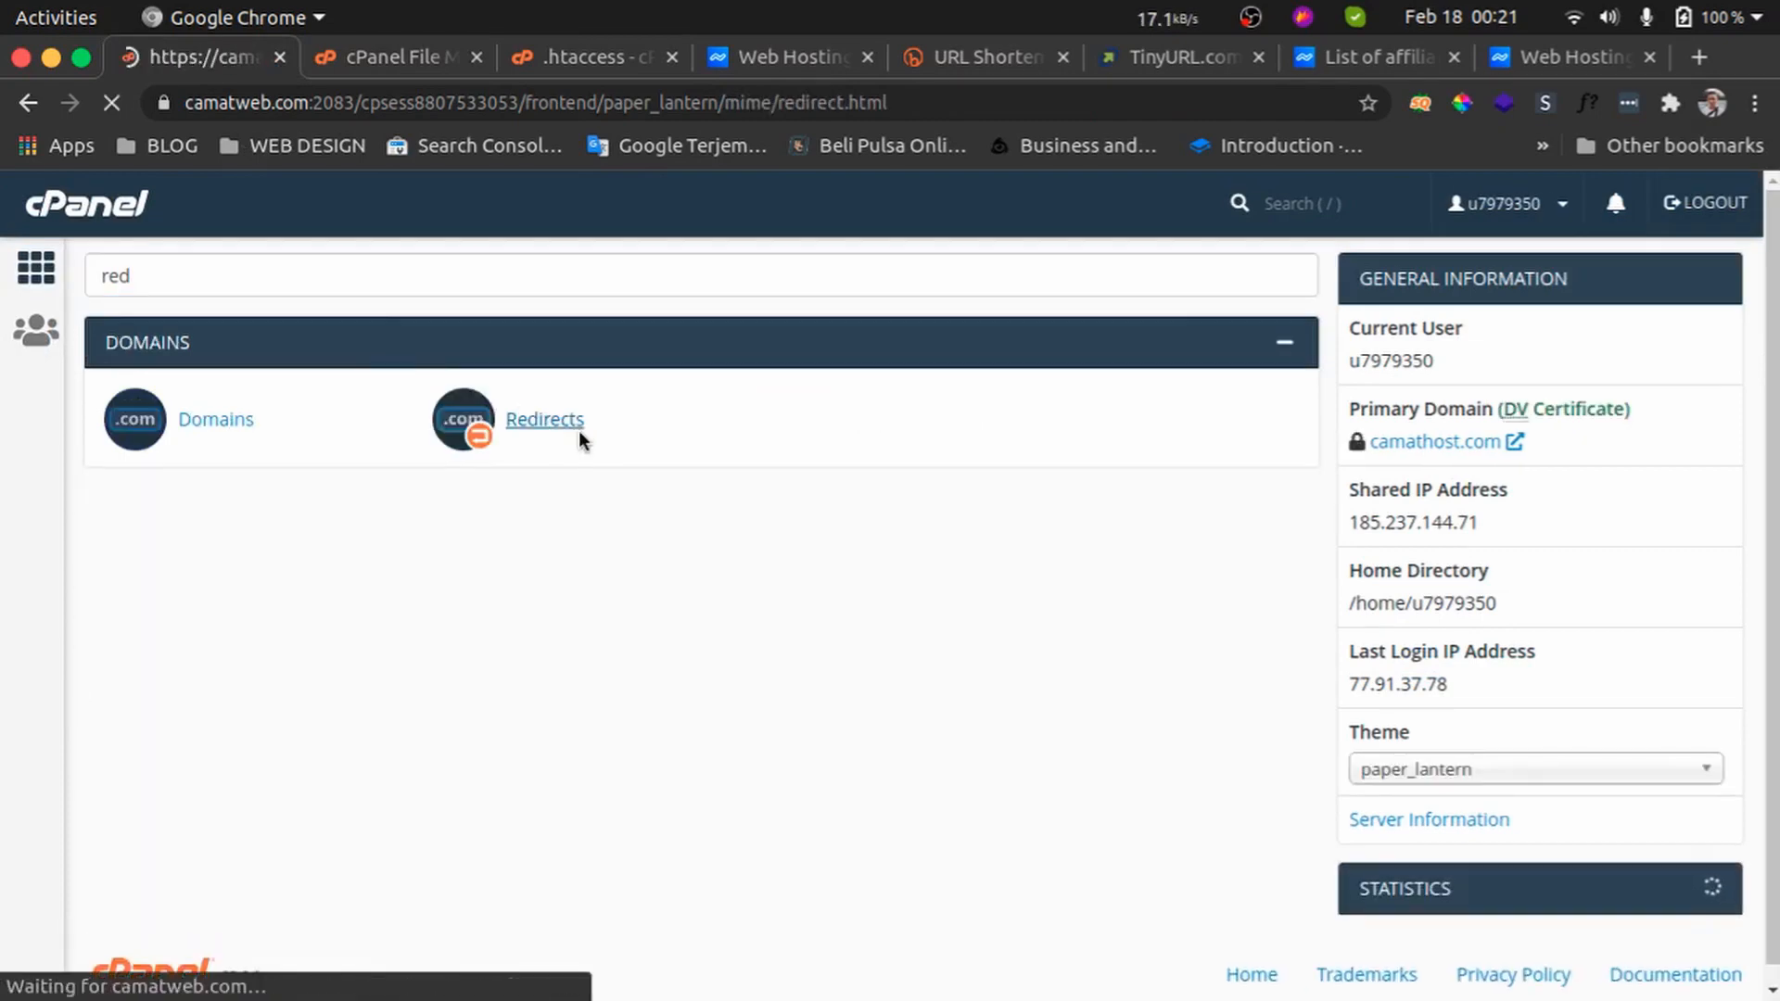
Return to the .htaccess editor and highlight the hostingcepat$ pattern in the RewriteRule on line 20
{"action": "left_click", "coordinate": [586, 56]}
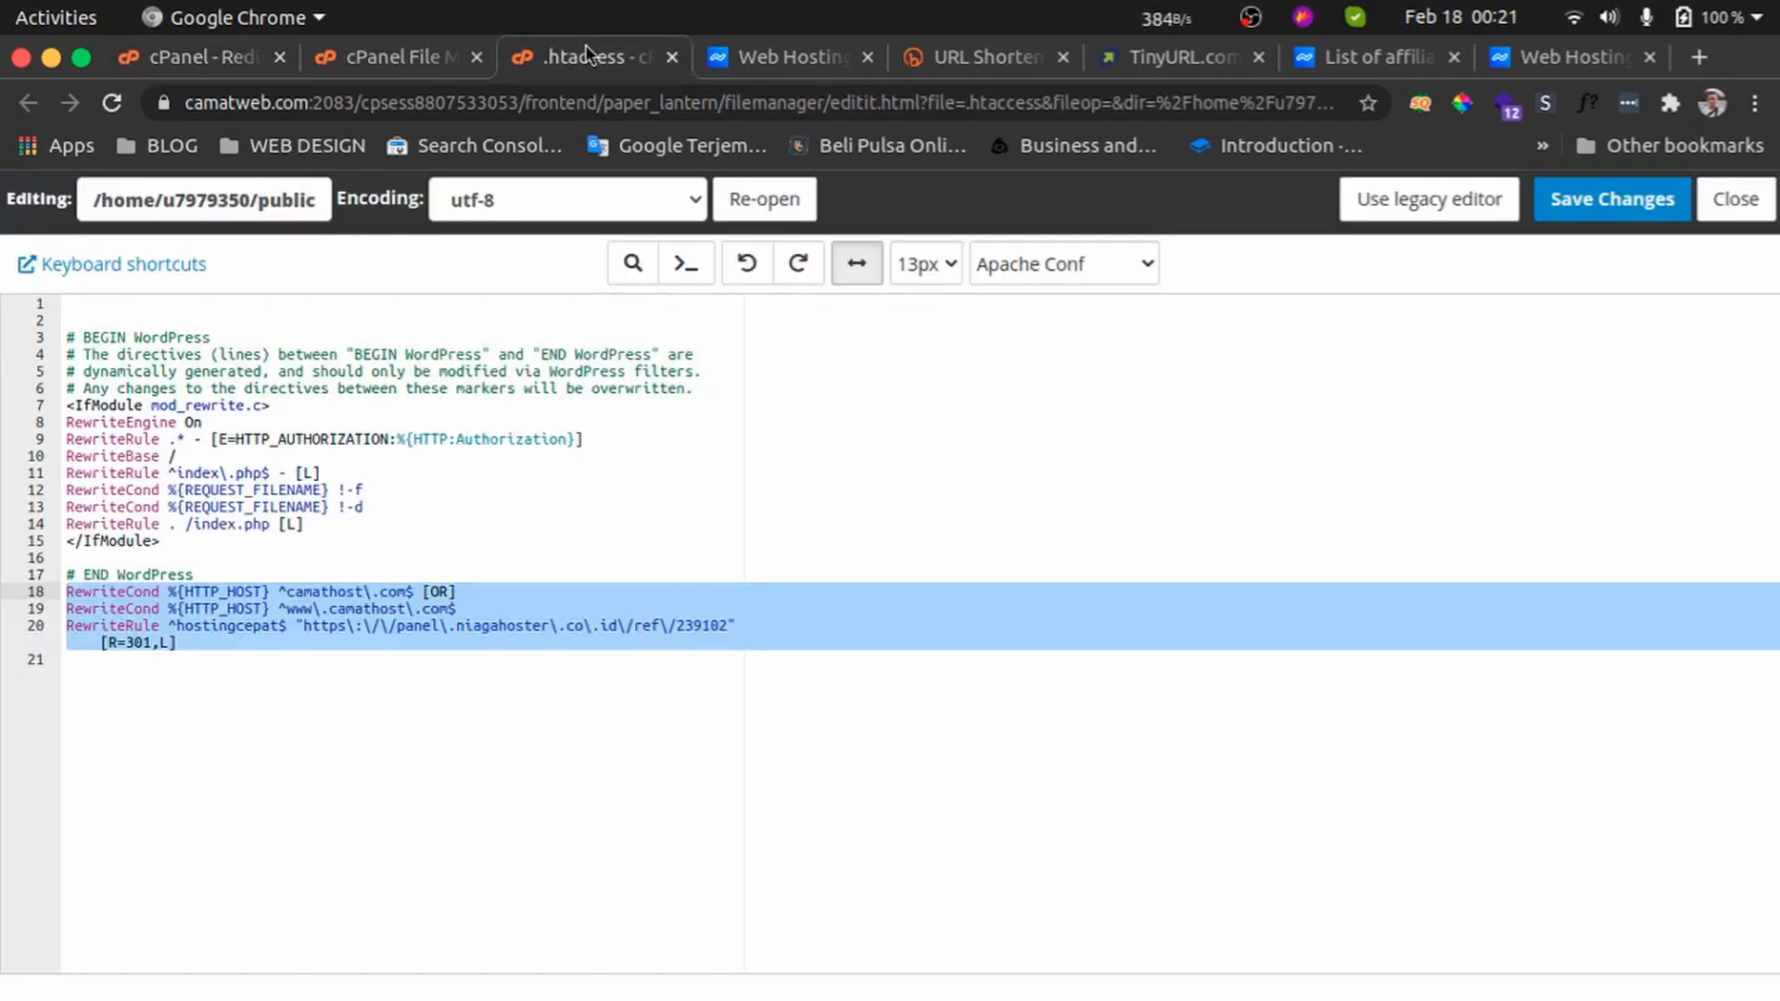
{"action": "double_click", "coordinate": [337, 591]}
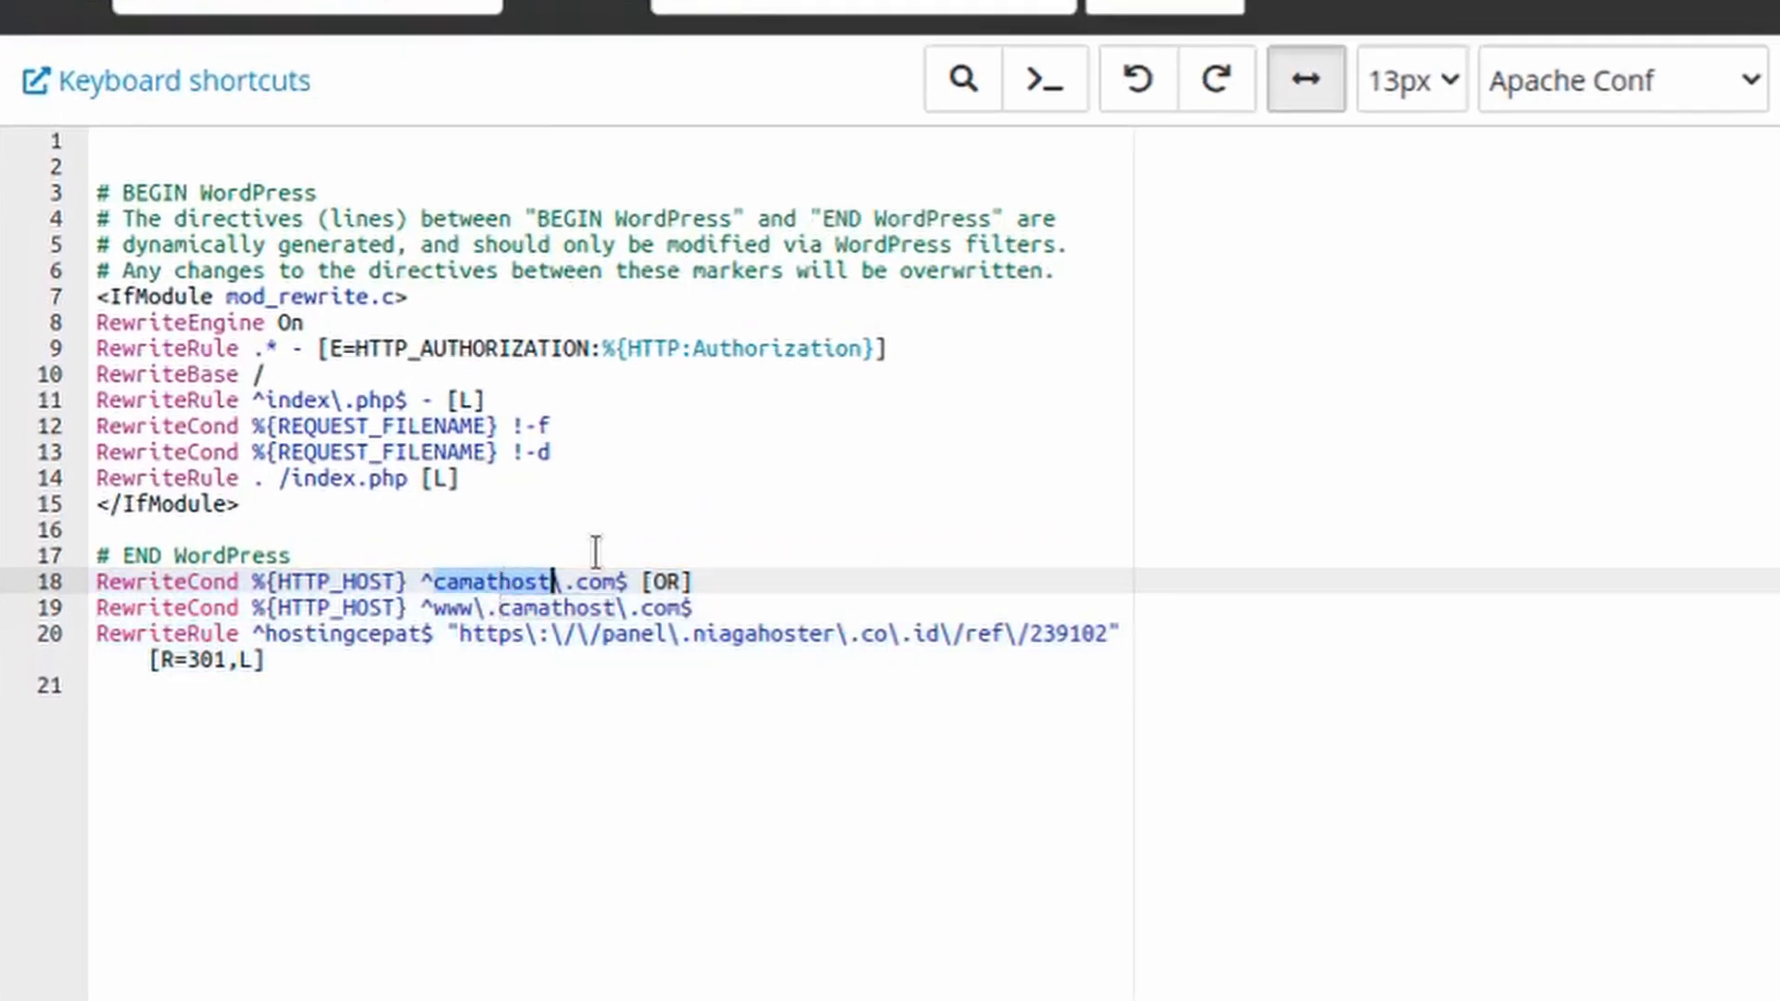
{"action": "left_click", "coordinate": [619, 610]}
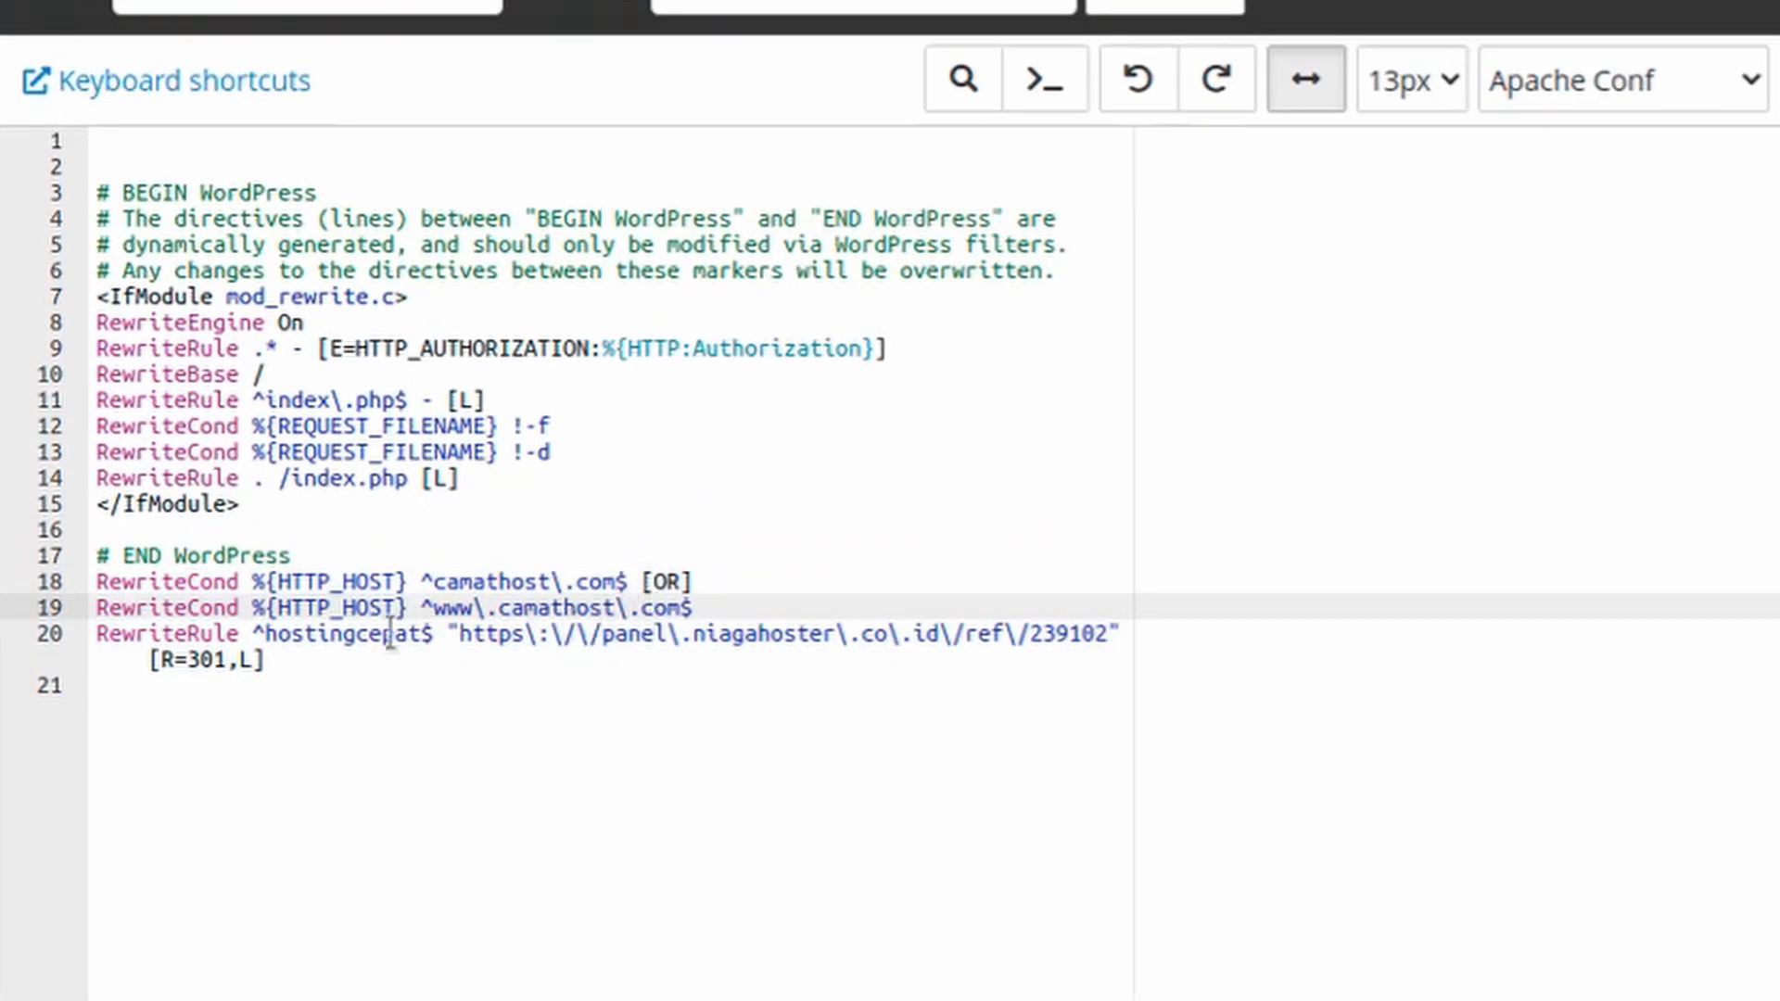
{"action": "left_click", "coordinate": [357, 638]}
{"action": "double_click", "coordinate": [357, 638]}
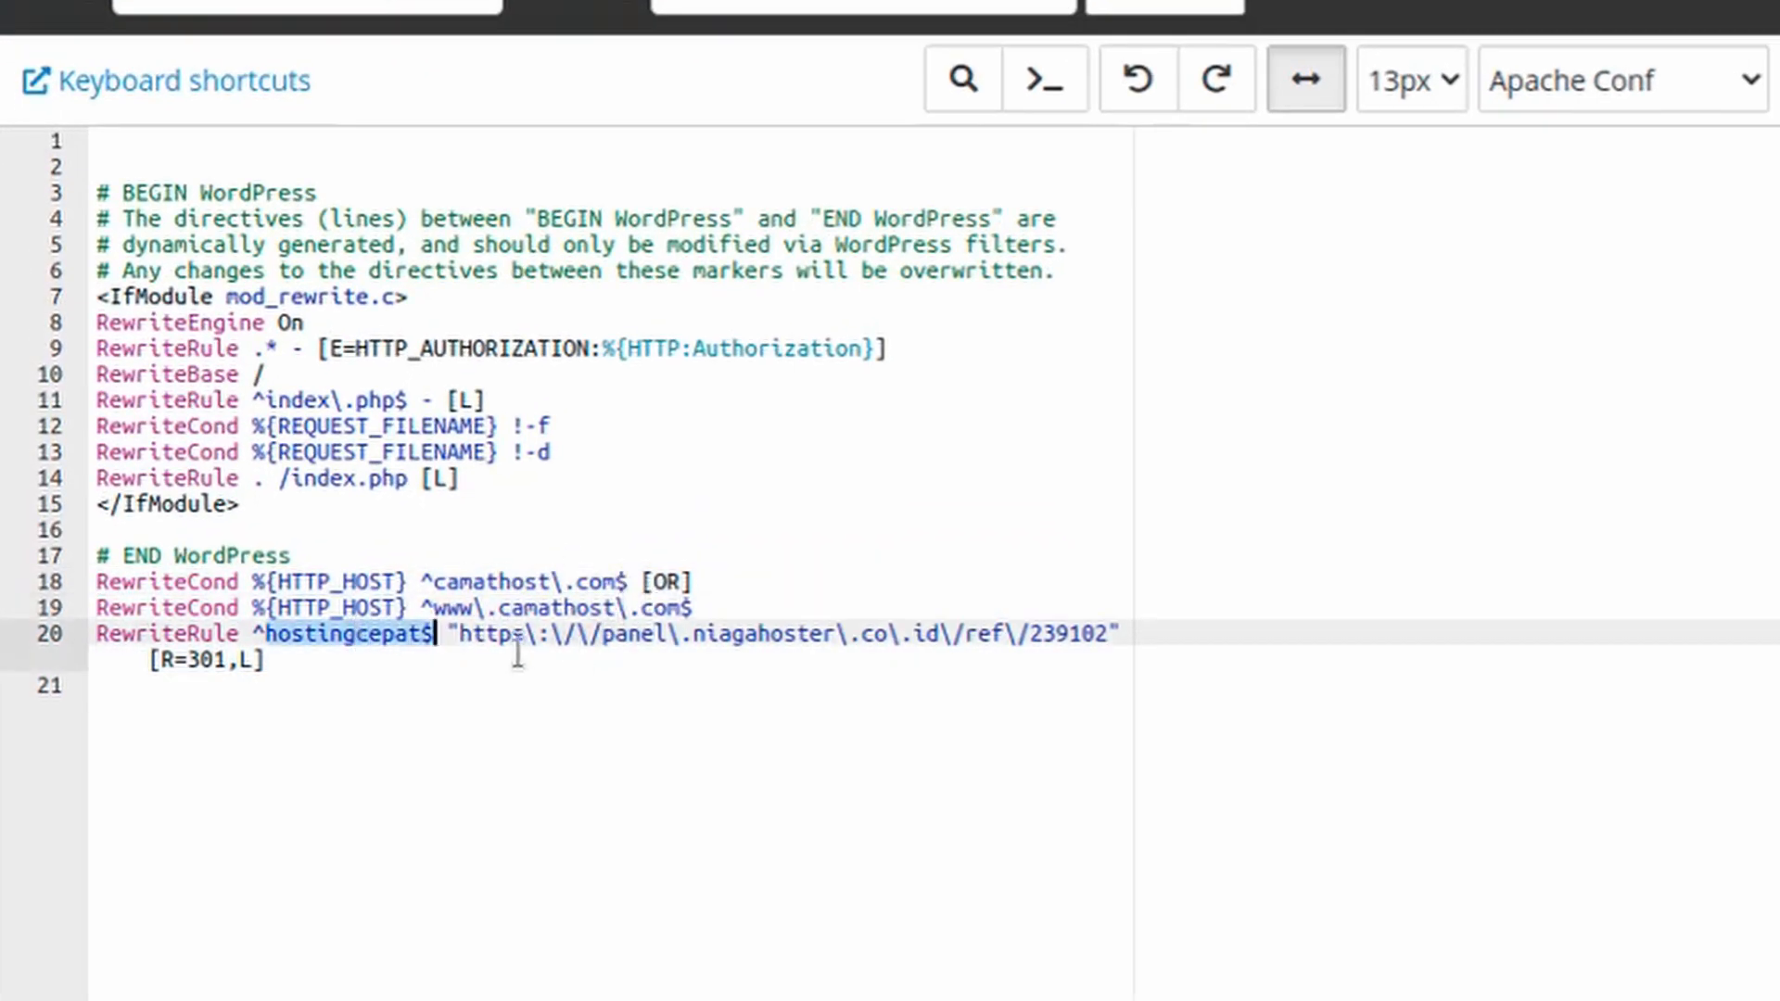
Move the three redirect rule lines (RewriteCond, RewriteCond, RewriteRule for hostingcepat) from the end of .htaccess to the top of the file
{"action": "left_click", "coordinate": [670, 632]}
{"action": "left_click", "coordinate": [199, 57]}
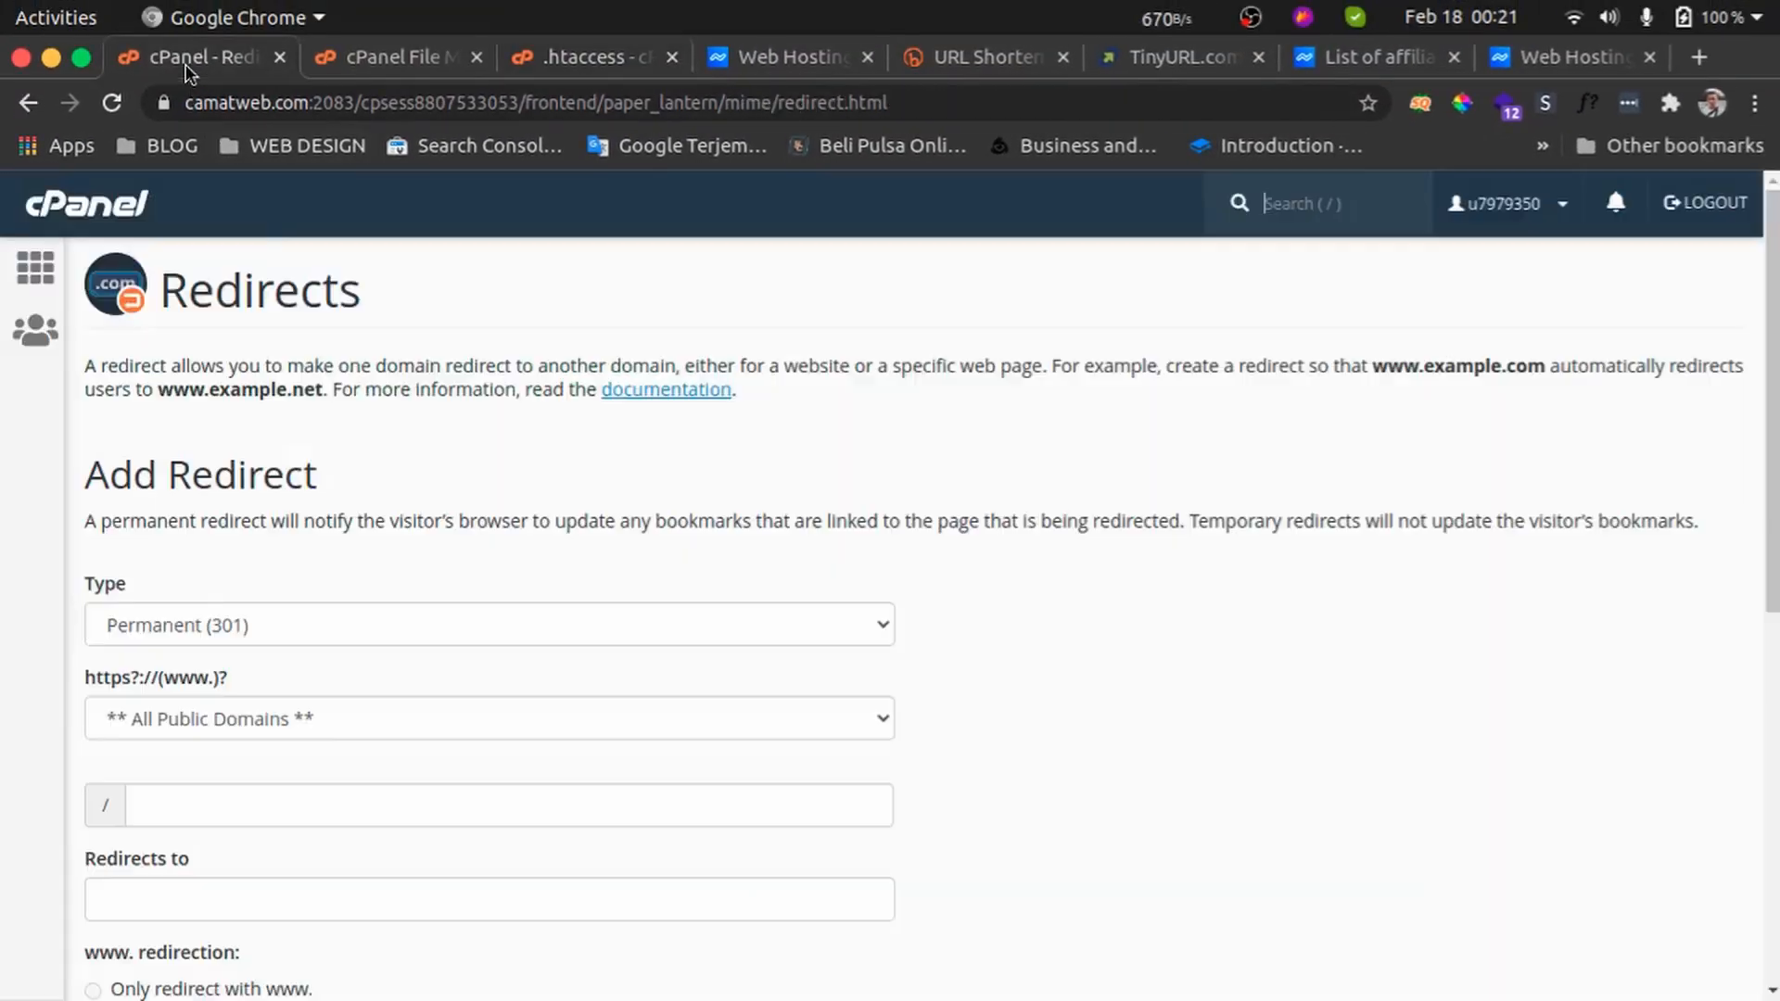
{"action": "scroll", "coordinate": [514, 702], "scroll_direction": "down", "scroll_amount": 4}
{"action": "scroll", "coordinate": [519, 742], "scroll_direction": "down", "scroll_amount": 3}
{"action": "left_click", "coordinate": [574, 56]}
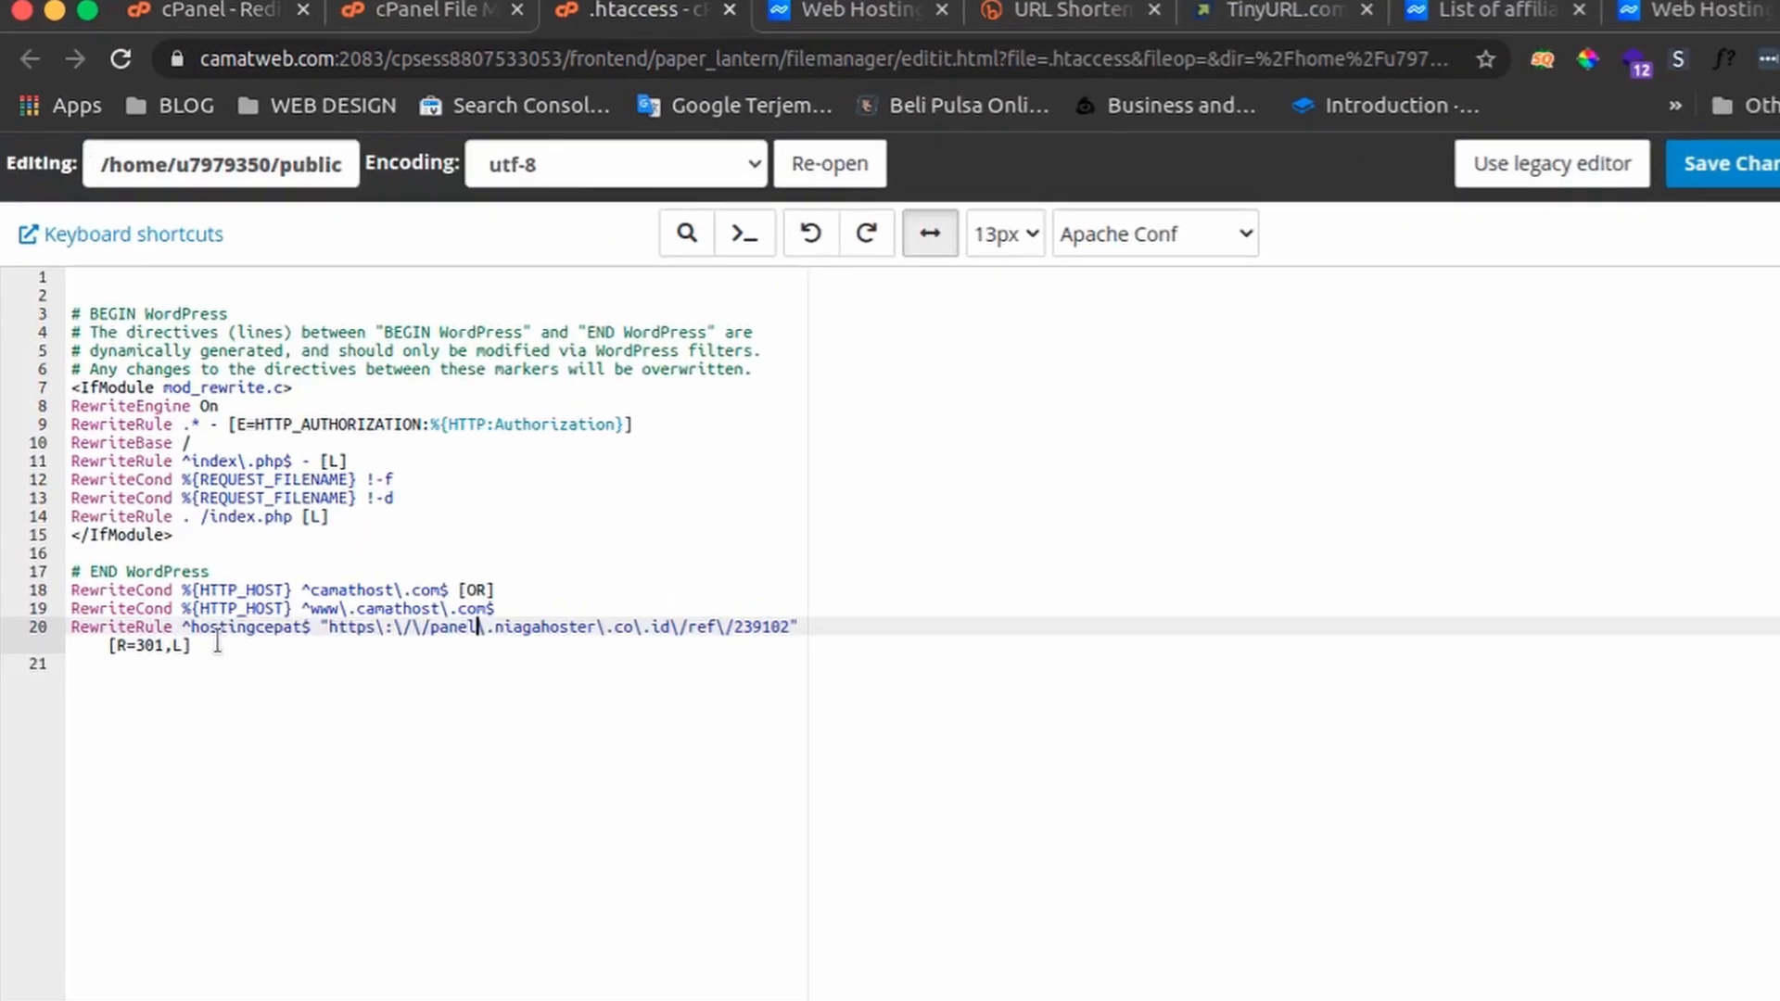
{"action": "left_click_drag", "start_coordinate": [217, 643], "coordinate": [31, 598]}
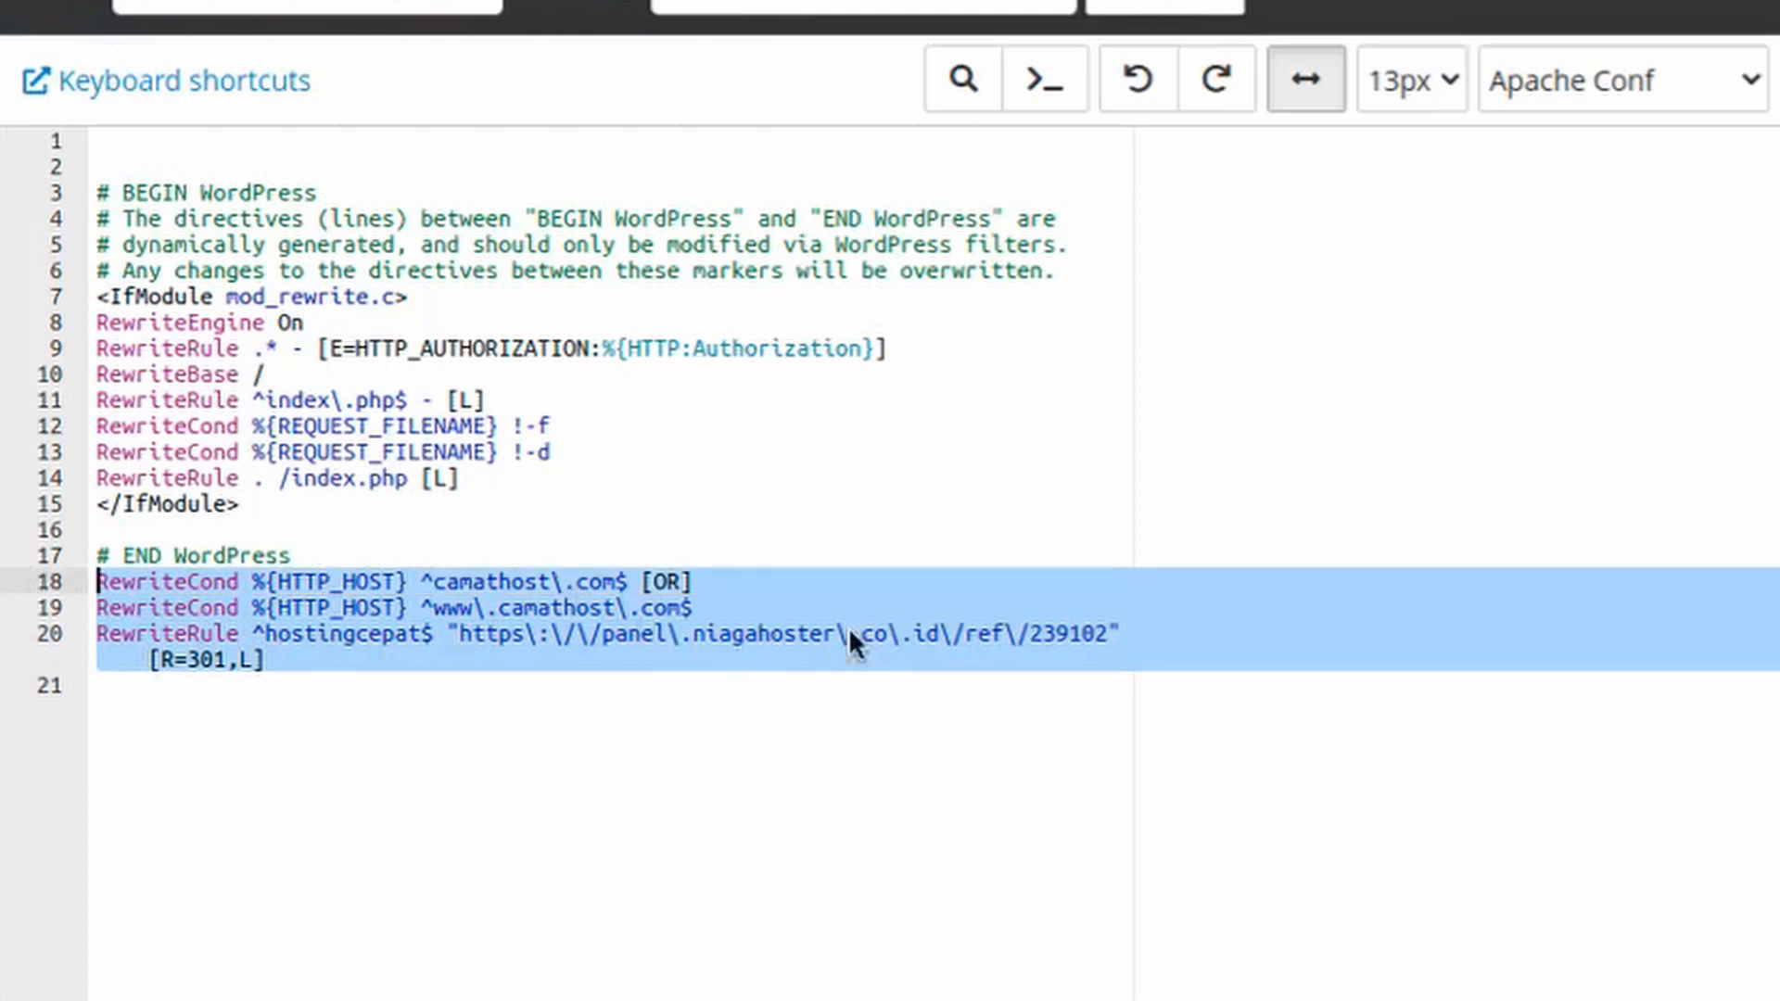
{"action": "key", "text": "ctrl+x"}
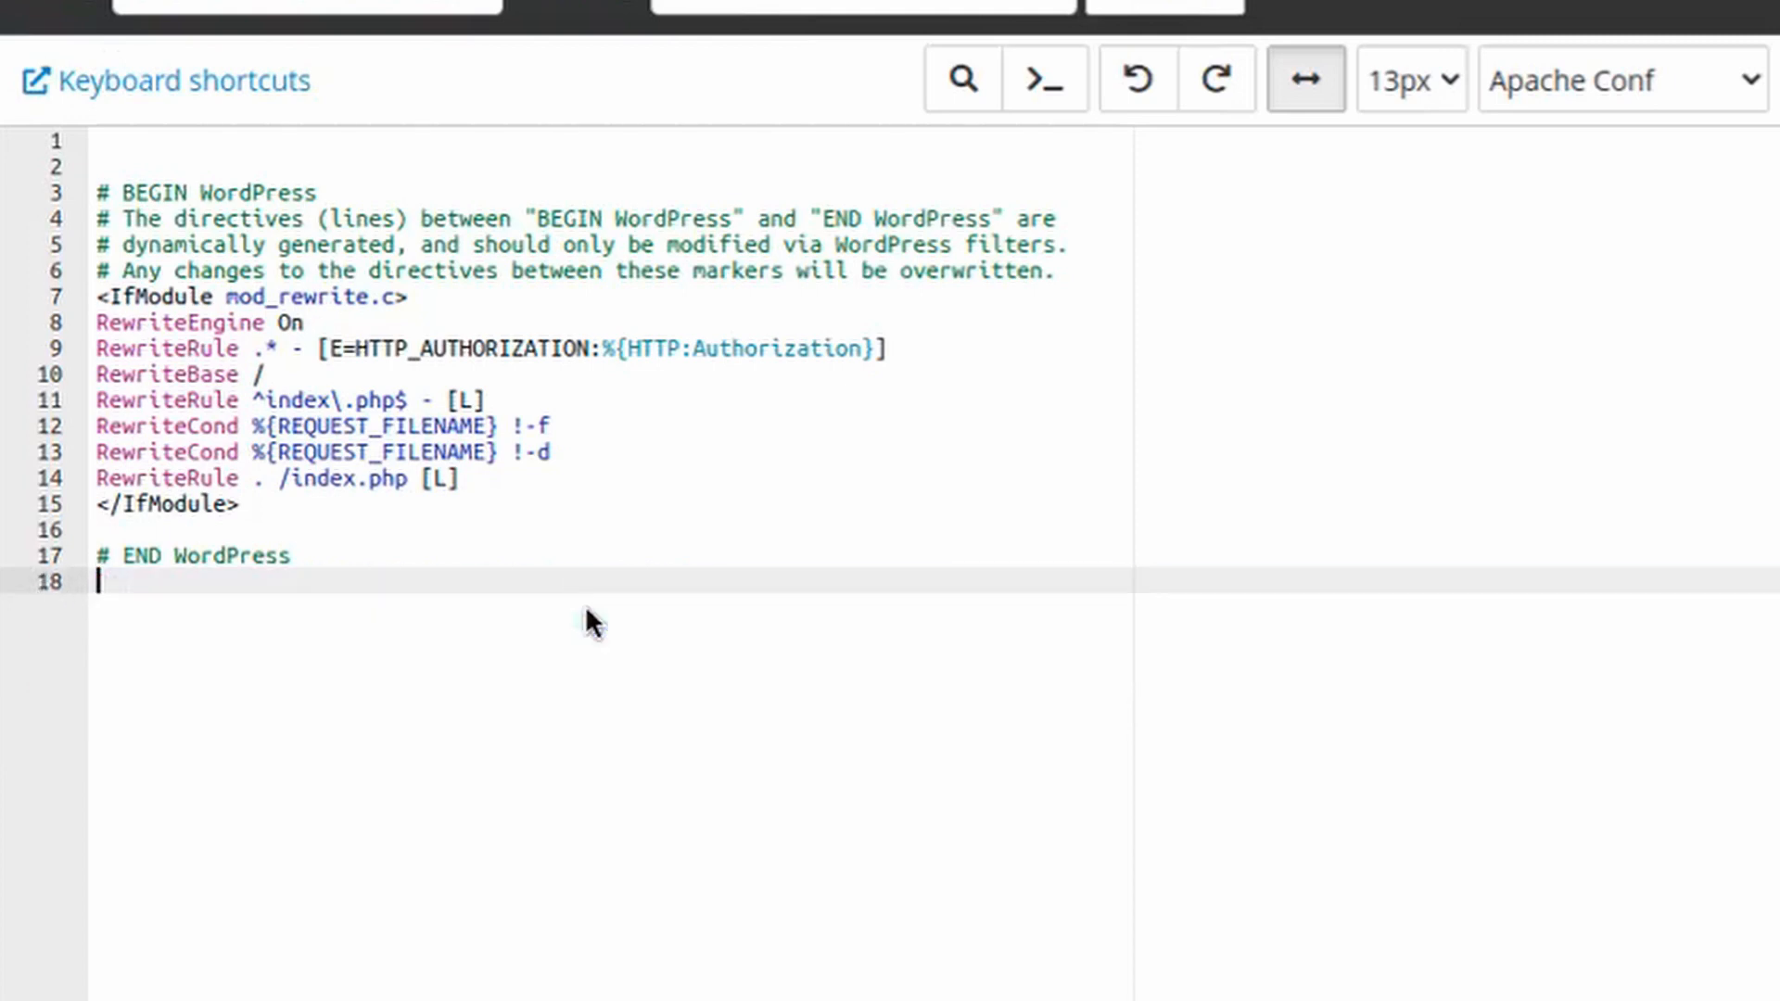
{"action": "key", "text": "ctrl+z"}
{"action": "right_click", "coordinate": [403, 658]}
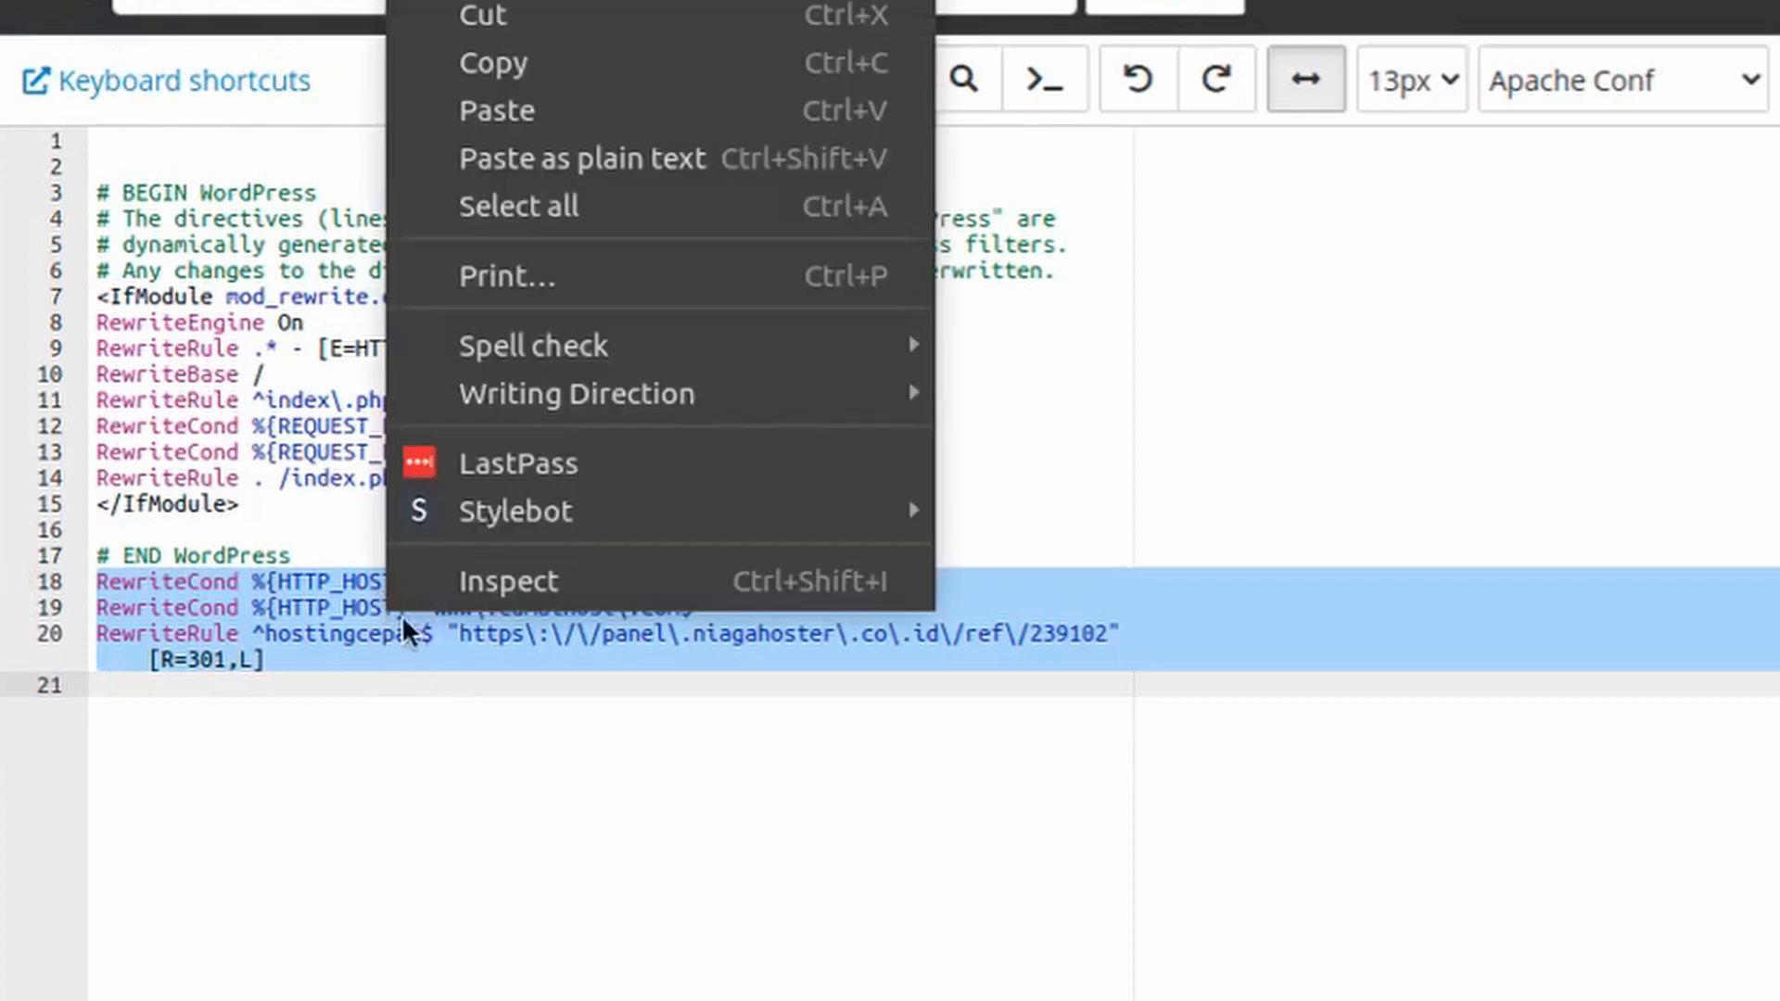
{"action": "left_click", "coordinate": [546, 16]}
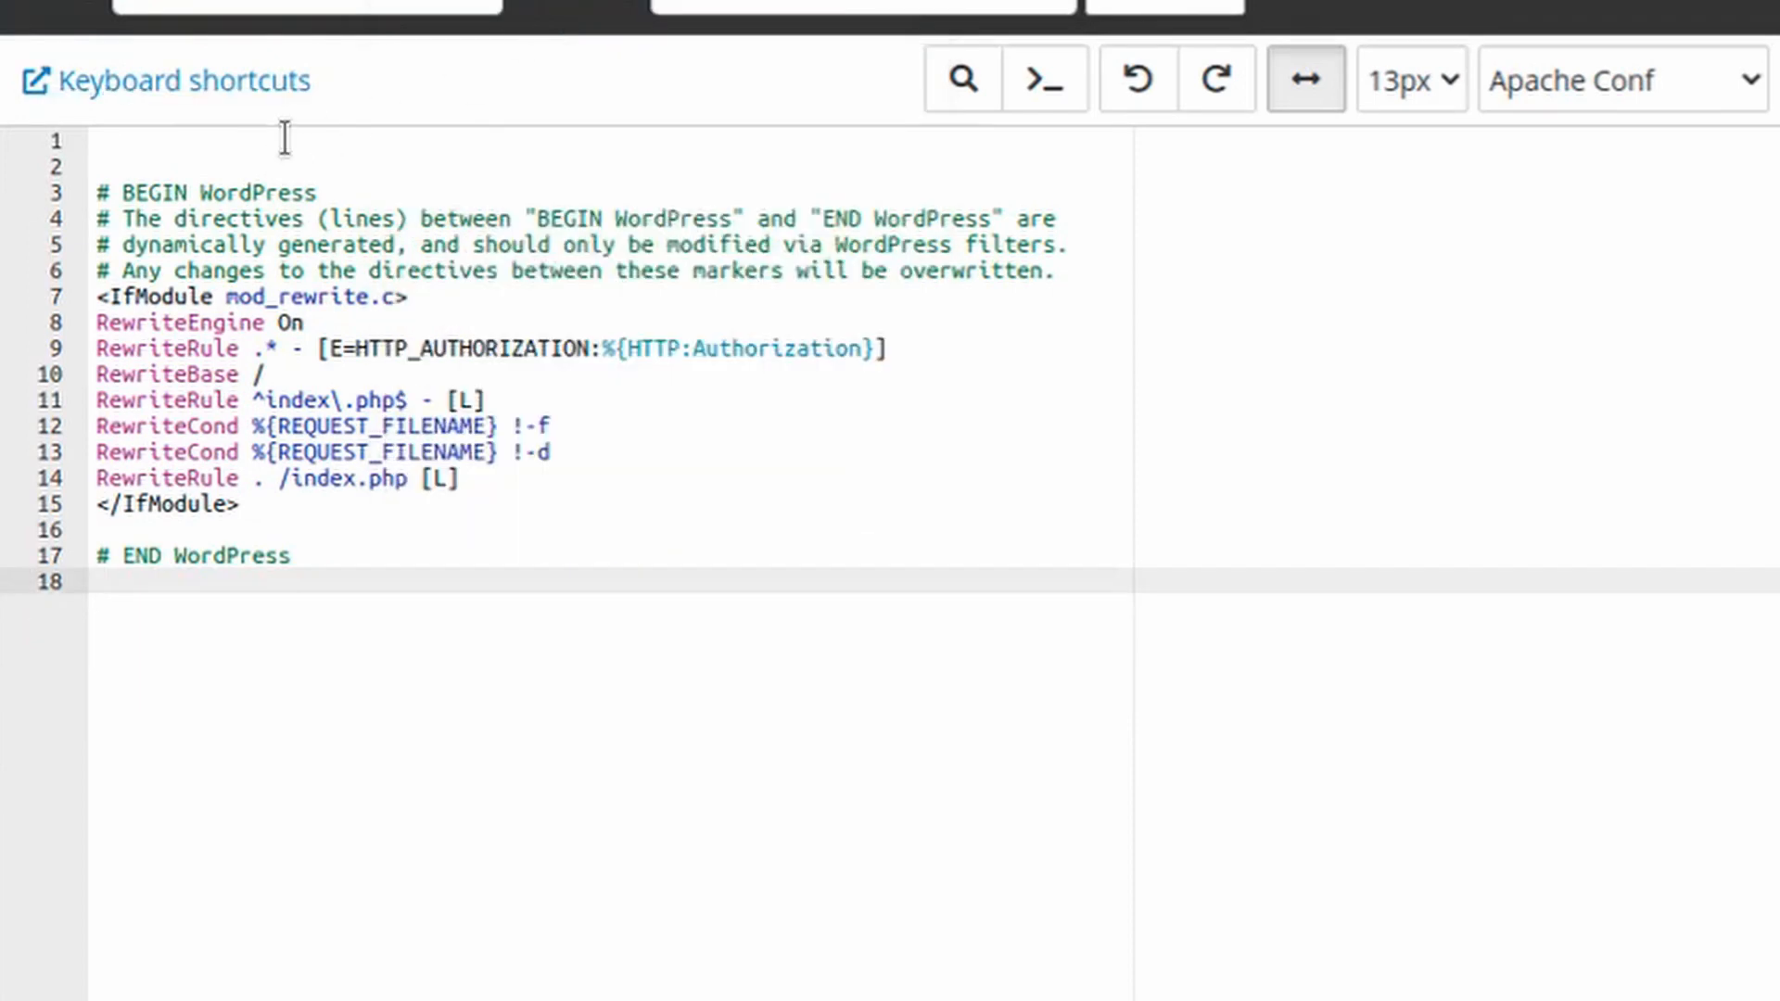
{"action": "left_click", "coordinate": [283, 140]}
{"action": "key", "text": "ctrl+v"}
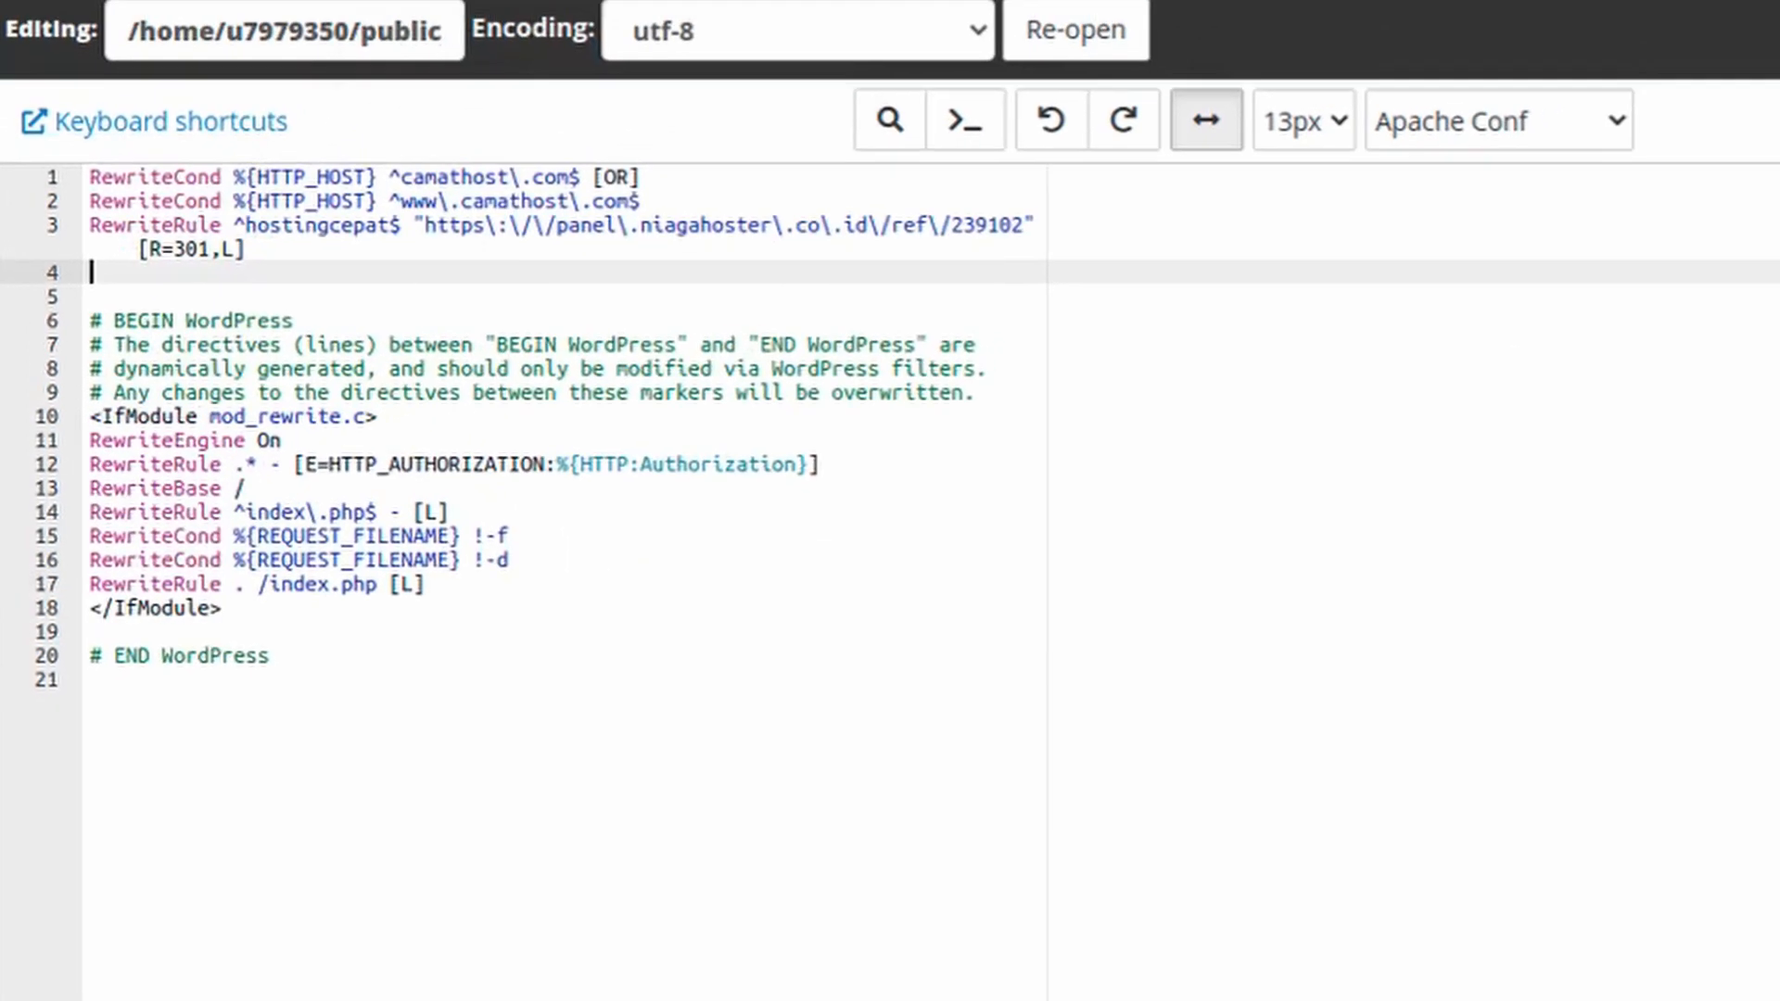
Save the edited .htaccess file and close the editor
{"action": "left_click", "coordinate": [394, 402]}
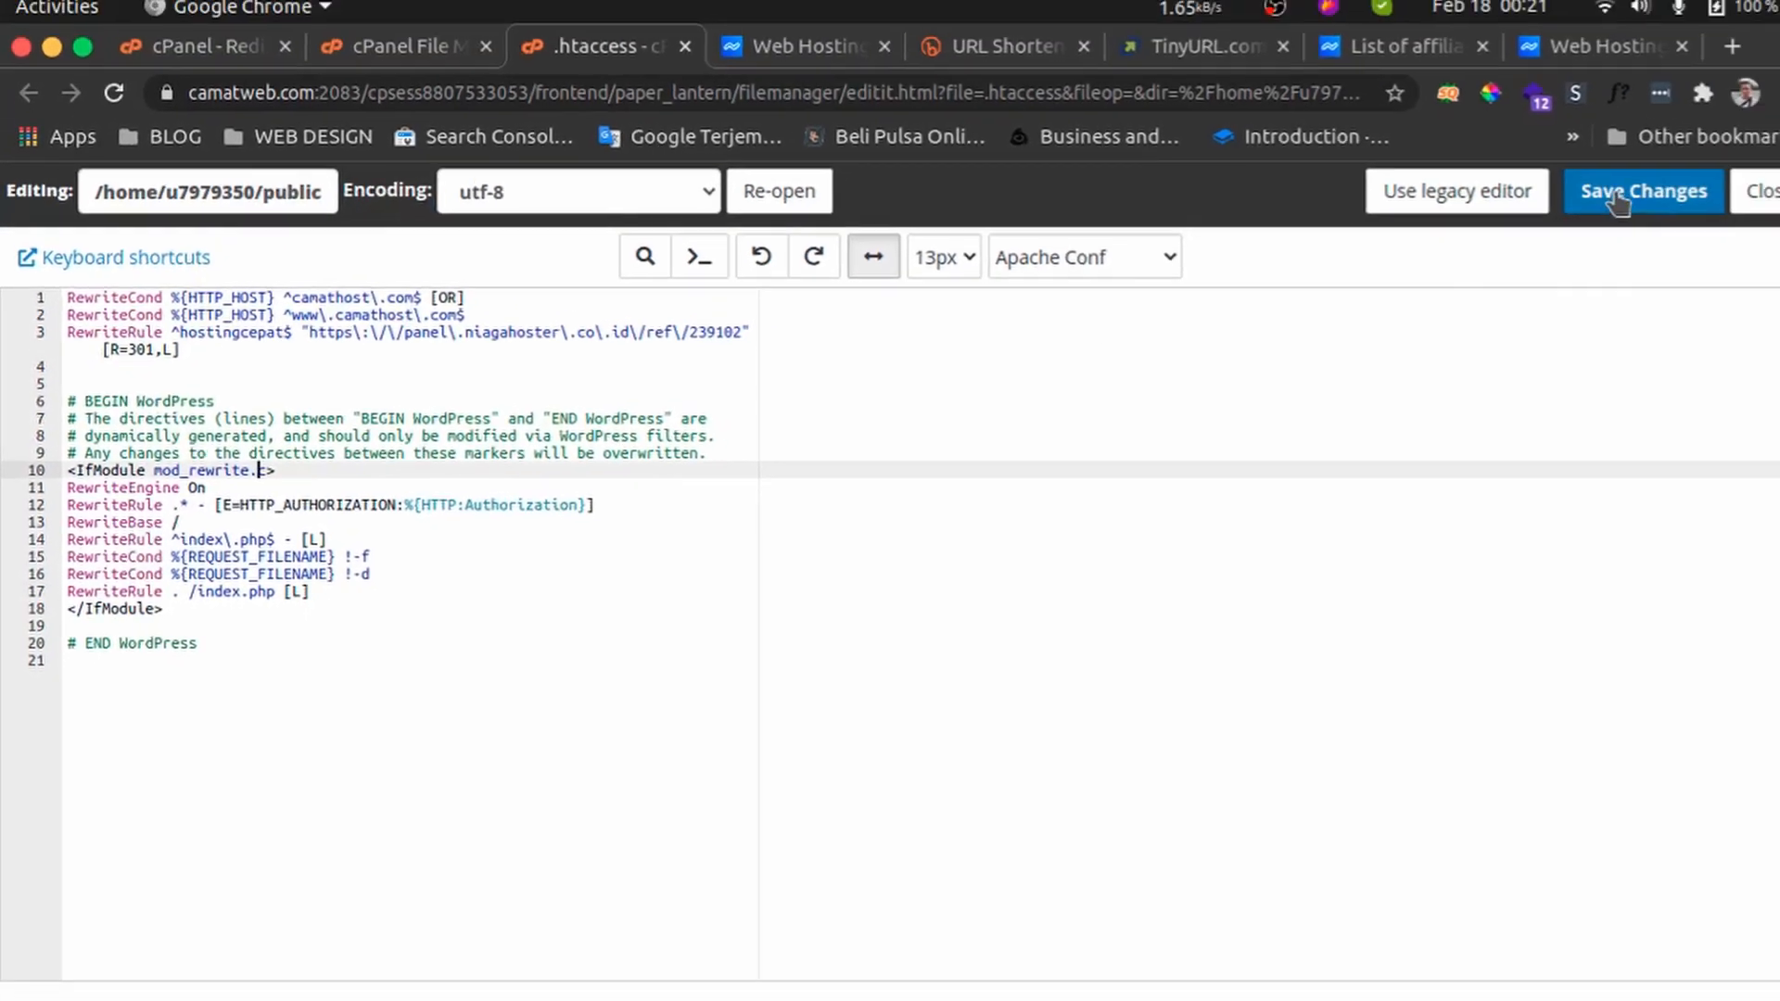
{"action": "left_click", "coordinate": [1769, 150]}
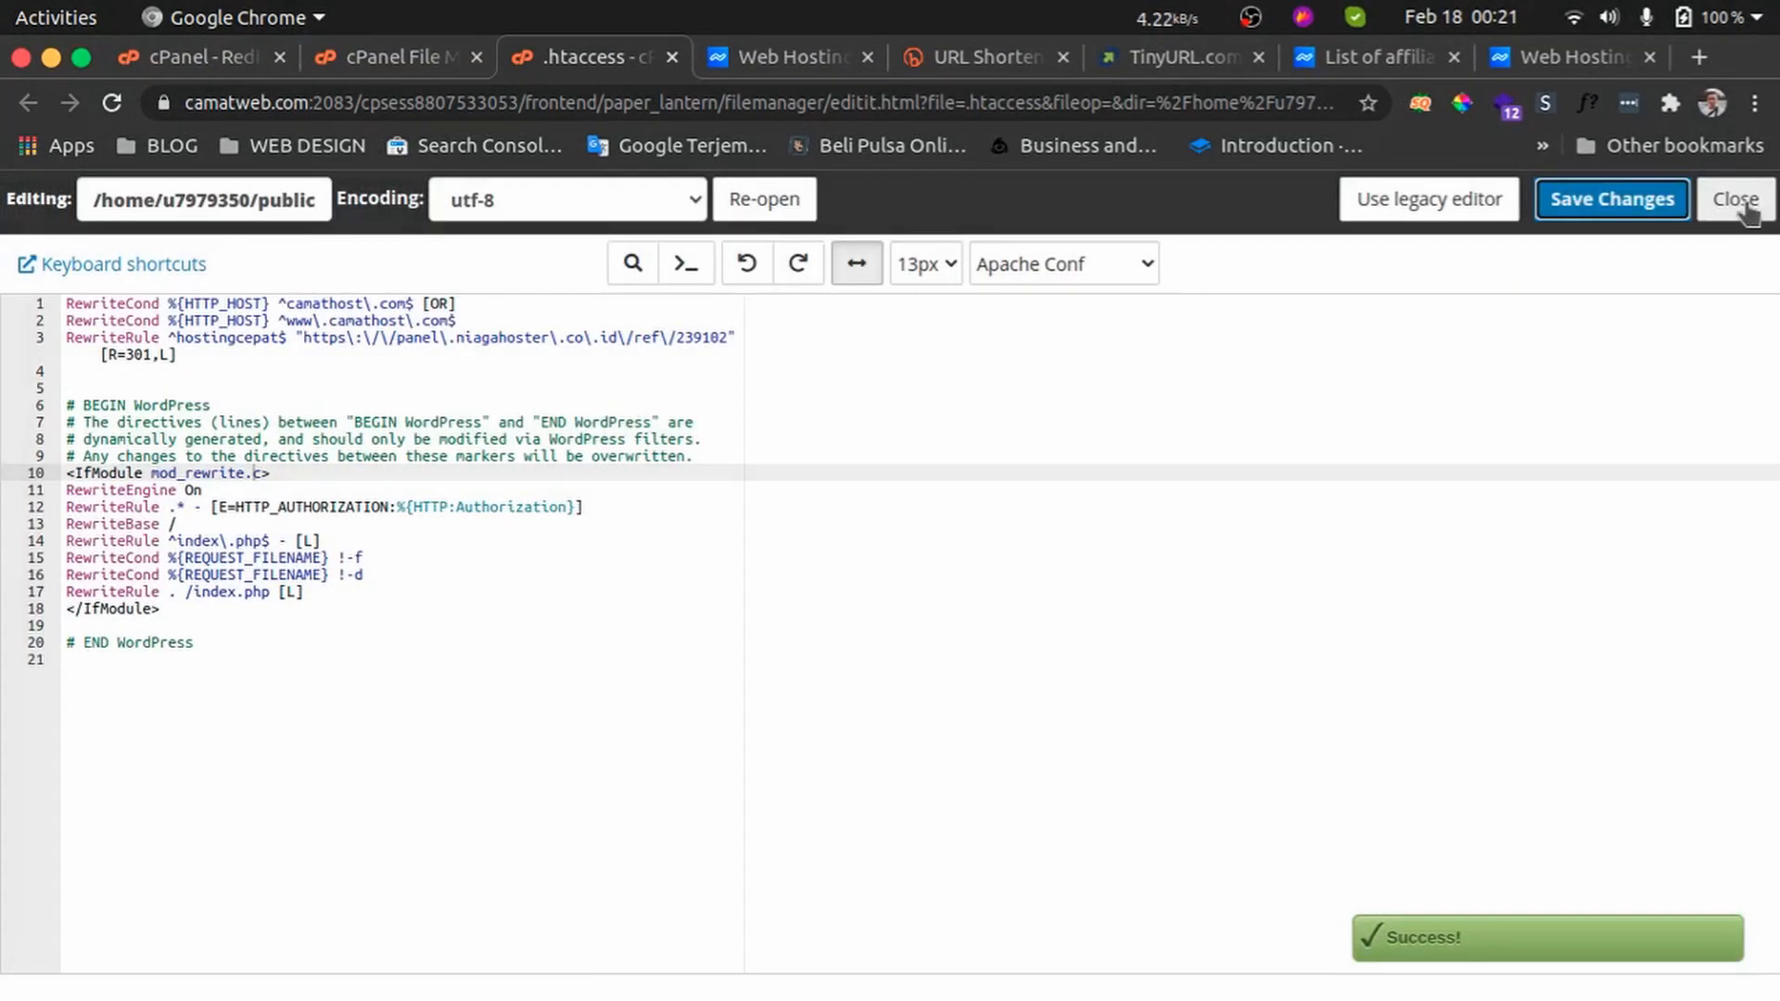
{"action": "left_click", "coordinate": [1753, 205]}
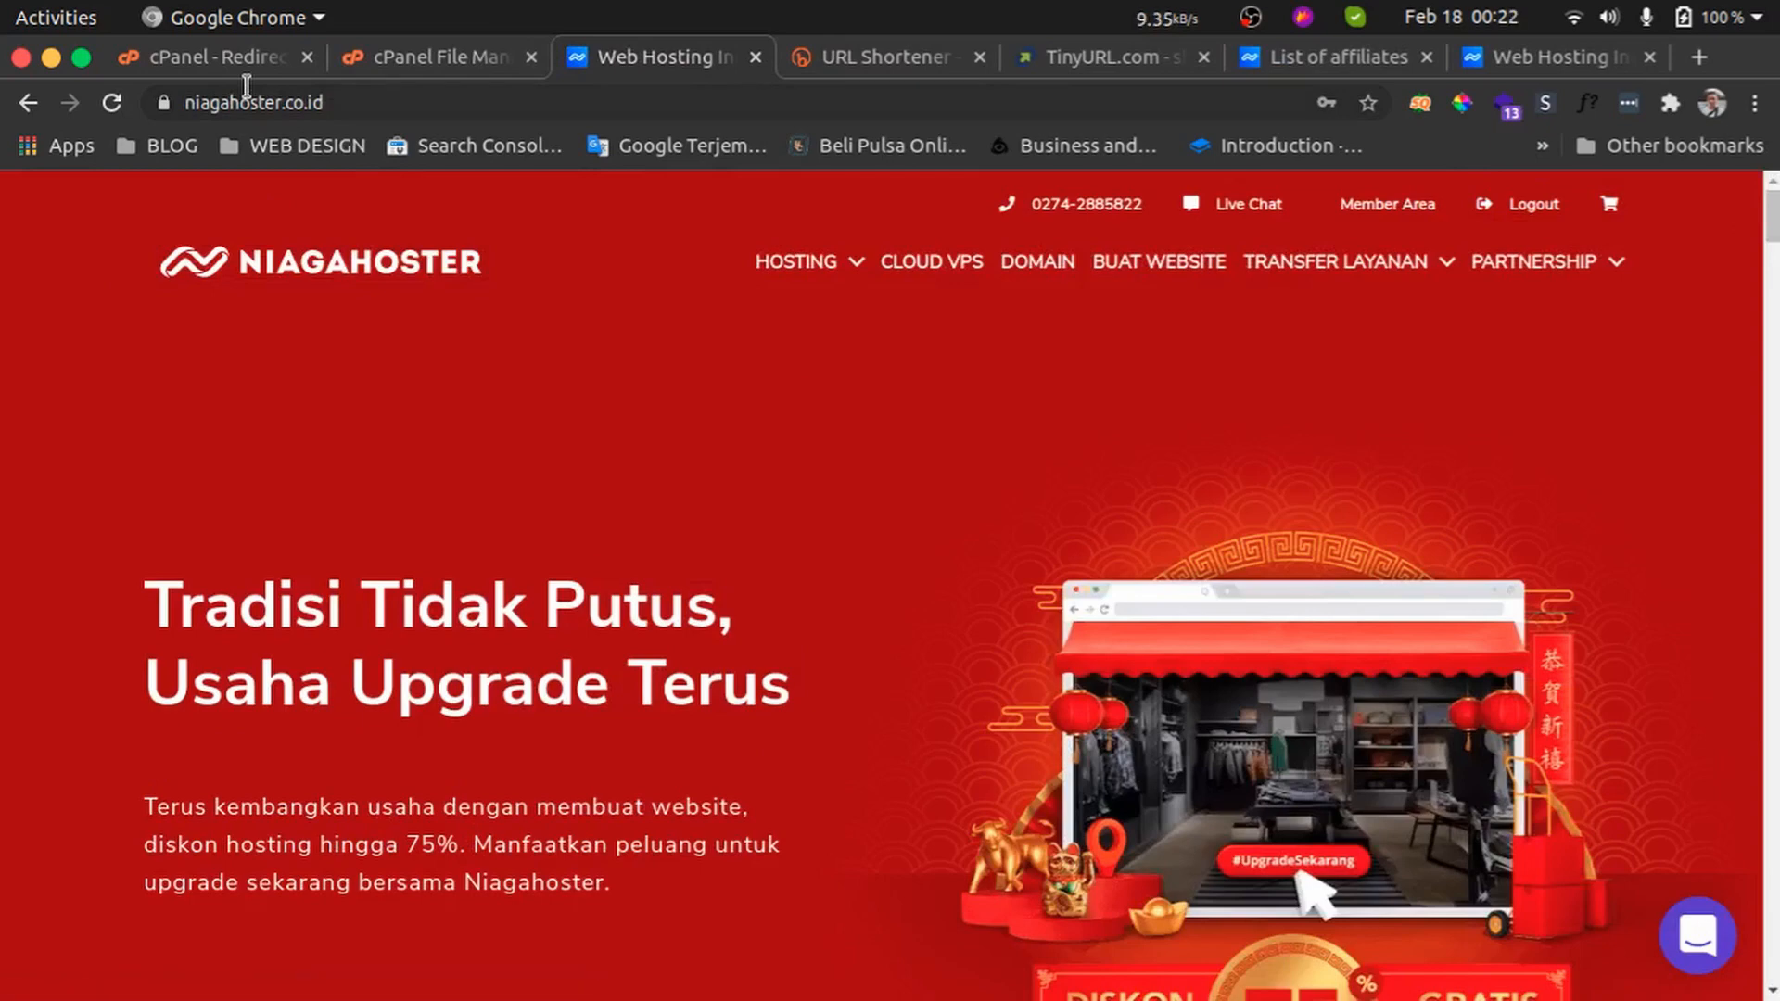
Test the /hostingcepat redirect by opening it from the Current Redirects list
{"action": "left_click", "coordinate": [243, 61]}
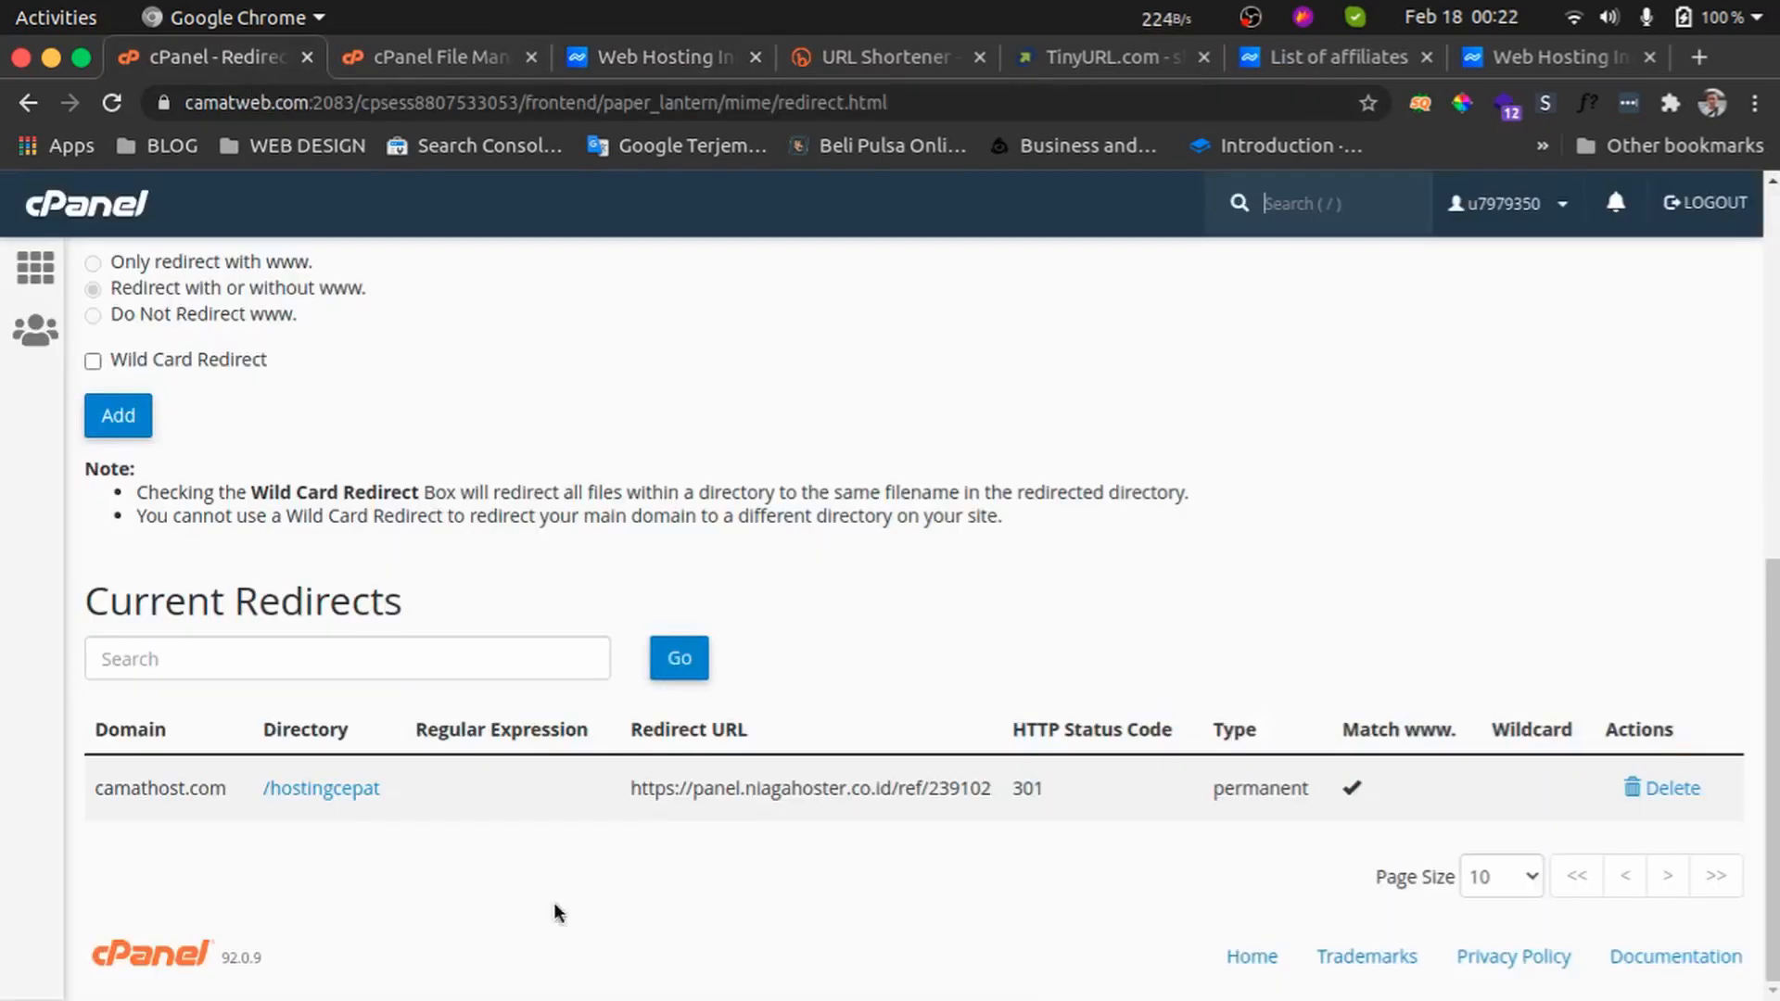
{"action": "left_click", "coordinate": [343, 789]}
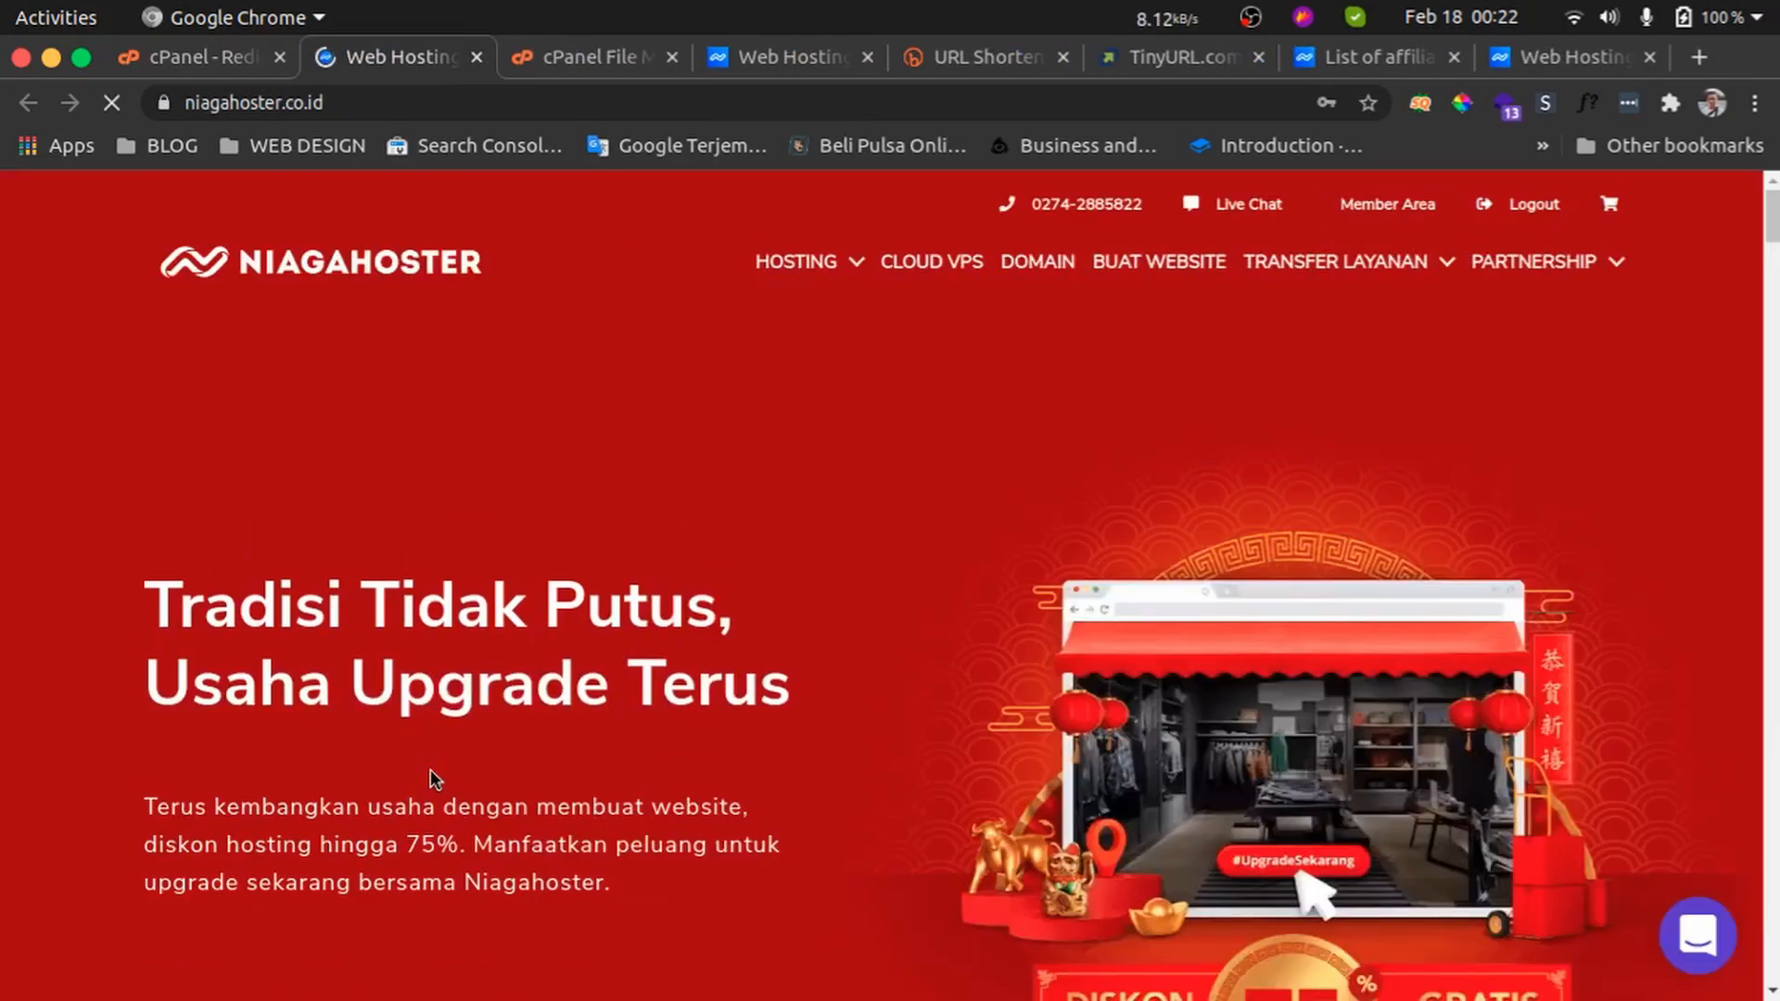